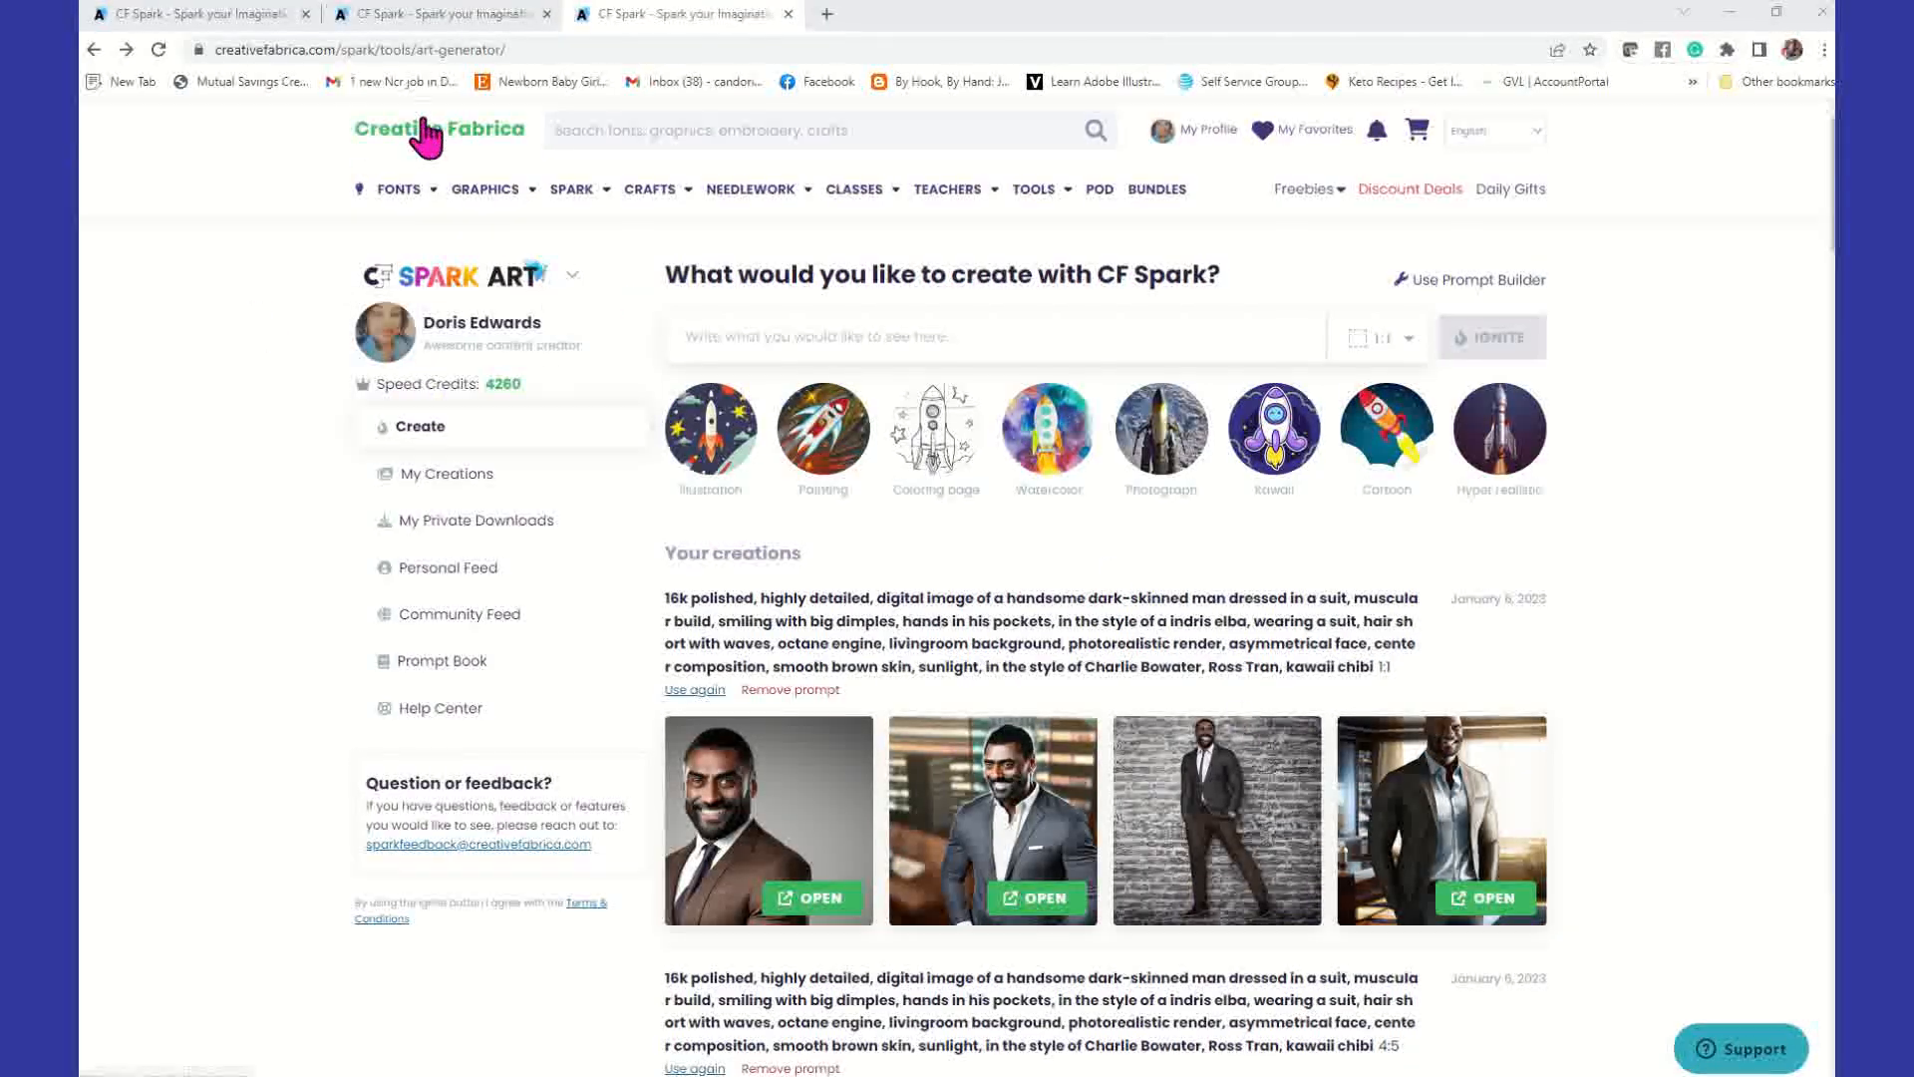
Step: Open the CF Spark Prompt Builder and look over its prompt box and style categories
{"action": "mouse_move", "coordinate": [583, 200]}
{"action": "left_click", "coordinate": [1048, 339]}
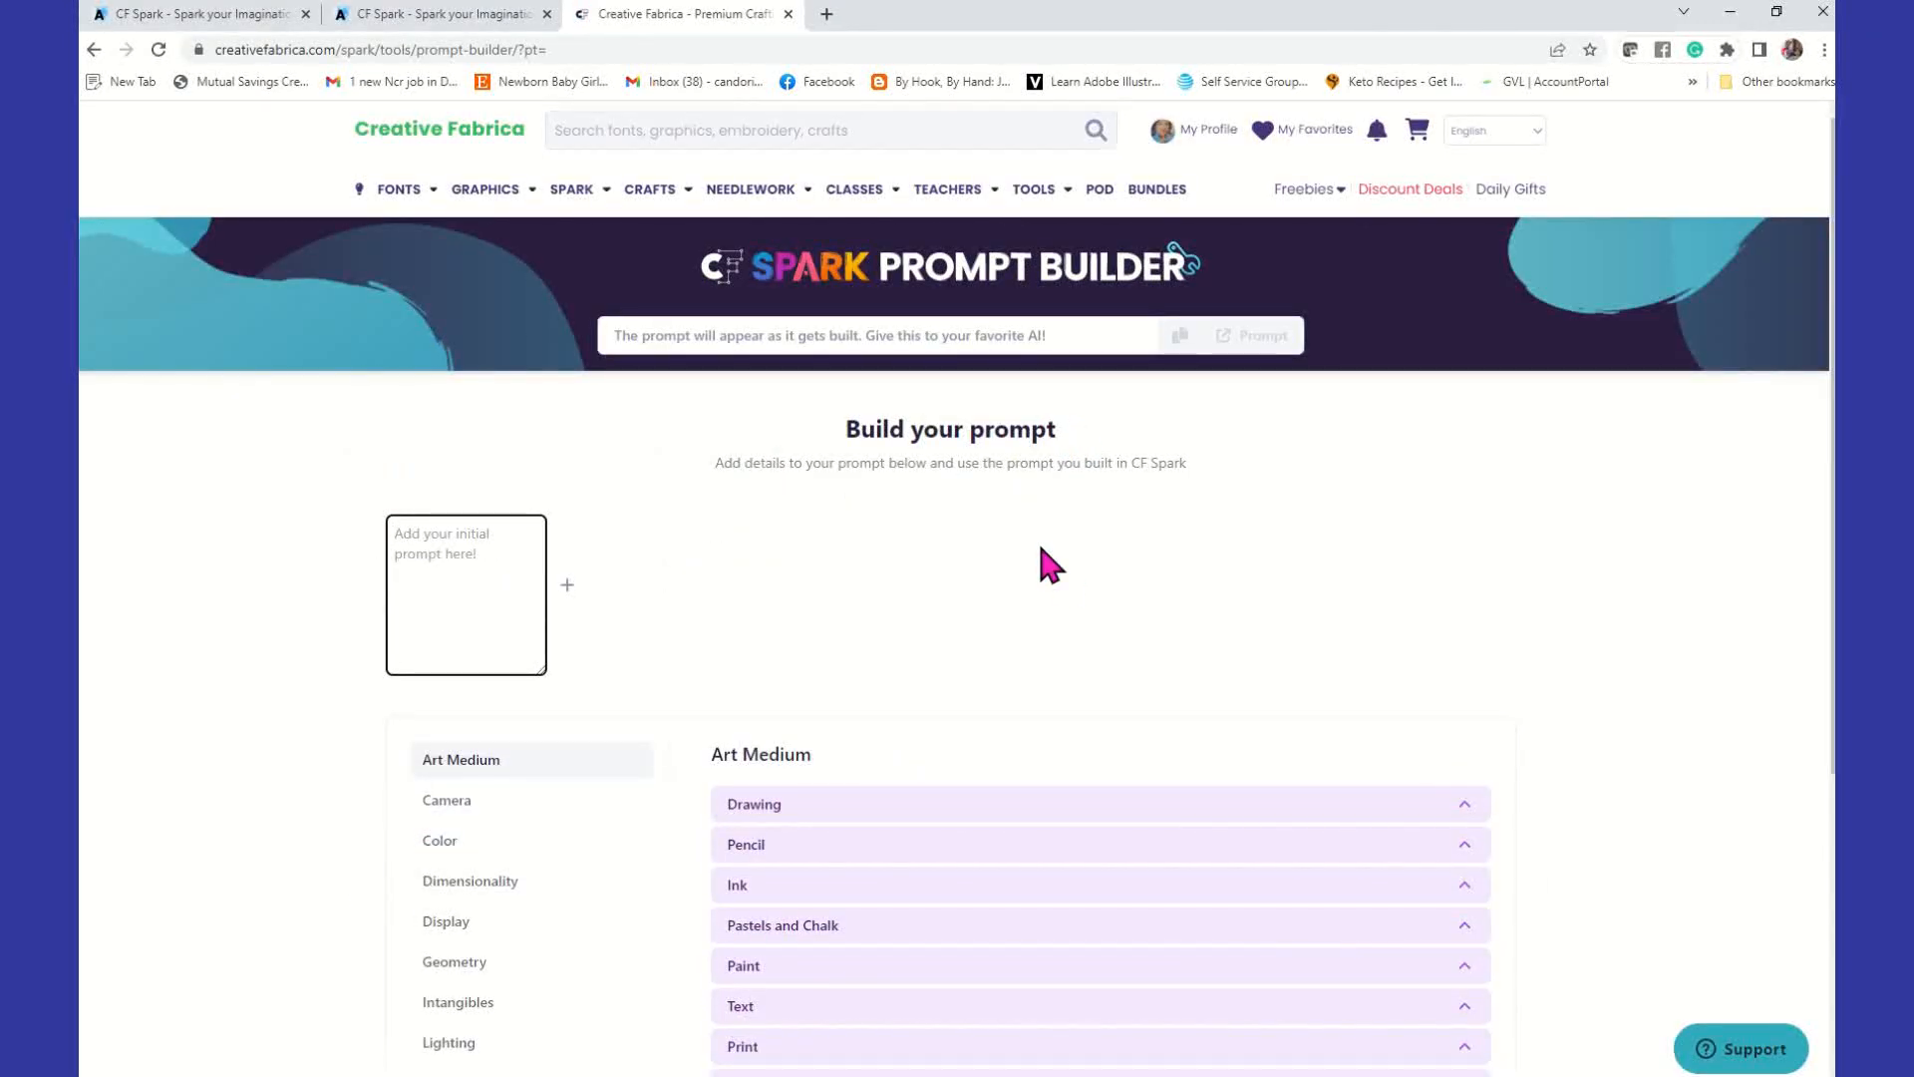
{"action": "scroll", "coordinate": [1040, 547], "scroll_direction": "down", "scroll_amount": 3}
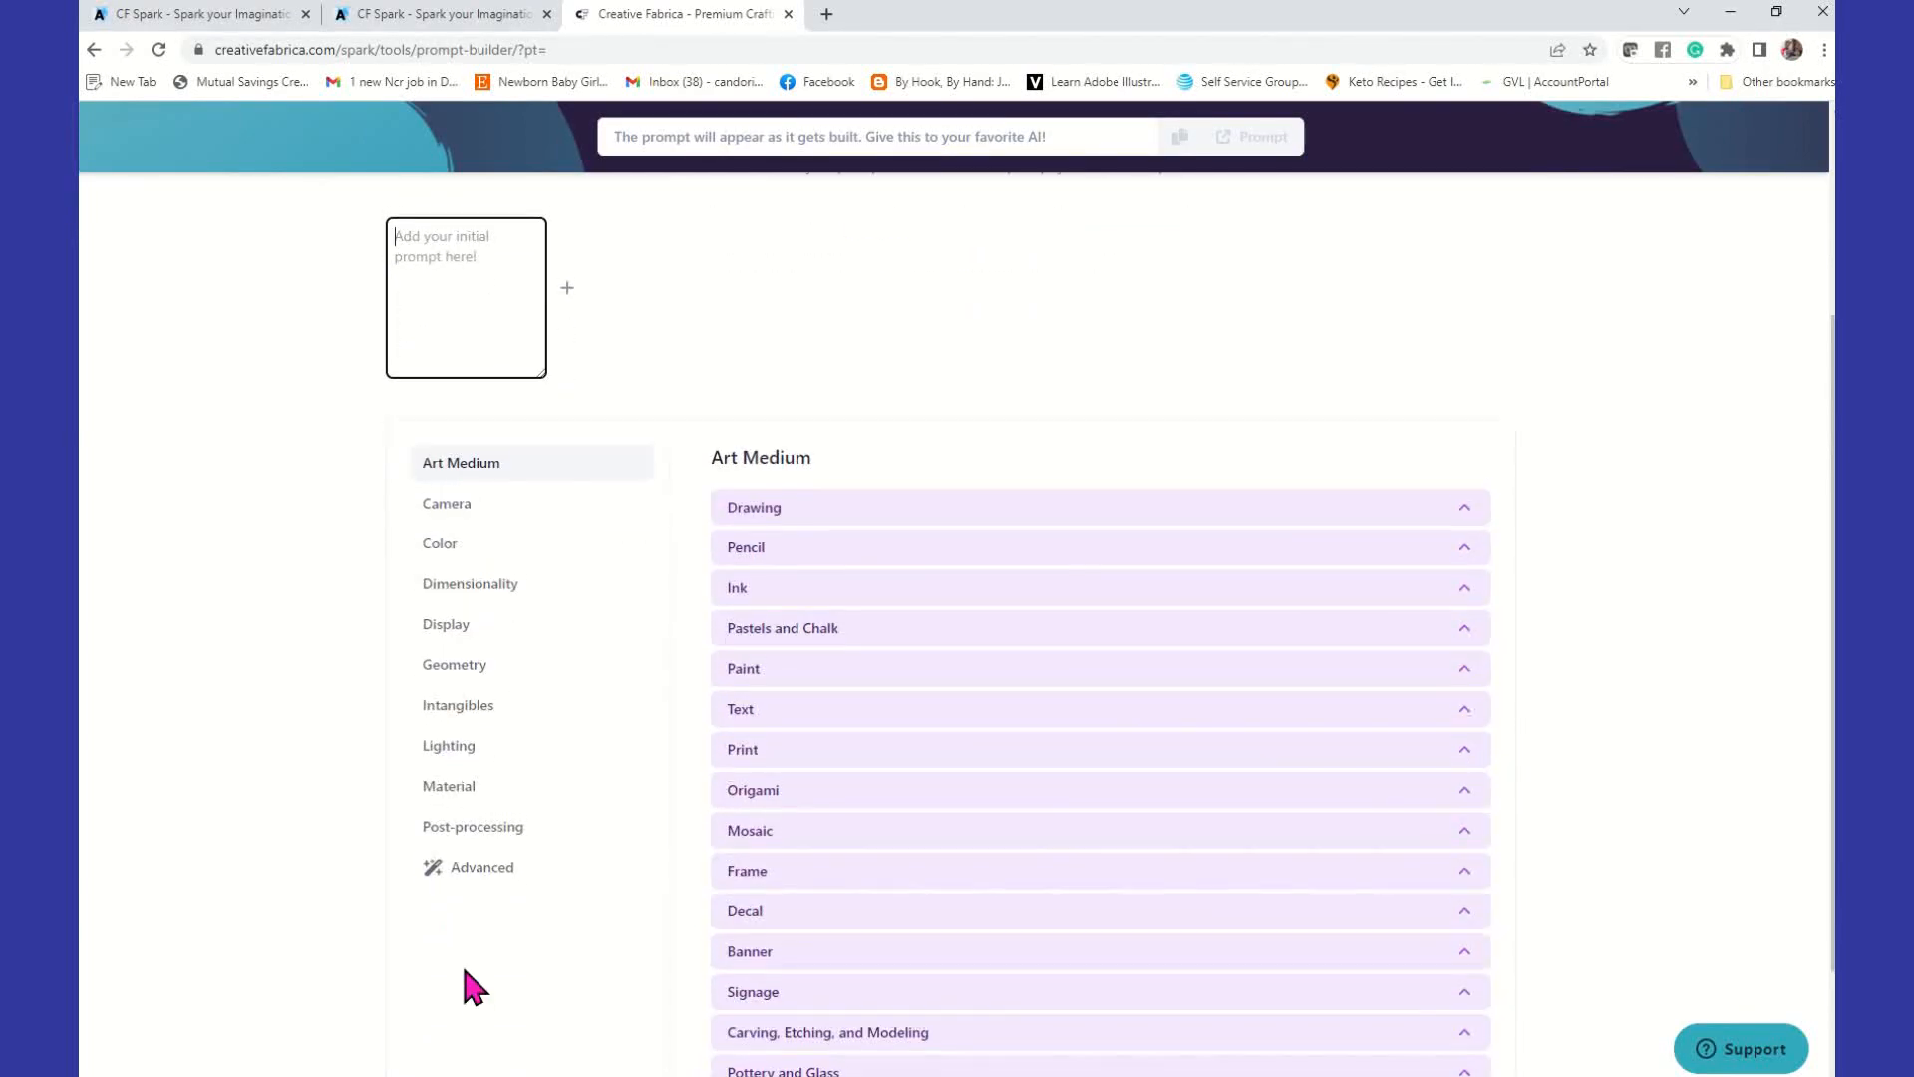
{"action": "scroll", "coordinate": [464, 971], "scroll_direction": "up", "scroll_amount": 2}
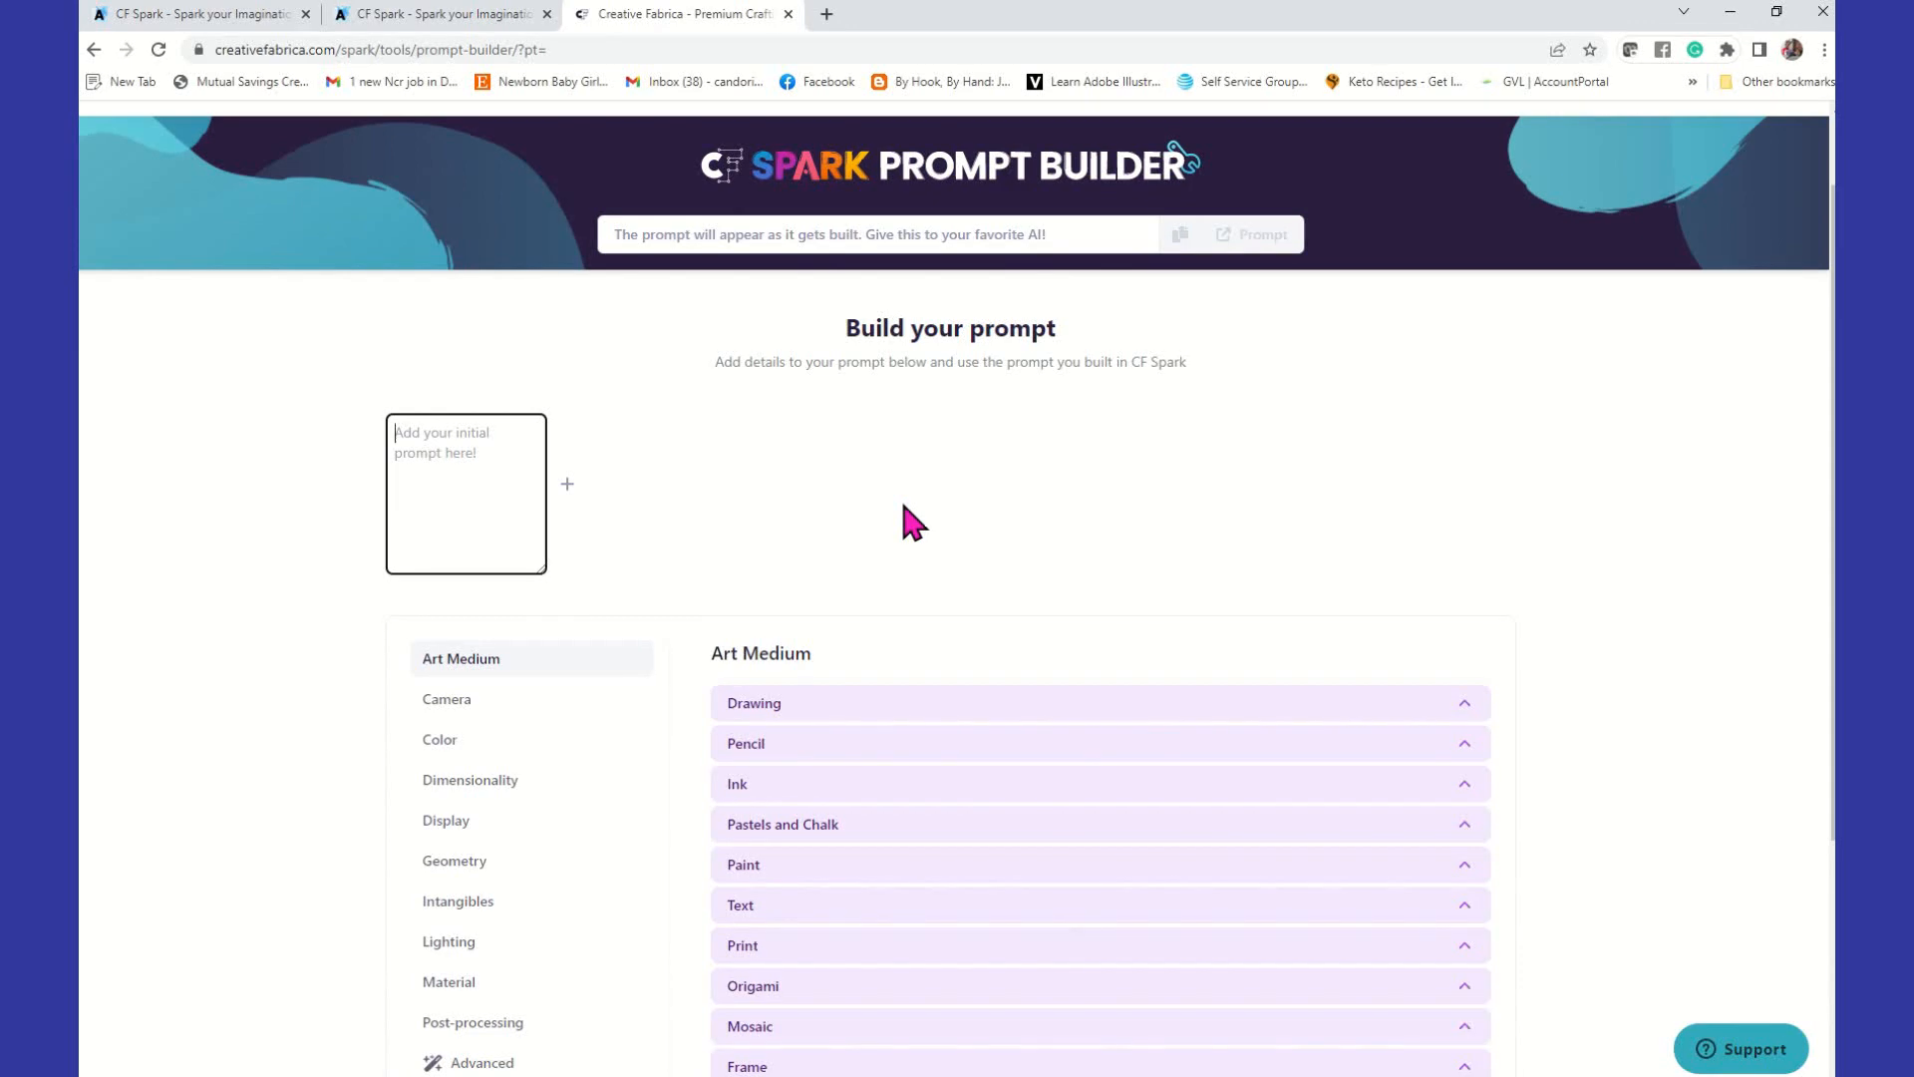
Step: Enter the initial prompt "Little African American girl riding her bike, curly hair, big dimples and smiling,"
{"action": "left_click", "coordinate": [484, 470]}
{"action": "type", "text": "L"}
{"action": "type", "text": "itll"}
{"action": "key", "text": "BackSpace"}
{"action": "key", "text": "BackSpace"}
{"action": "type", "text": "tle "}
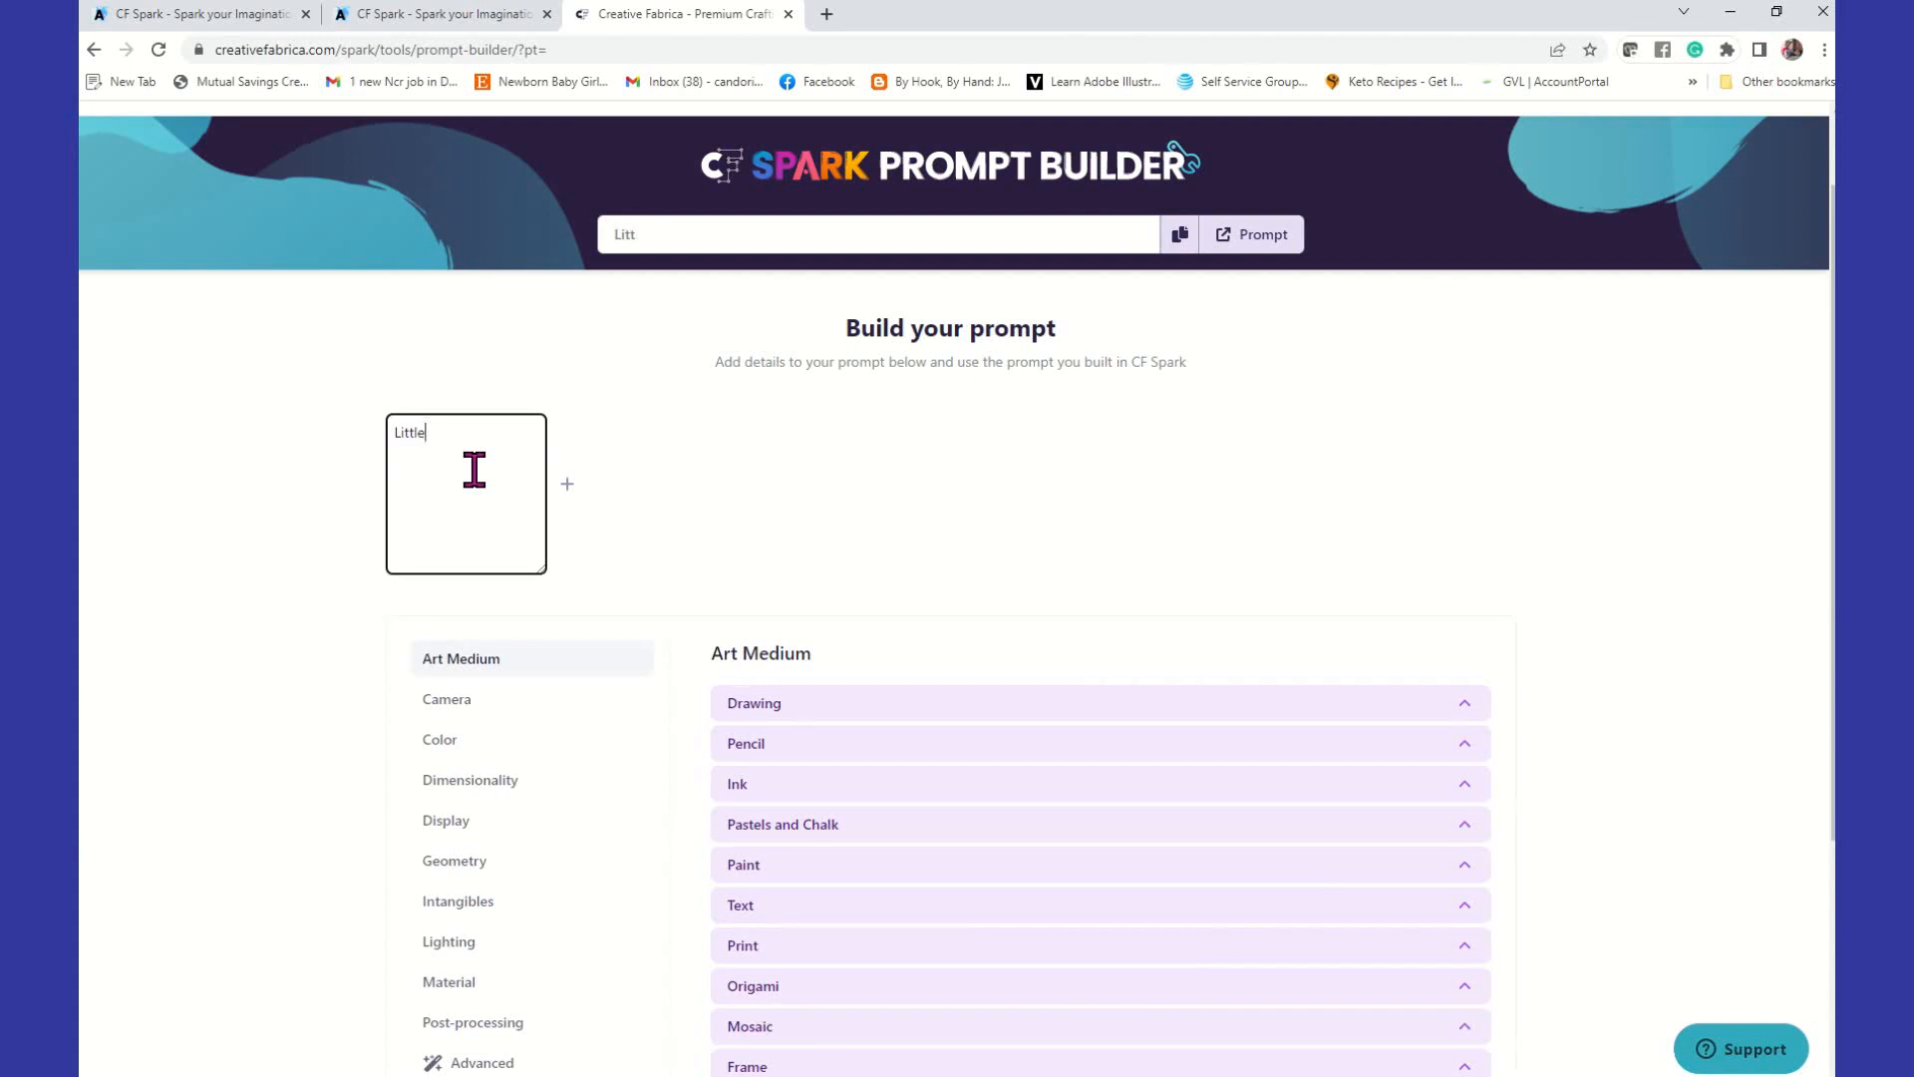
{"action": "type", "text": "African American girl rid"}
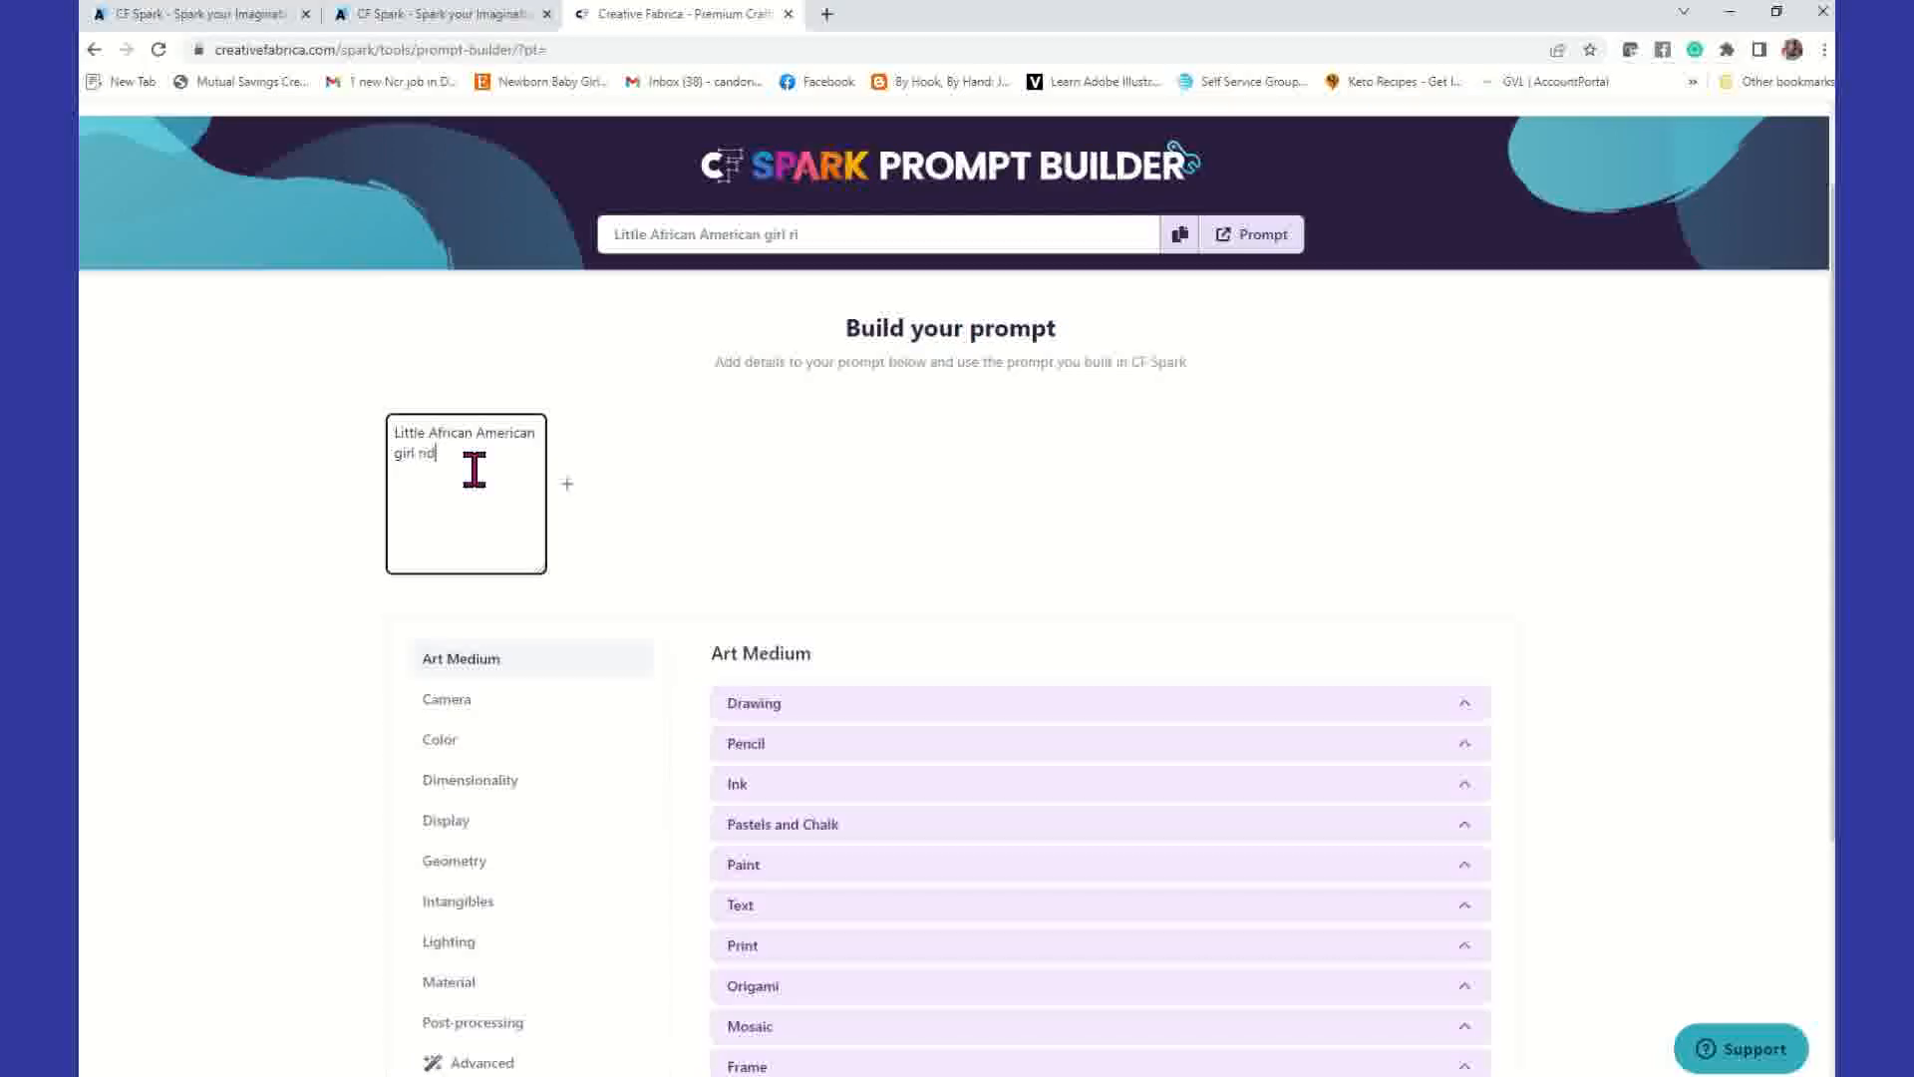
{"action": "type", "text": "ing her bike, curly hai"}
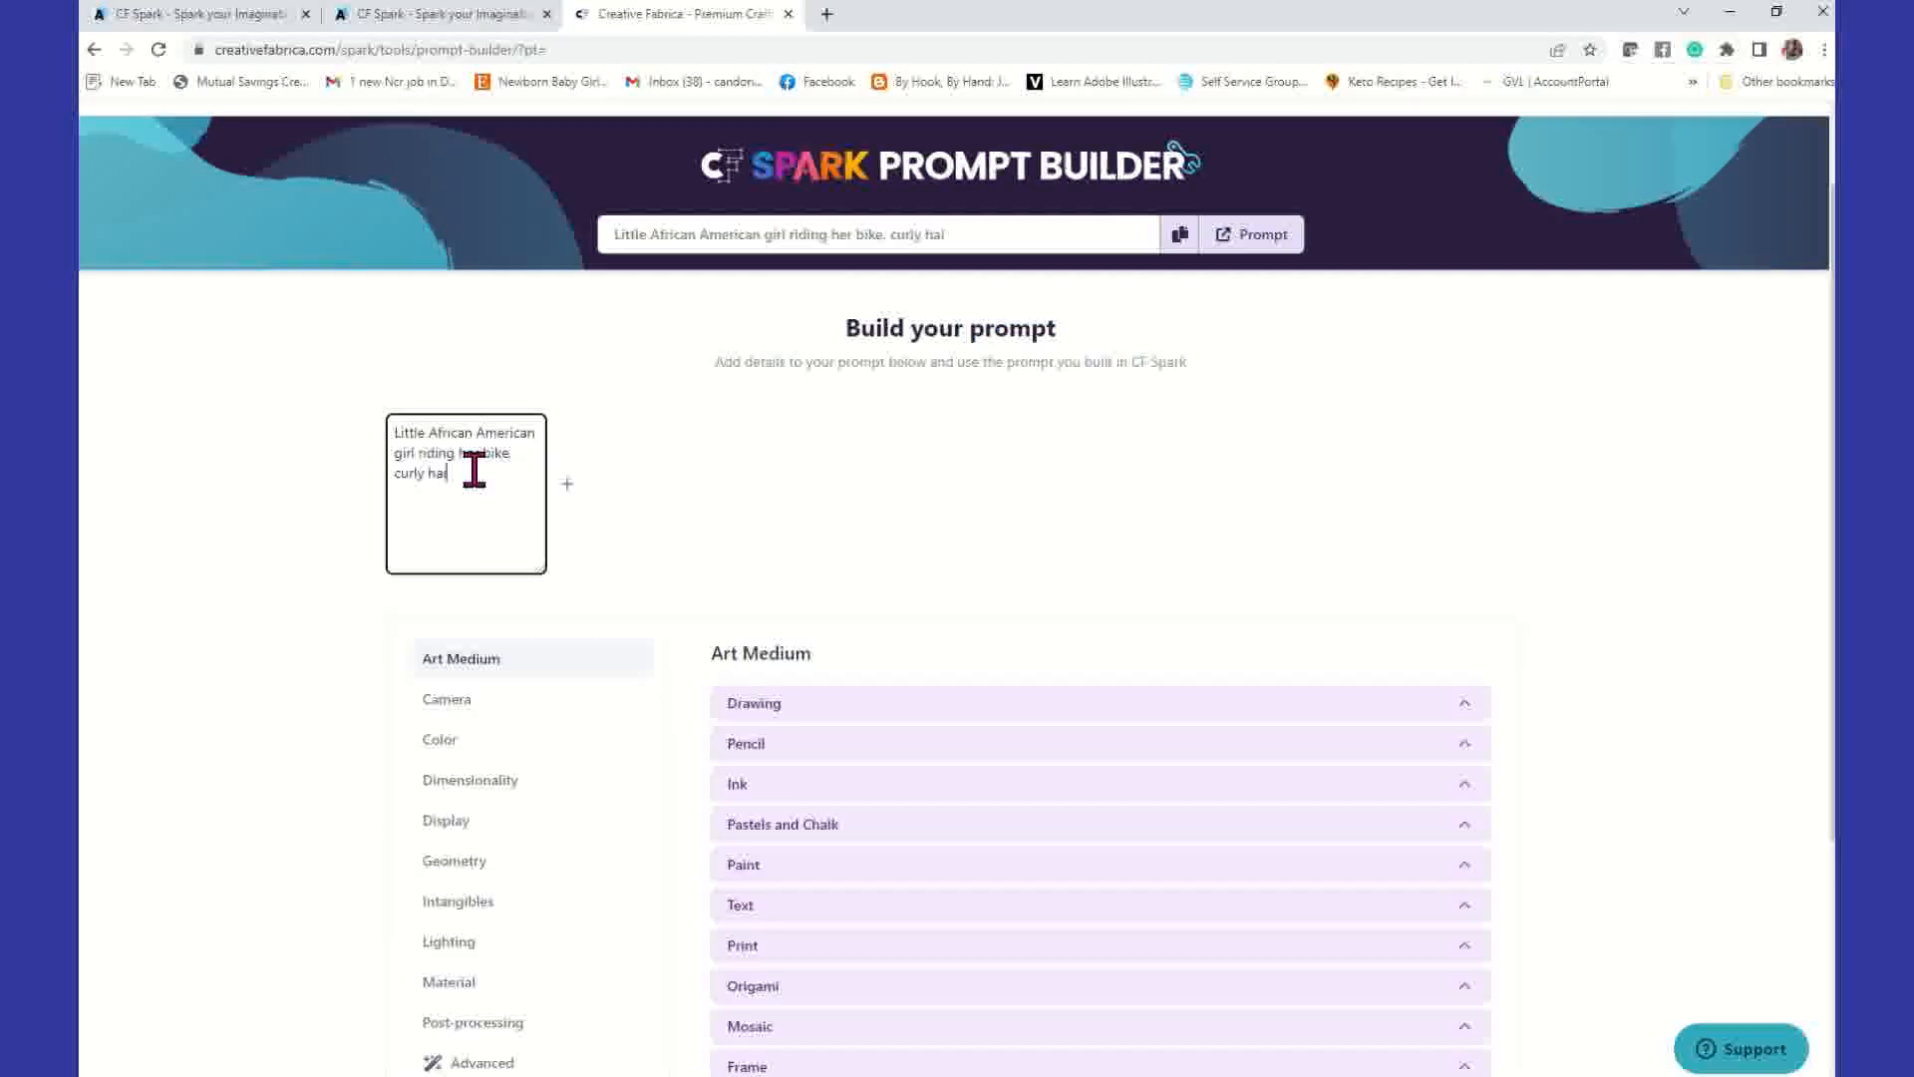
{"action": "type", "text": "r, big dimples and smiling,"}
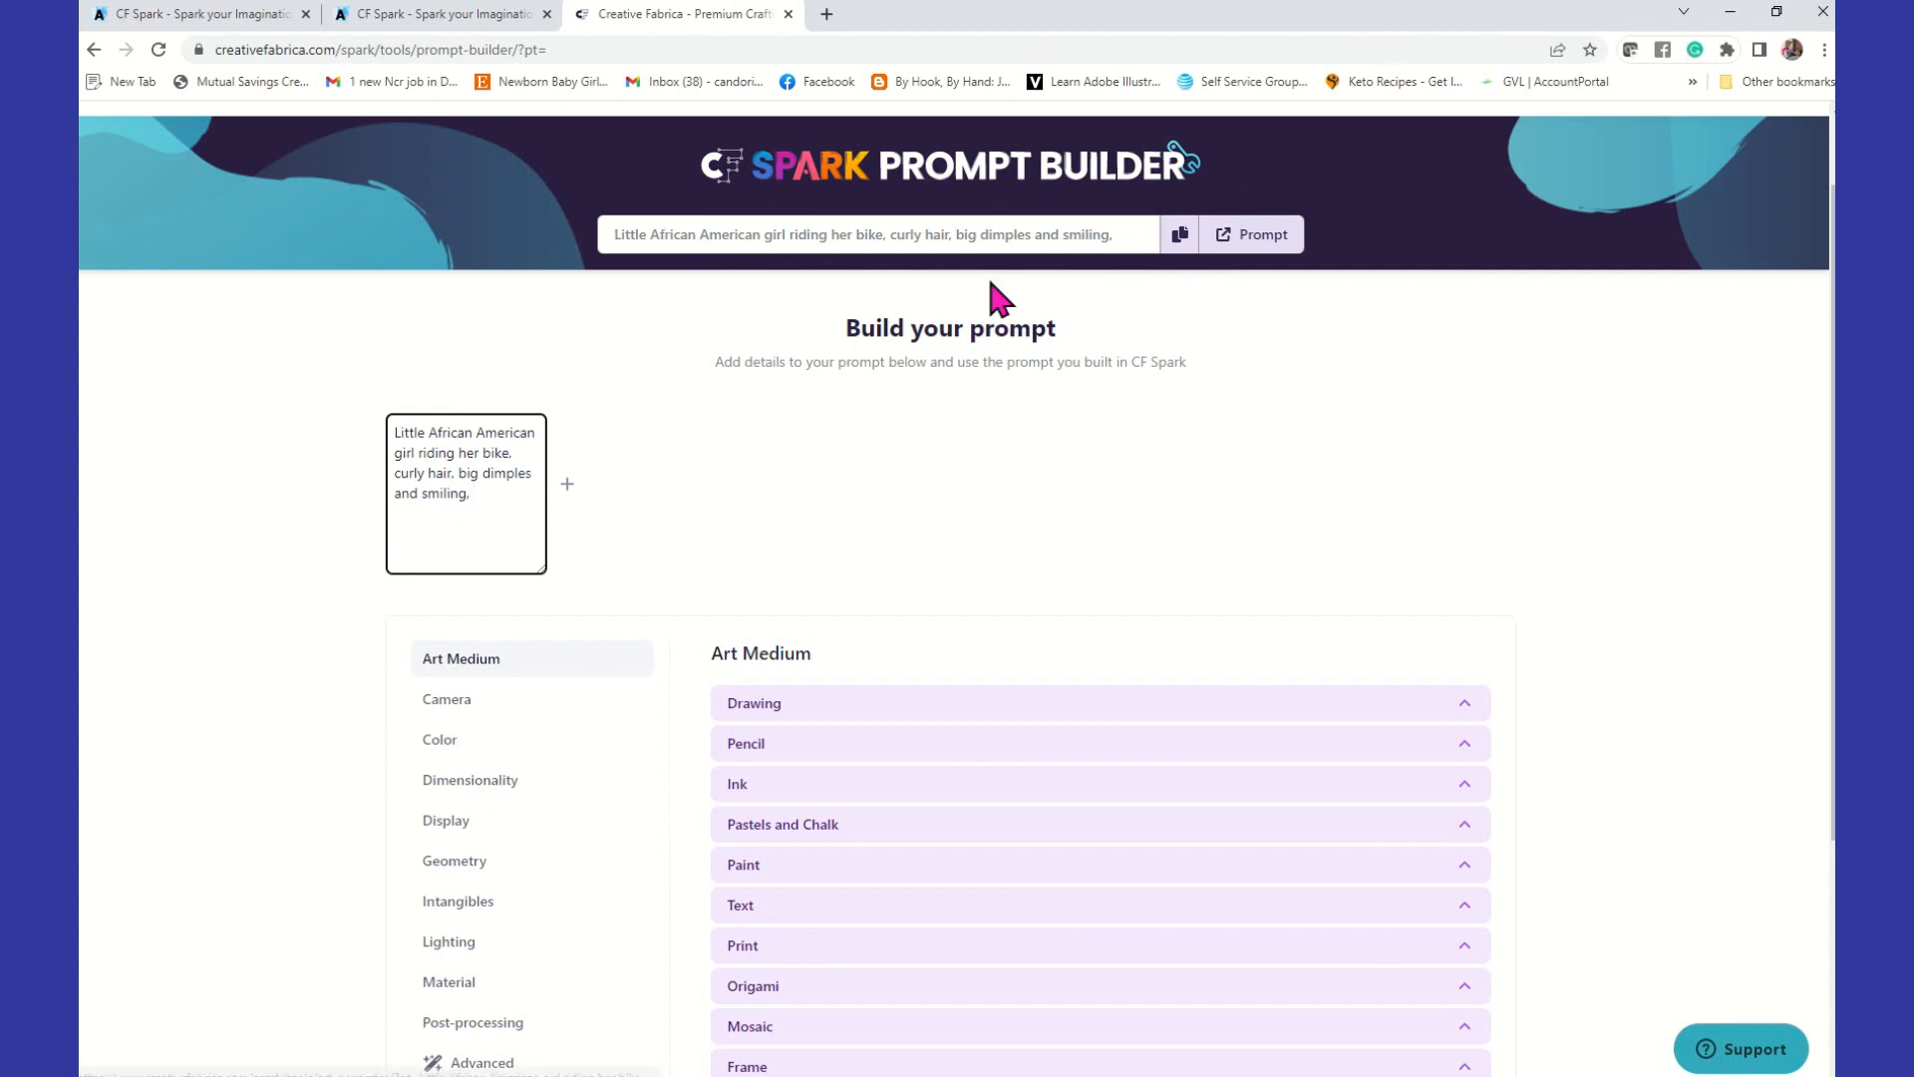
Step: Add the Poster style from the Print group of Art Medium and check the end of the built prompt
{"action": "scroll", "coordinate": [1032, 553], "scroll_direction": "down", "scroll_amount": 1}
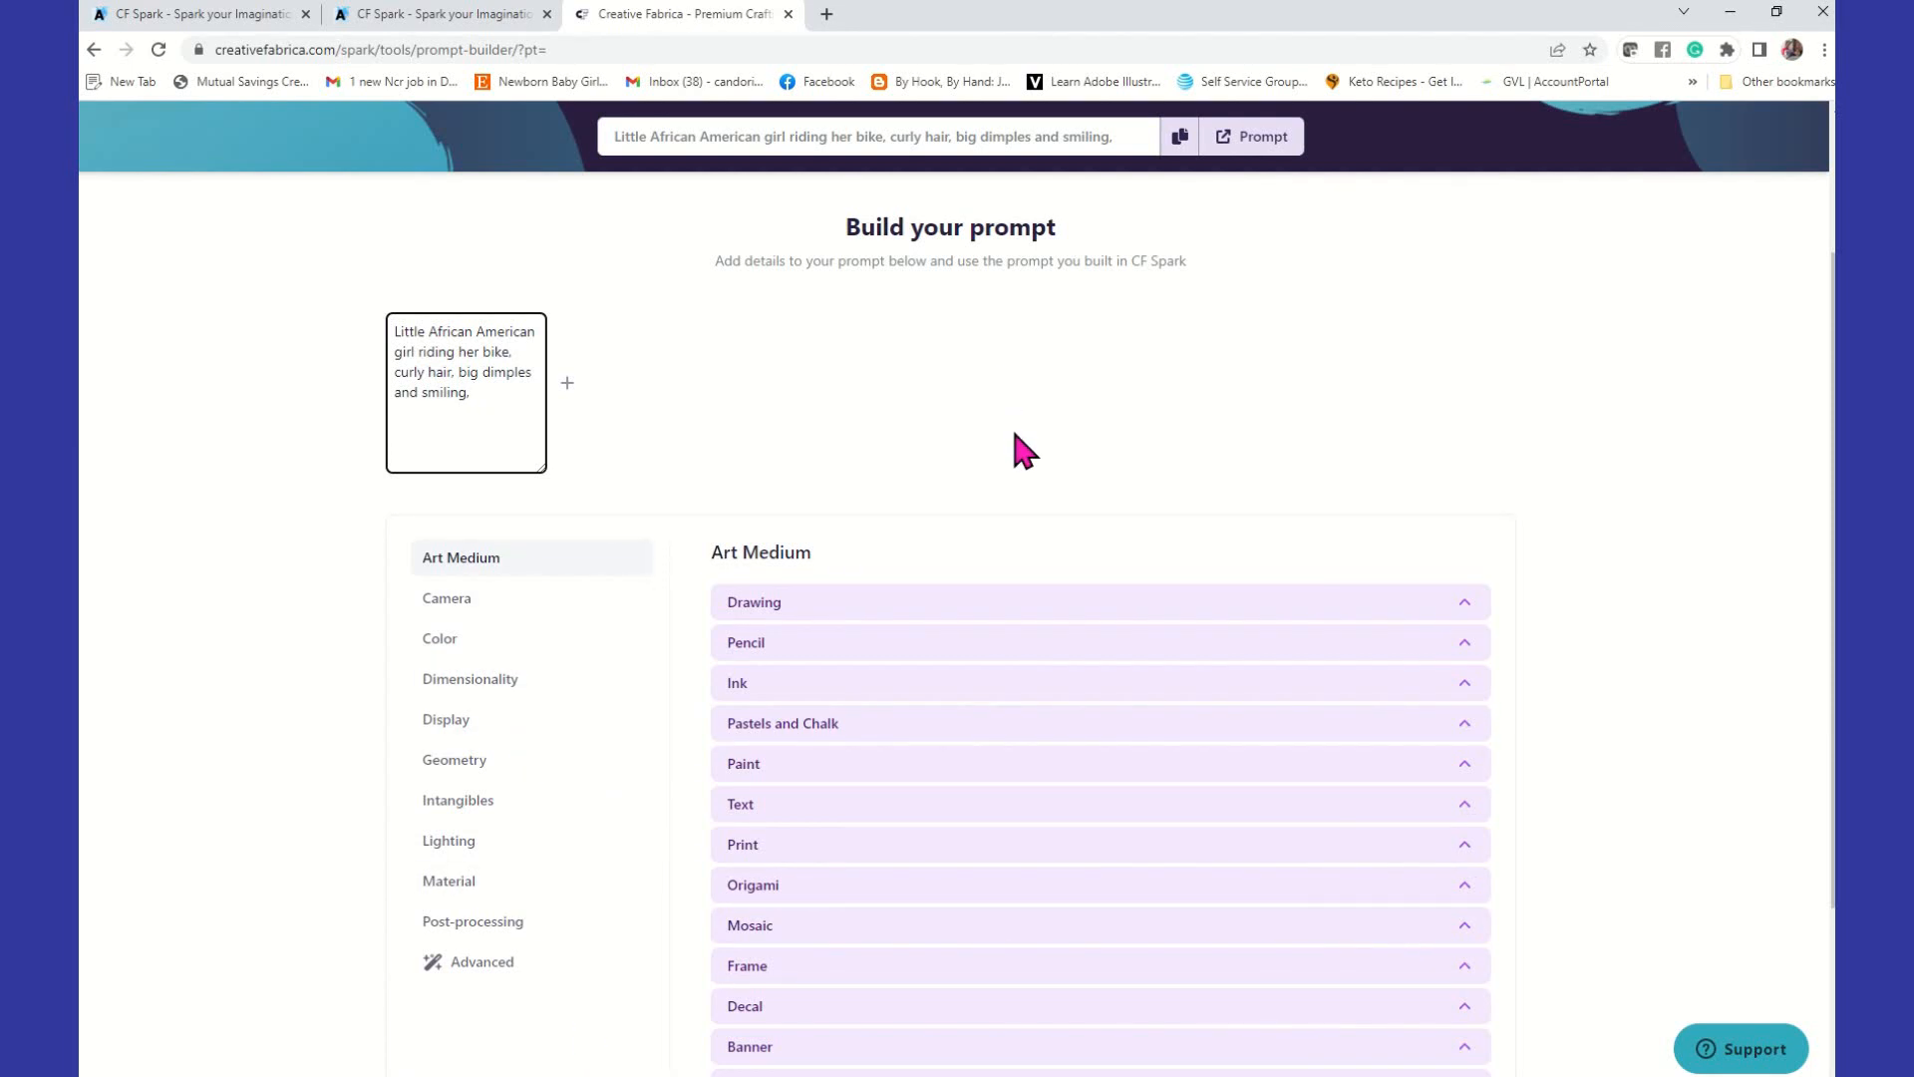
{"action": "scroll", "coordinate": [1014, 434], "scroll_direction": "down", "scroll_amount": 1}
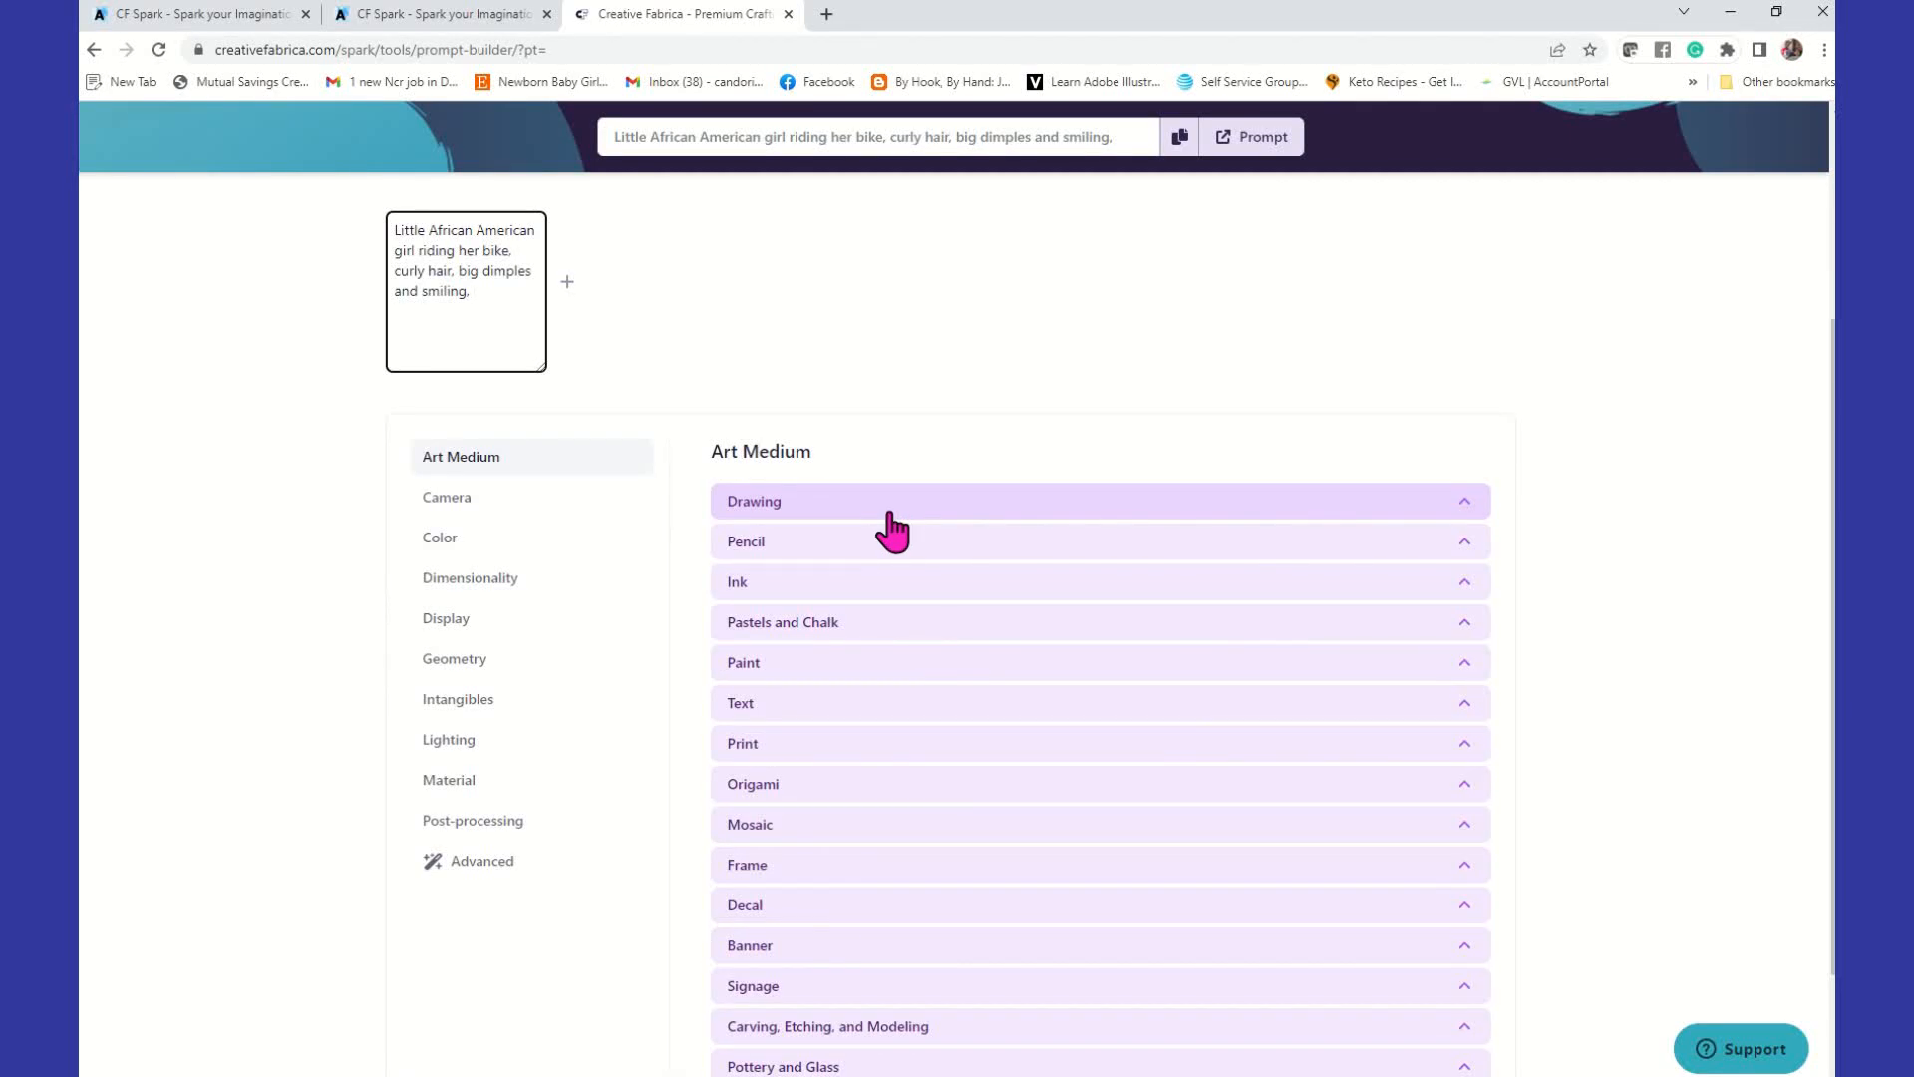
{"action": "left_click", "coordinate": [778, 746]}
{"action": "scroll", "coordinate": [778, 760], "scroll_direction": "down", "scroll_amount": 2}
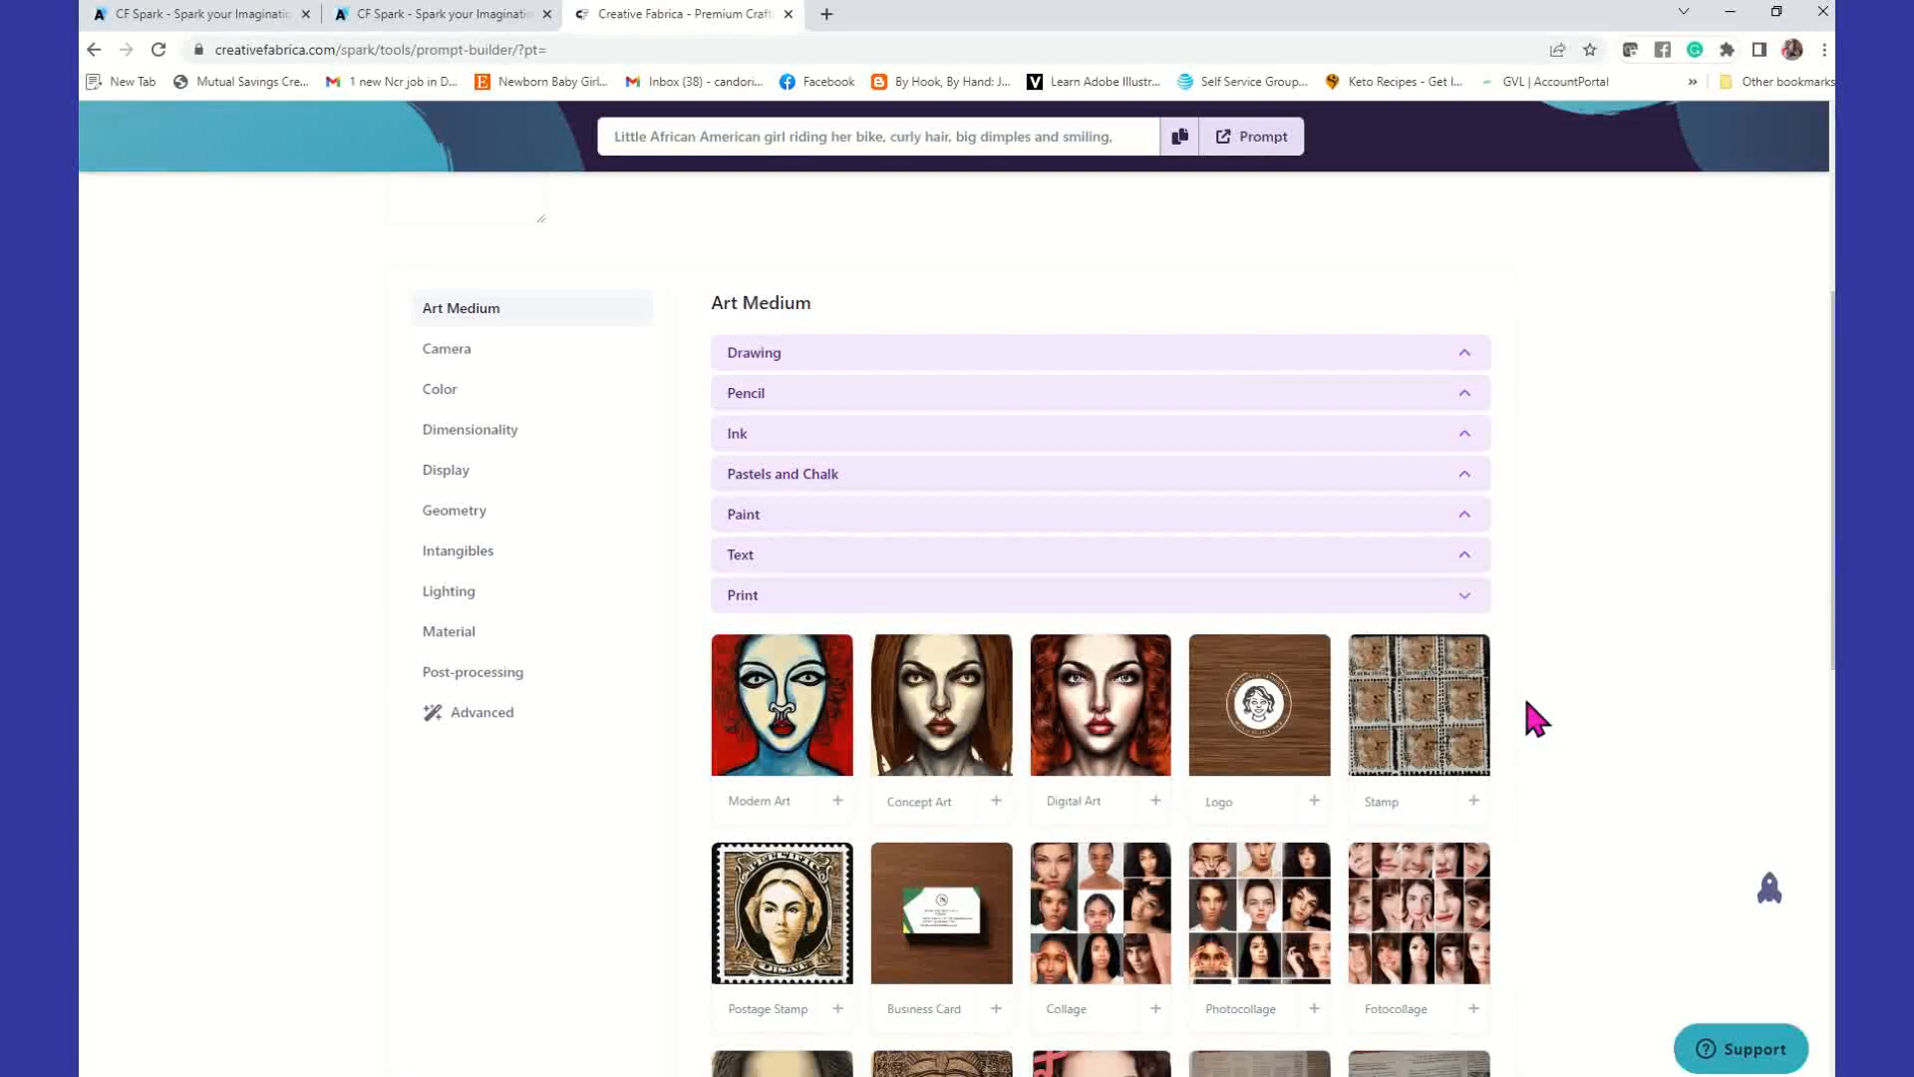
{"action": "scroll", "coordinate": [1247, 713], "scroll_direction": "down", "scroll_amount": 2}
{"action": "scroll", "coordinate": [1247, 743], "scroll_direction": "down", "scroll_amount": 3}
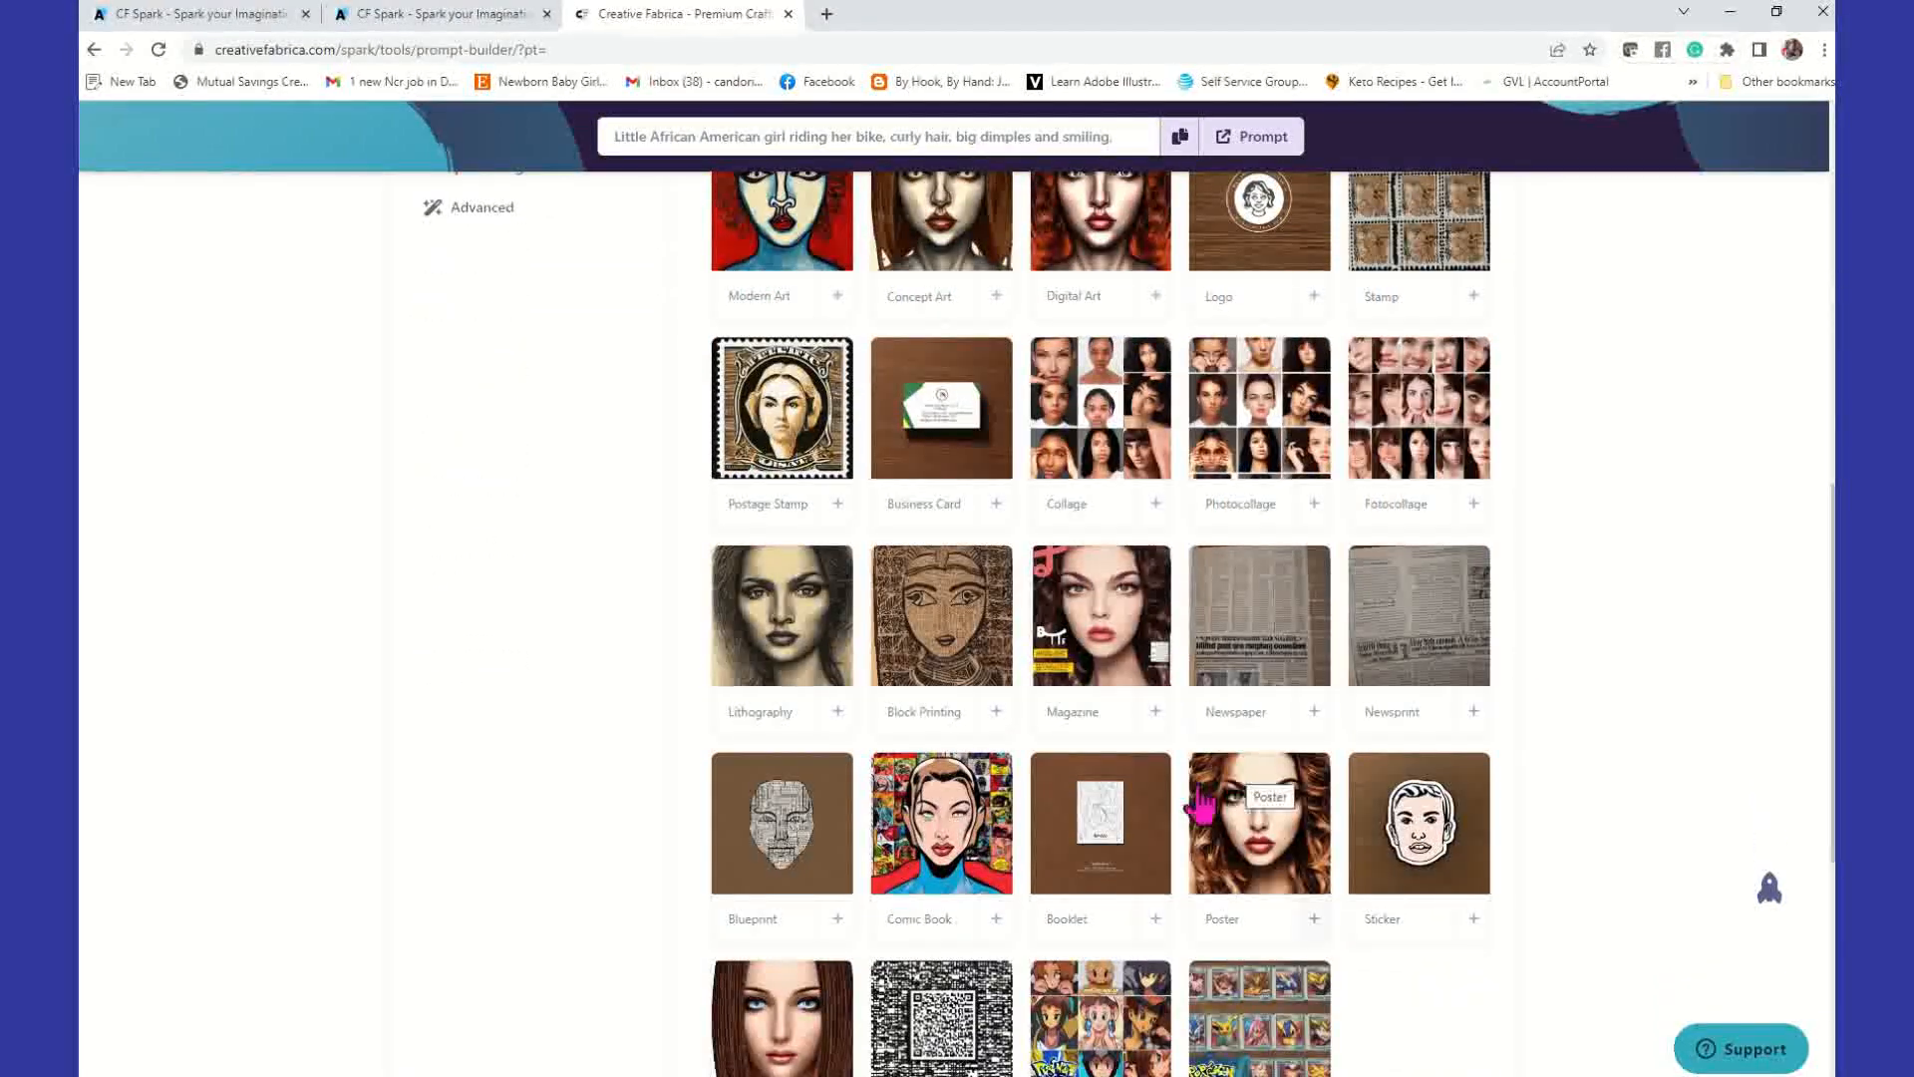
{"action": "left_click", "coordinate": [1276, 827]}
{"action": "scroll", "coordinate": [991, 641], "scroll_direction": "up", "scroll_amount": 10}
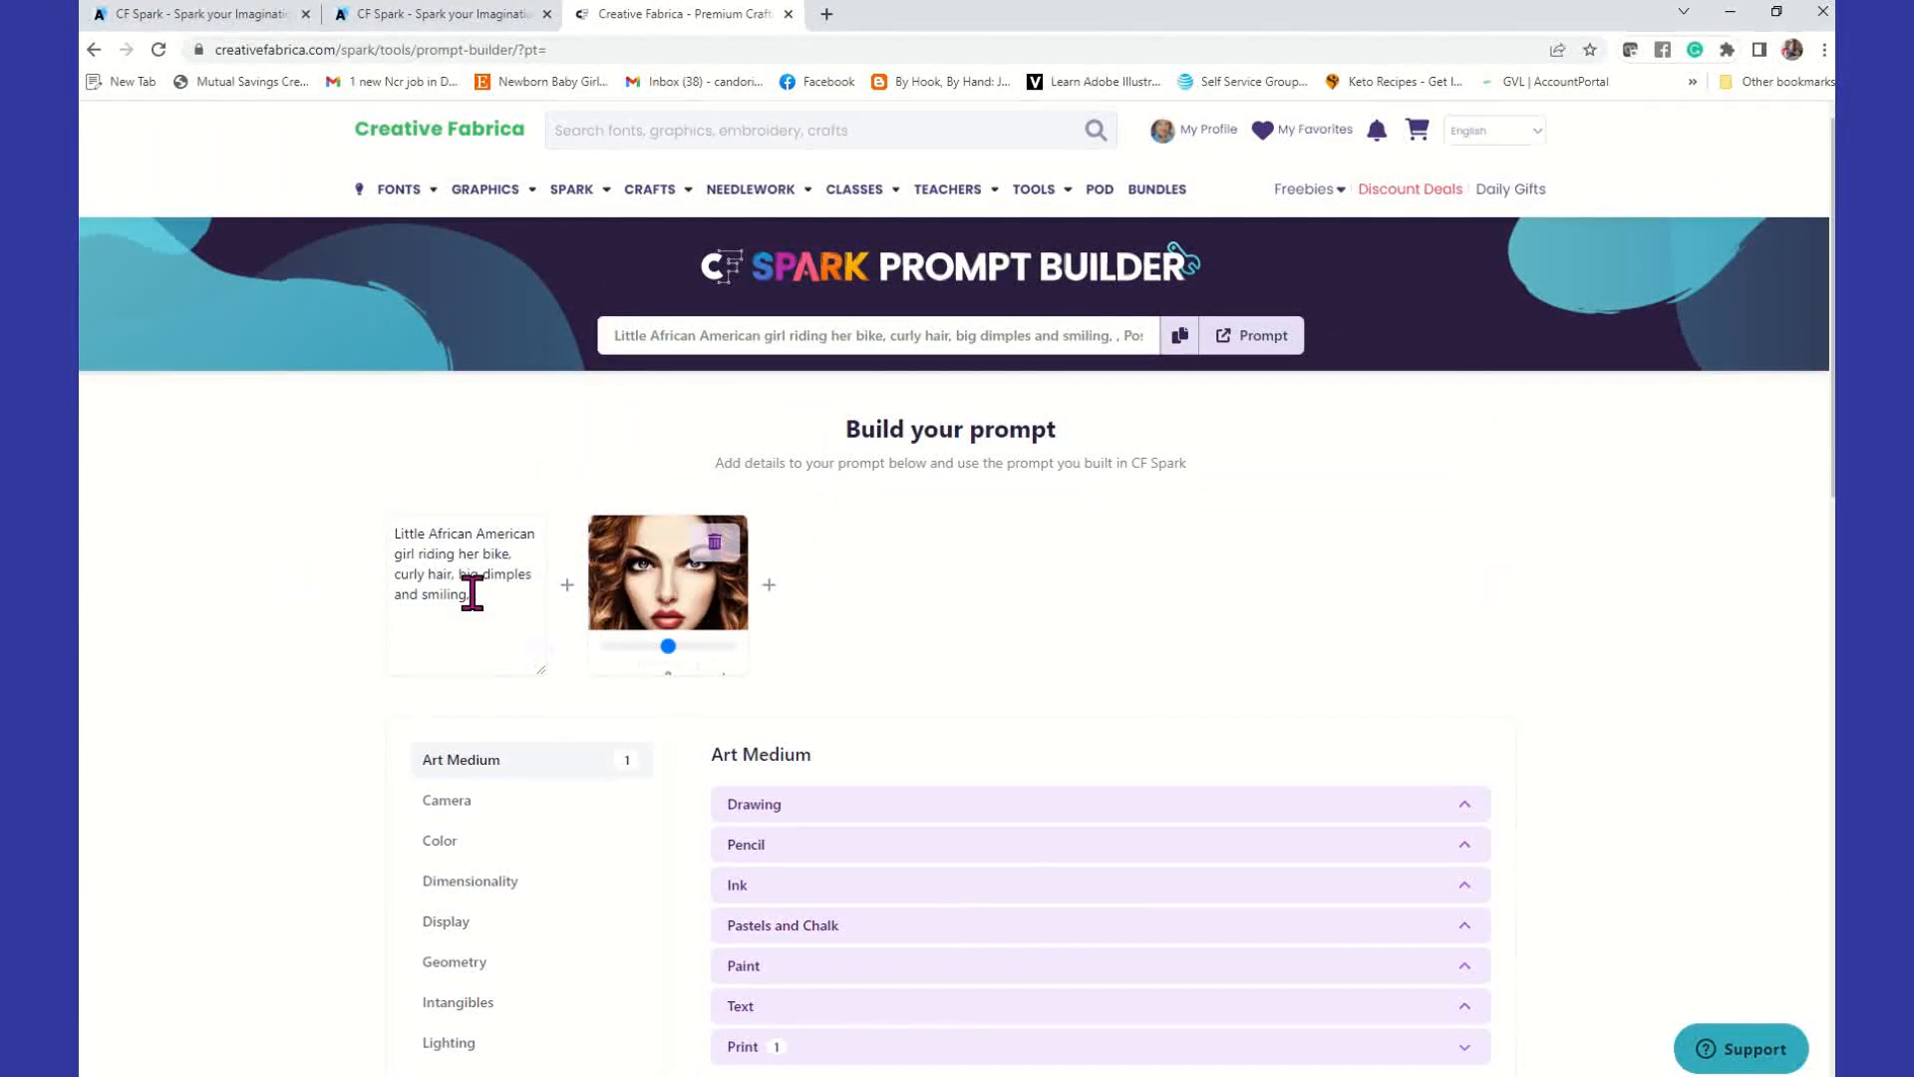
{"action": "left_click_drag", "start_coordinate": [1085, 337], "coordinate": [1200, 334]}
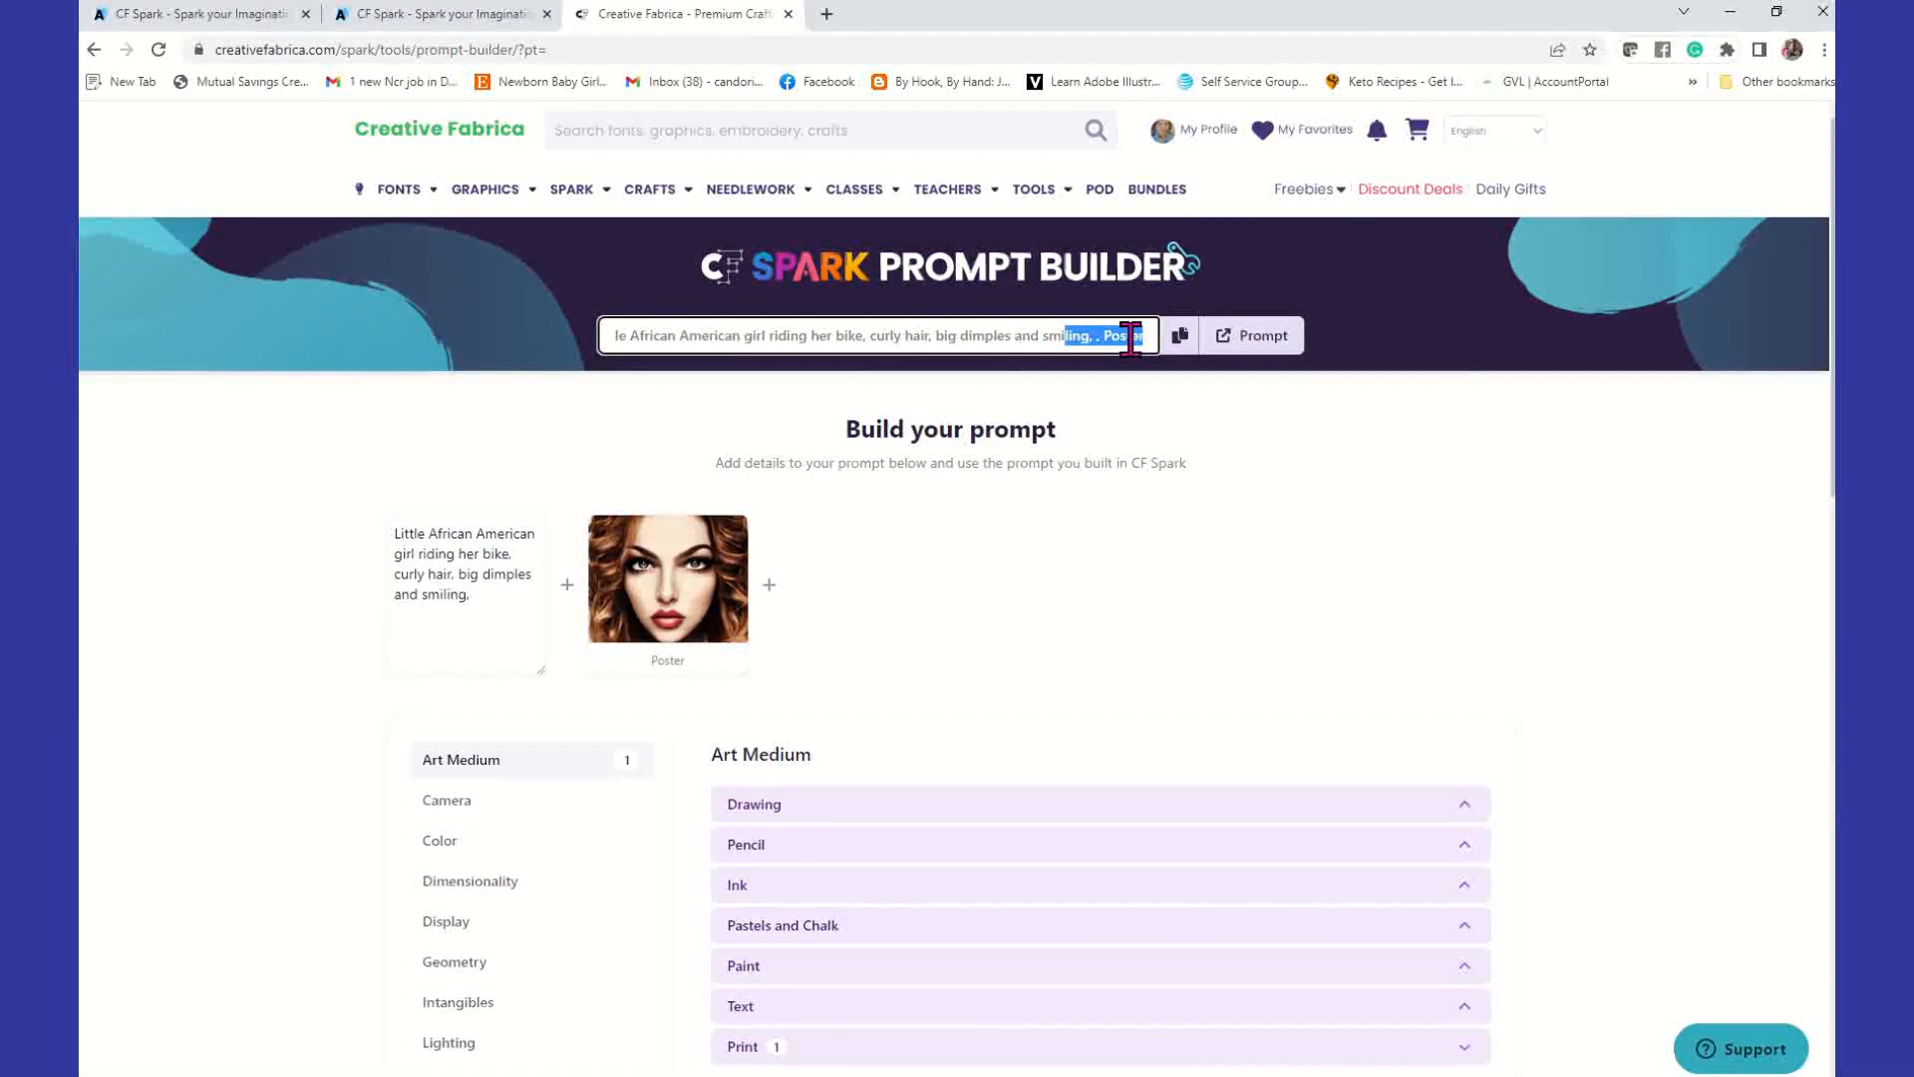
Step: Add the Portrait style from the Scenes group of the Camera category to the prompt
{"action": "scroll", "coordinate": [966, 619], "scroll_direction": "down", "scroll_amount": 3}
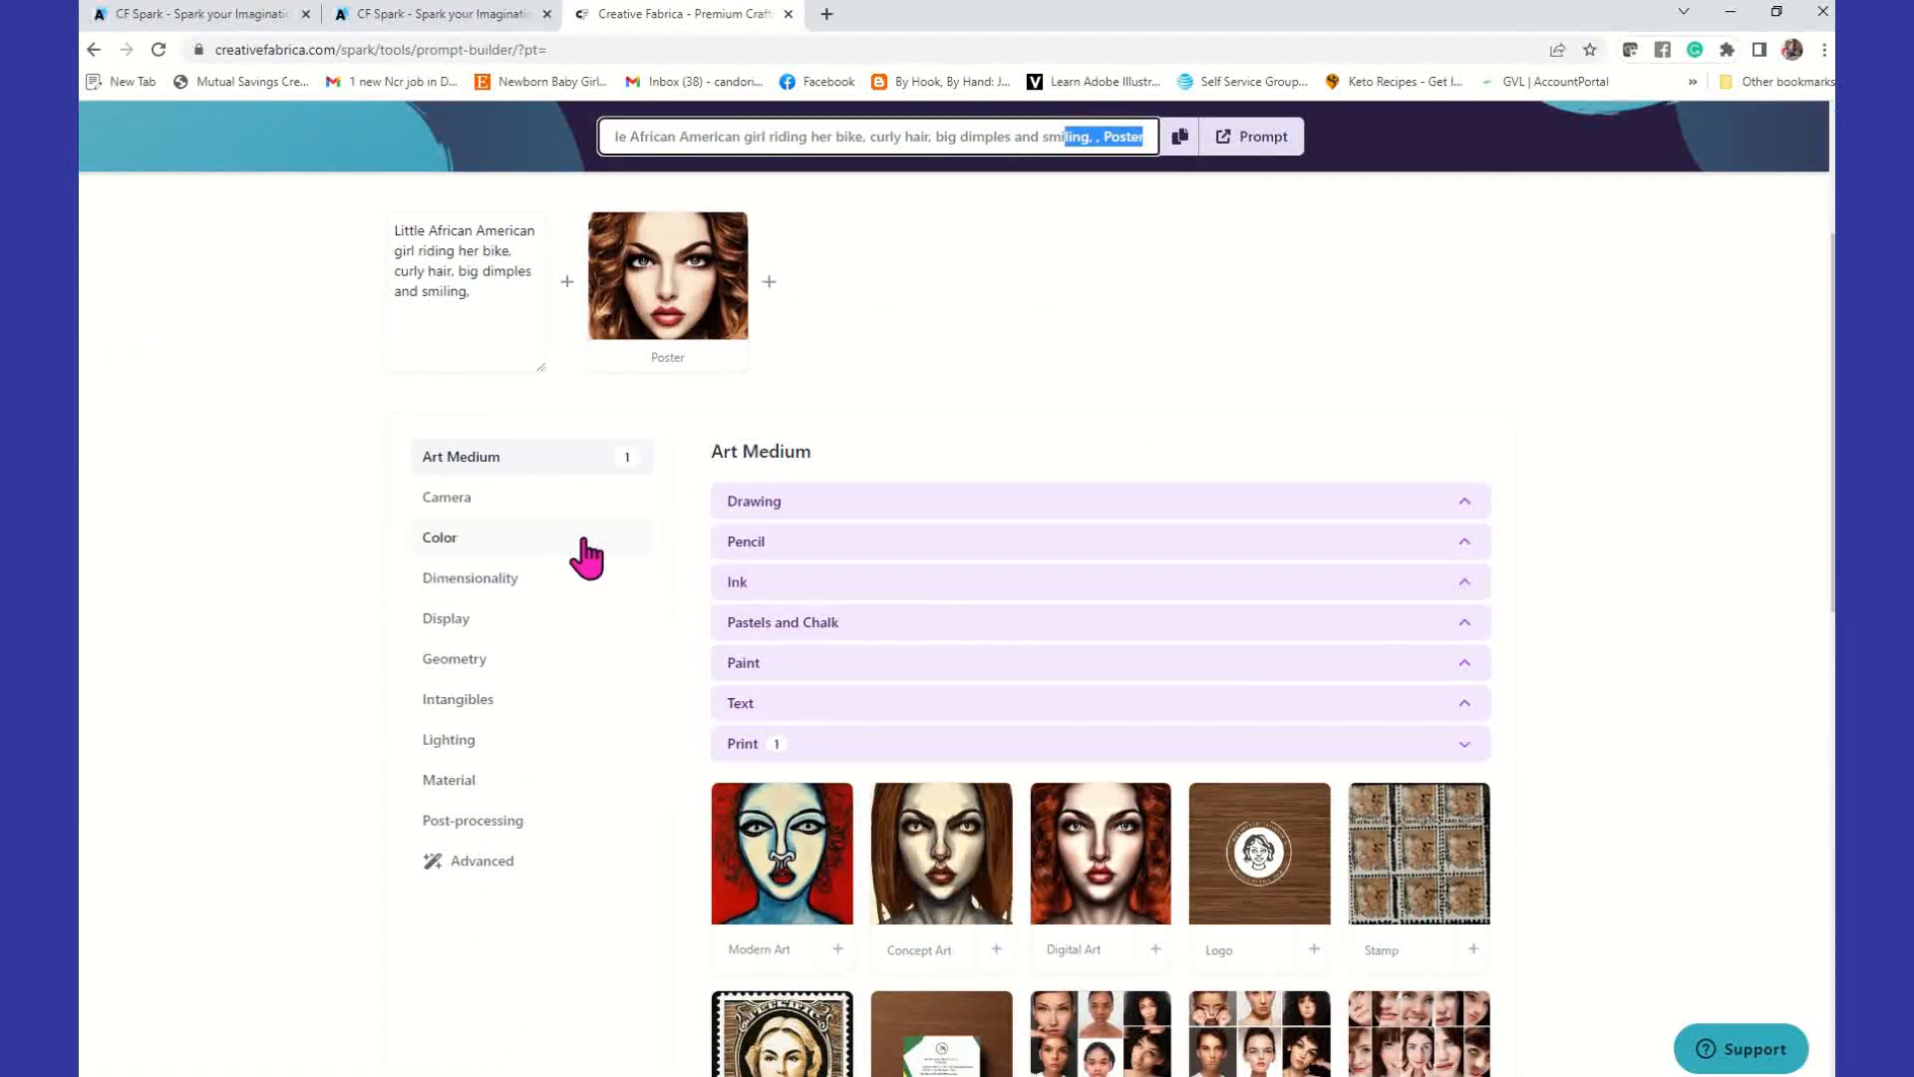
{"action": "left_click", "coordinate": [457, 497]}
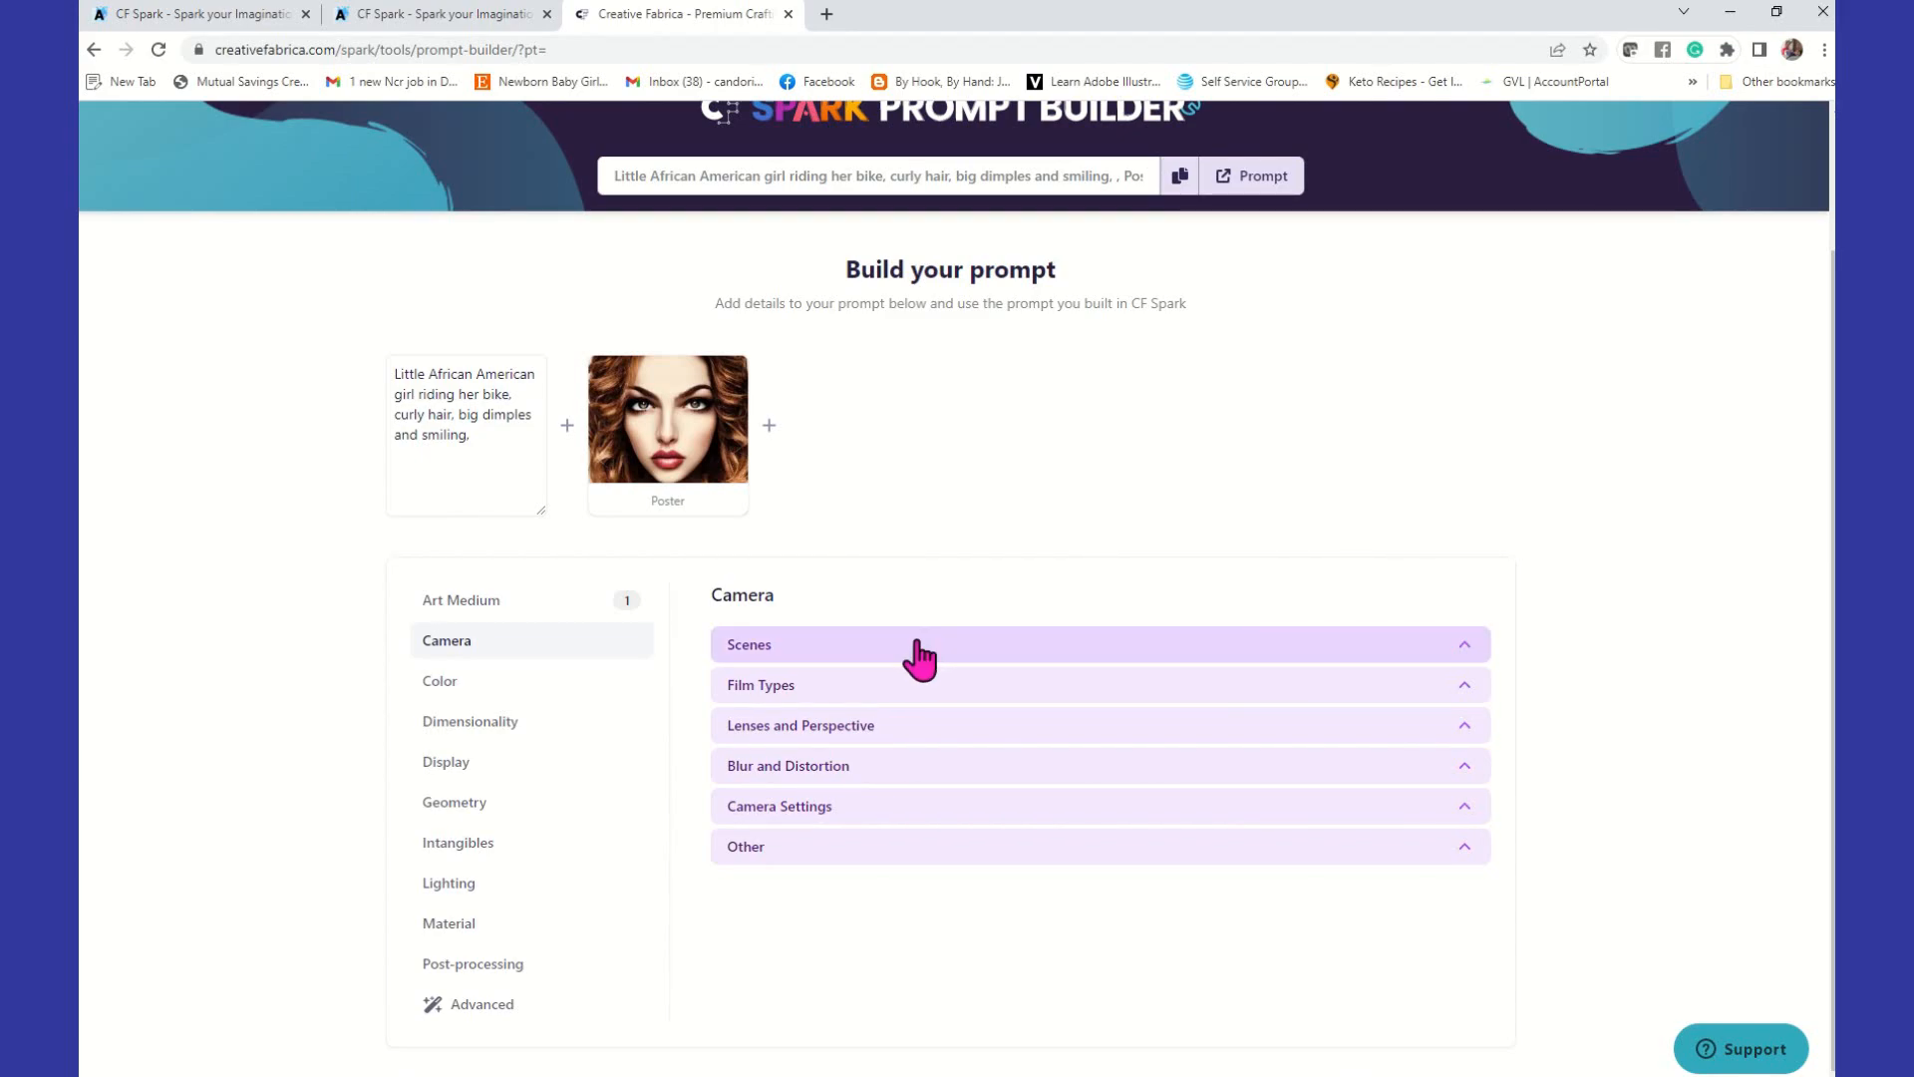
{"action": "left_click", "coordinate": [795, 642]}
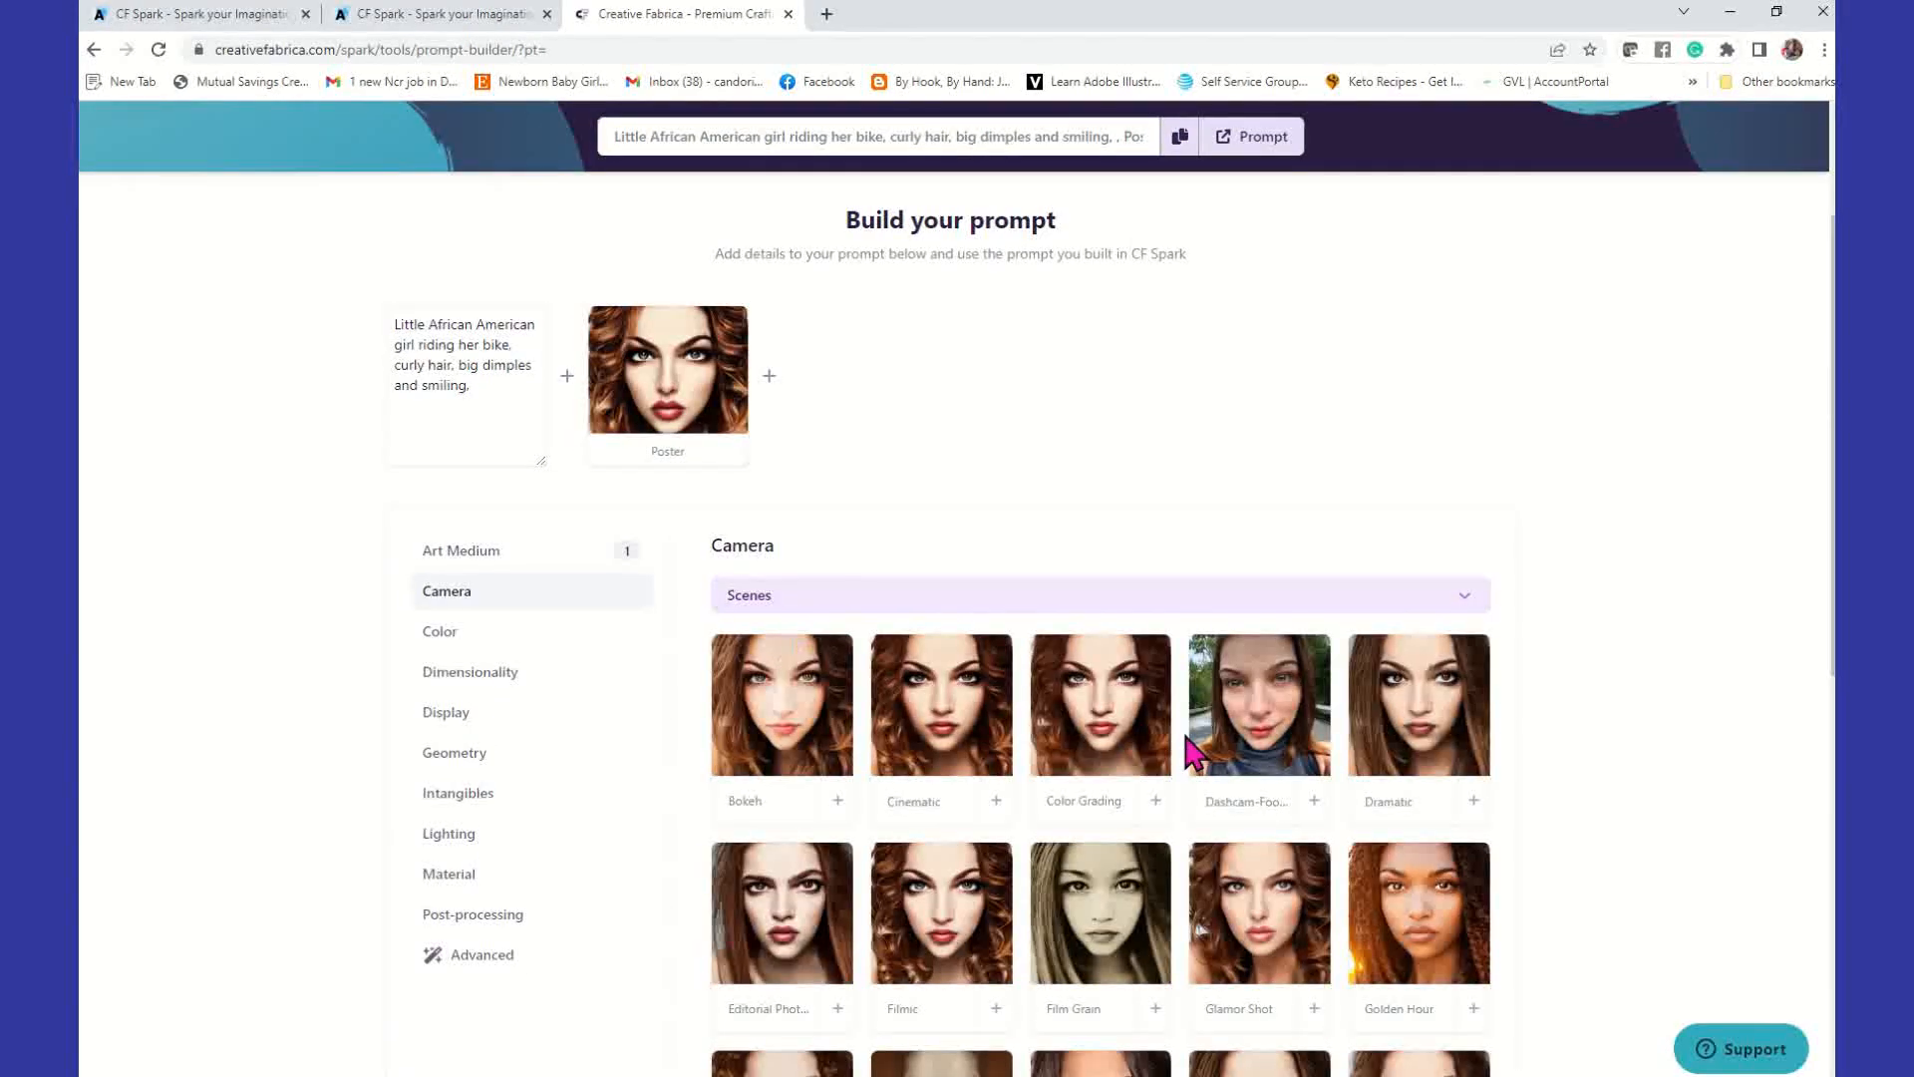
{"action": "scroll", "coordinate": [1192, 755], "scroll_direction": "down", "scroll_amount": 5}
{"action": "scroll", "coordinate": [1192, 754], "scroll_direction": "down", "scroll_amount": 1}
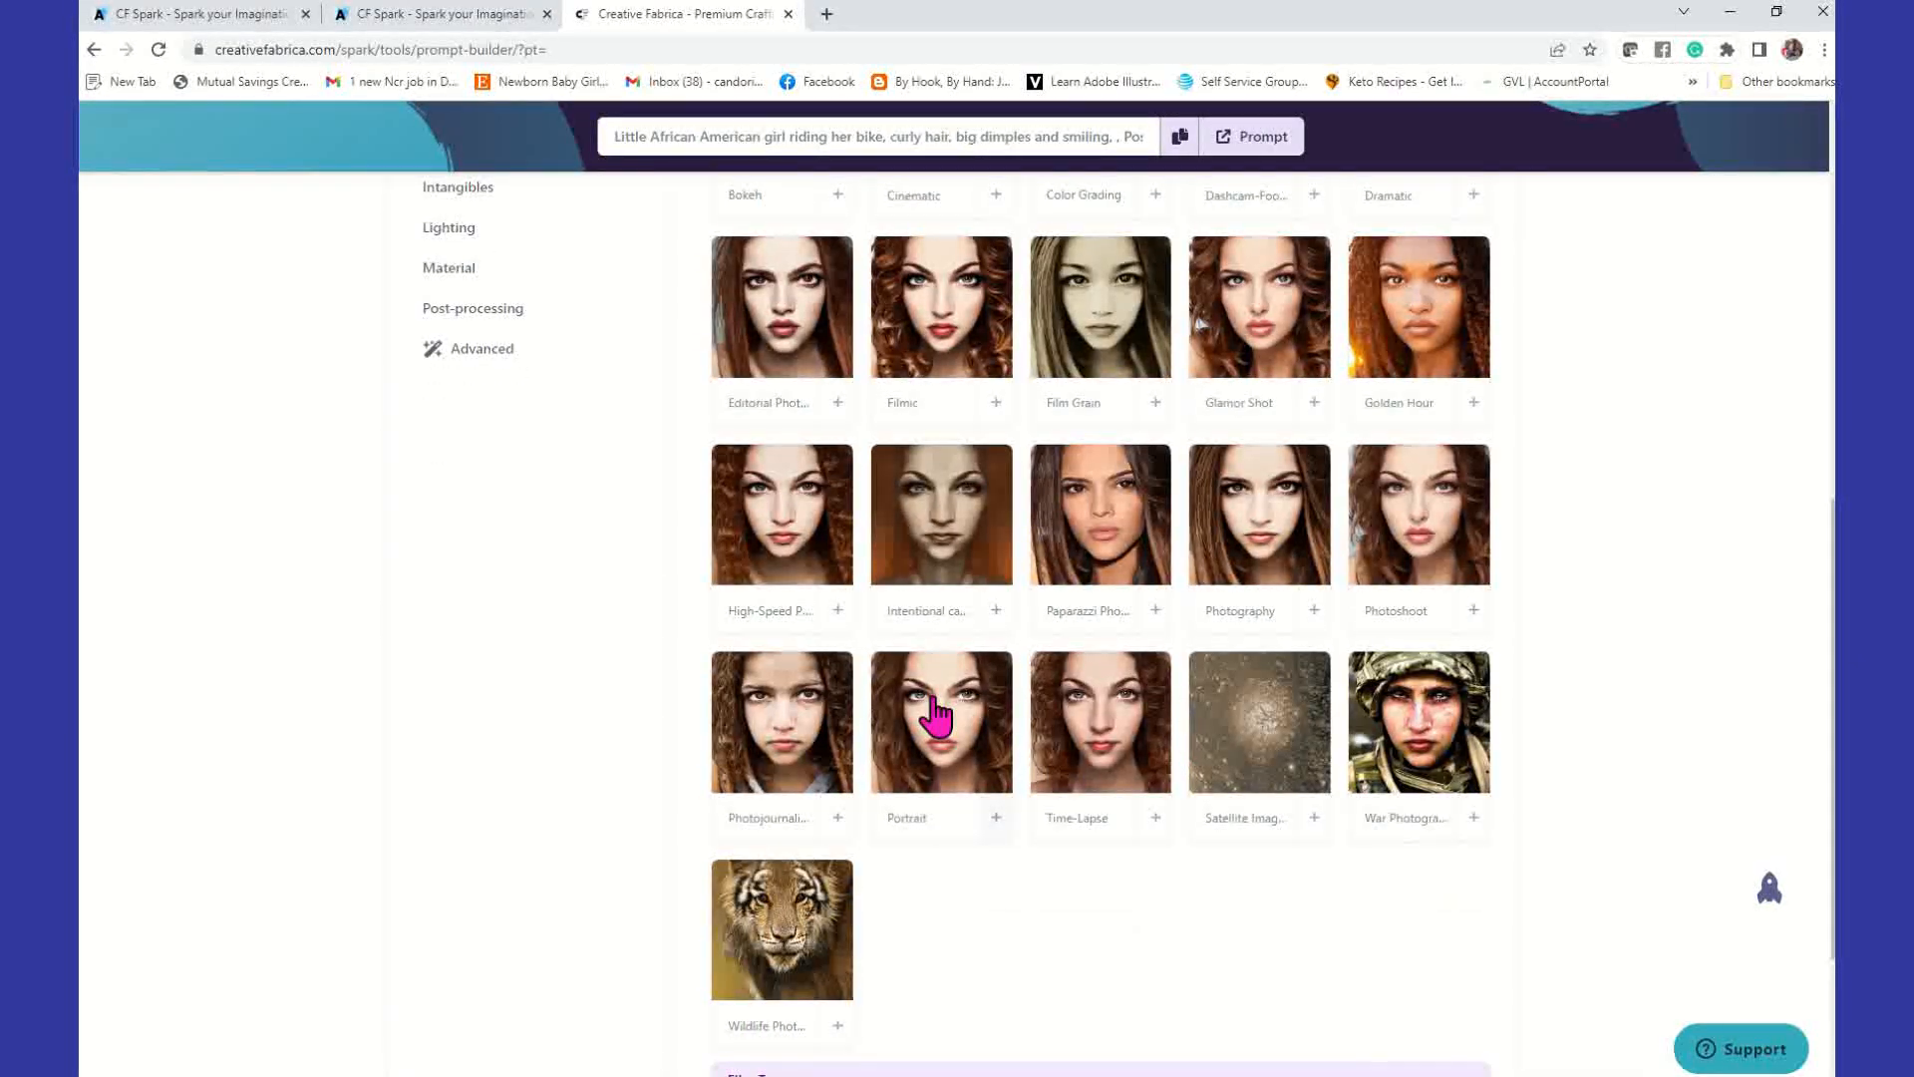
{"action": "left_click", "coordinate": [996, 818]}
{"action": "scroll", "coordinate": [1005, 823], "scroll_direction": "up", "scroll_amount": 8}
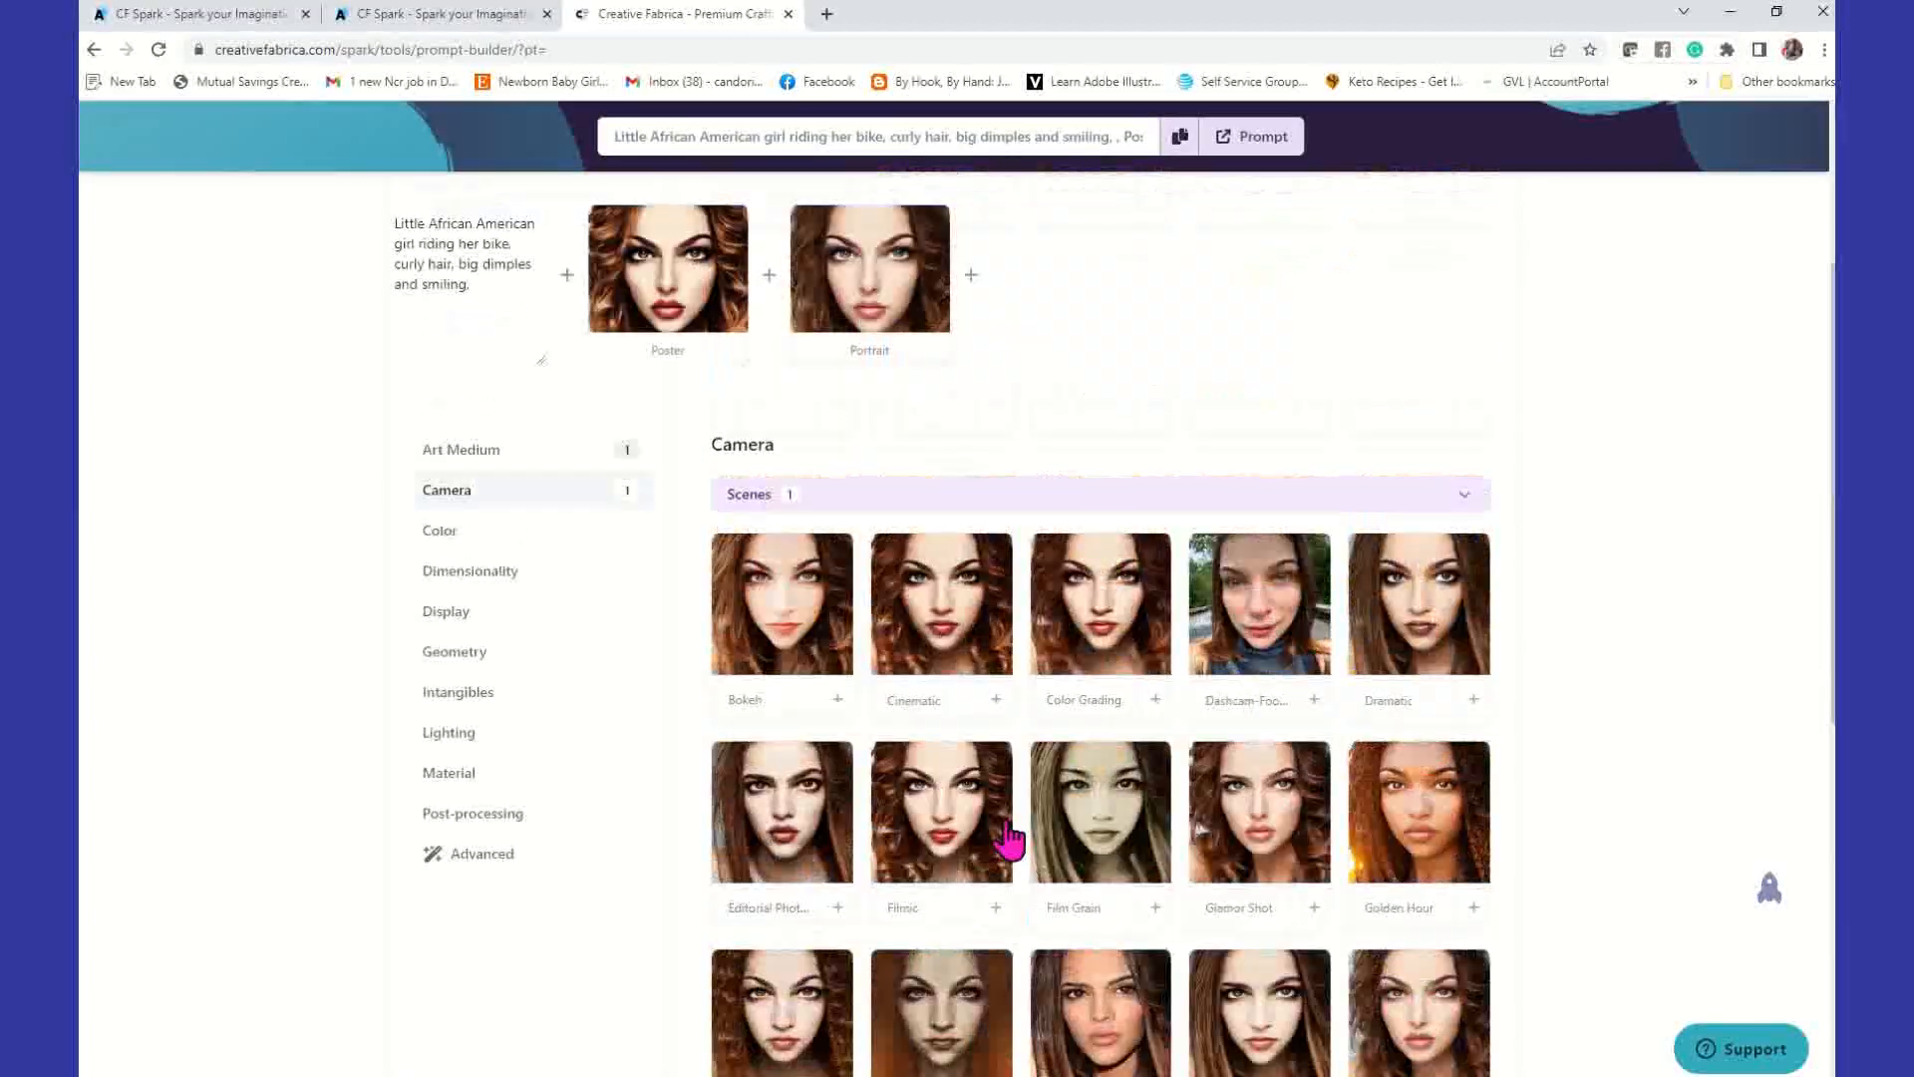
{"action": "mouse_move", "coordinate": [630, 634]}
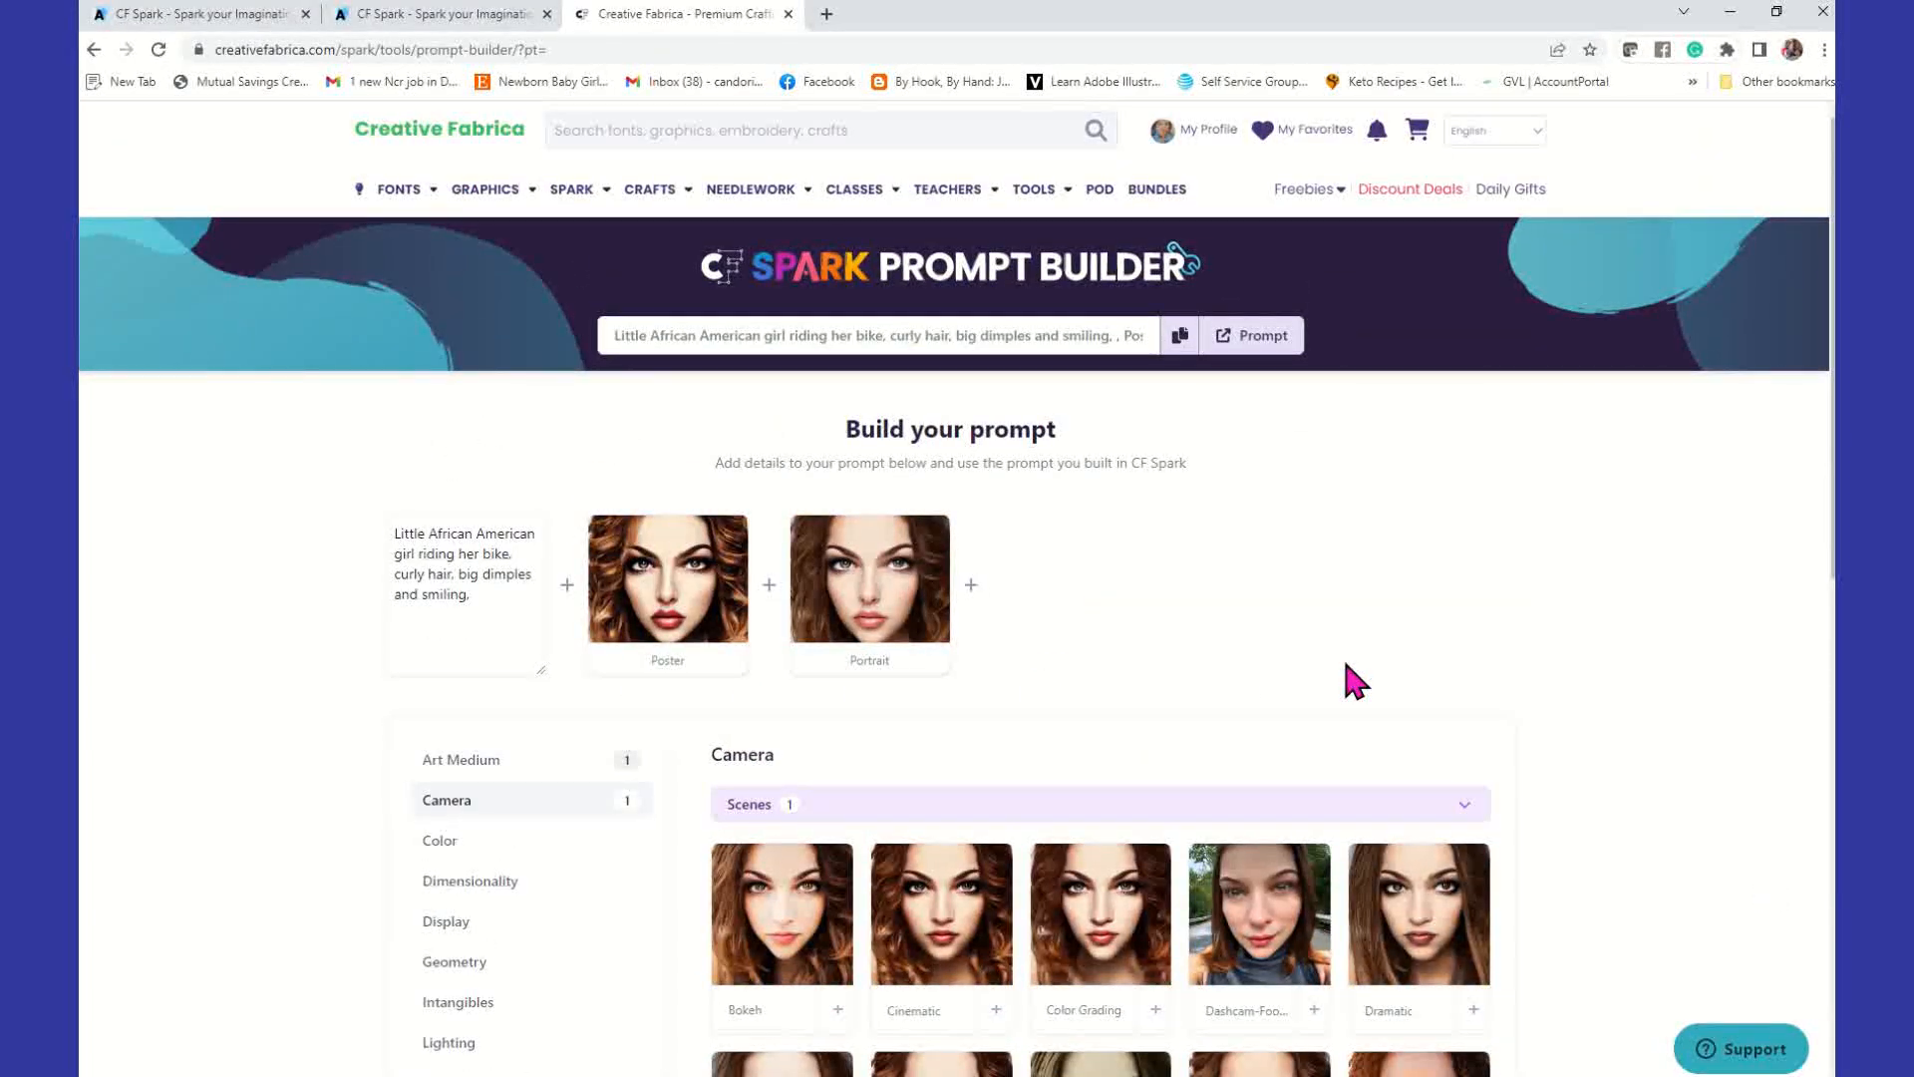
Step: Add the Colorful style from the Chromatic Palettes group of the Color category
{"action": "scroll", "coordinate": [1191, 696], "scroll_direction": "down", "scroll_amount": 2}
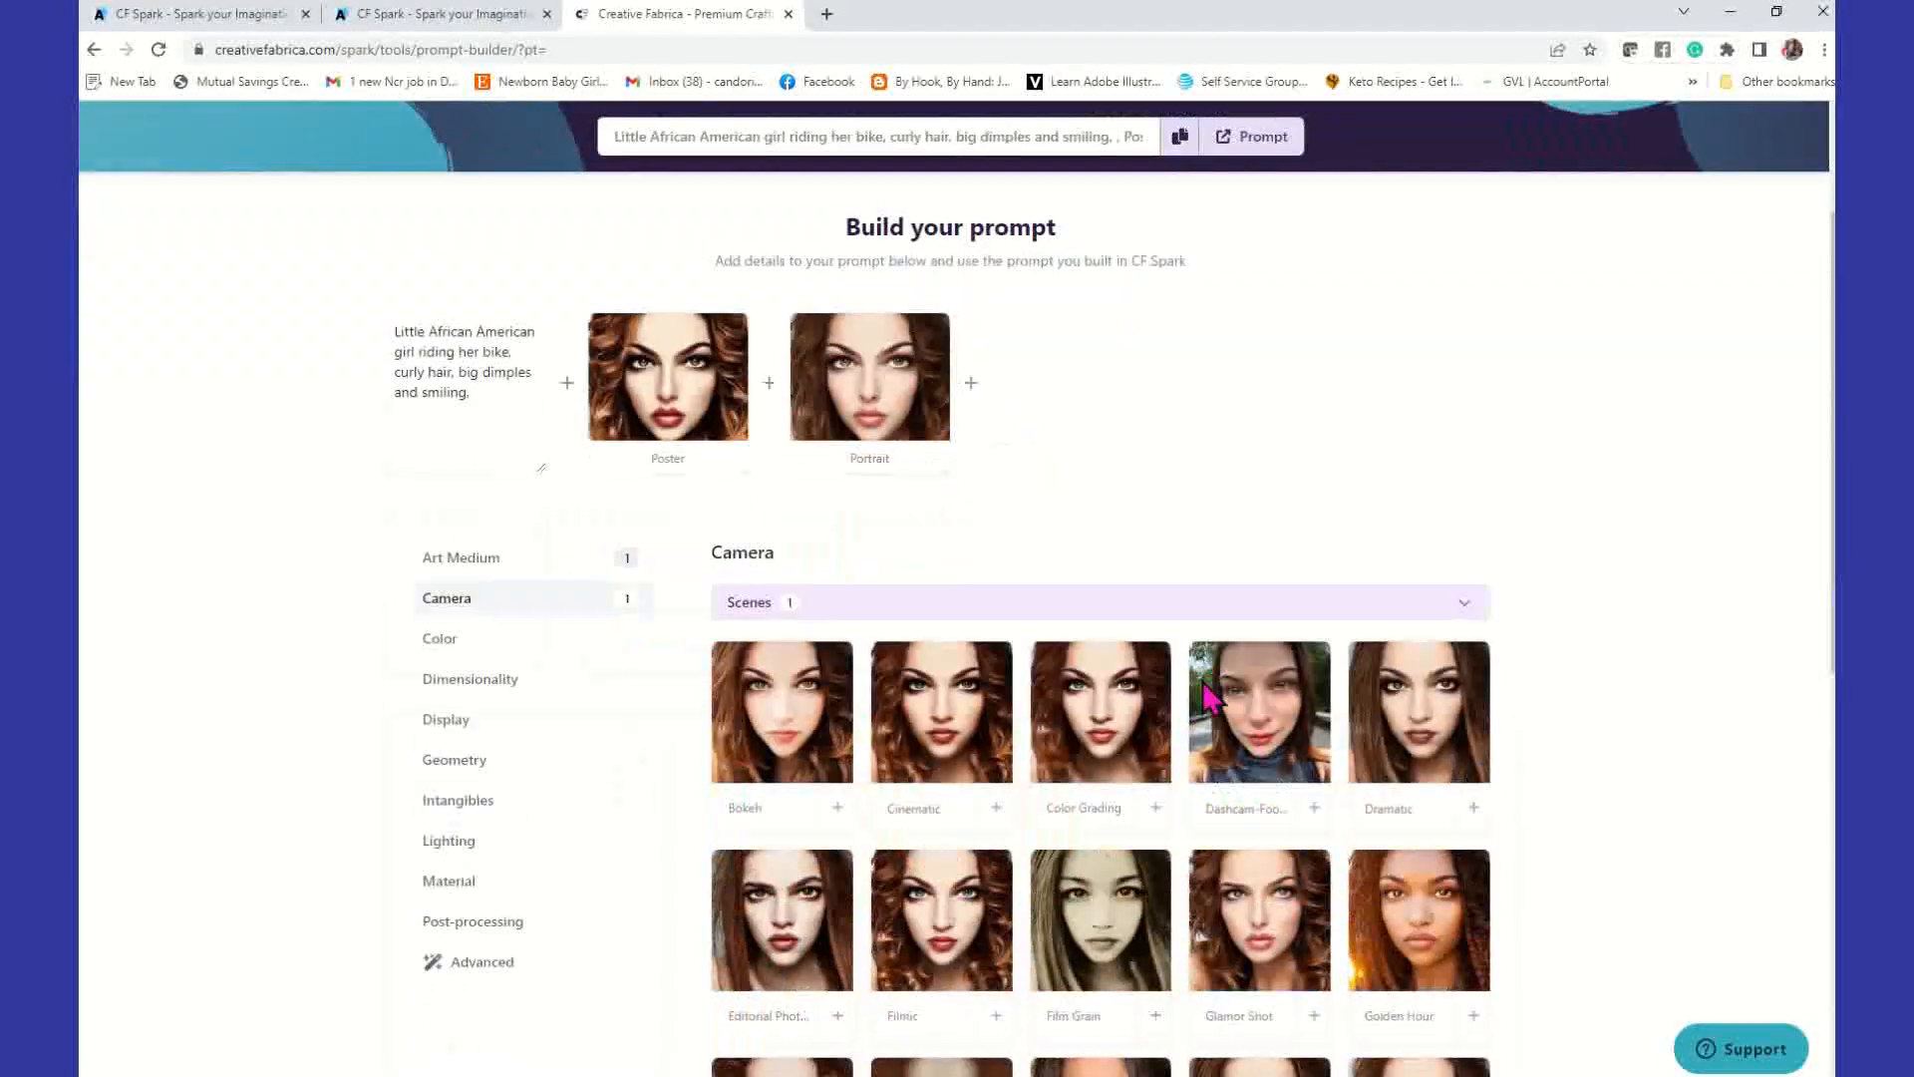
{"action": "left_click", "coordinate": [460, 648]}
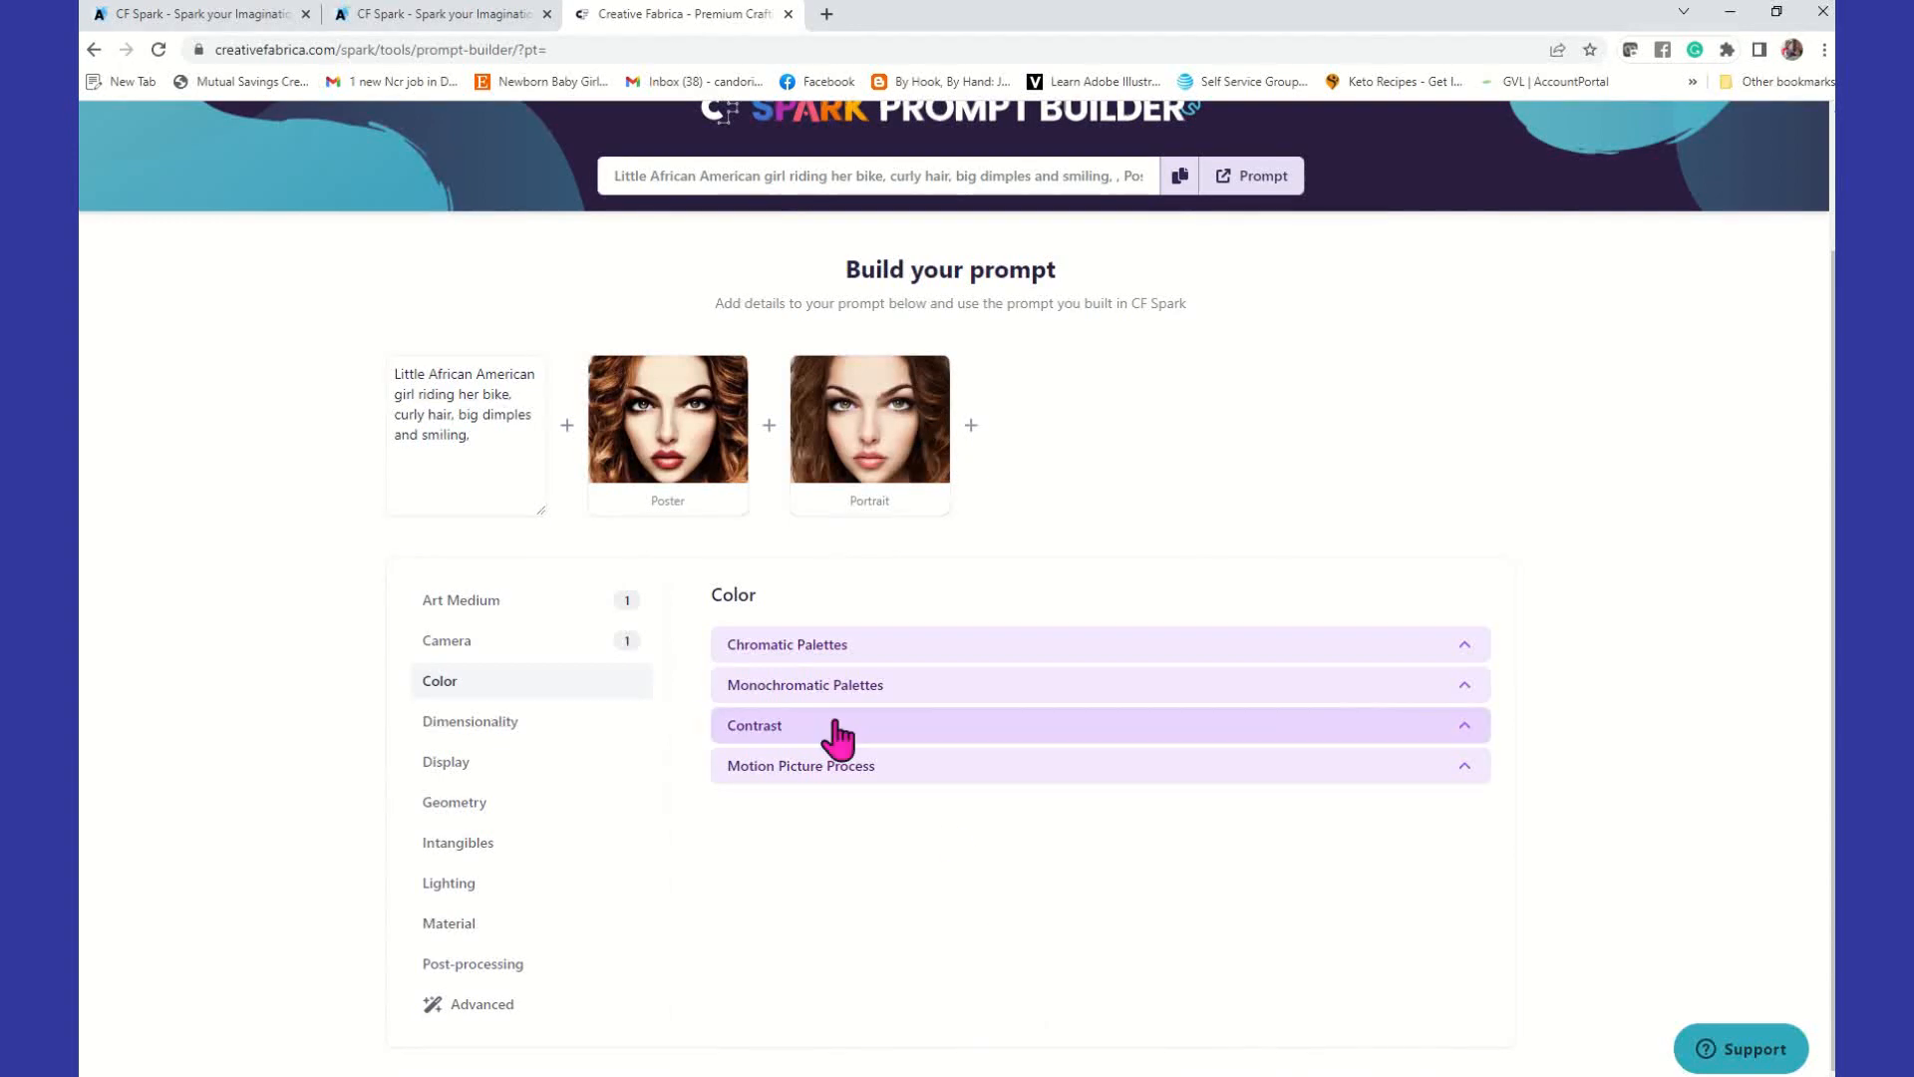
{"action": "left_click", "coordinate": [846, 648]}
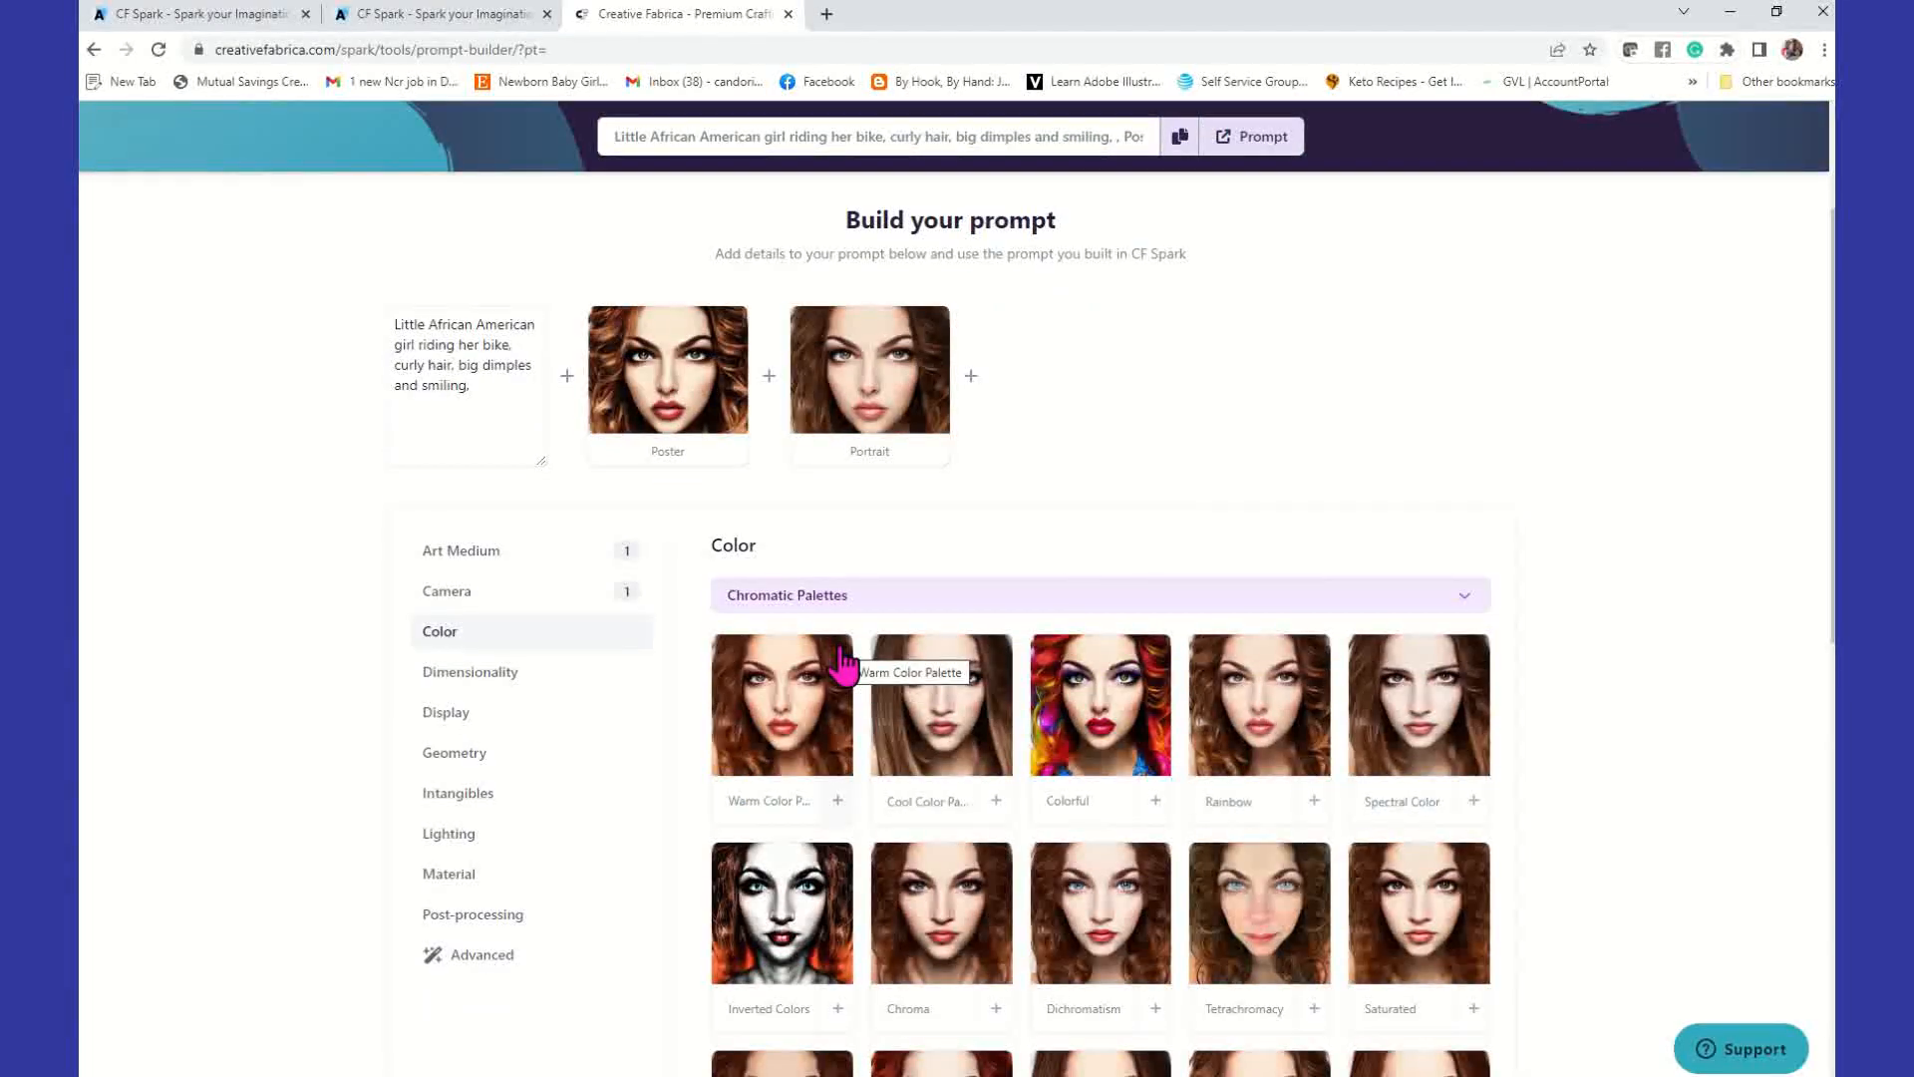
{"action": "left_click", "coordinate": [1156, 800]}
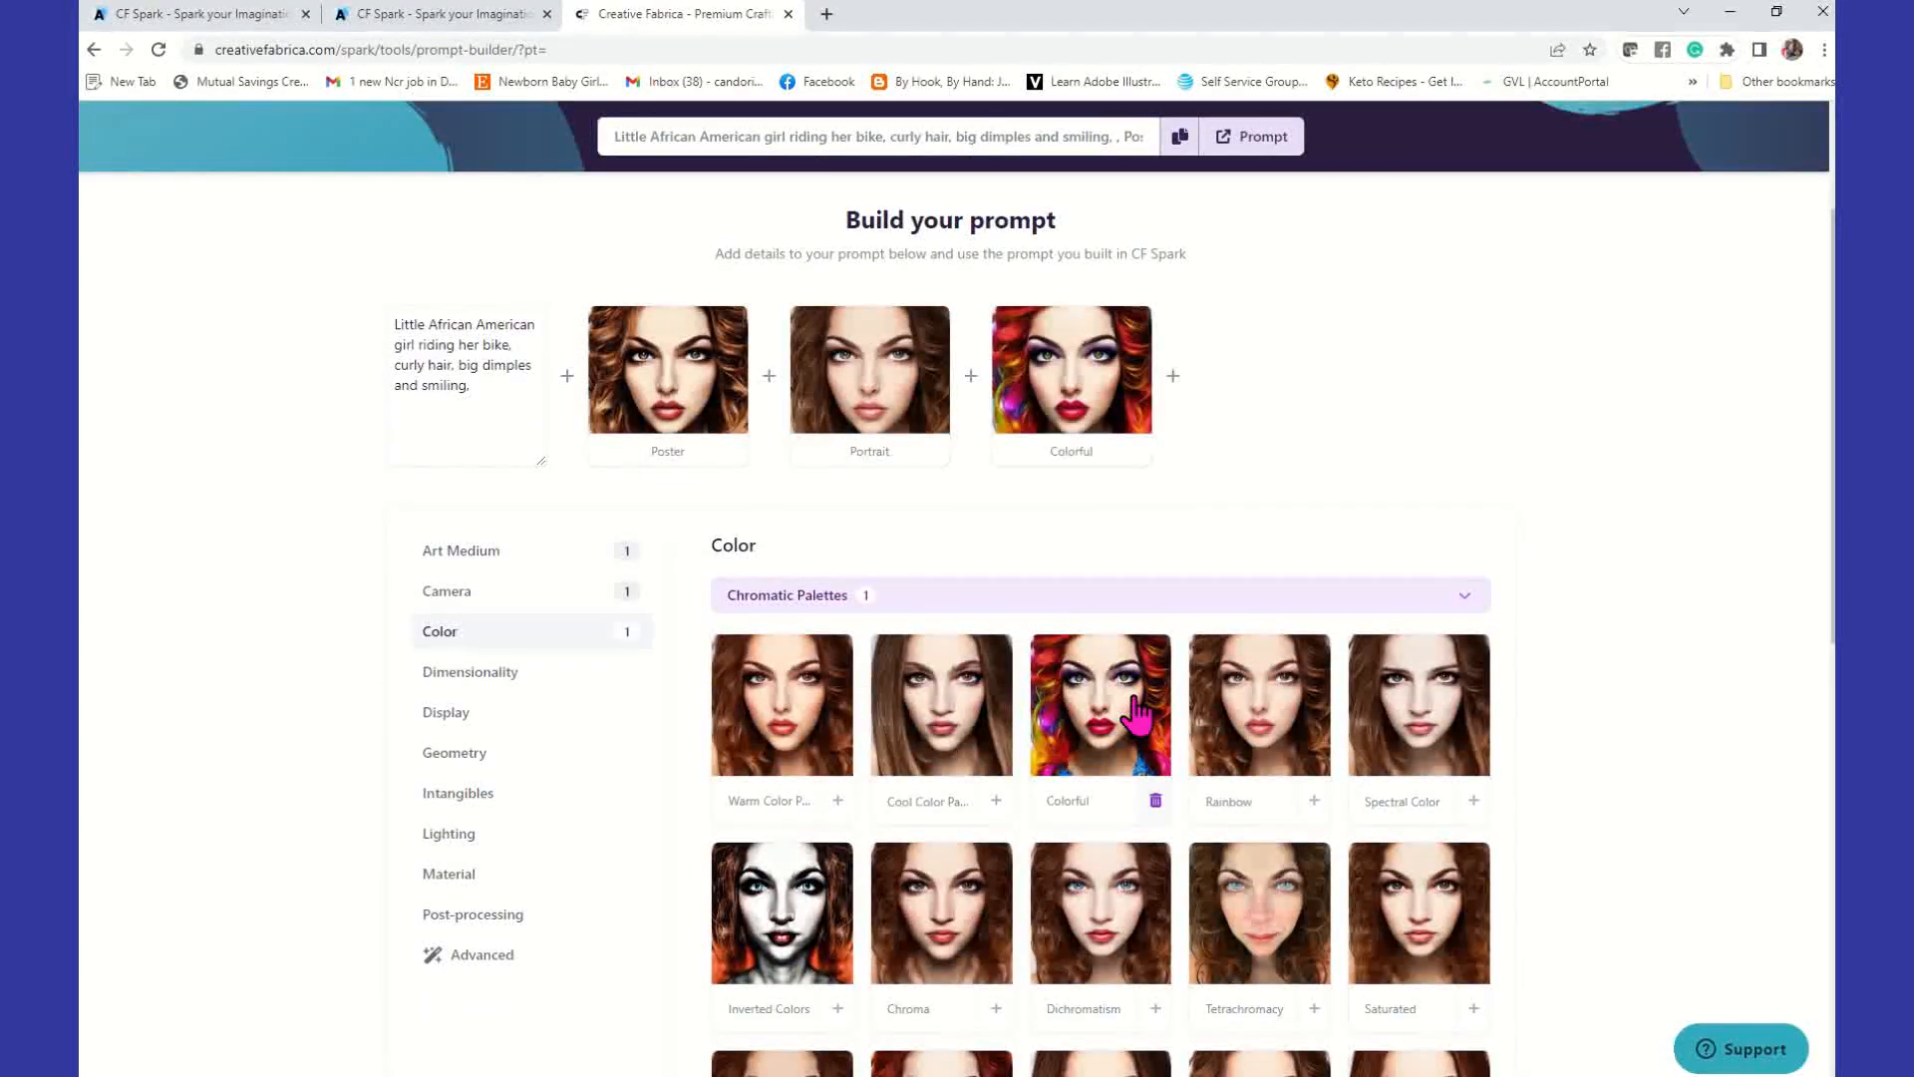
Step: Add 5-Dimensional and 4D from the 2D-5D group of Dimensionality, and remove 5-Dimensional so only 4D is kept
{"action": "left_click", "coordinate": [509, 673]}
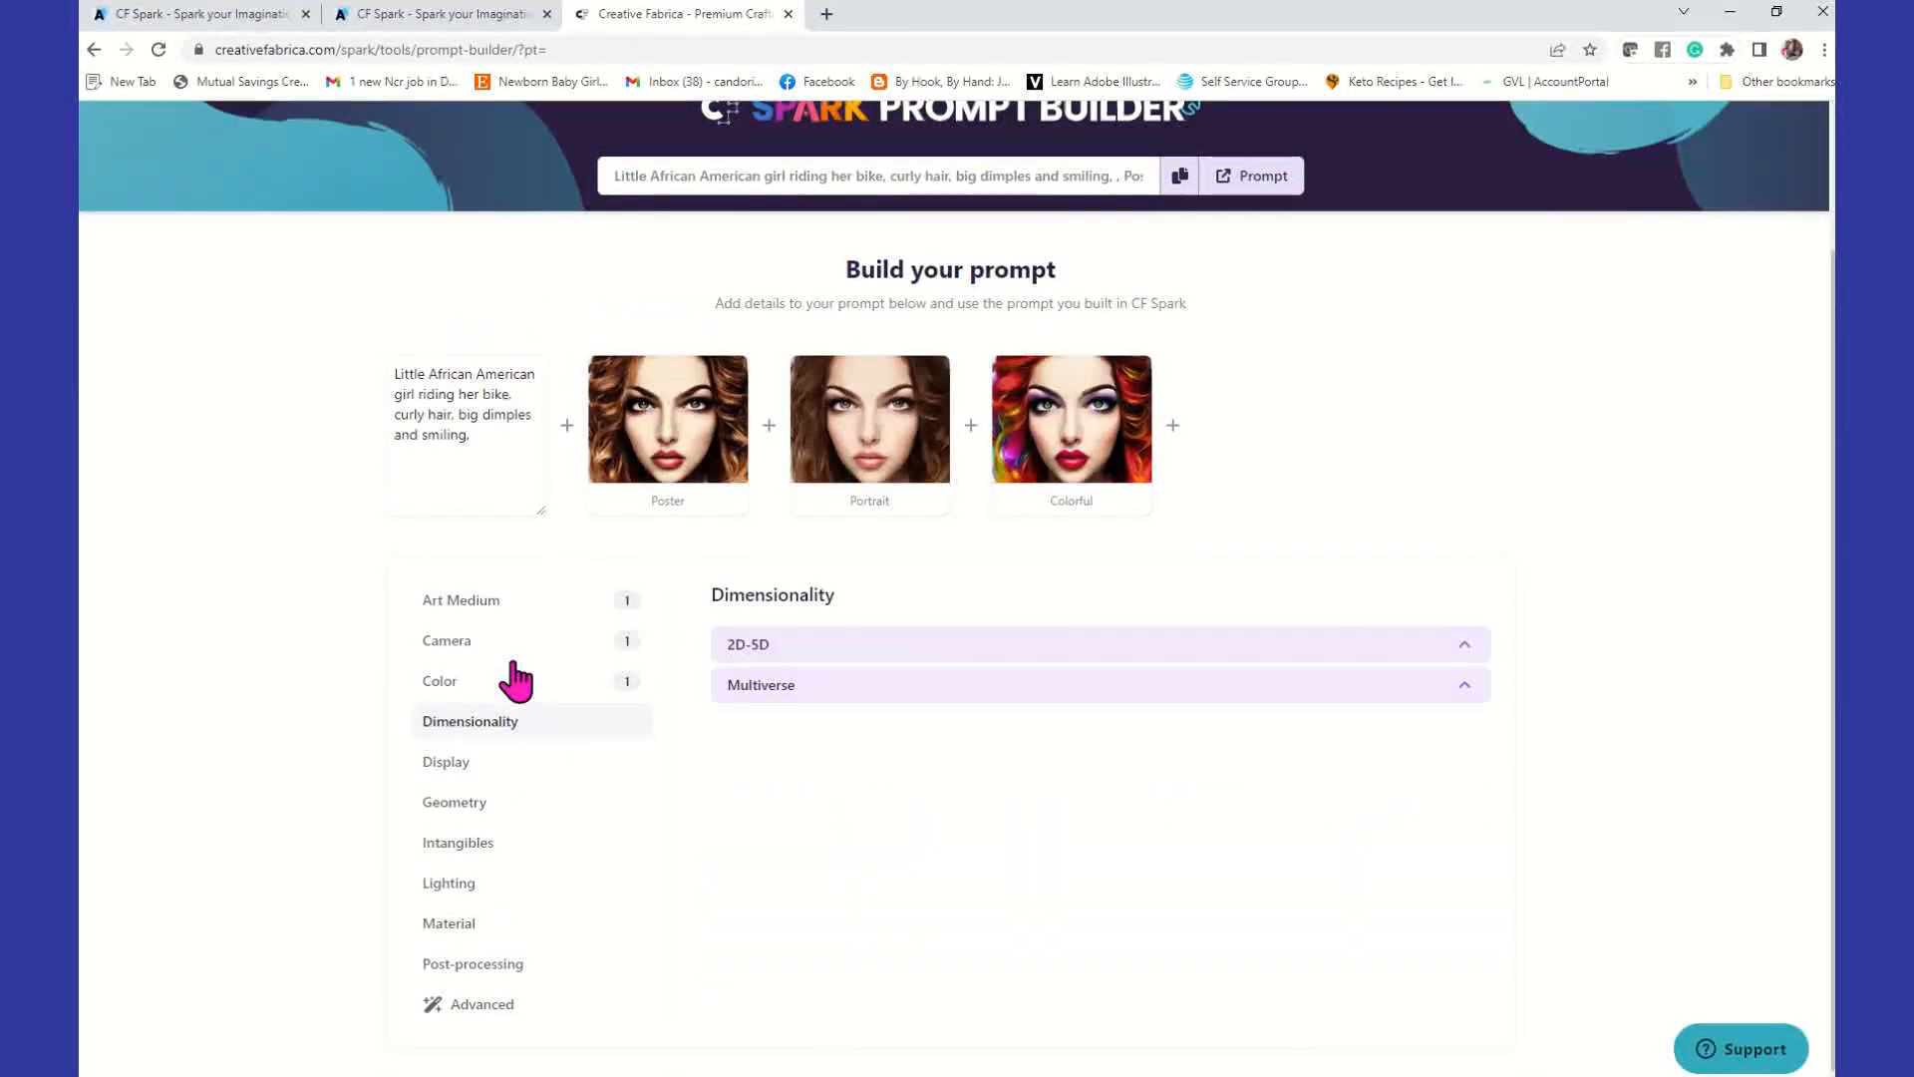
{"action": "left_click", "coordinate": [799, 644]}
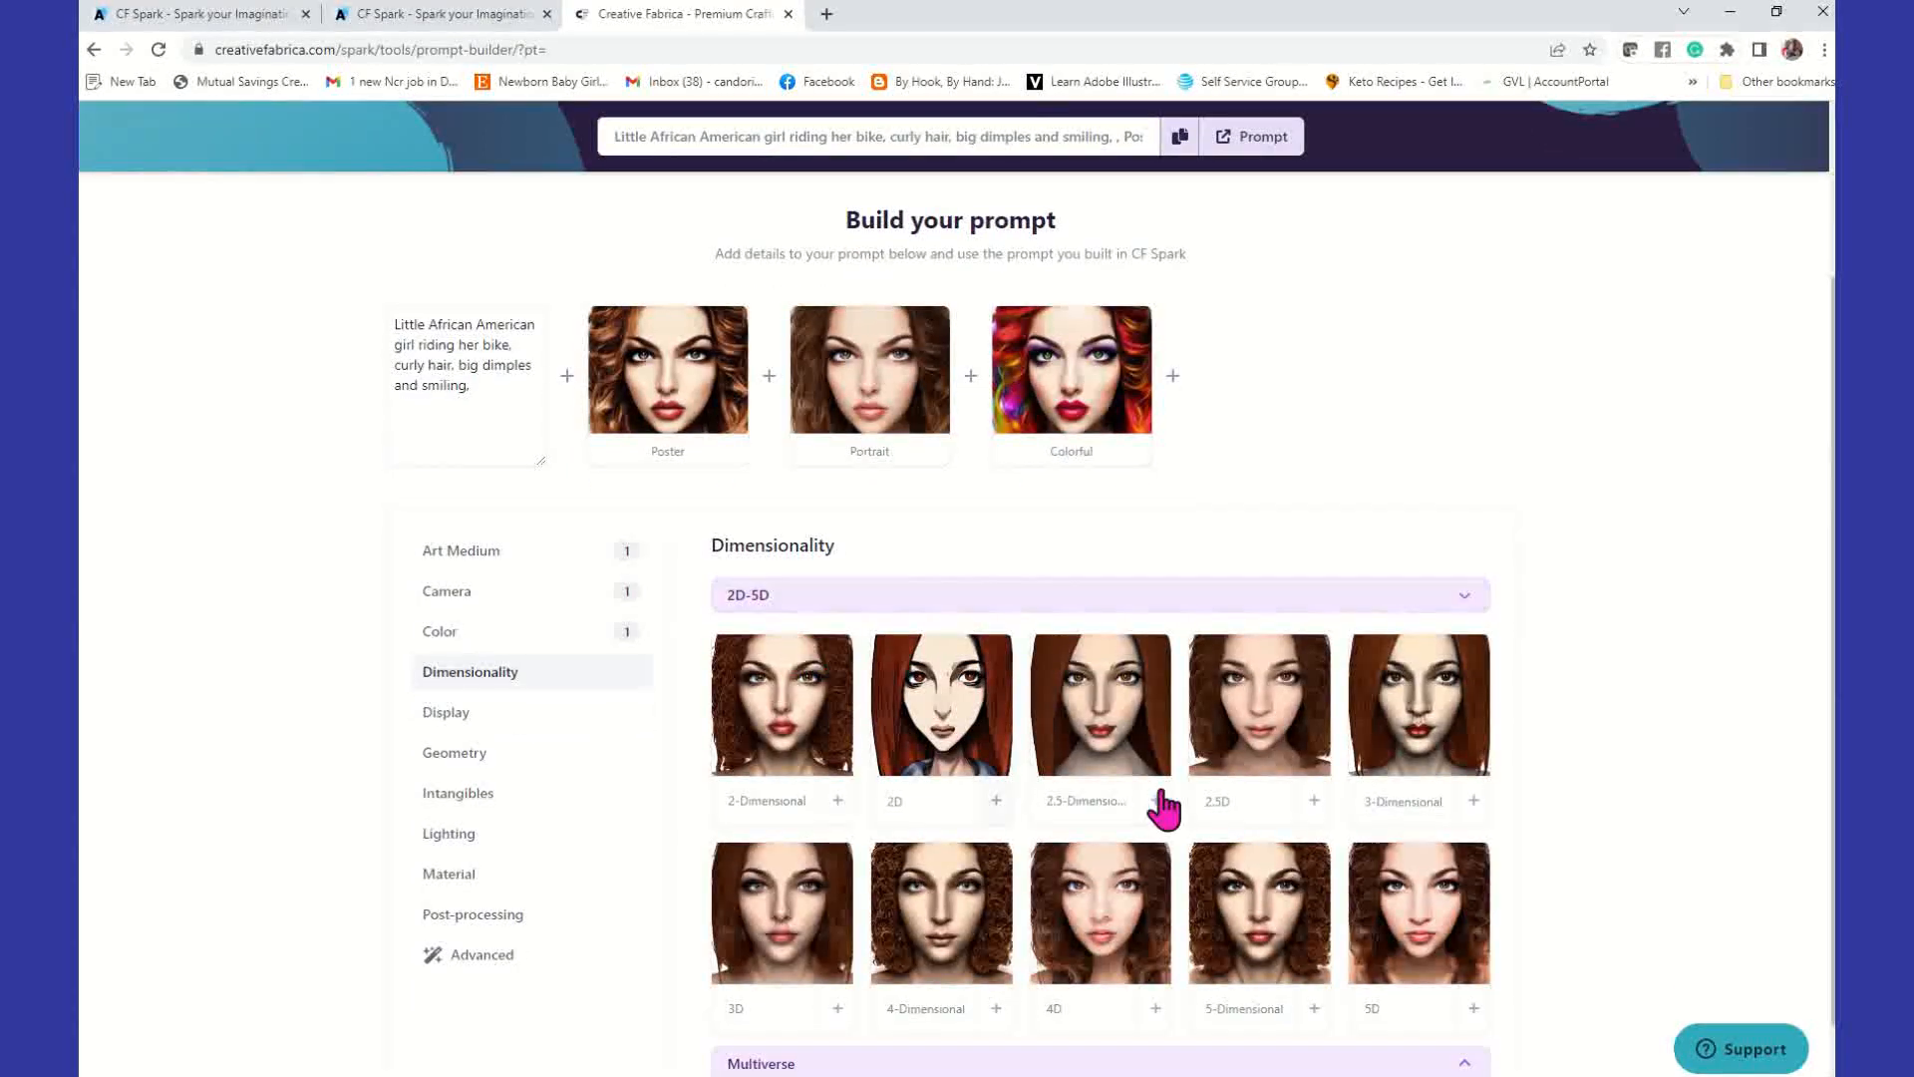
{"action": "scroll", "coordinate": [1271, 753], "scroll_direction": "down", "scroll_amount": 1}
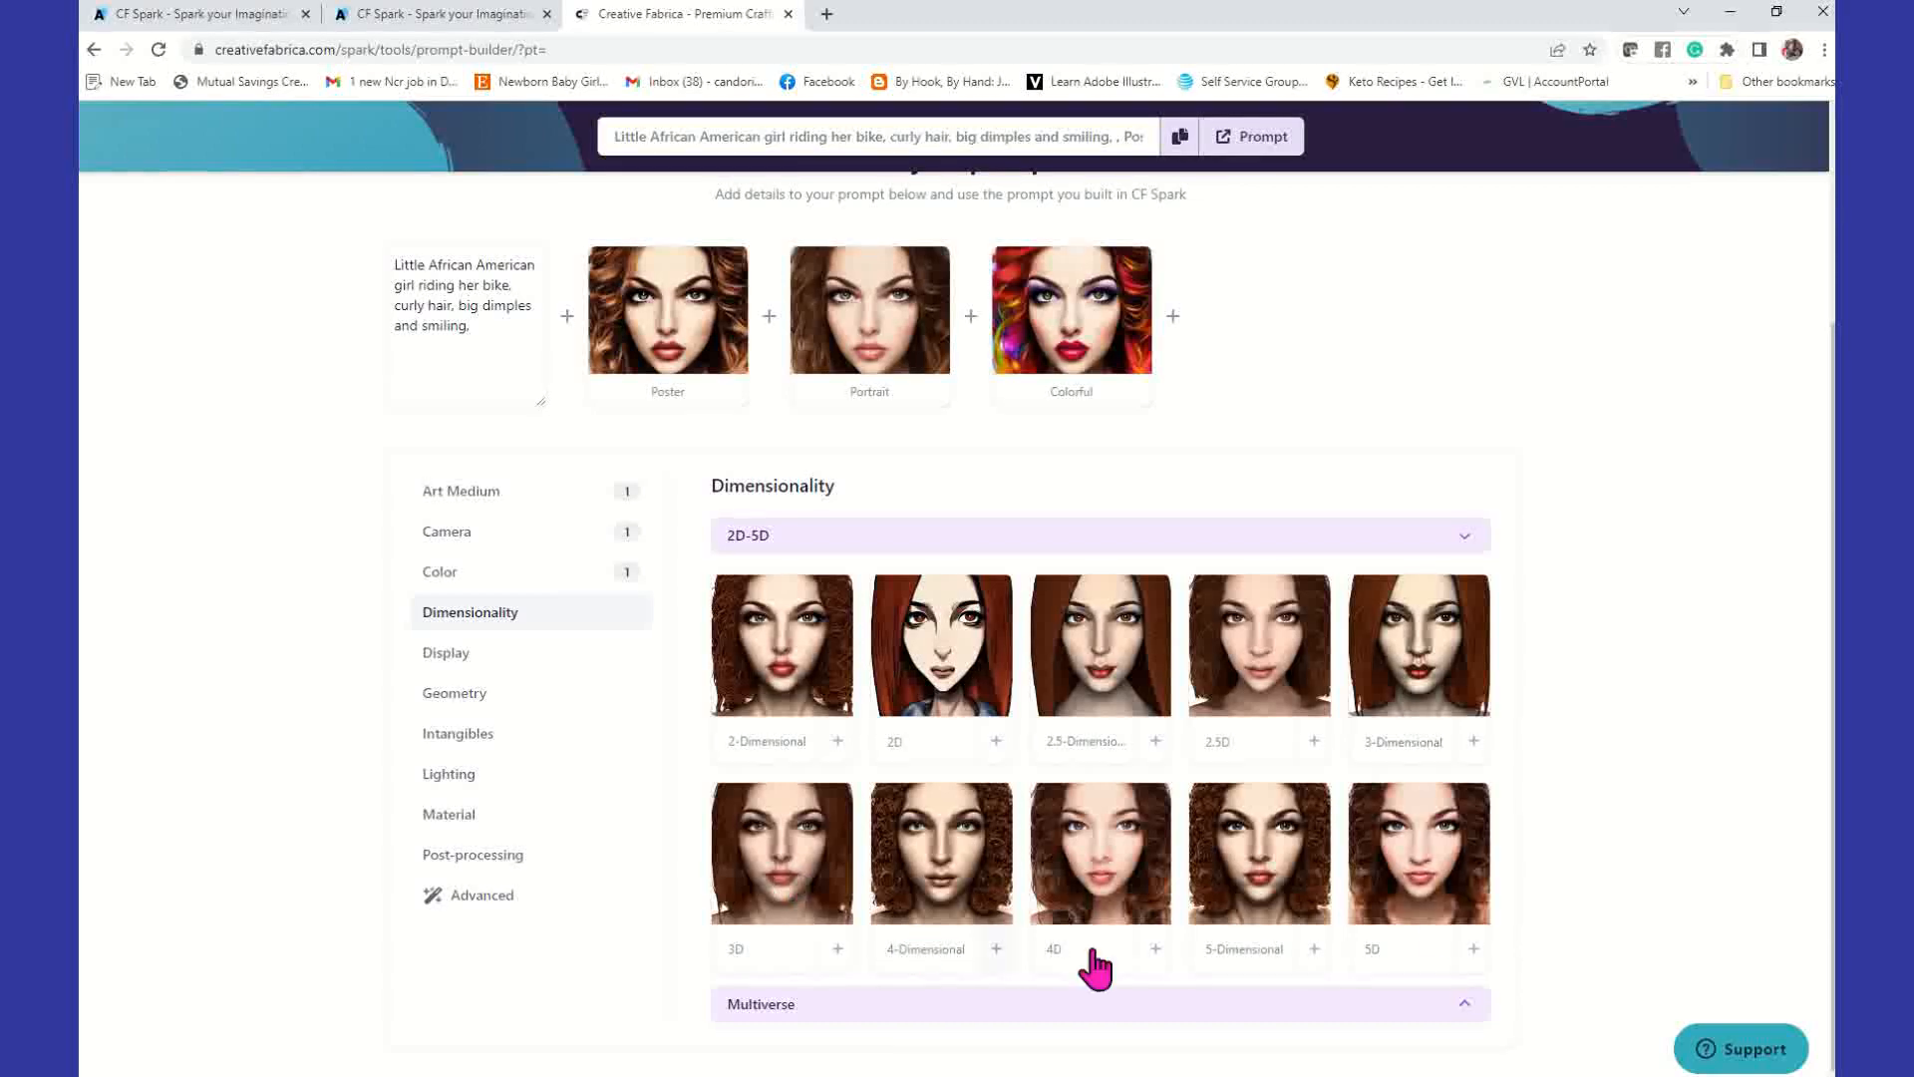
{"action": "left_click", "coordinate": [1281, 863]}
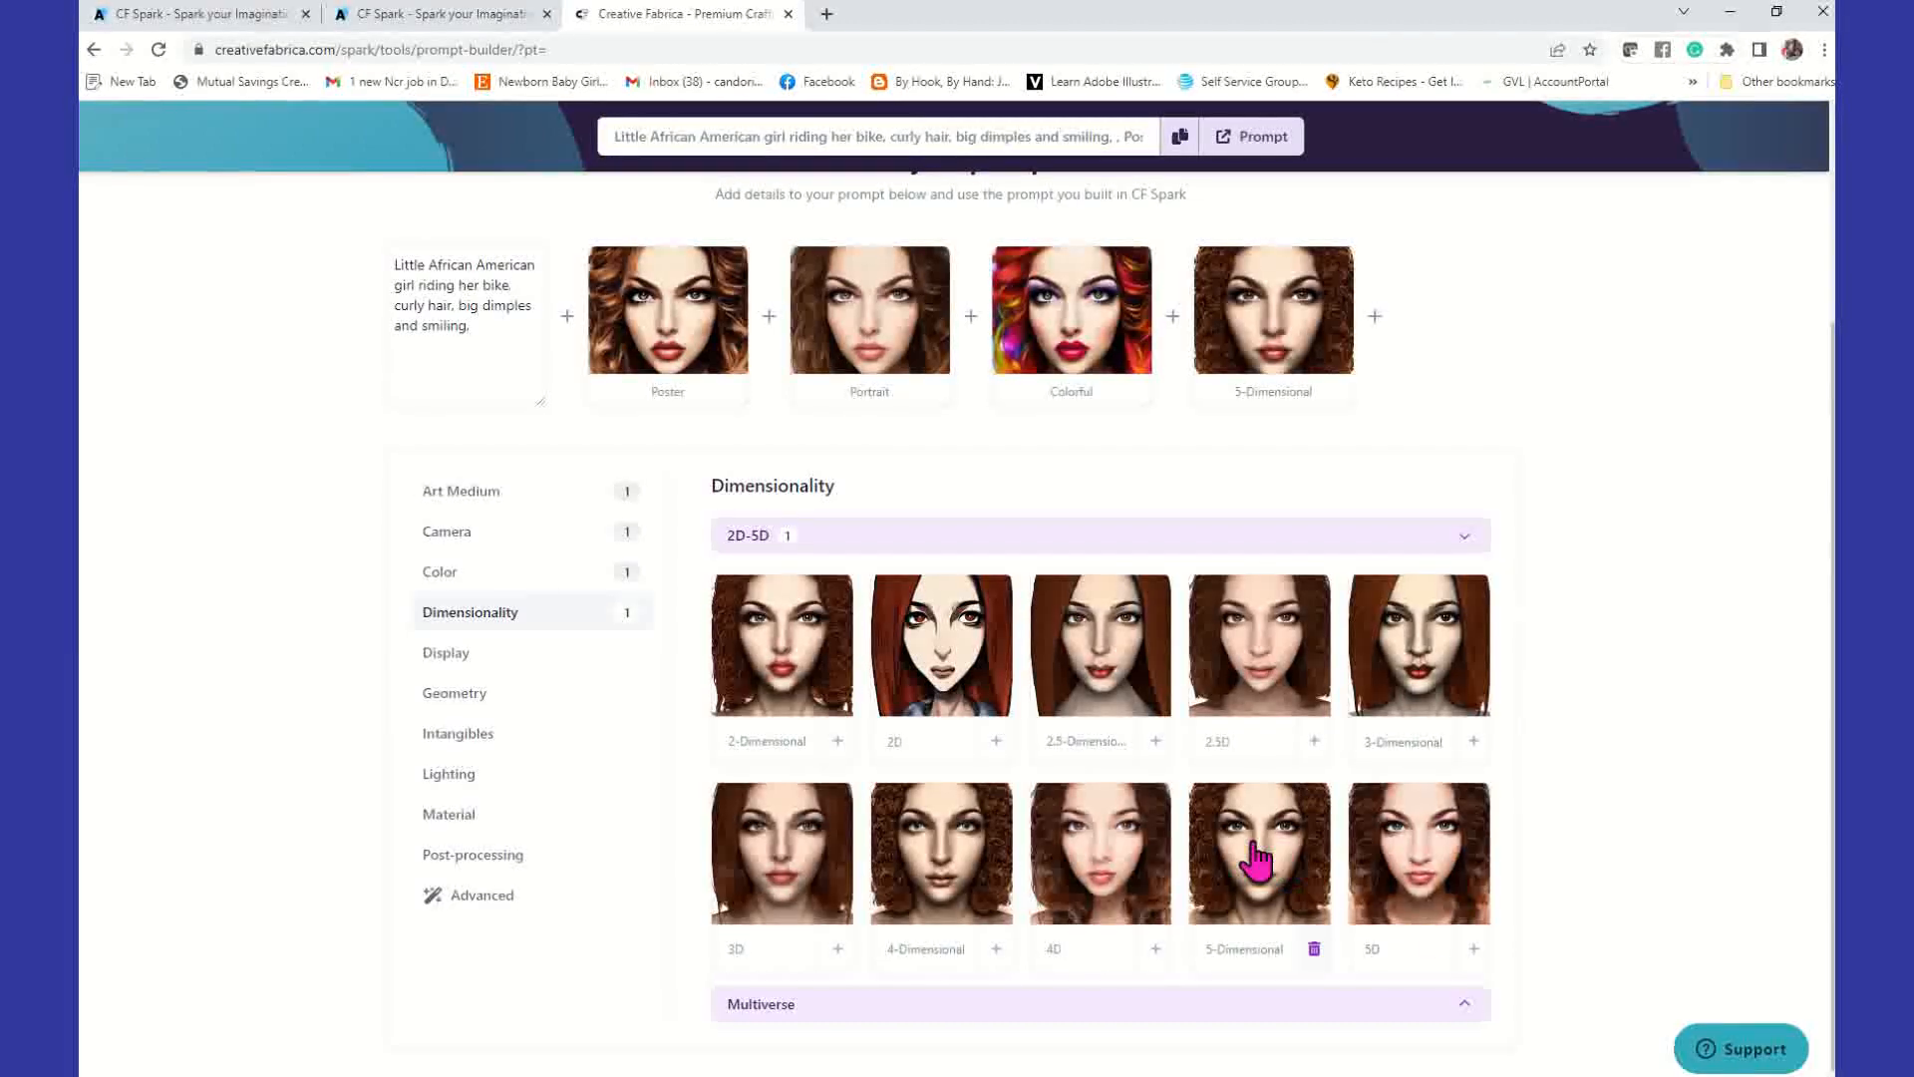
{"action": "left_click", "coordinate": [1134, 848]}
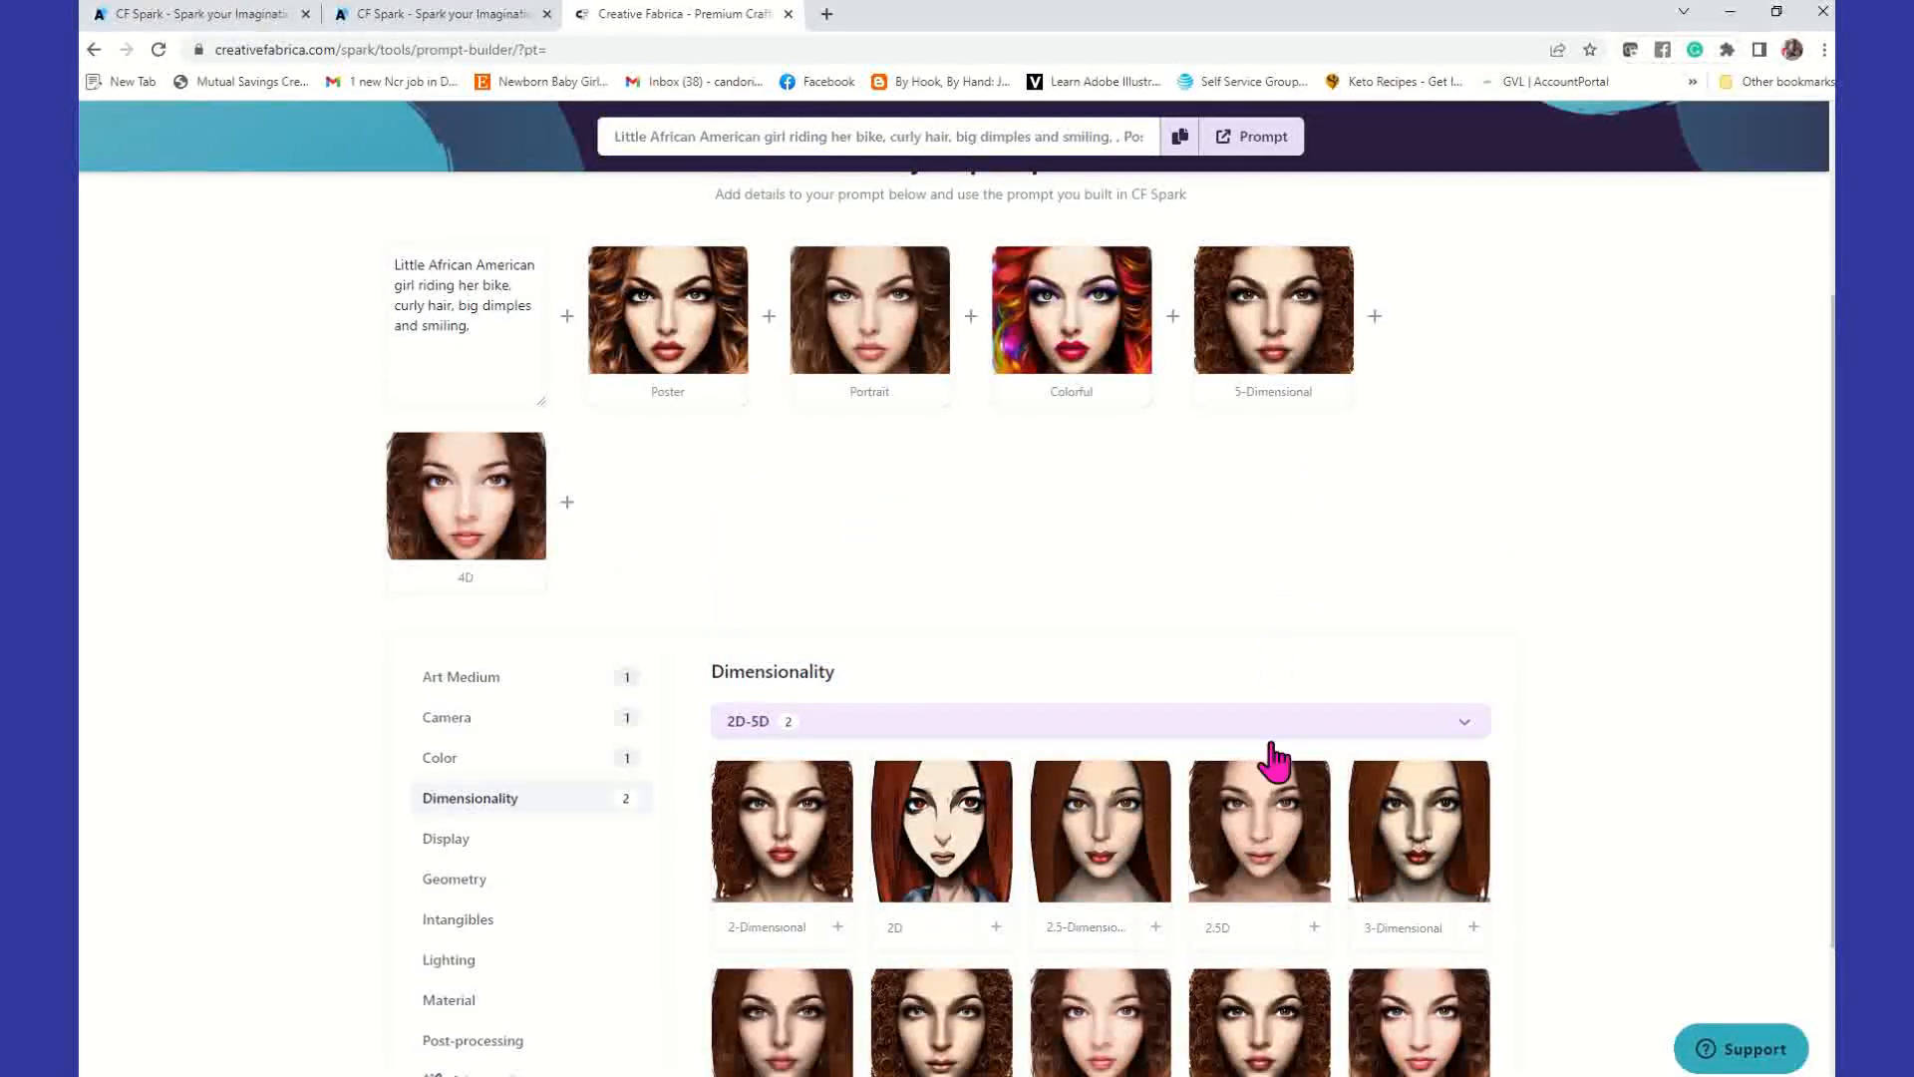
{"action": "scroll", "coordinate": [1269, 757], "scroll_direction": "down", "scroll_amount": 2}
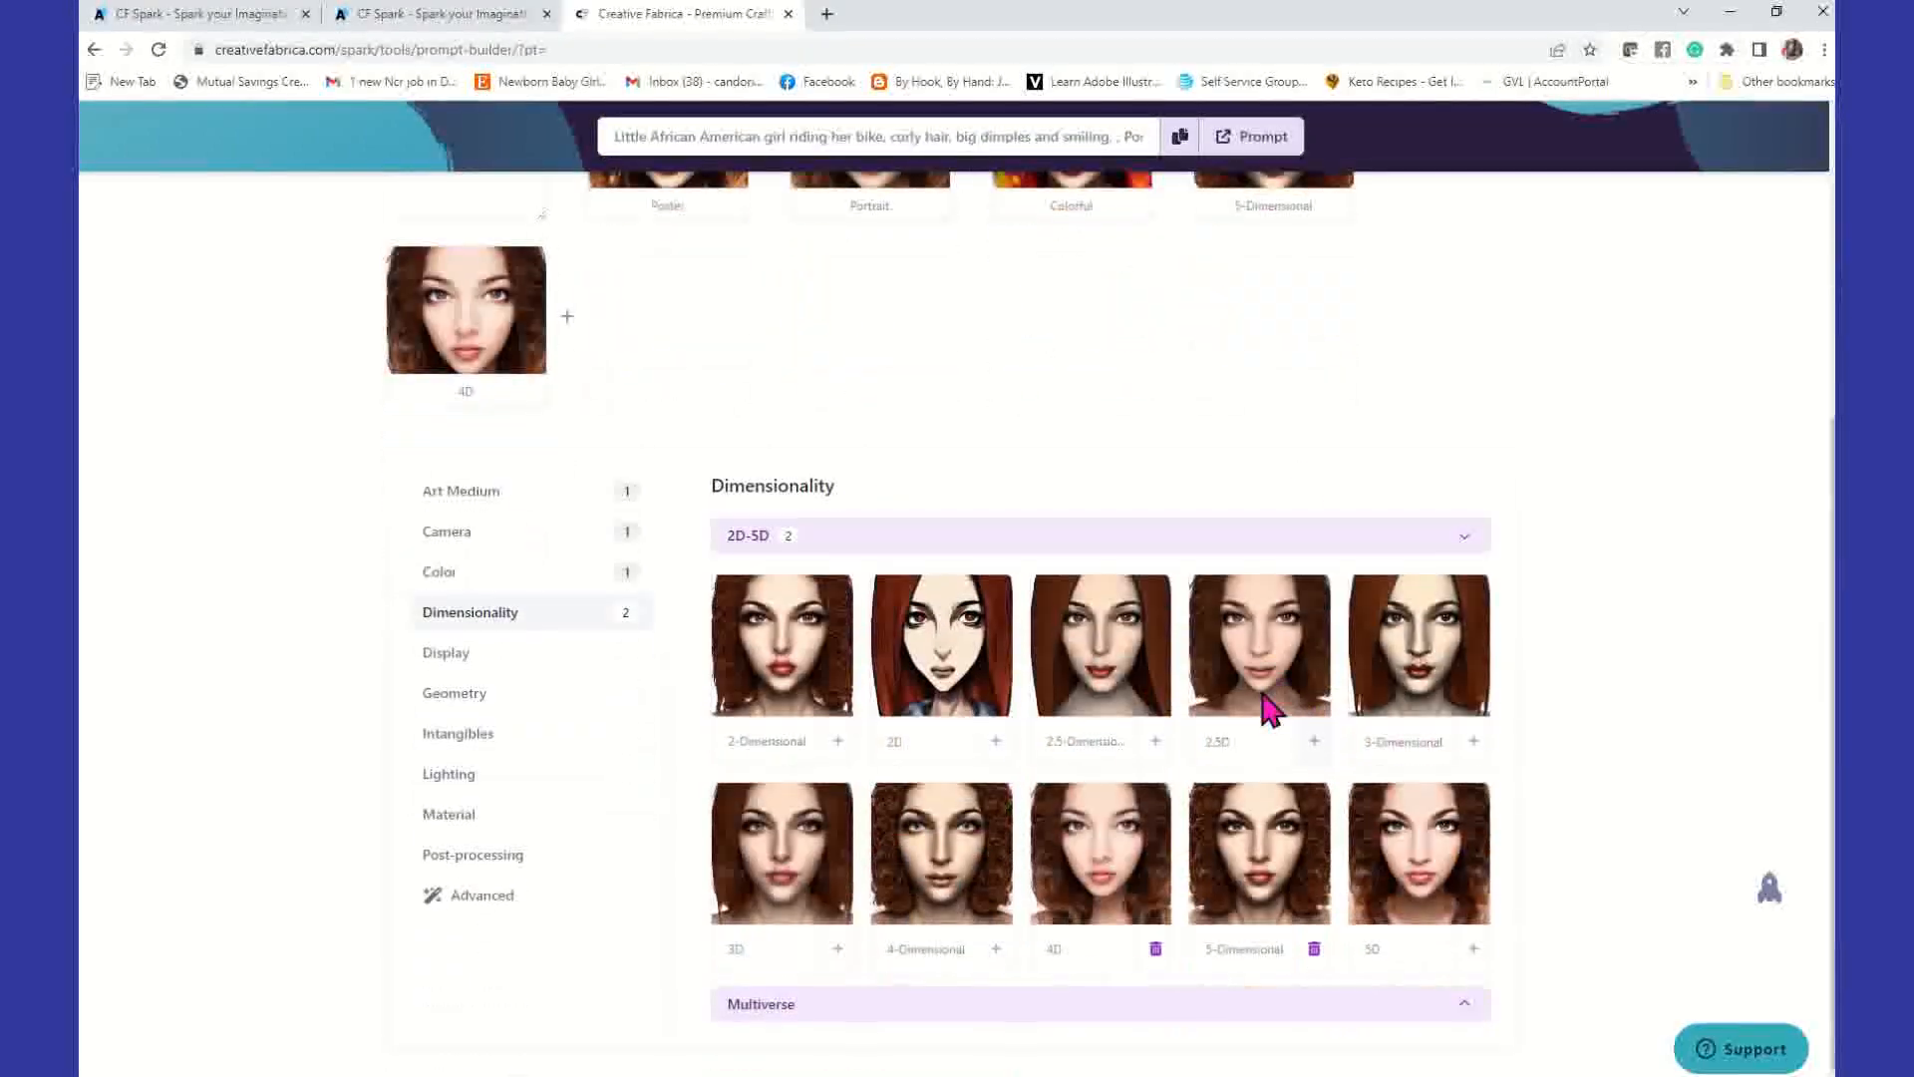
{"action": "left_click", "coordinate": [1314, 950]}
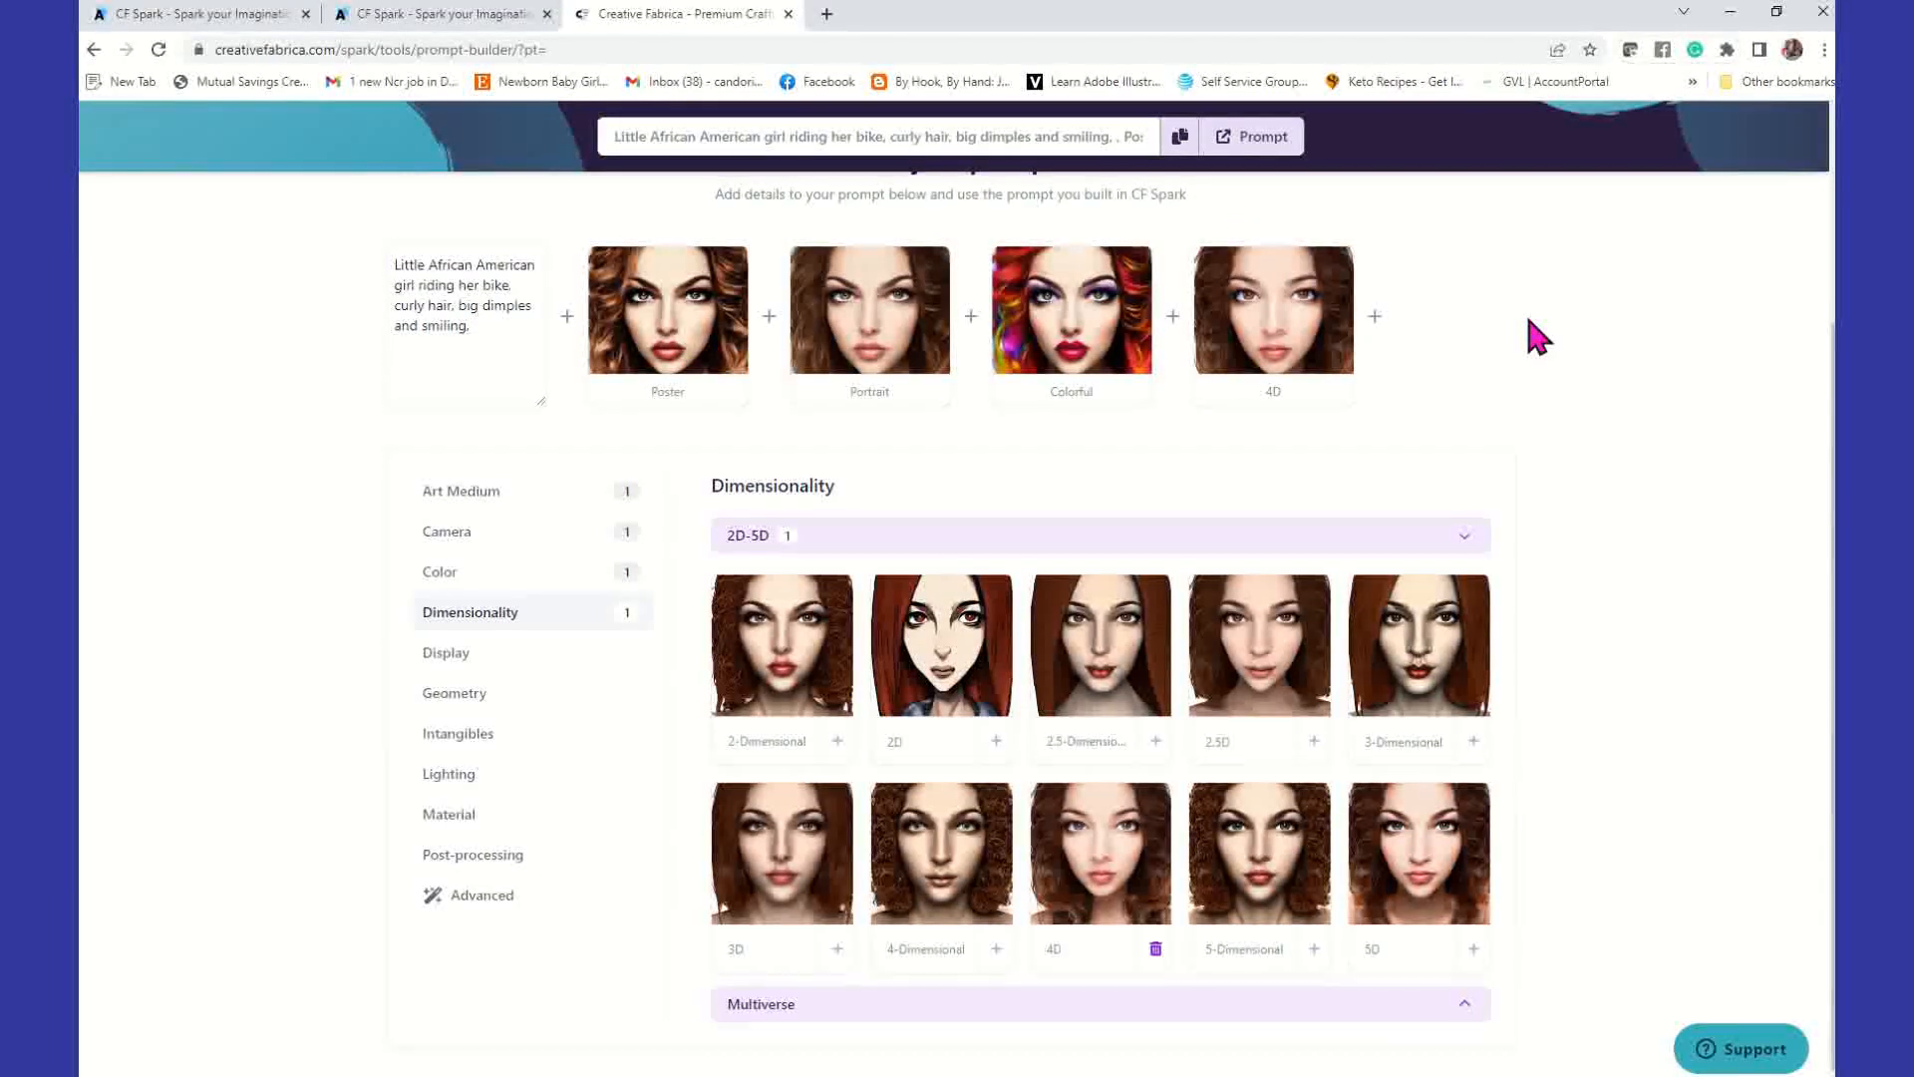
Step: Add Super-Resolution from the Resolution group of the Display category and review the text of the built prompt
{"action": "left_click", "coordinate": [484, 656]}
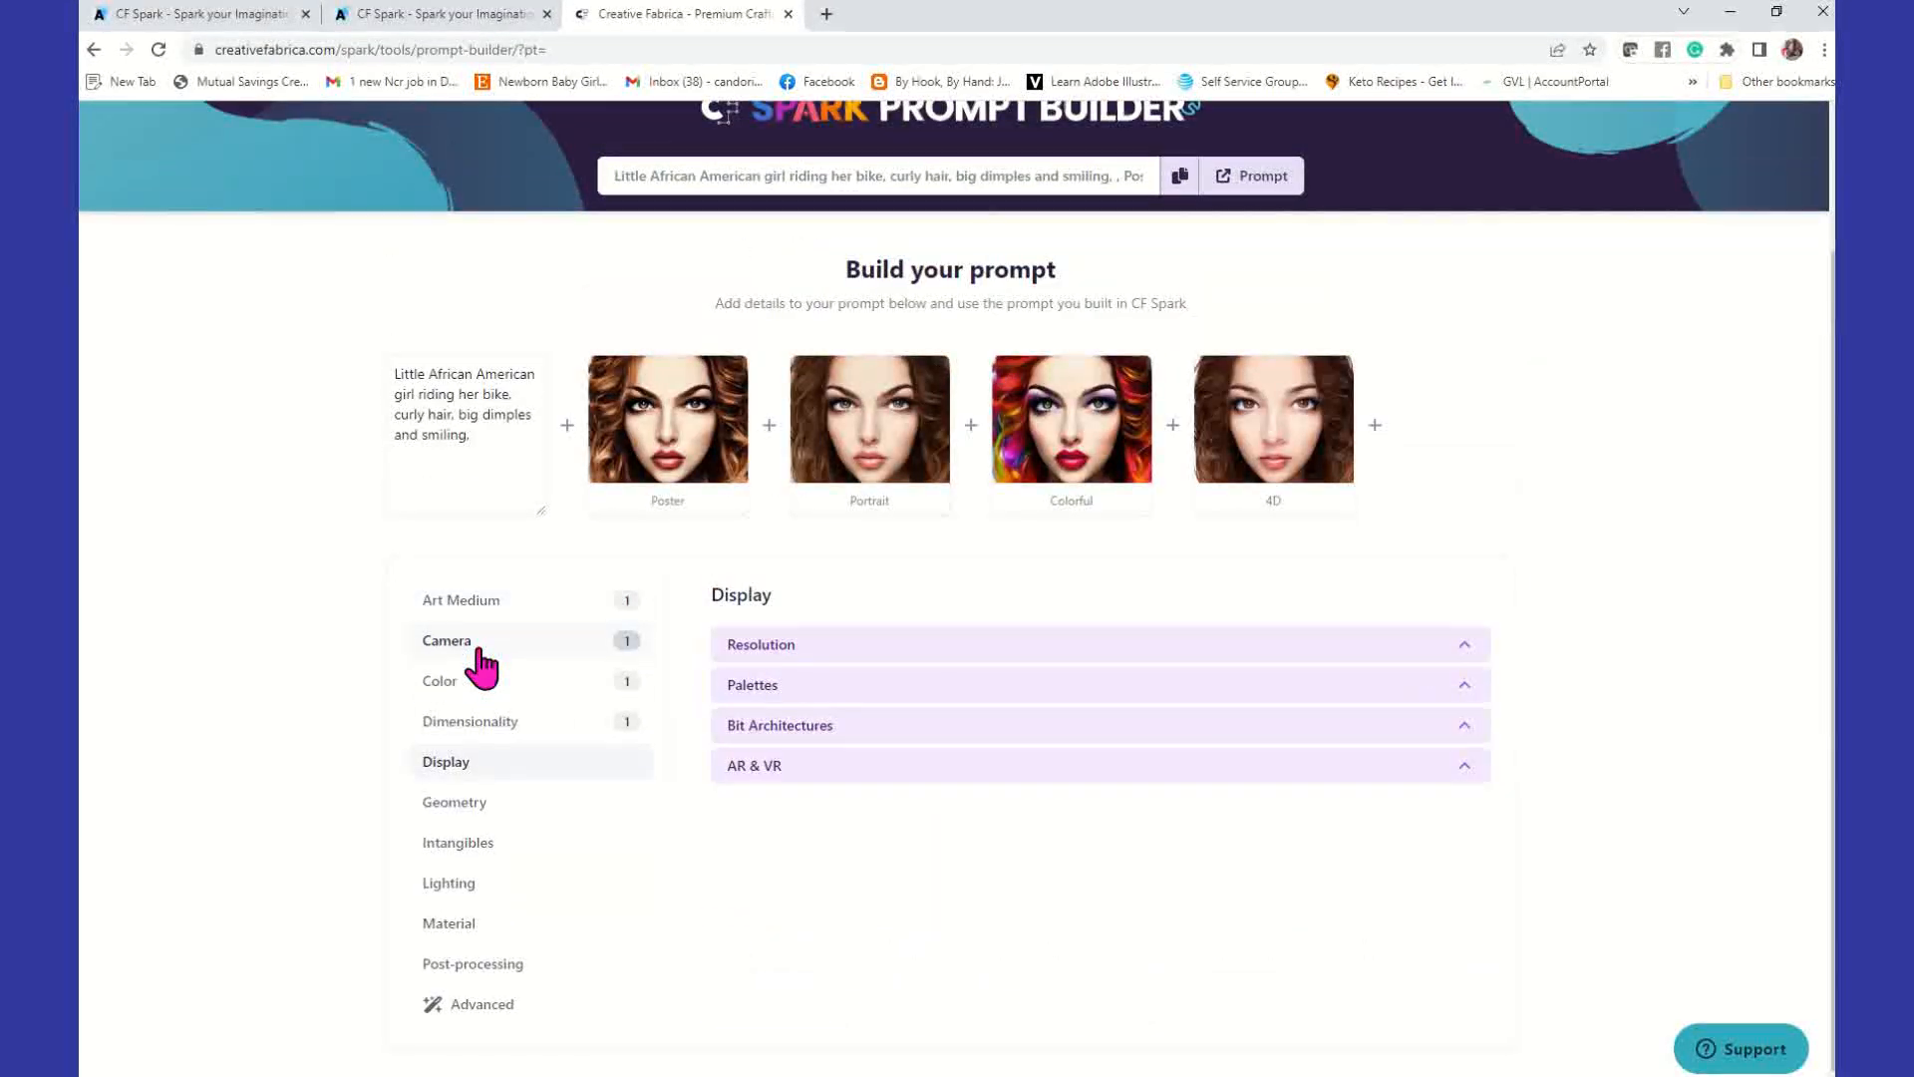
{"action": "left_click", "coordinate": [772, 648]}
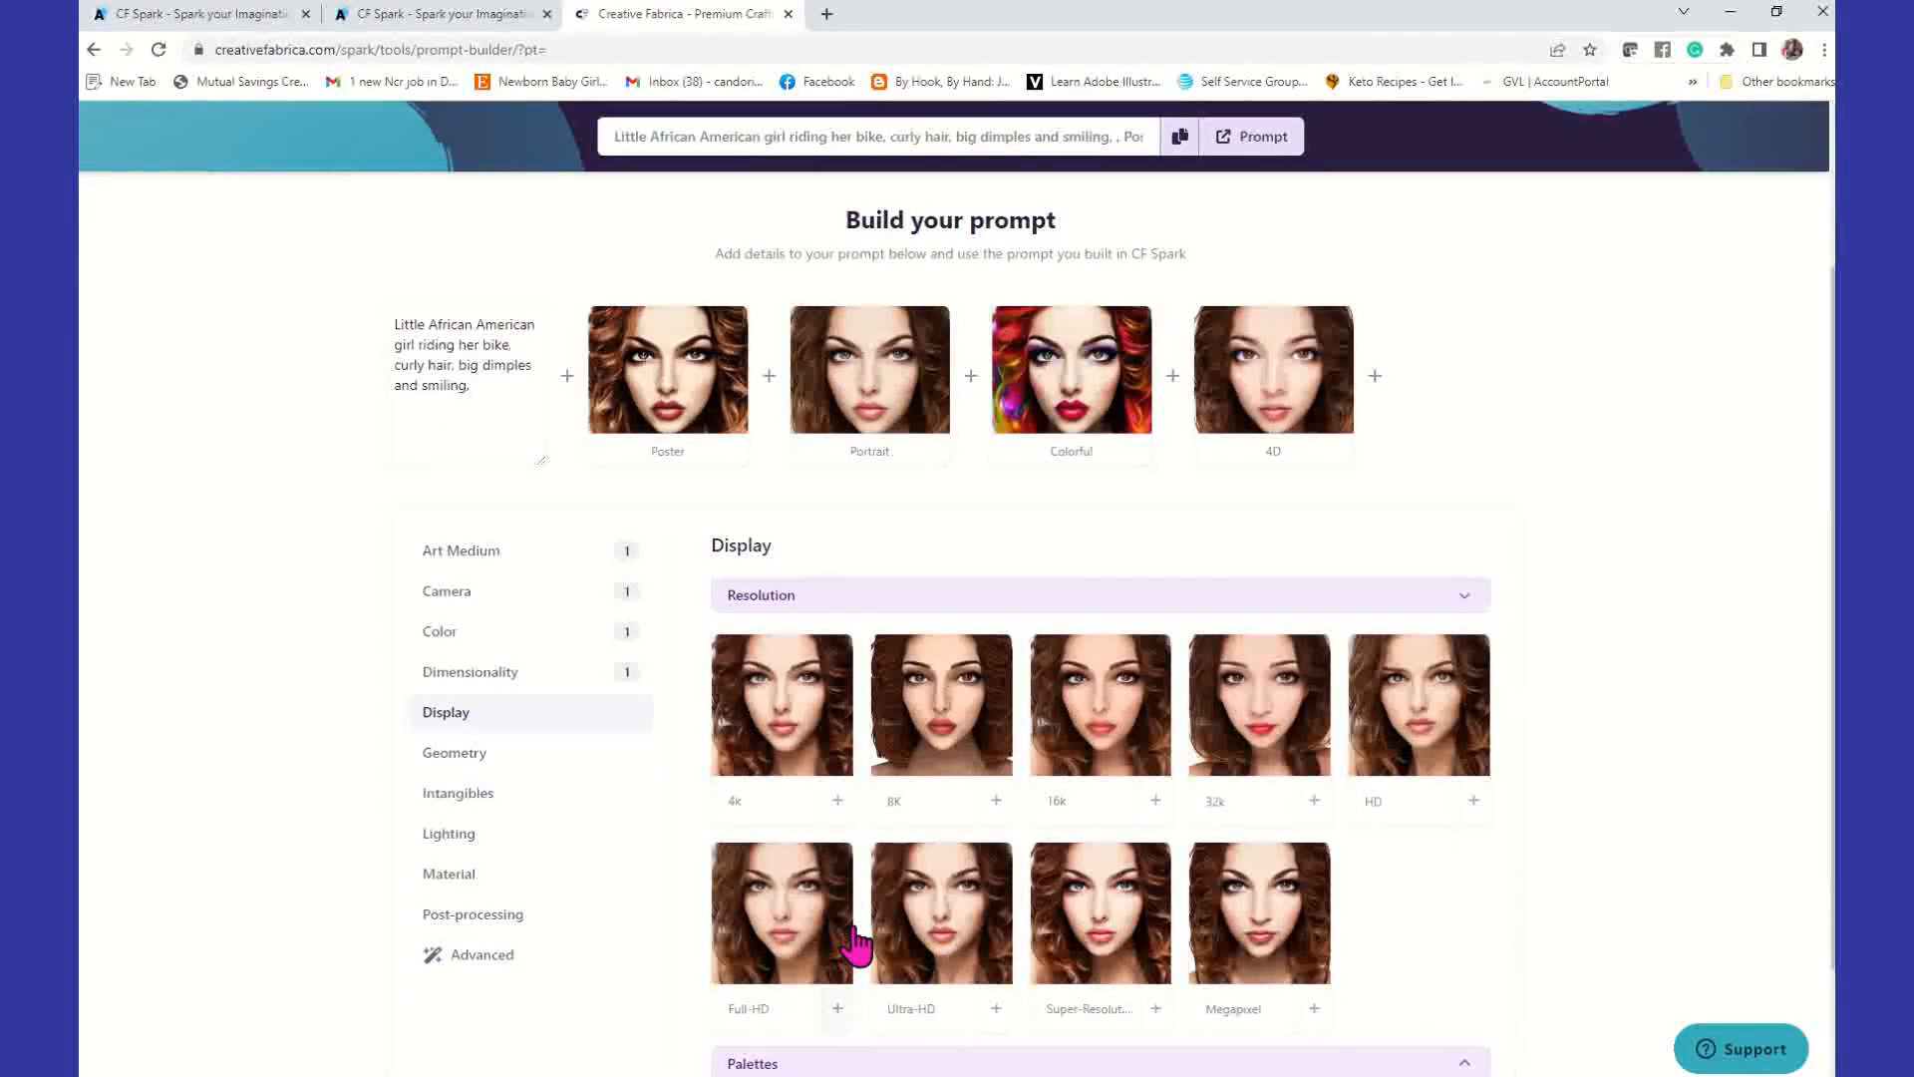
{"action": "left_click", "coordinate": [1103, 931]}
{"action": "scroll", "coordinate": [568, 932], "scroll_direction": "down", "scroll_amount": 3}
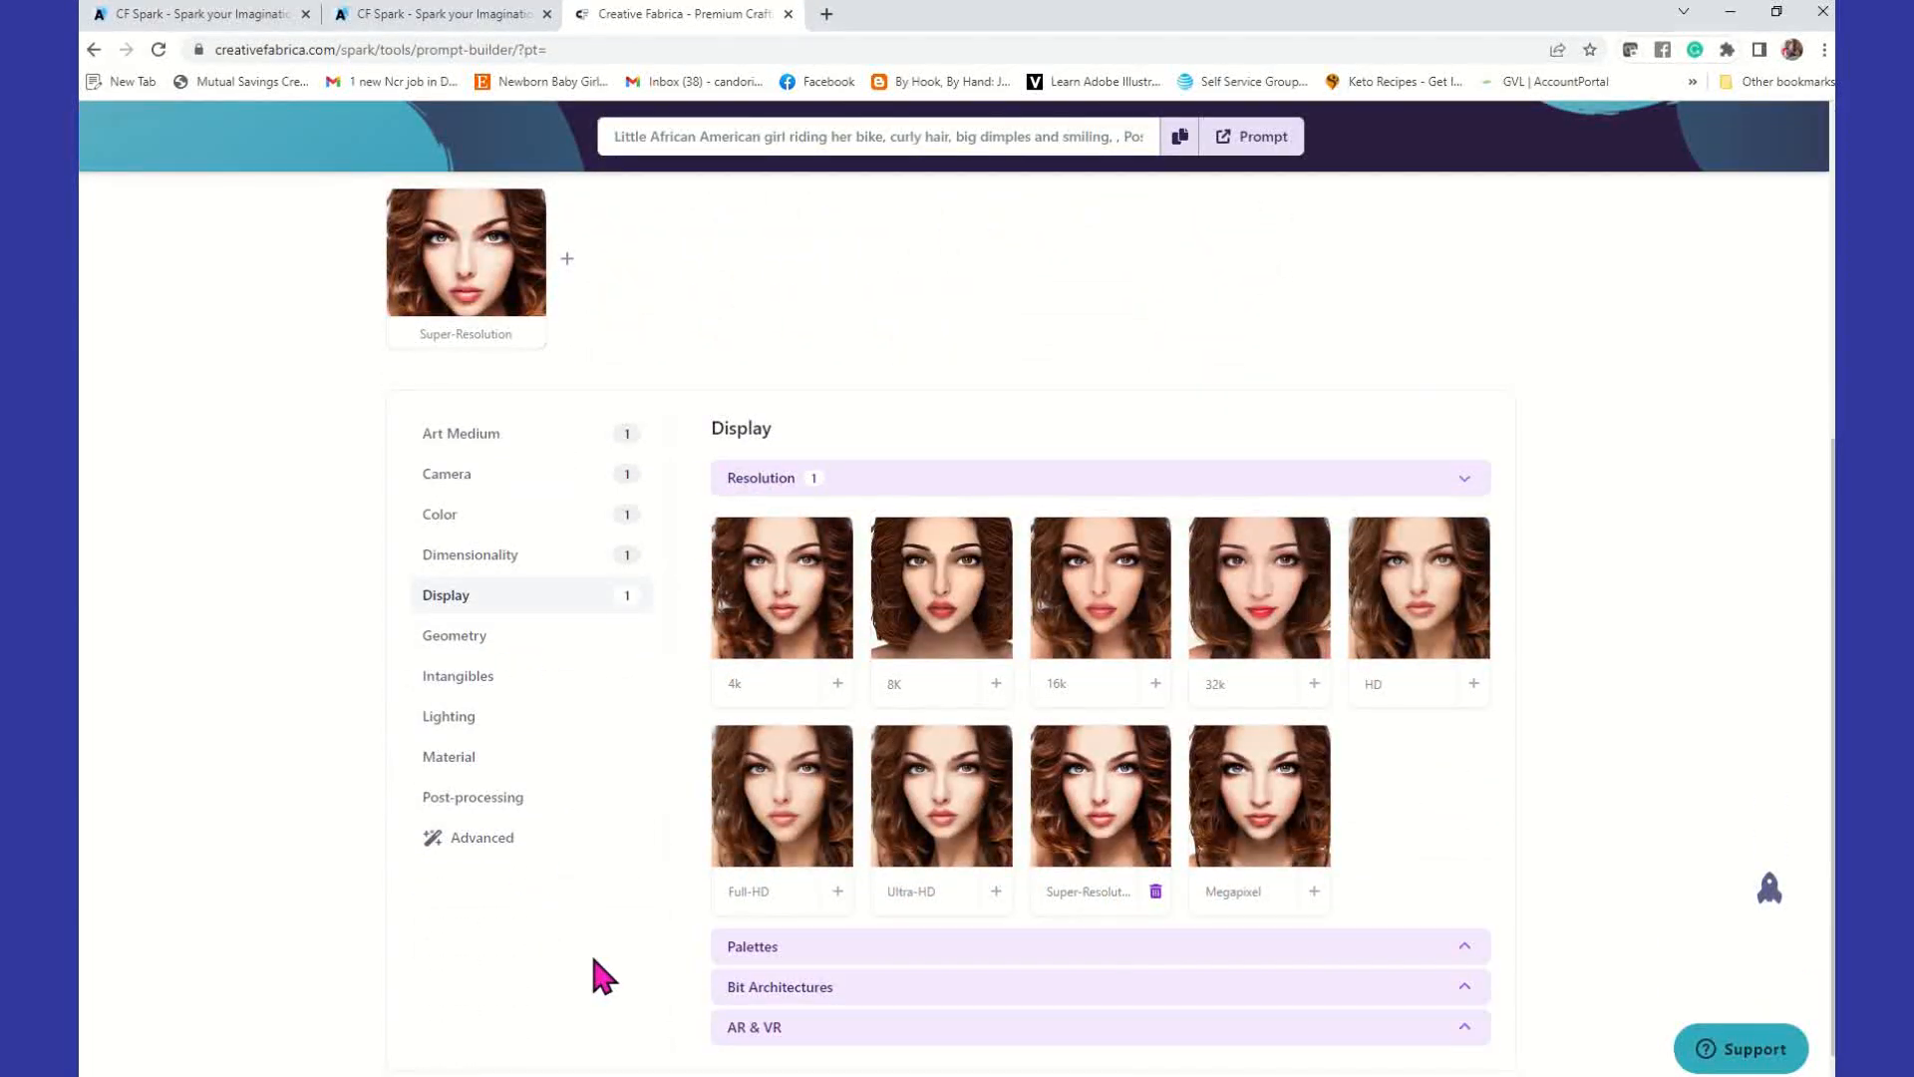
{"action": "scroll", "coordinate": [1209, 897], "scroll_direction": "up", "scroll_amount": 4}
{"action": "scroll", "coordinate": [1209, 897], "scroll_direction": "up", "scroll_amount": 1}
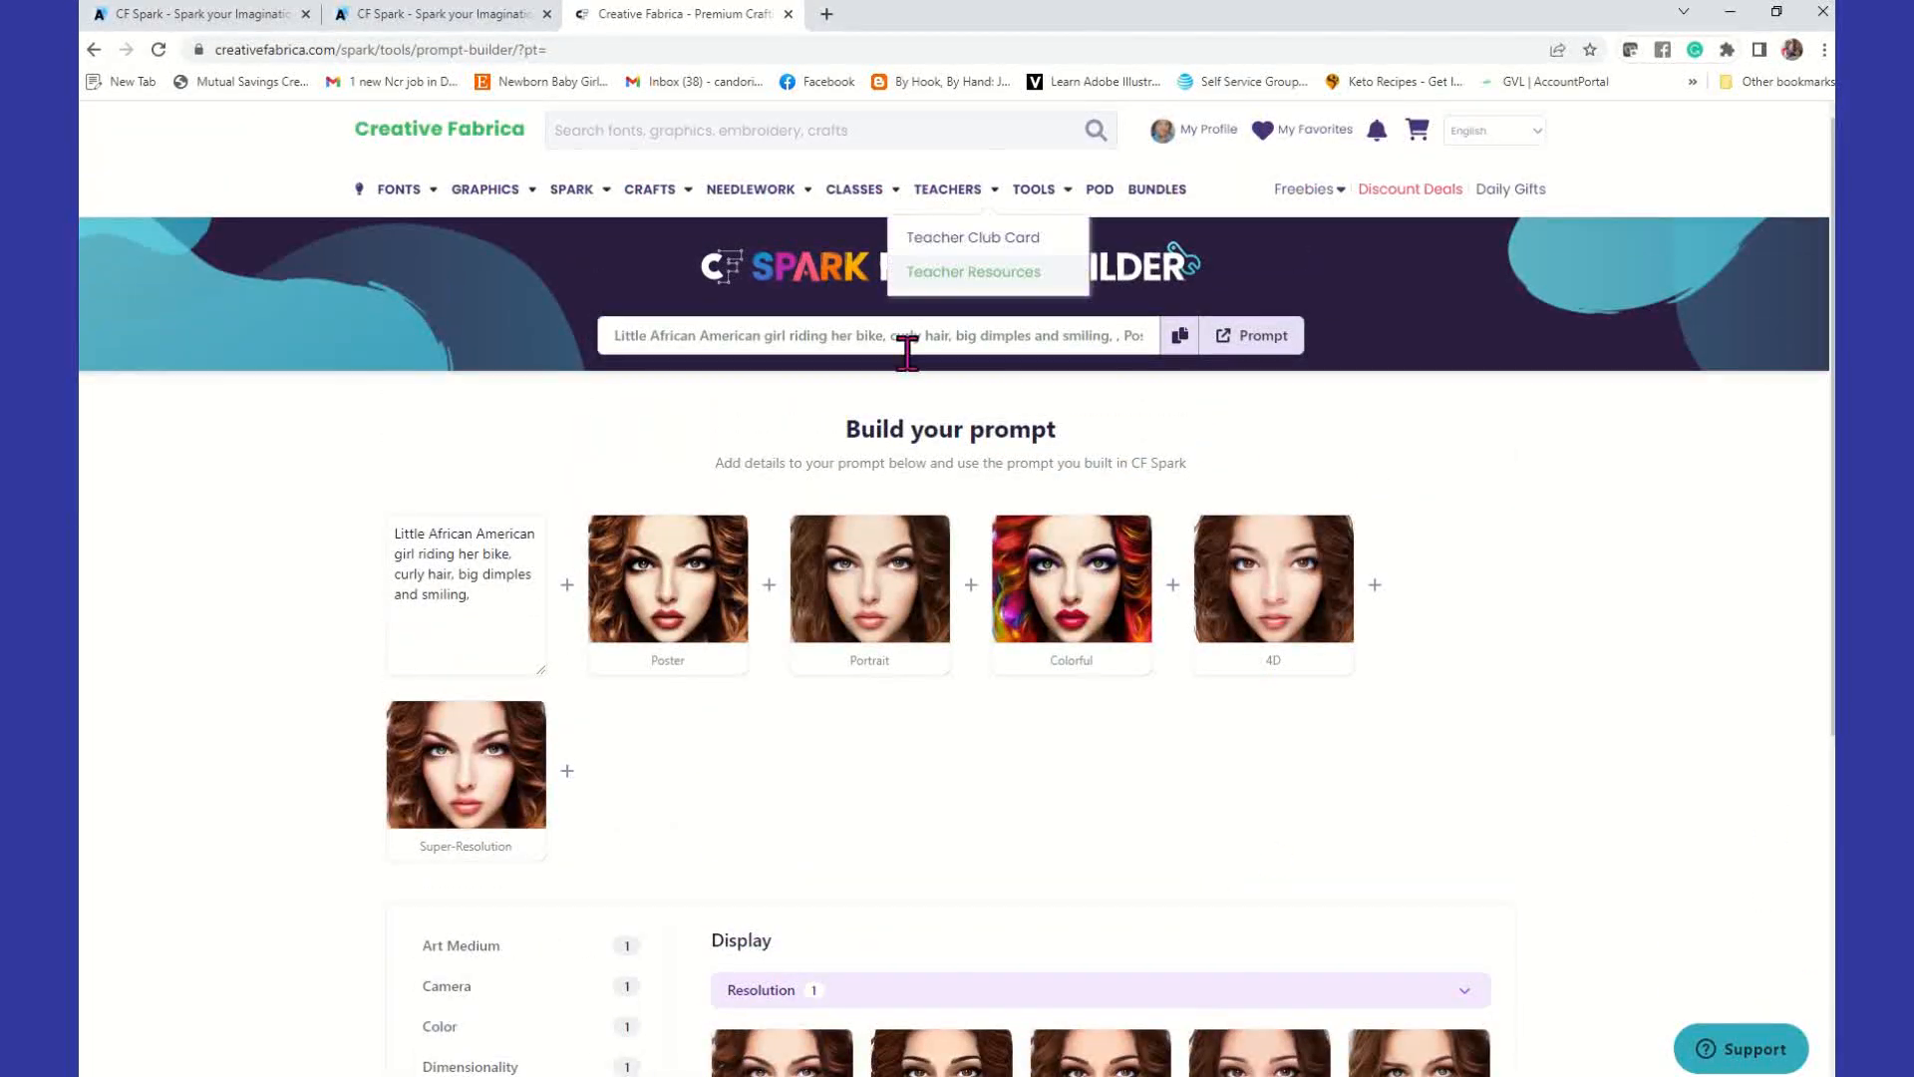
{"action": "left_click_drag", "start_coordinate": [628, 337], "coordinate": [819, 339]}
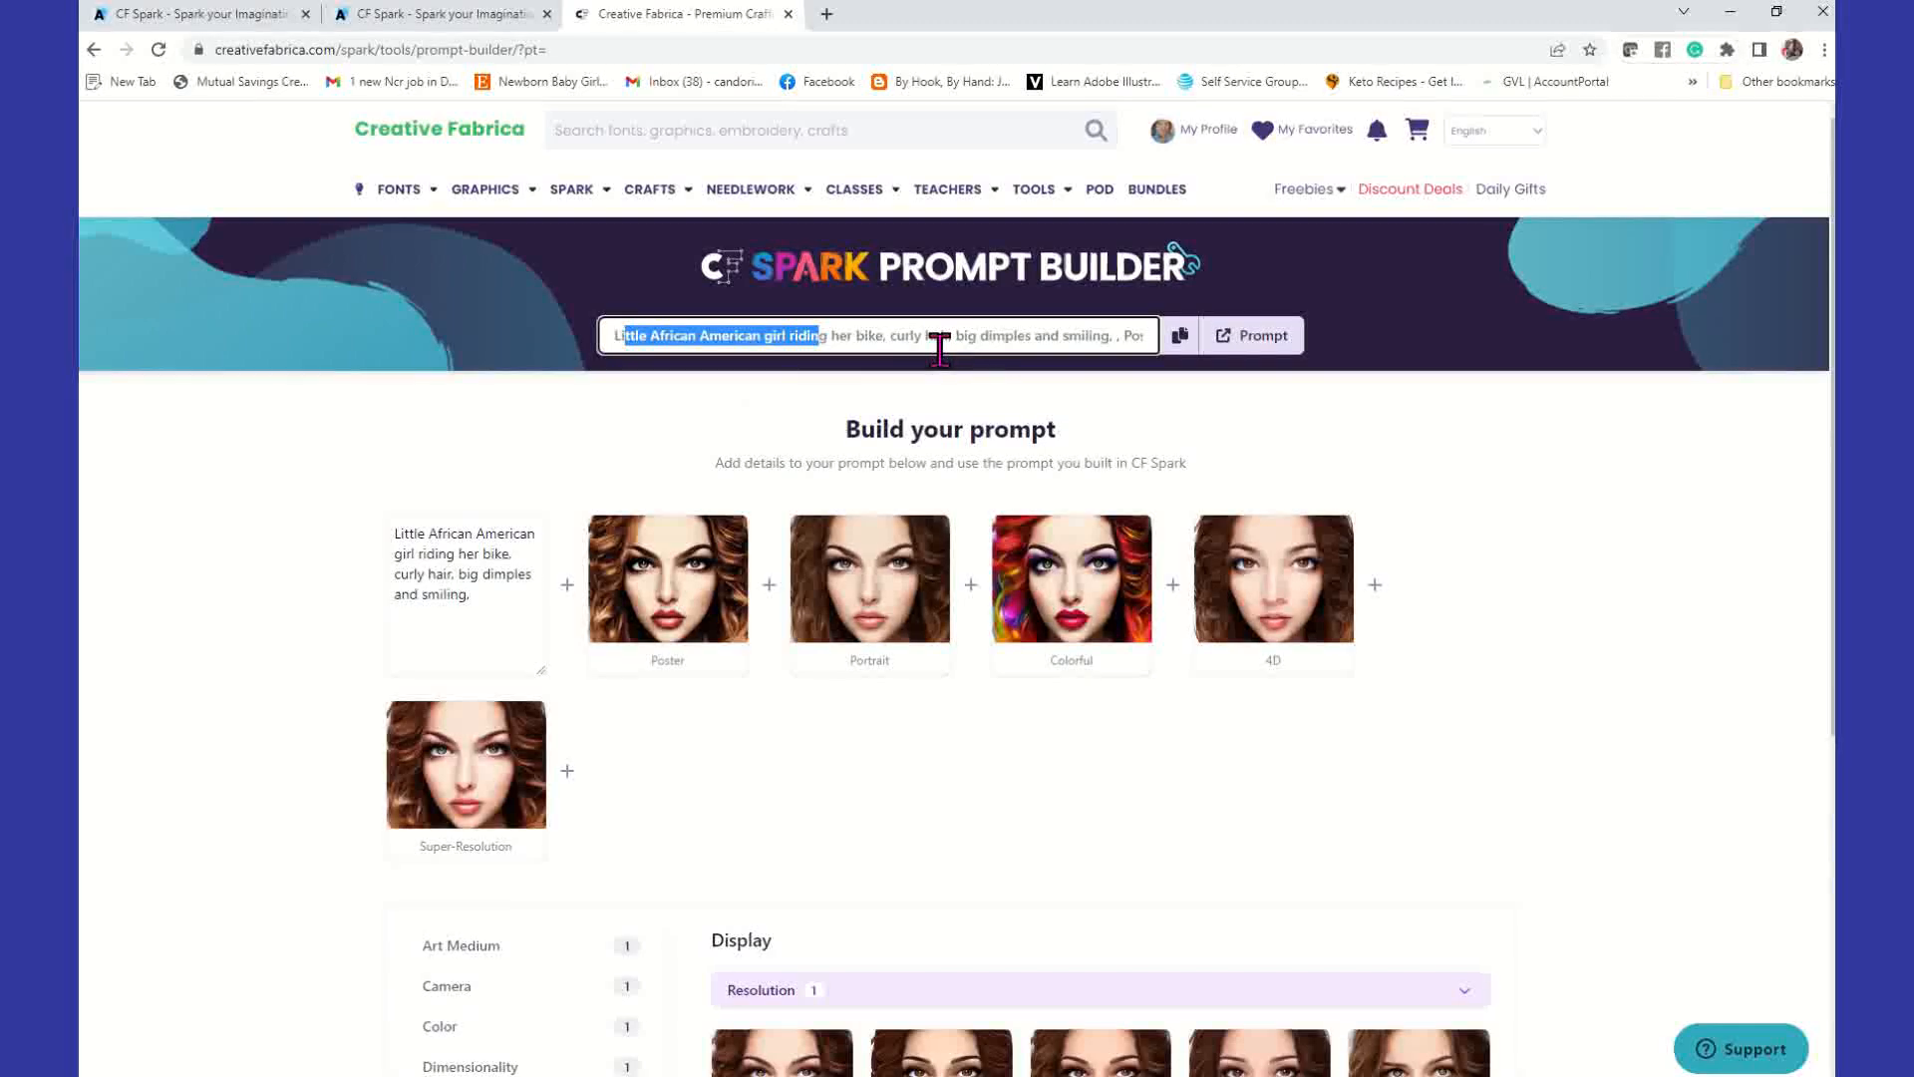
Step: Review the full text of the built prompt and copy it
{"action": "left_click_drag", "start_coordinate": [1044, 339], "coordinate": [1153, 337]}
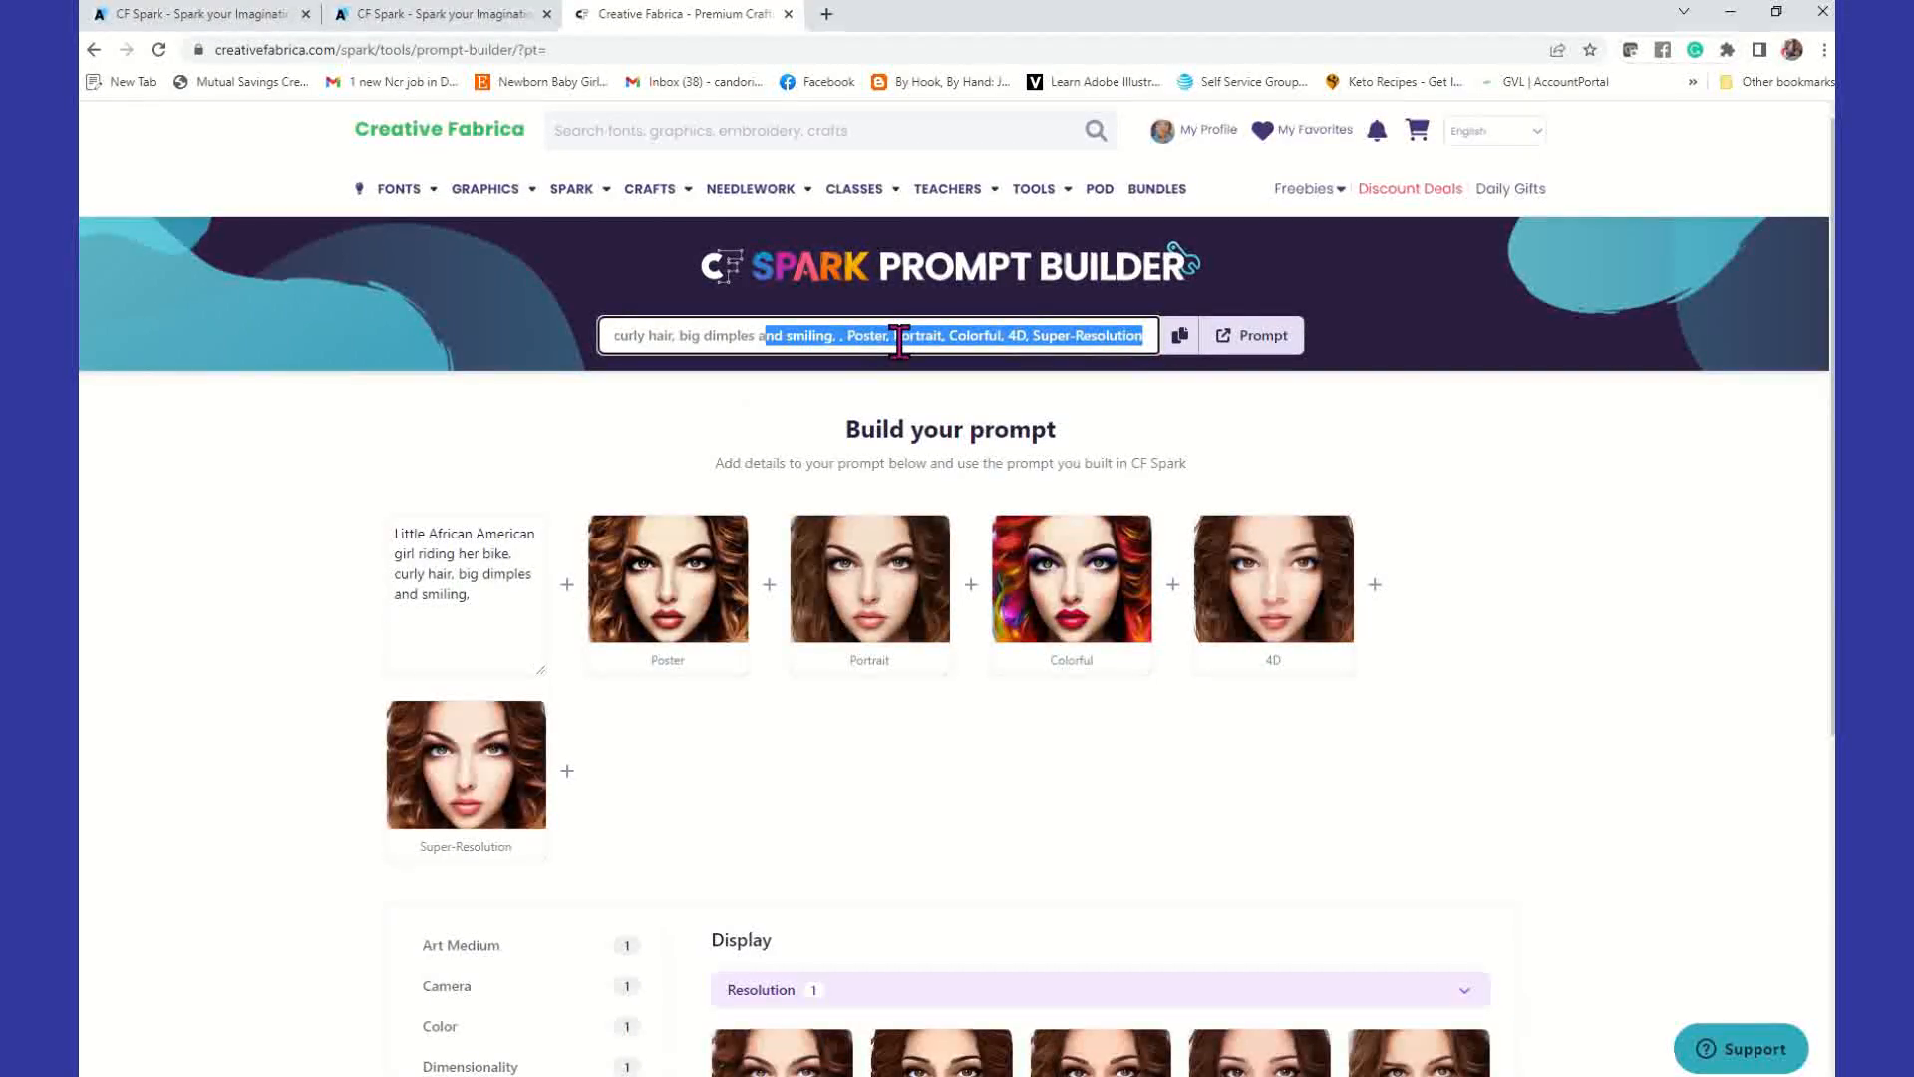
{"action": "scroll", "coordinate": [805, 808], "scroll_direction": "down", "scroll_amount": 2}
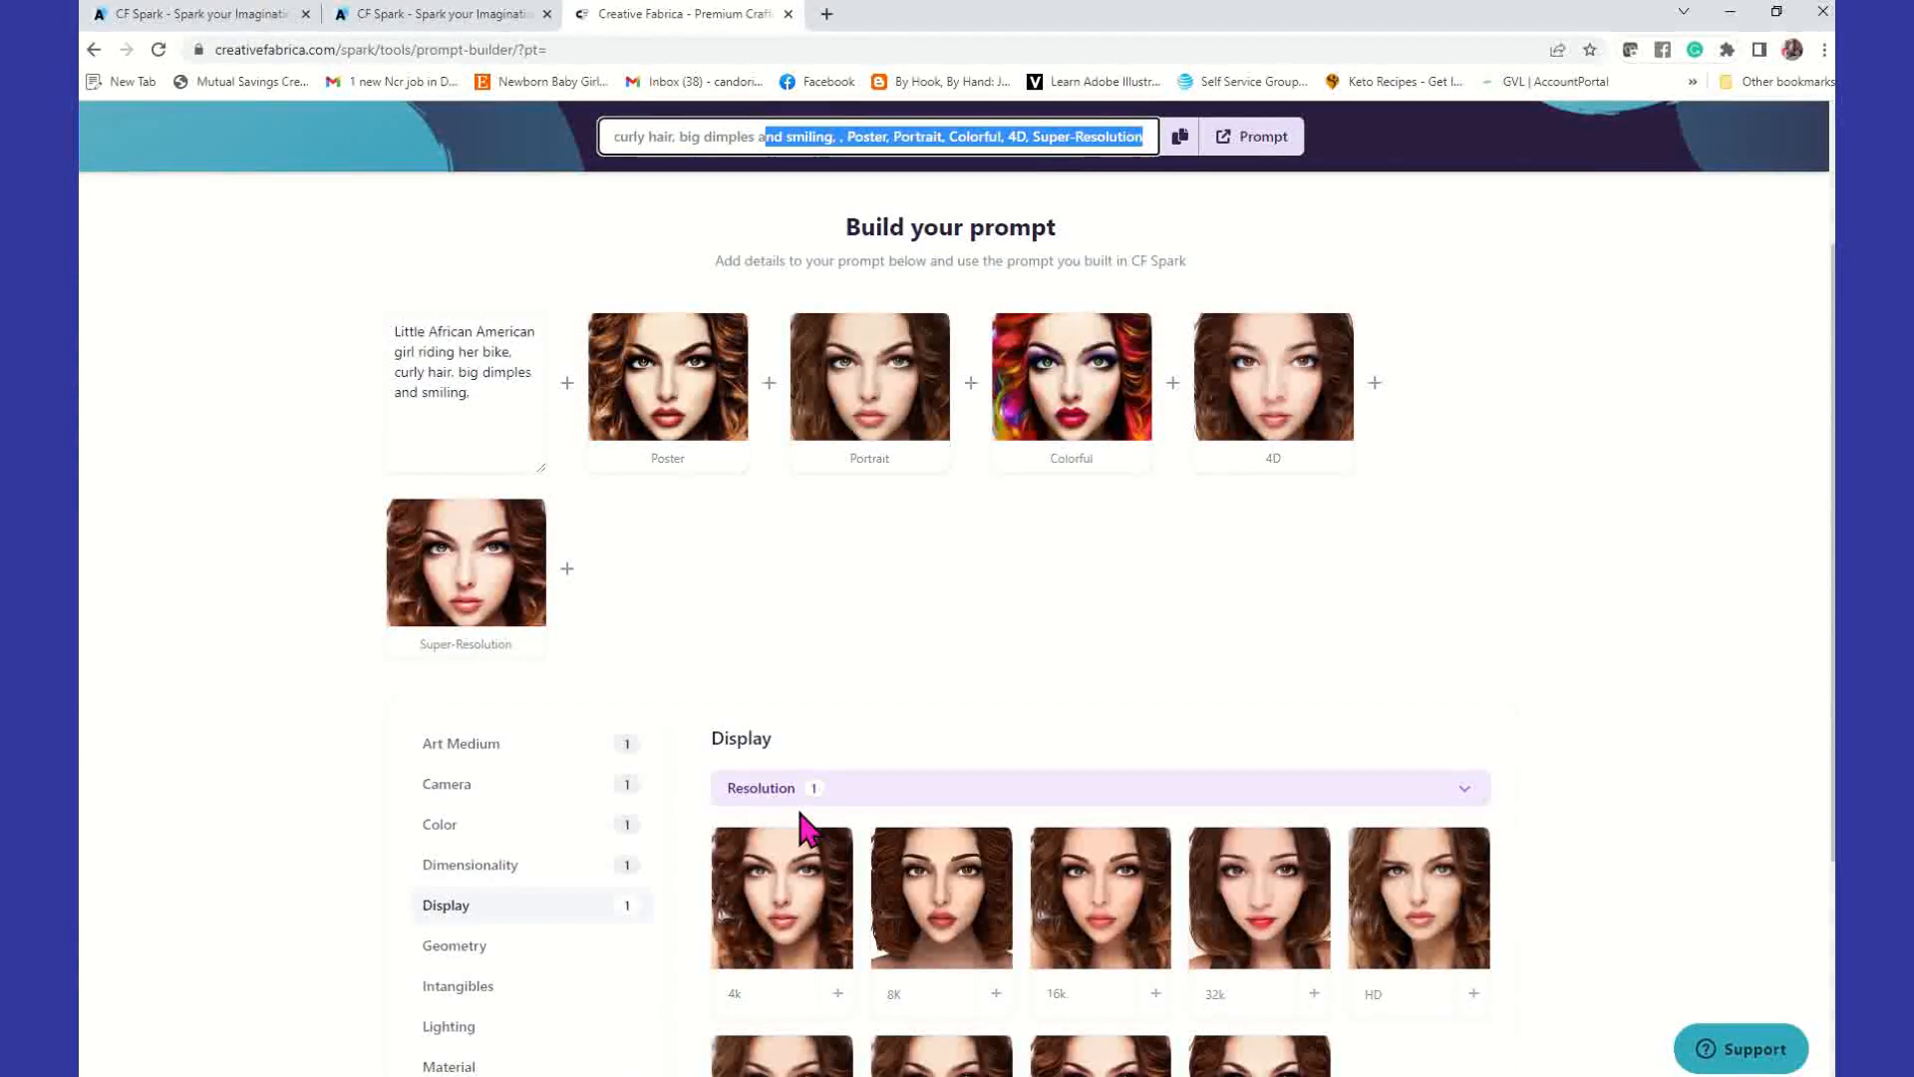
{"action": "scroll", "coordinate": [808, 829], "scroll_direction": "up", "scroll_amount": 2}
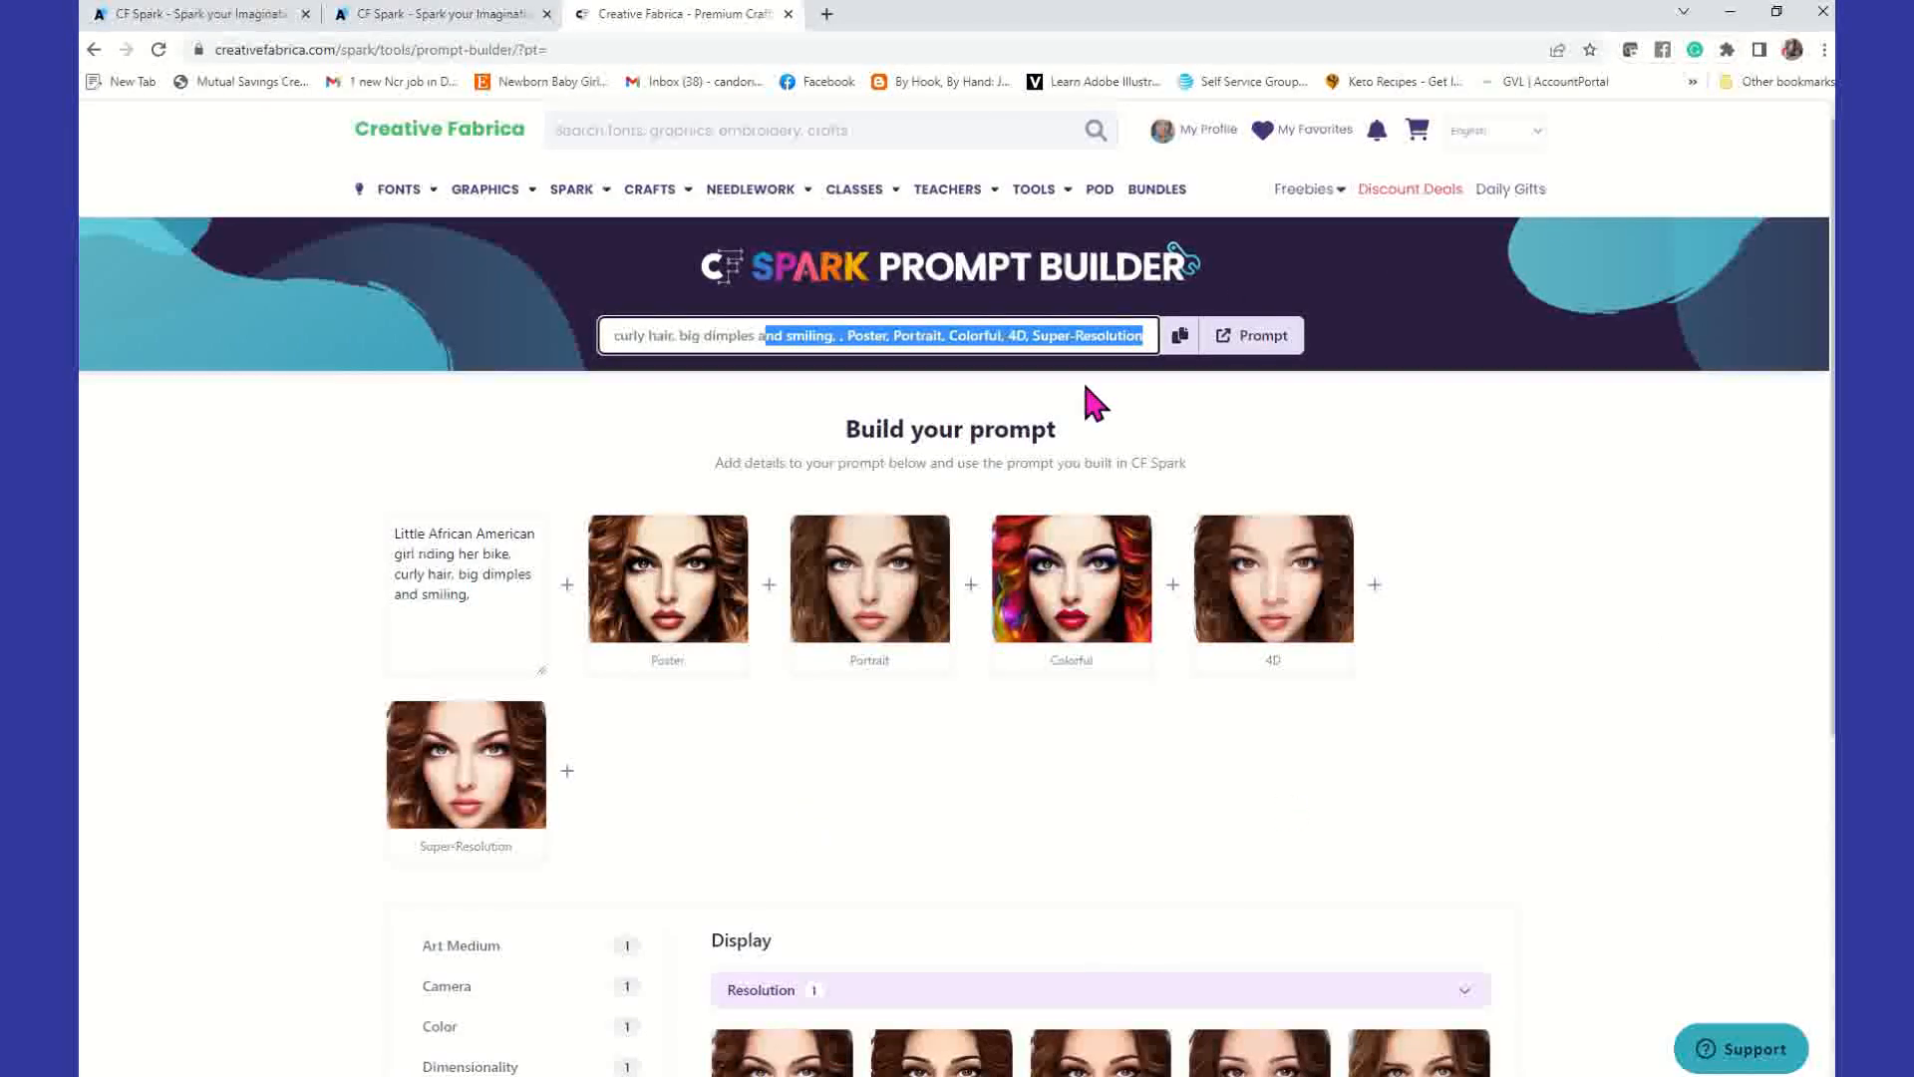
{"action": "left_click", "coordinate": [1181, 336]}
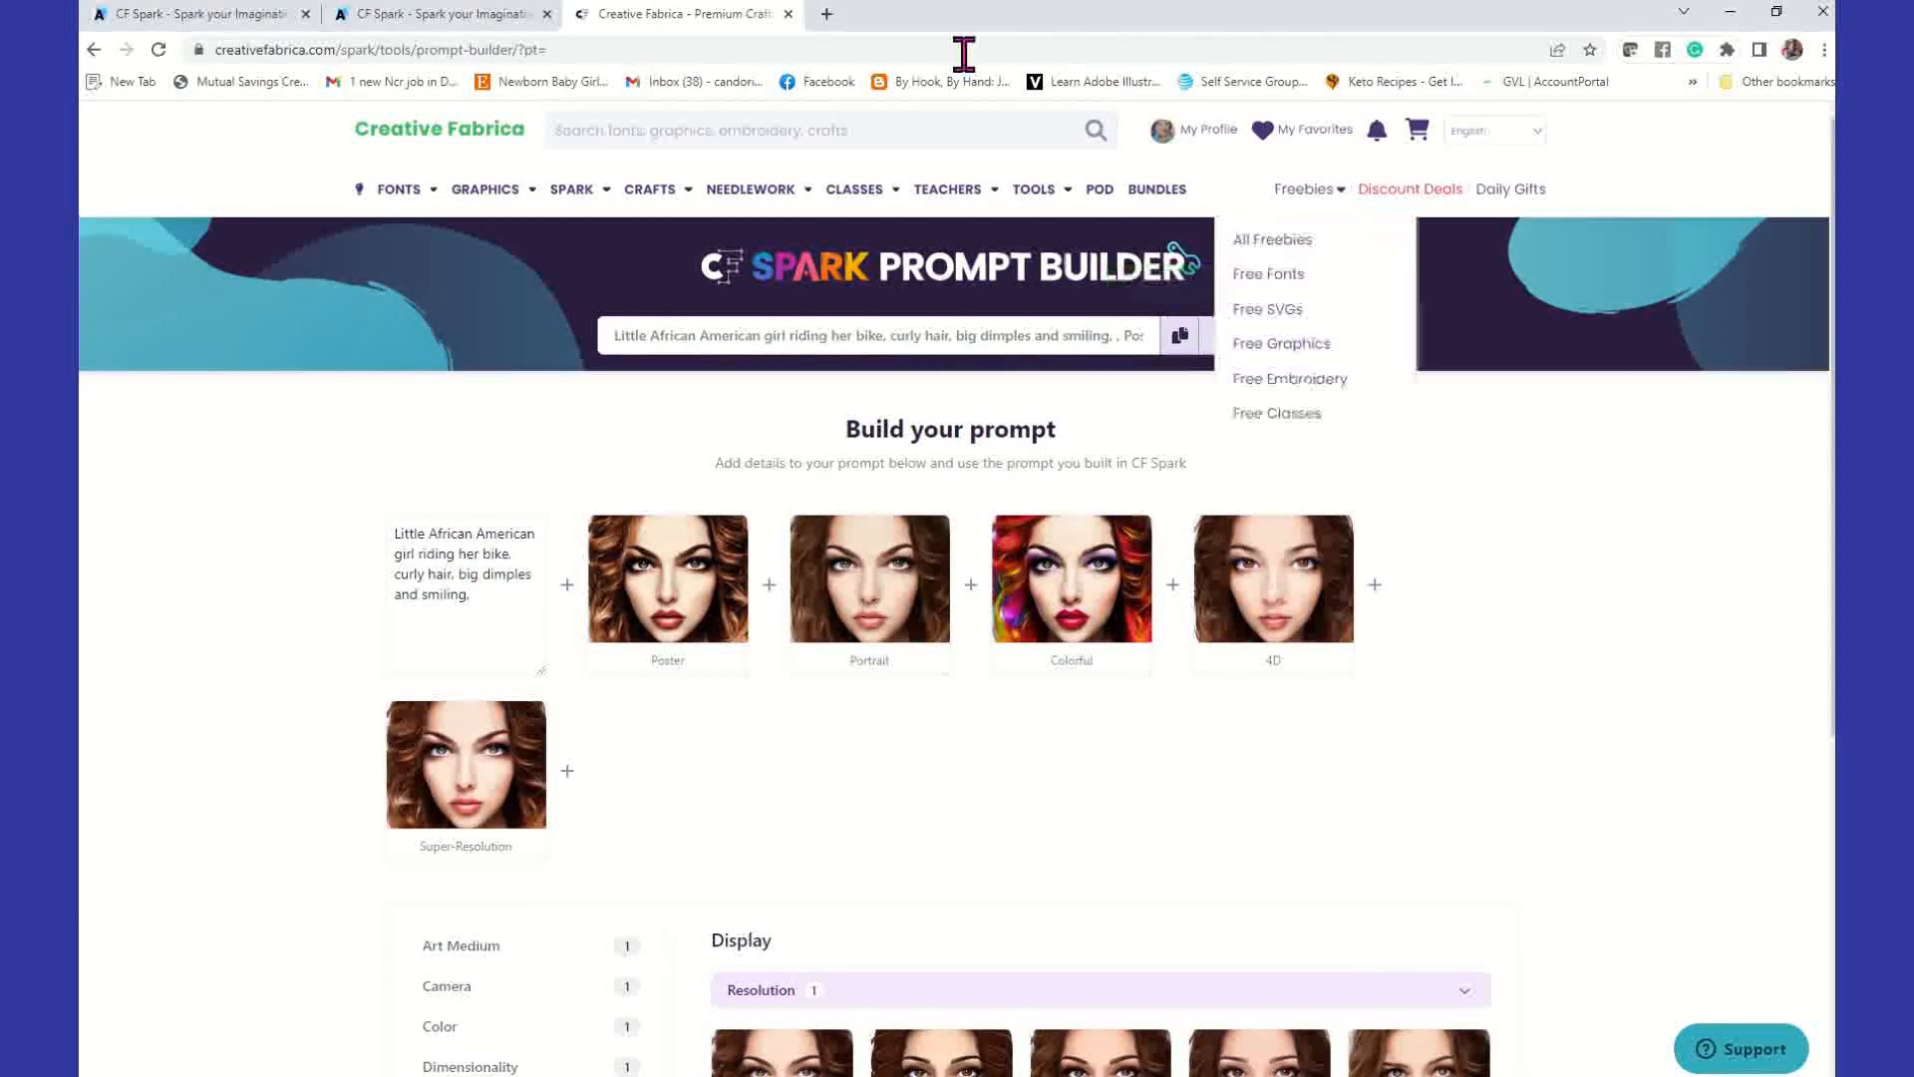
Step: Open the Spark art generator, paste the copied prompt and generate images from it at a 1:1 ratio
{"action": "mouse_move", "coordinate": [576, 191]}
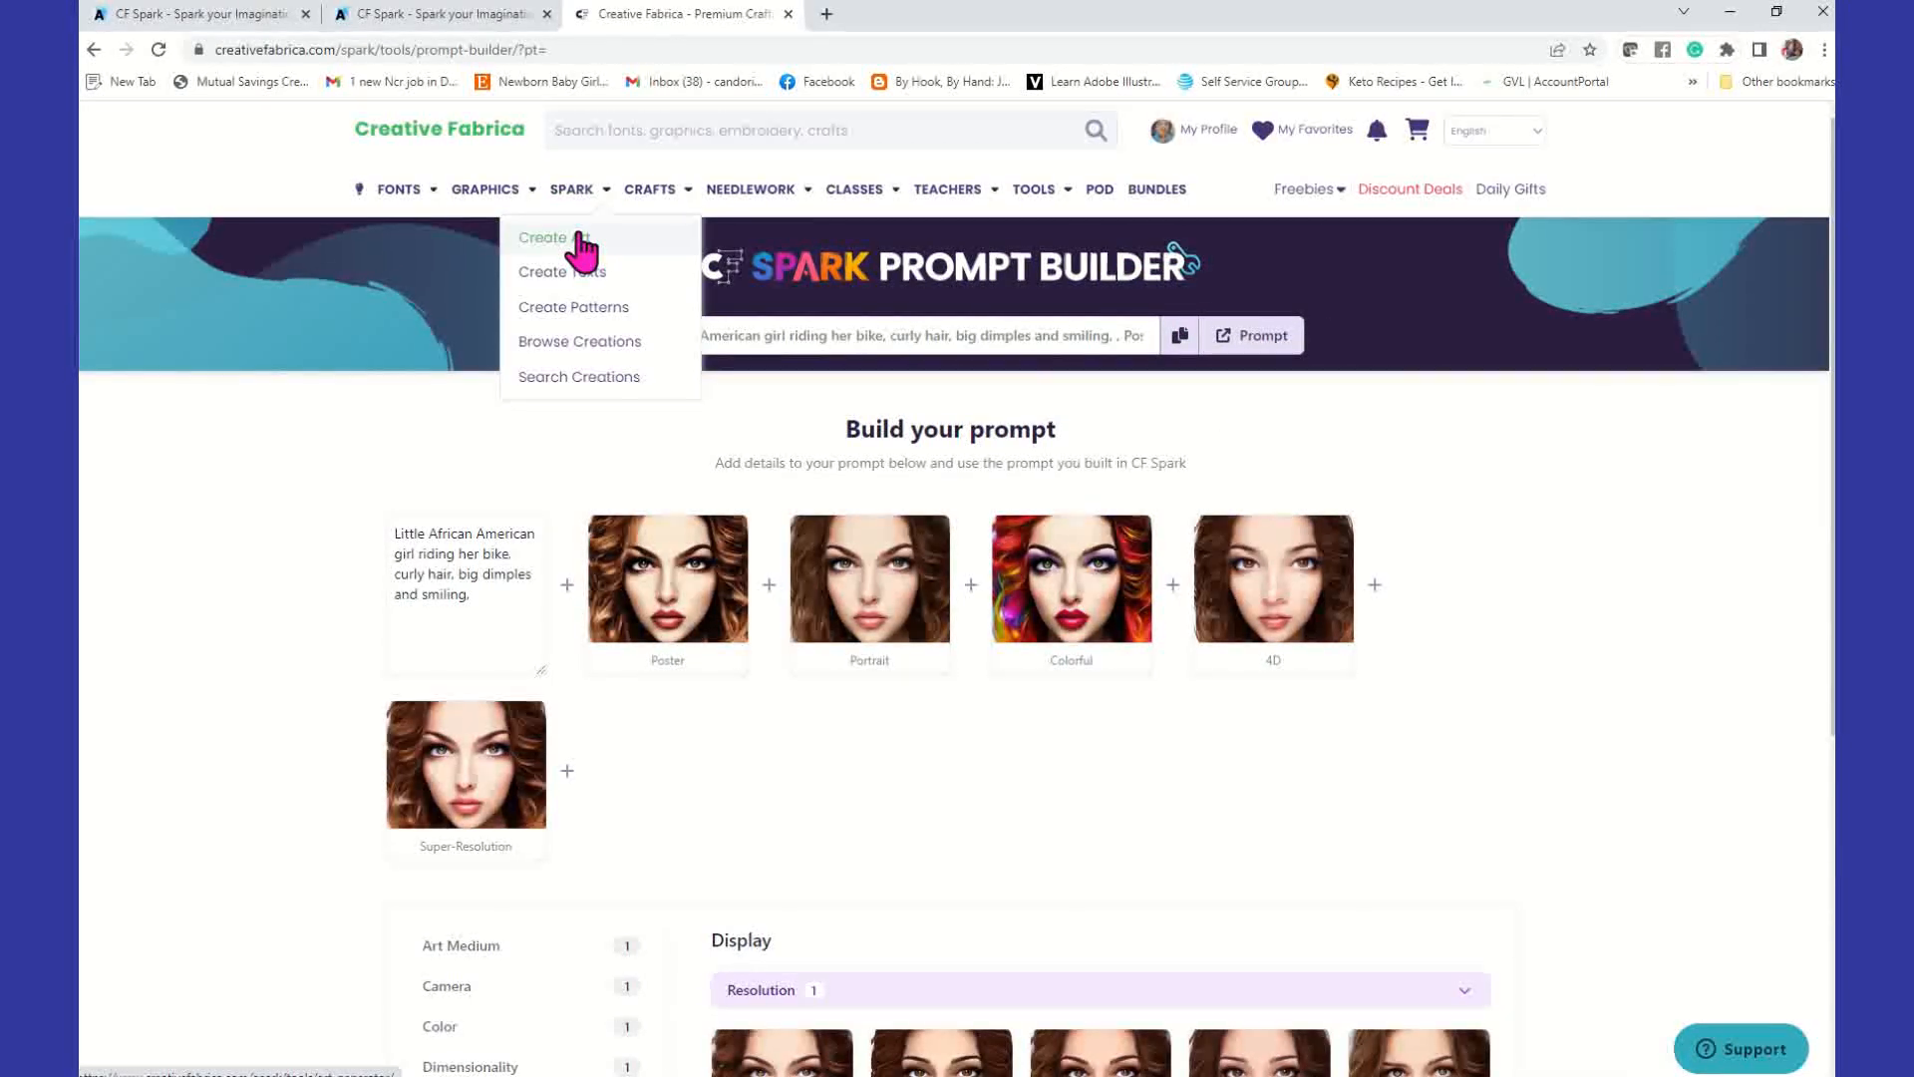
{"action": "left_click", "coordinate": [581, 239]}
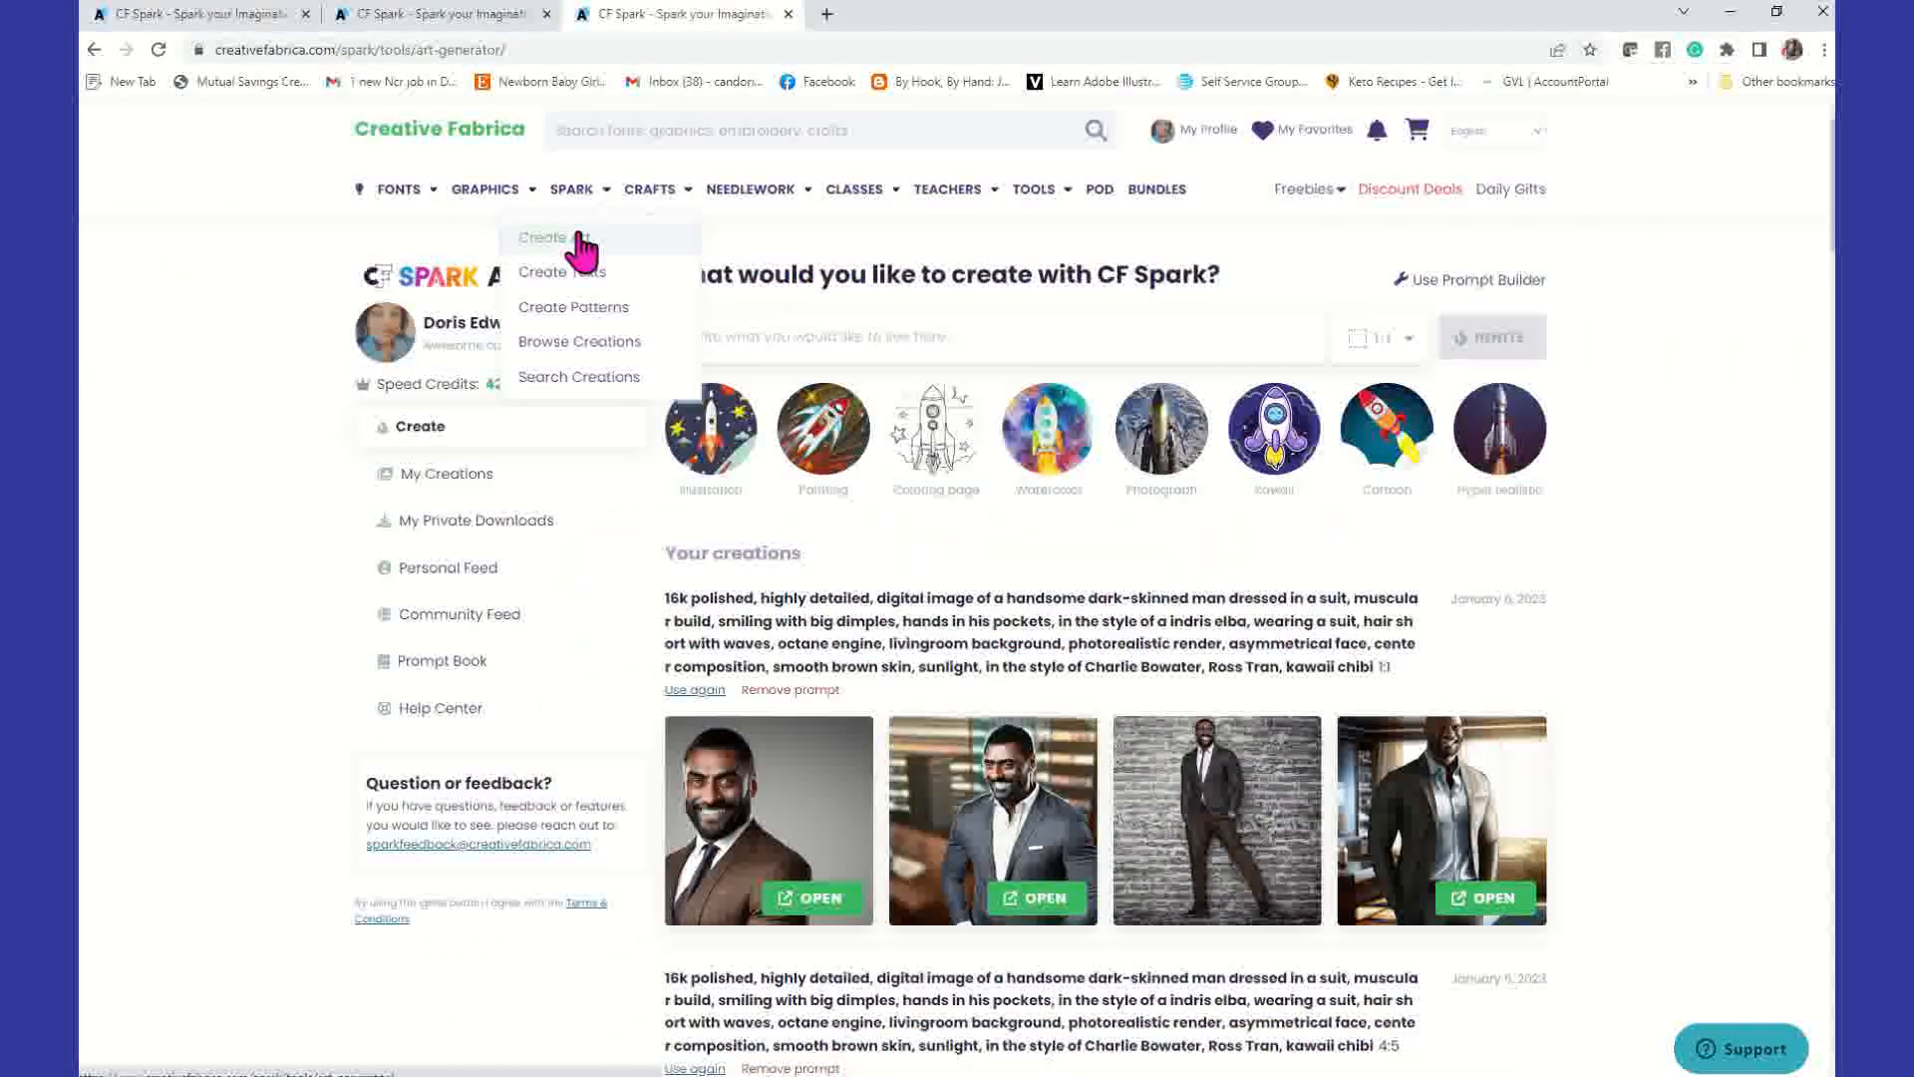
{"action": "right_click", "coordinate": [946, 337]}
{"action": "left_click", "coordinate": [1030, 494]}
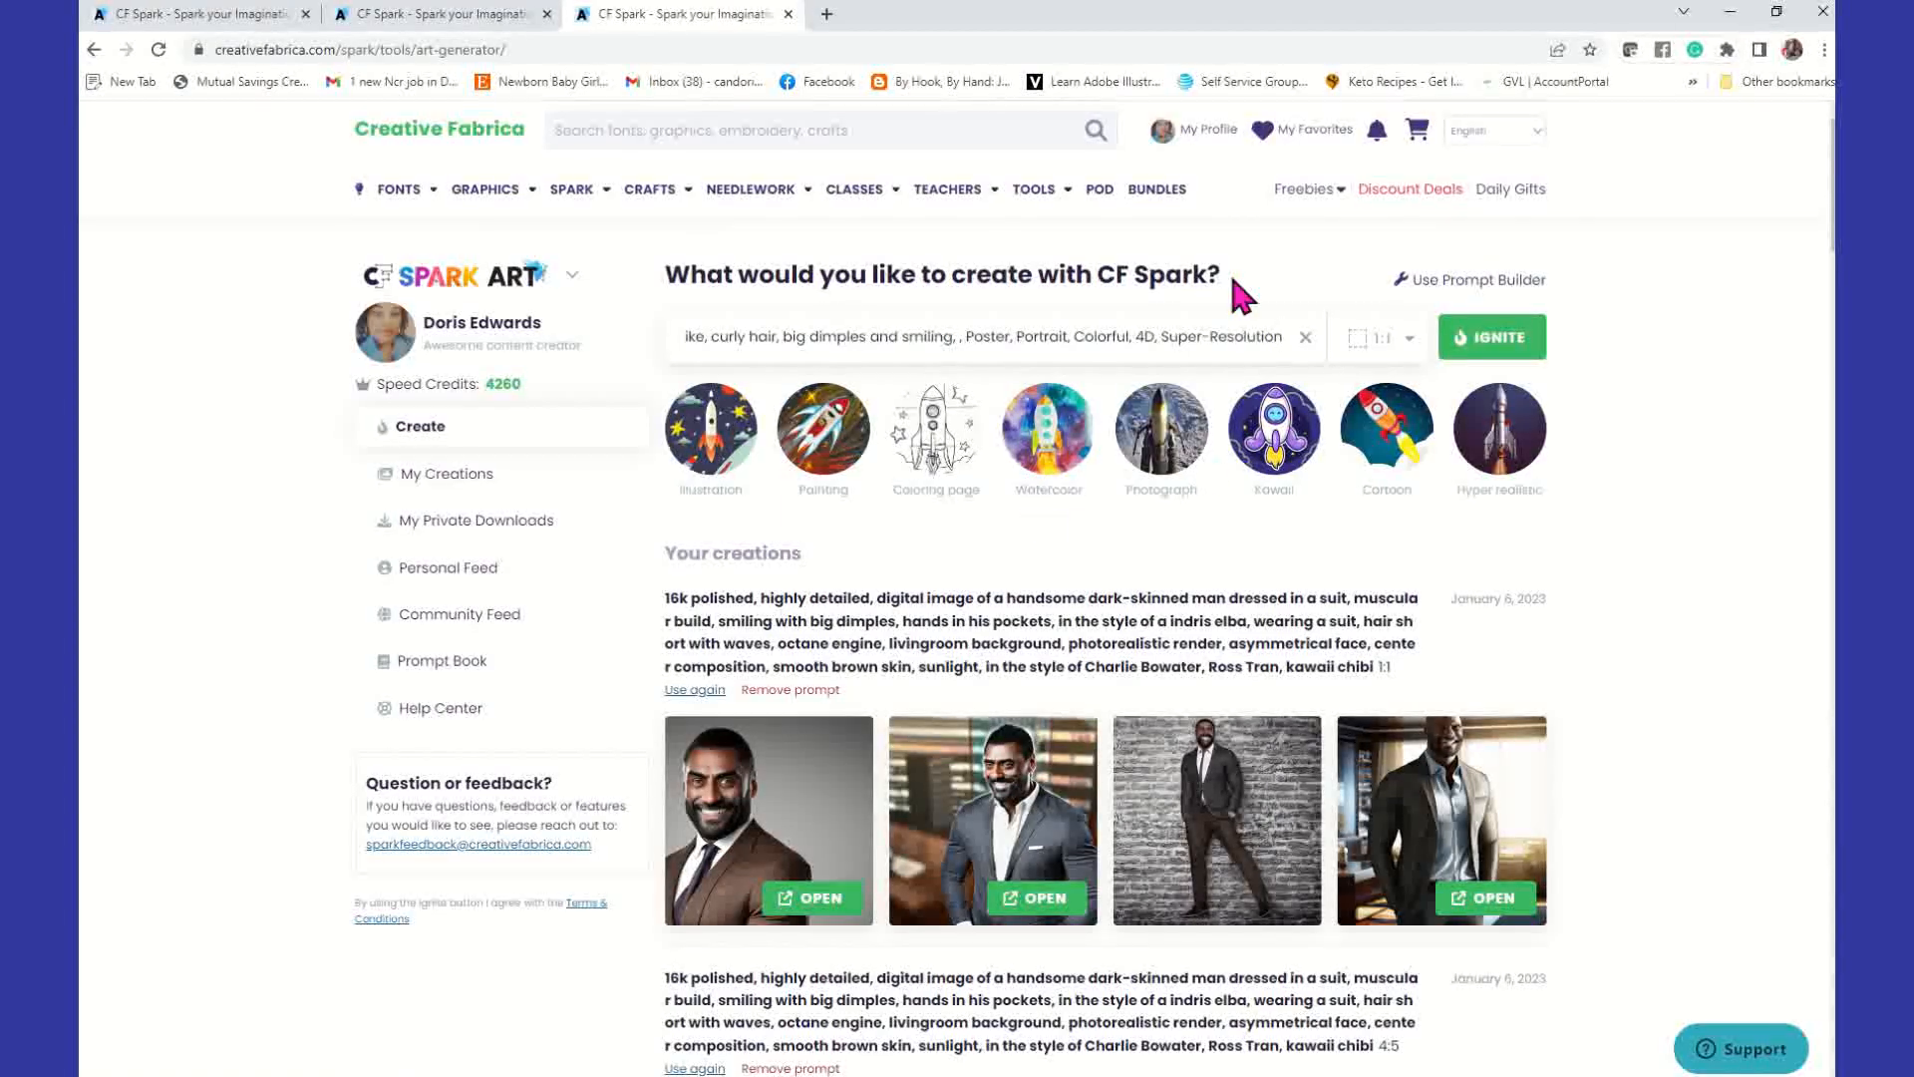
{"action": "left_click", "coordinate": [1522, 344]}
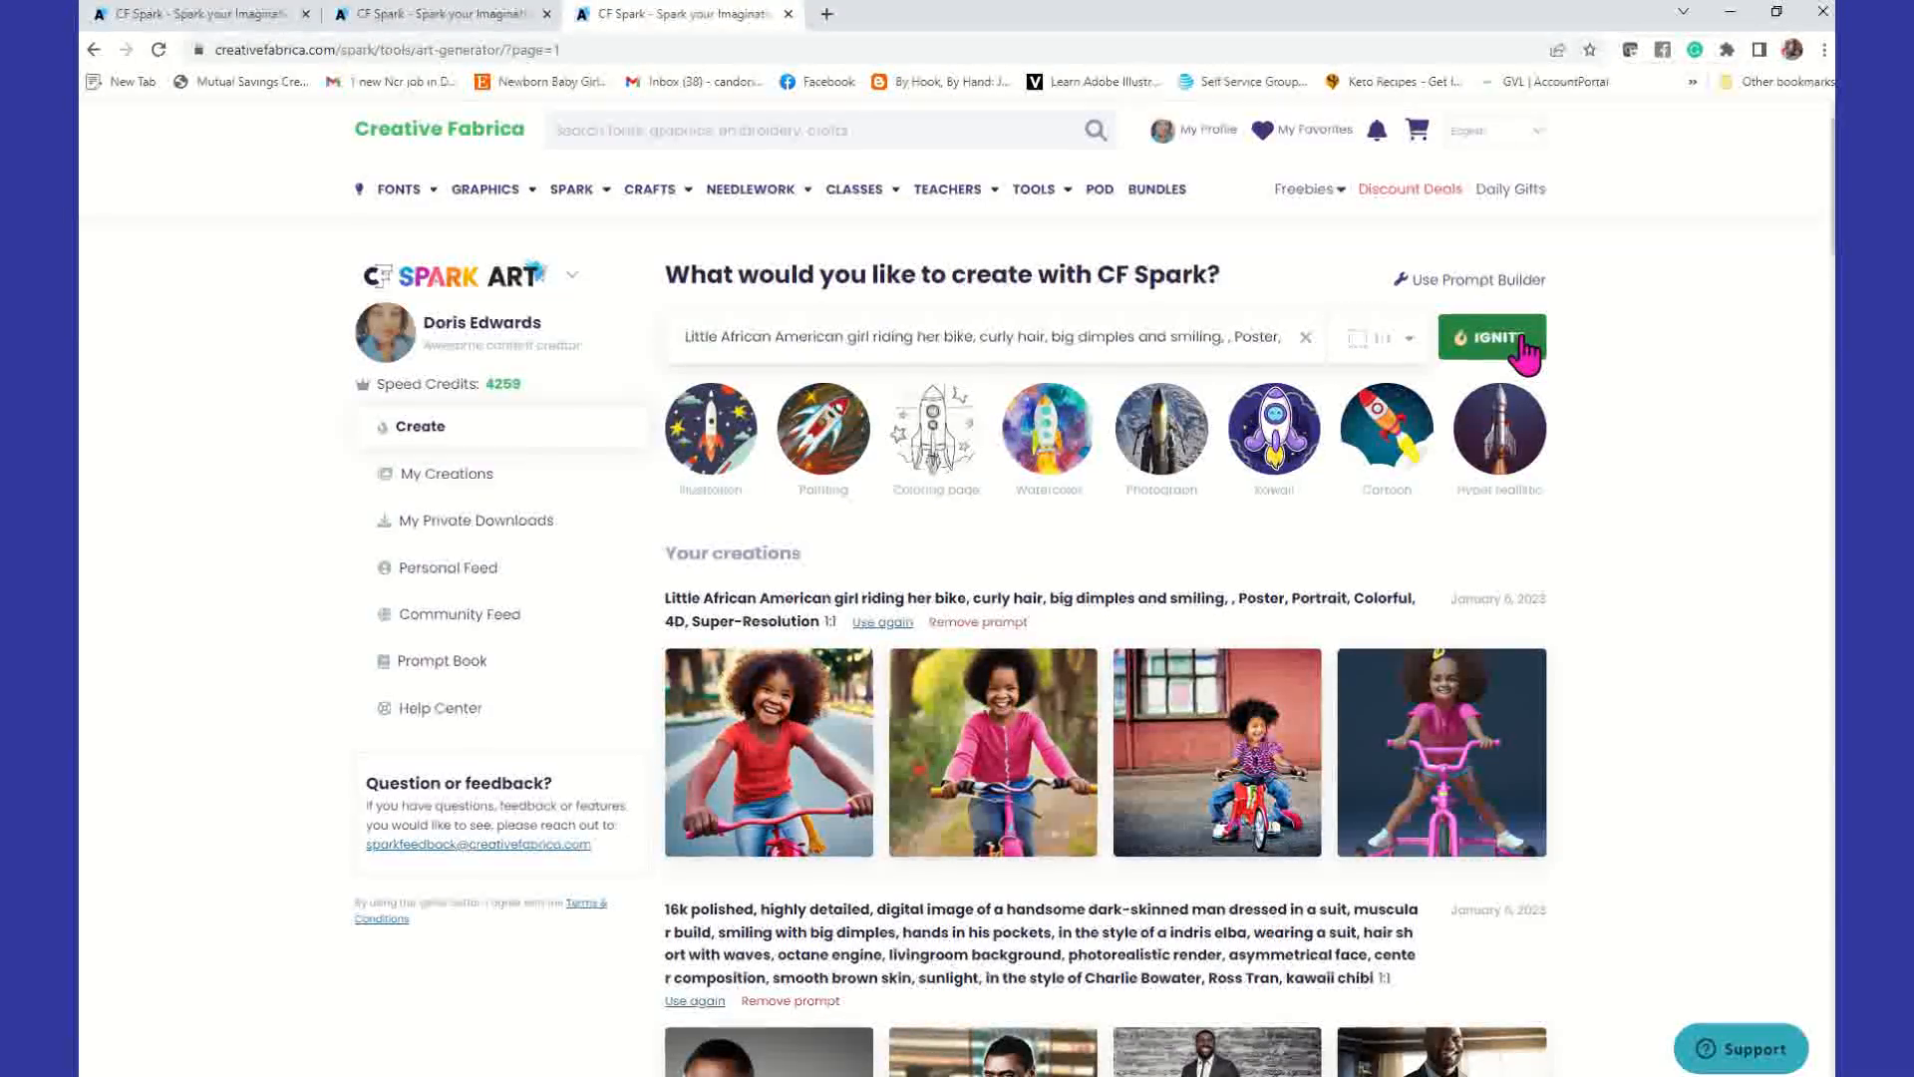
Step: Examine each of the four generated bike-riding images in an enlarged preview, including the publish and download options
{"action": "mouse_move", "coordinate": [739, 715]}
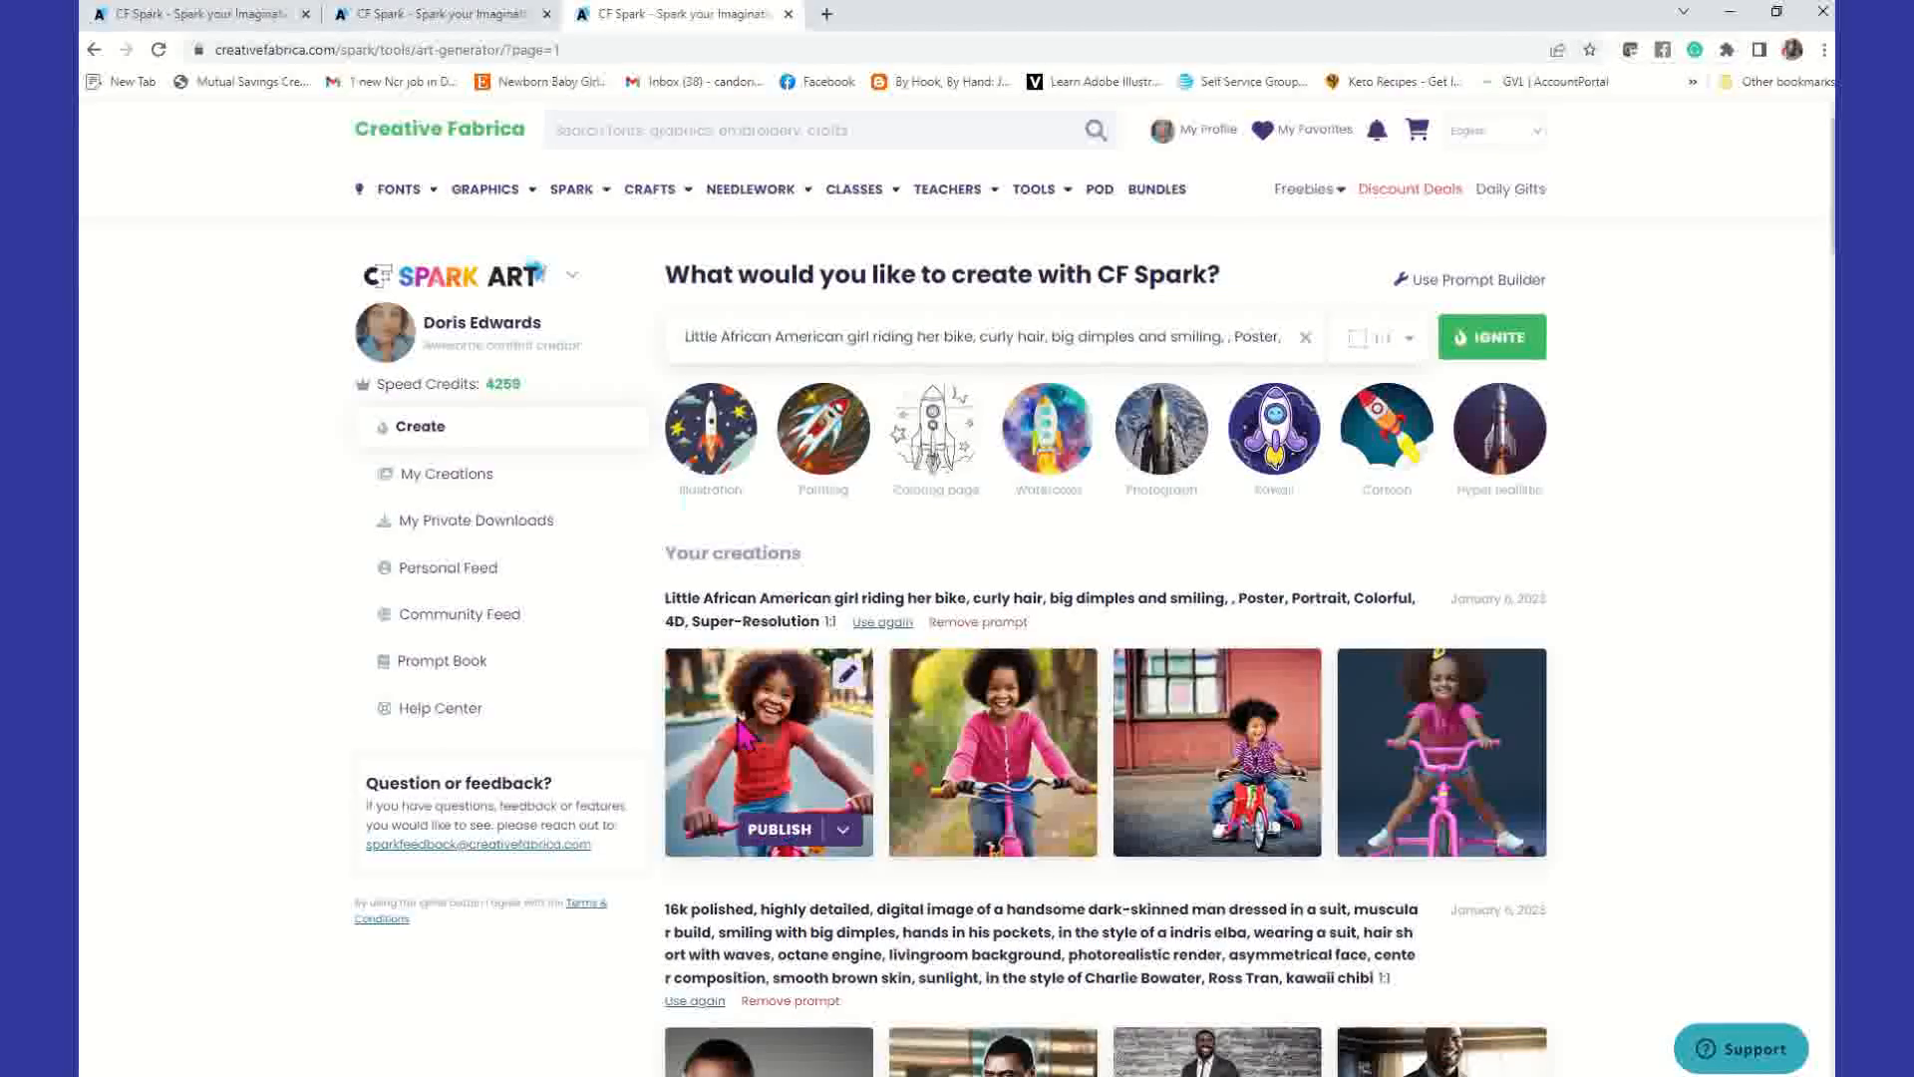
{"action": "left_click", "coordinate": [846, 688]}
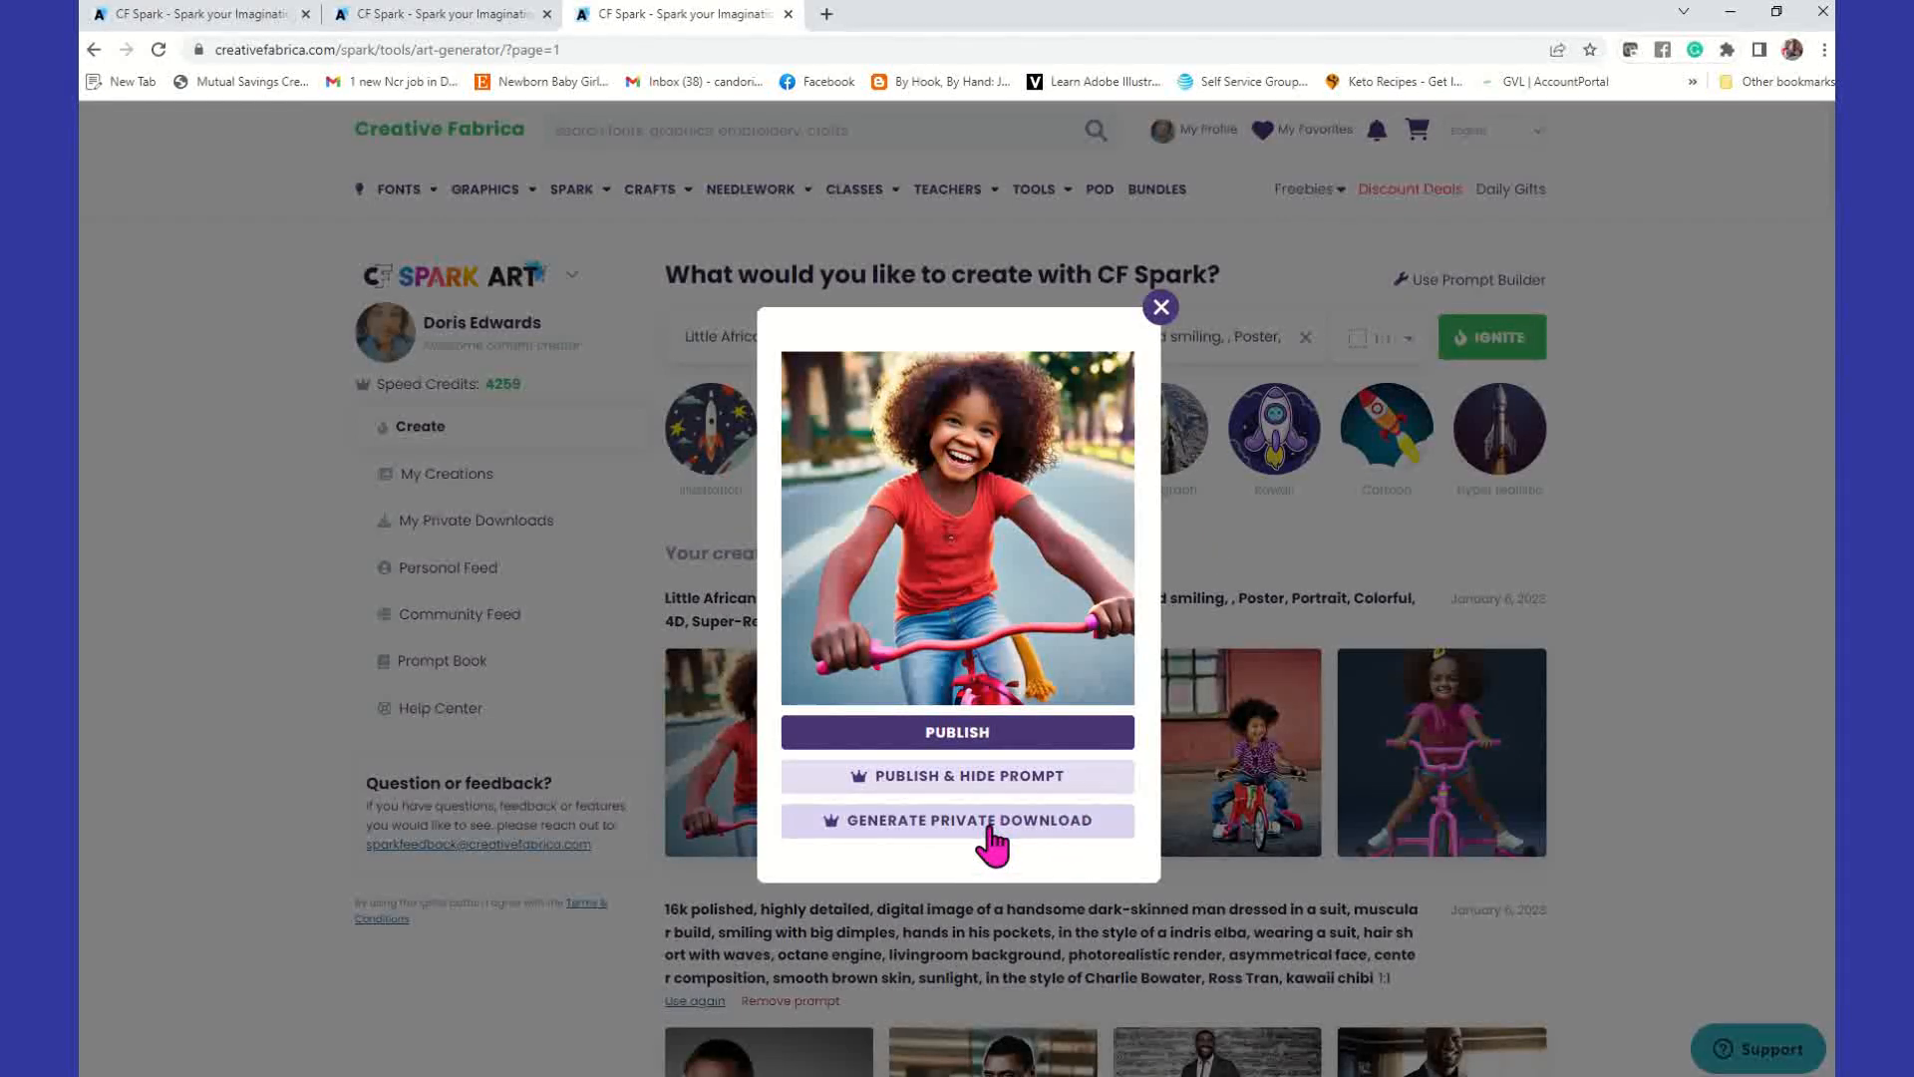
{"action": "left_click", "coordinate": [1308, 539]}
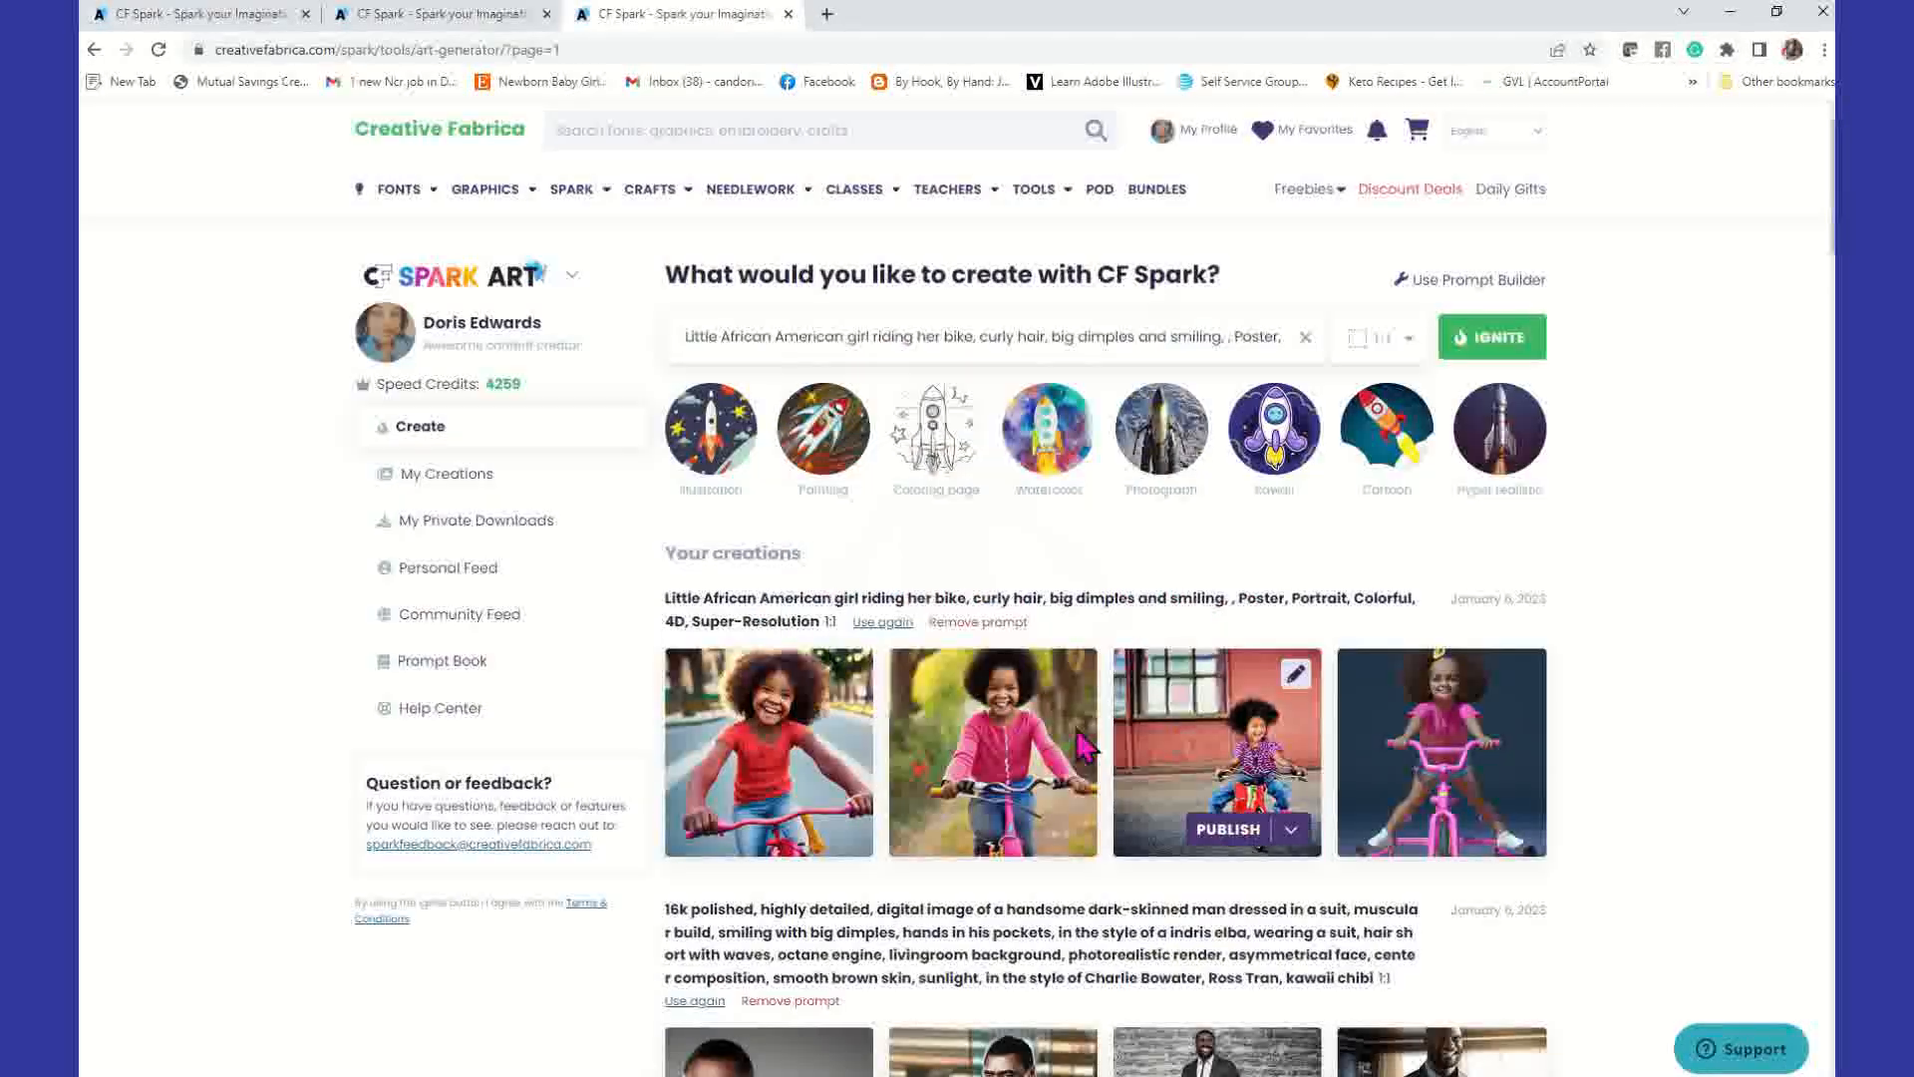
{"action": "left_click", "coordinate": [1072, 676]}
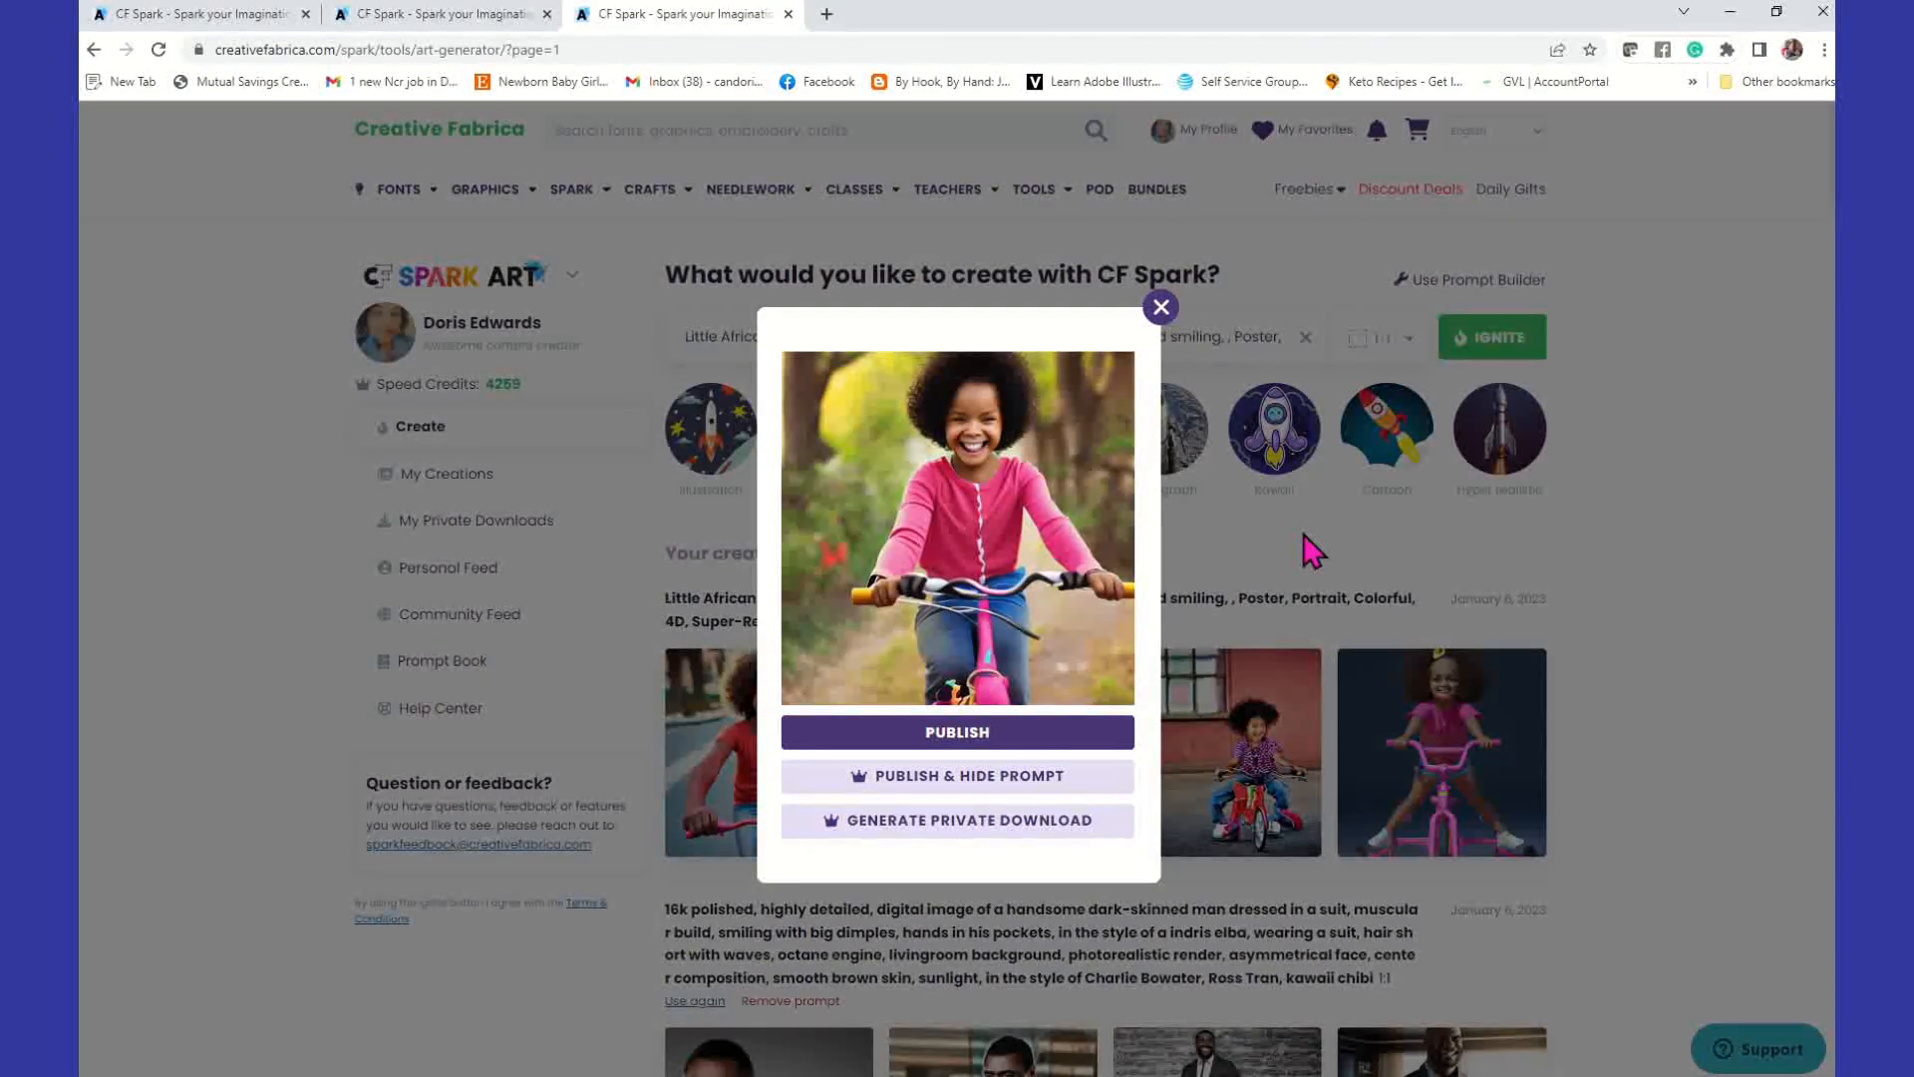
{"action": "left_click", "coordinate": [1270, 546]}
{"action": "left_click", "coordinate": [1303, 682]}
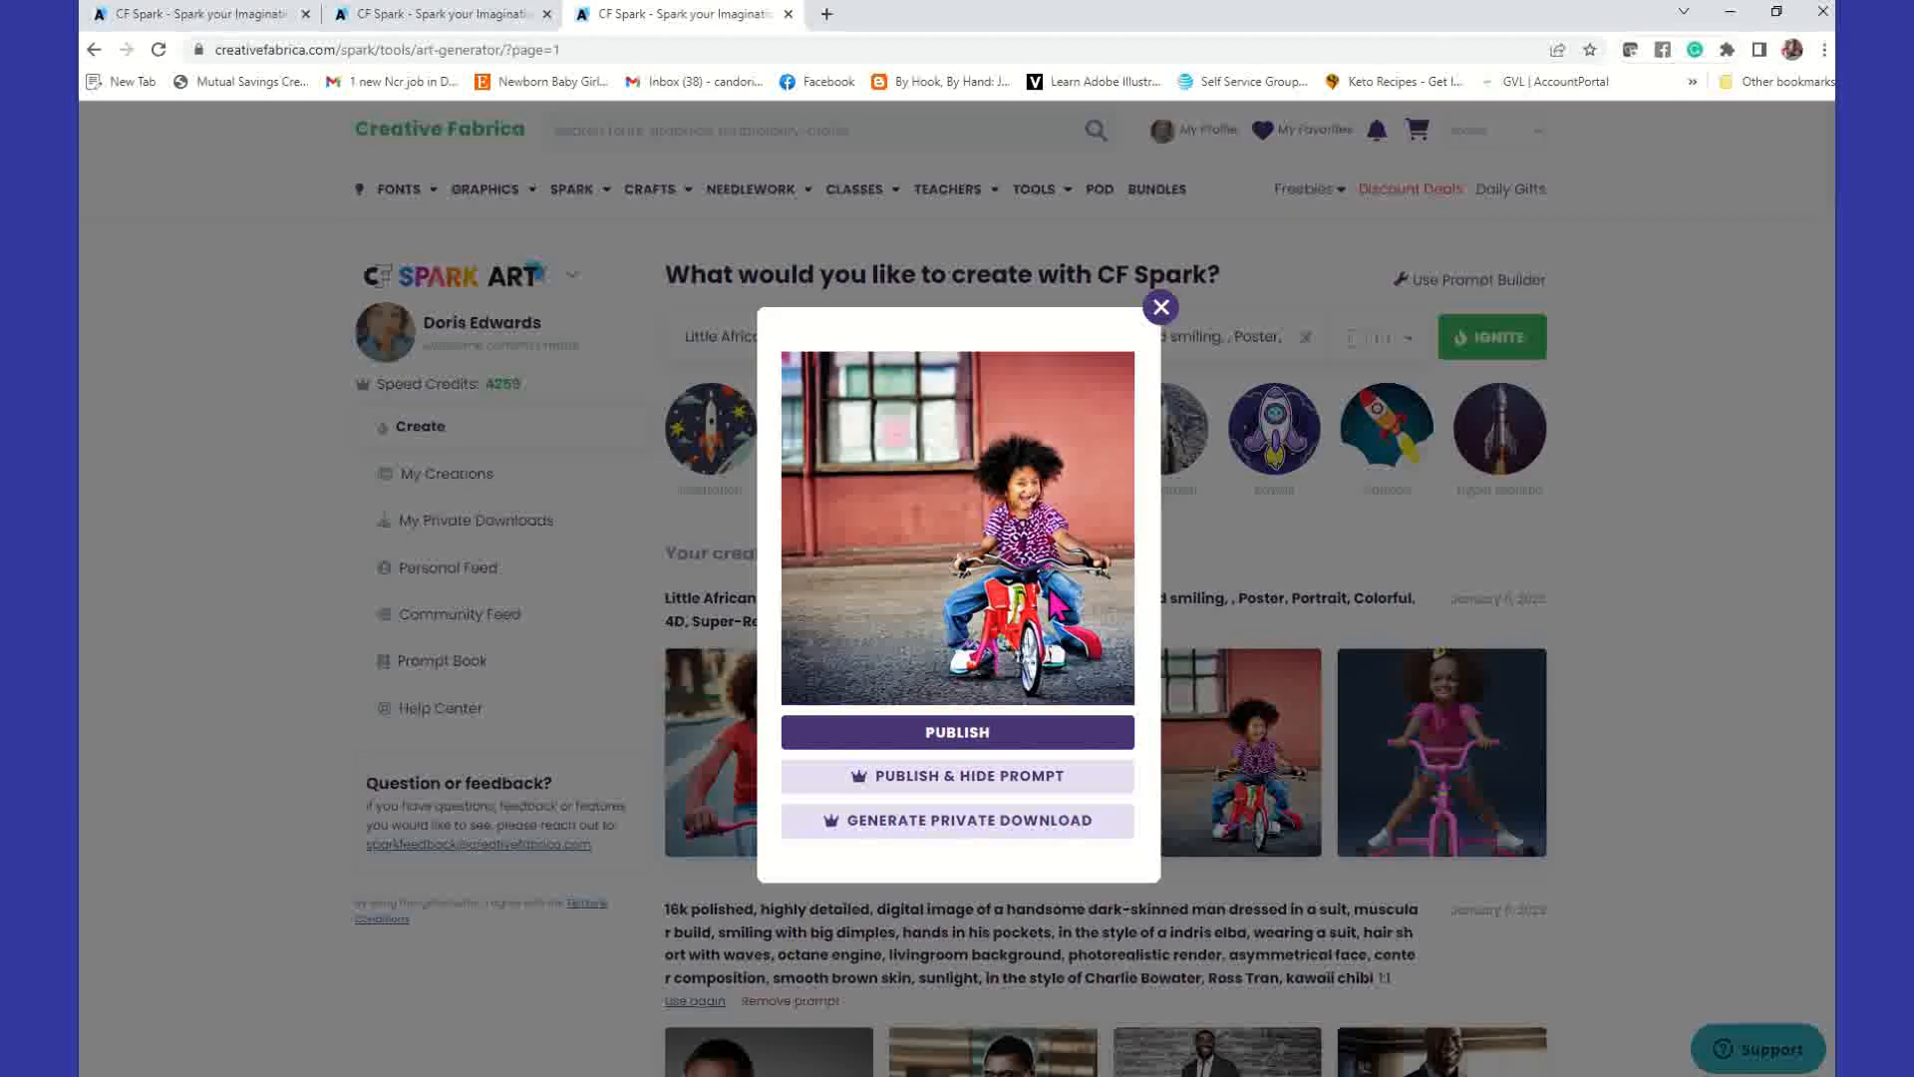
{"action": "left_click", "coordinate": [1244, 578]}
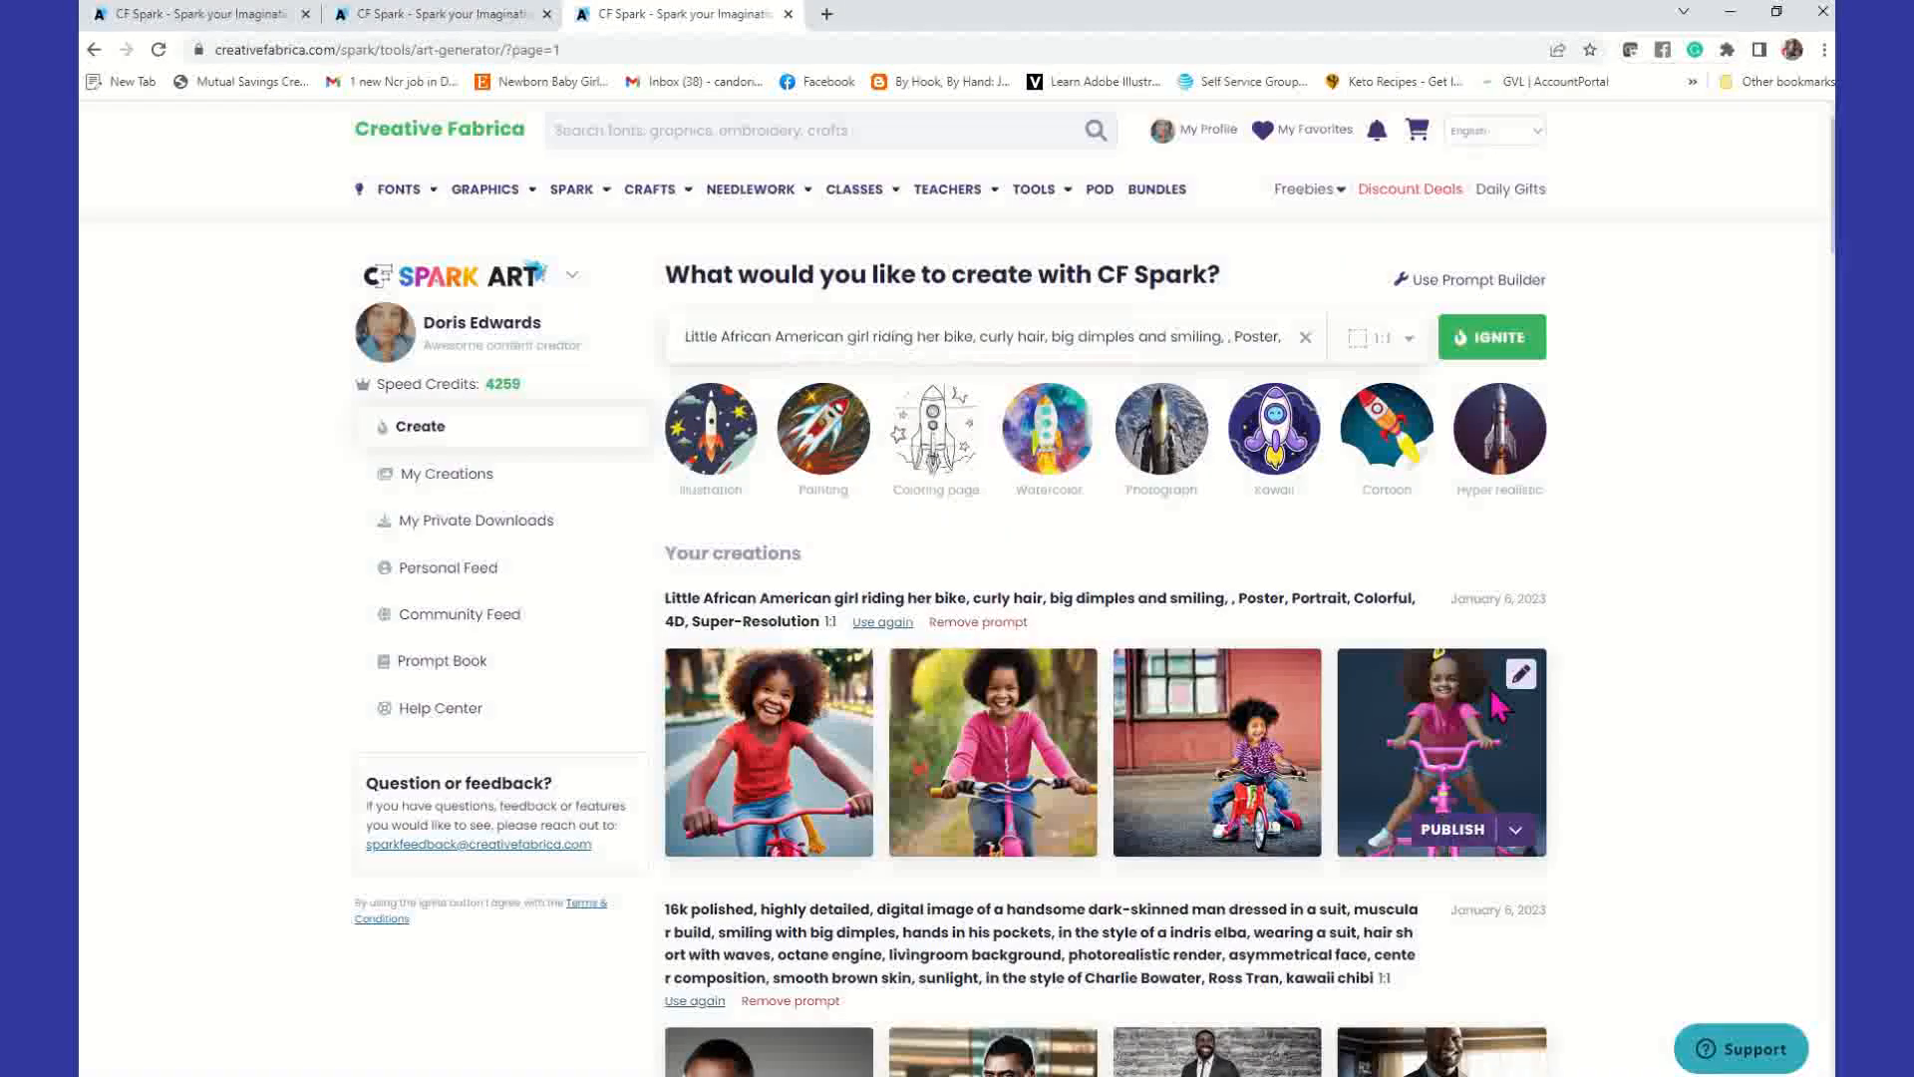
{"action": "left_click", "coordinate": [1516, 681]}
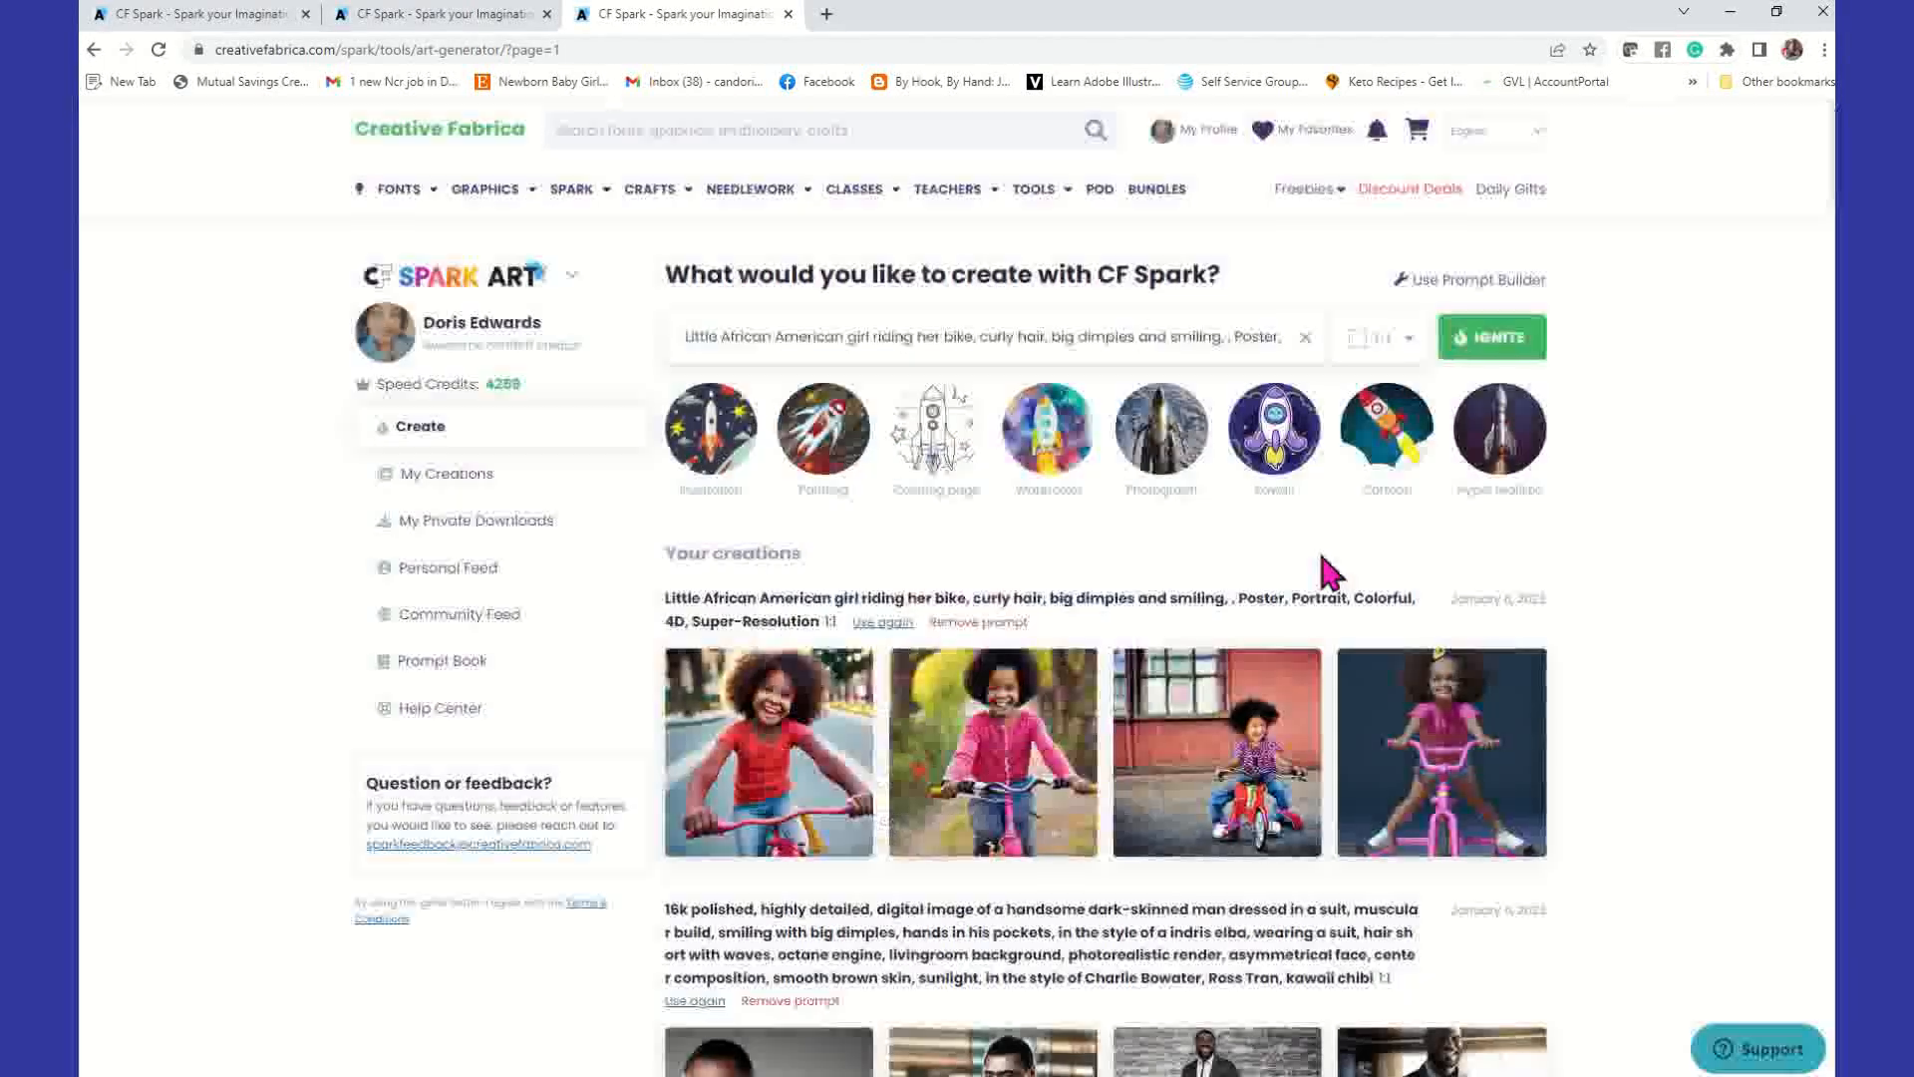
{"action": "left_click", "coordinate": [1326, 571]}
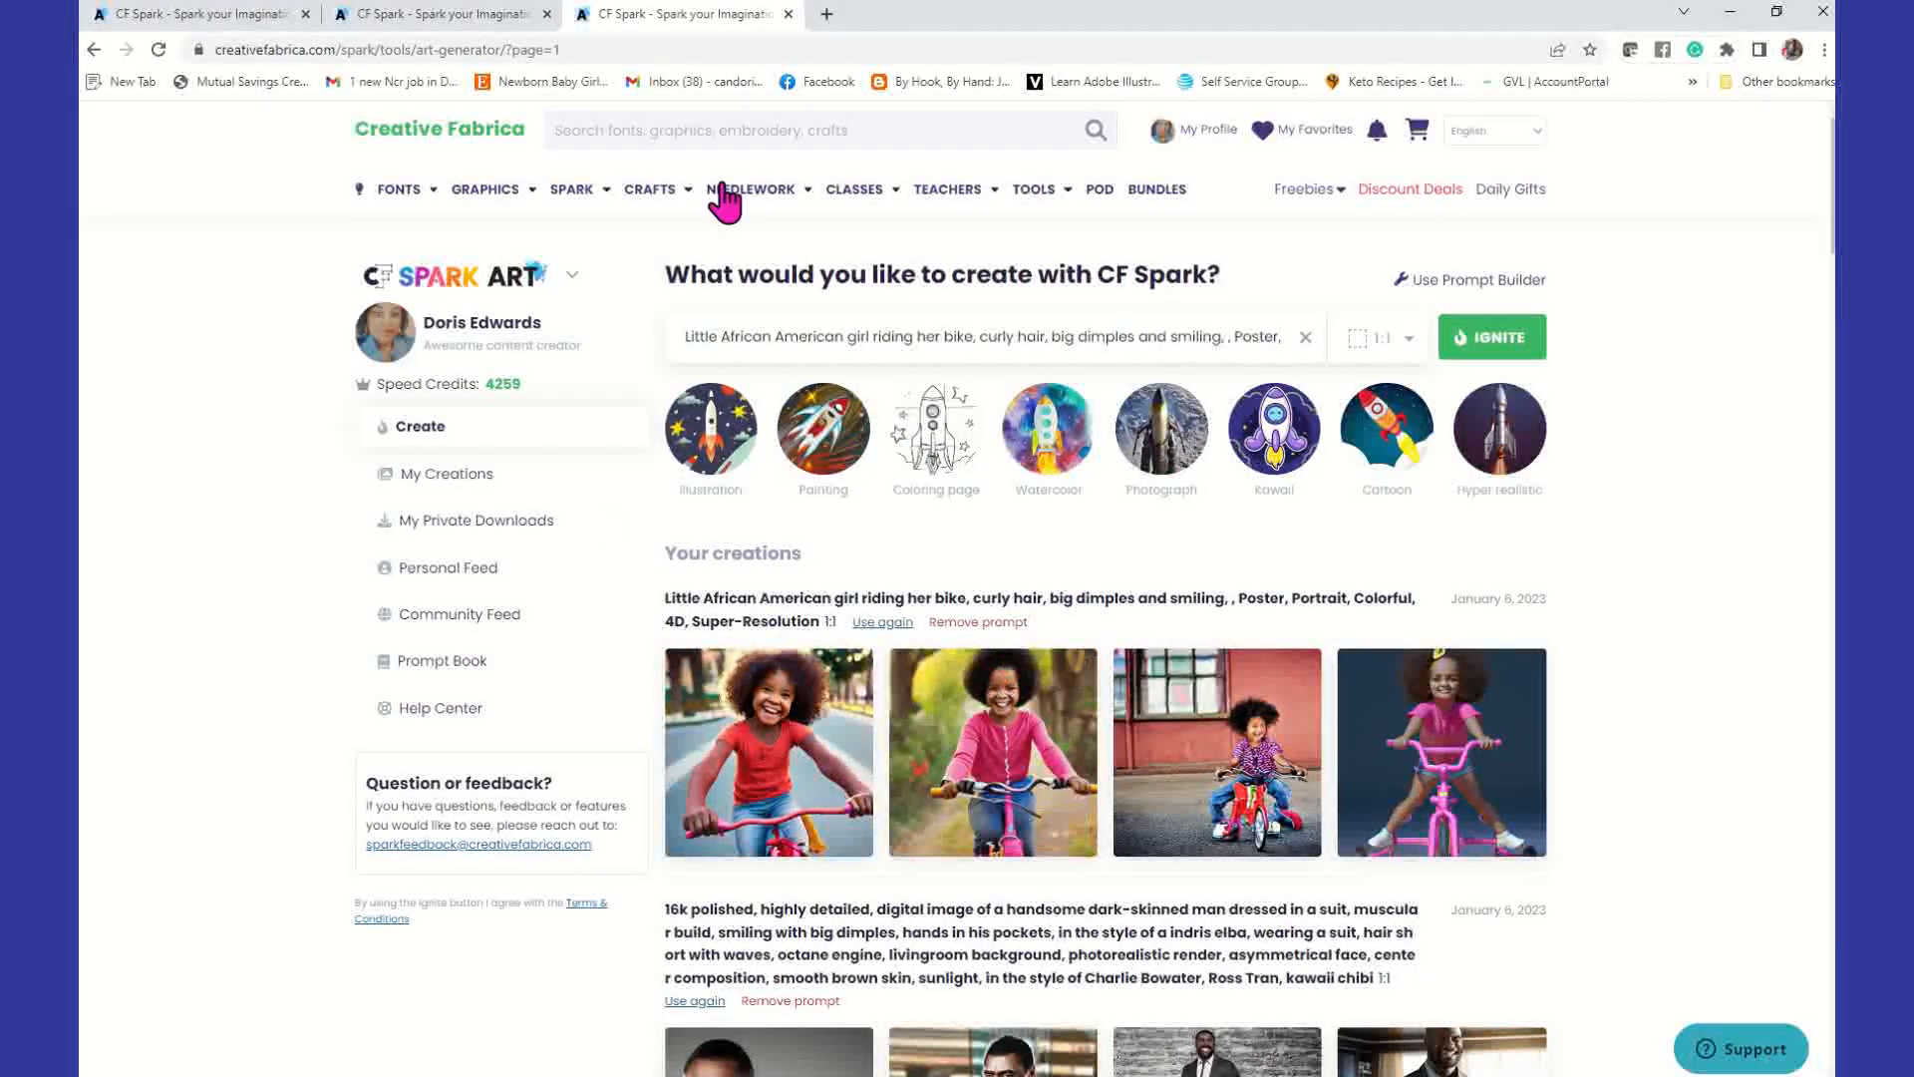
Step: Reopen the prompt in the Prompt Builder, remove "Little" and replace "girl" with "woman"
{"action": "left_click", "coordinate": [1481, 283]}
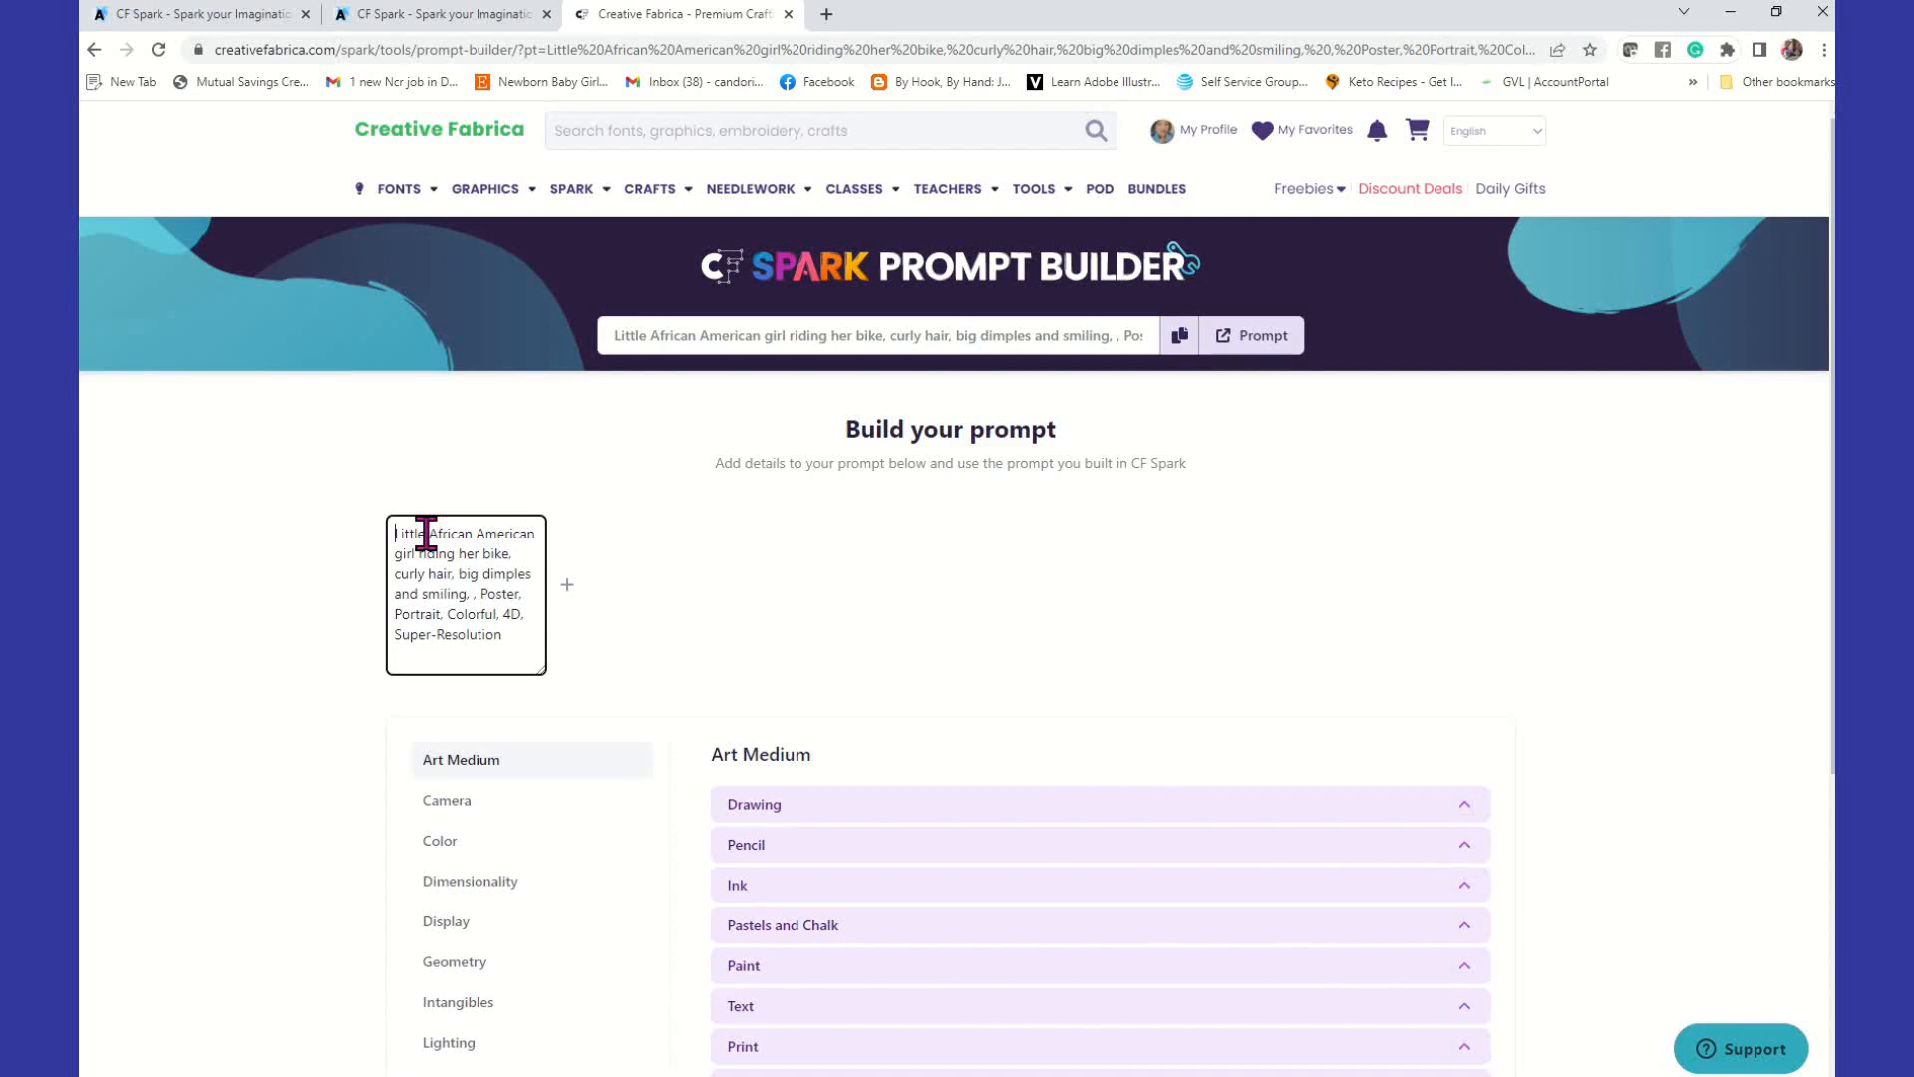
{"action": "left_click_drag", "start_coordinate": [429, 533], "coordinate": [302, 466]}
{"action": "key", "text": "BackSpace"}
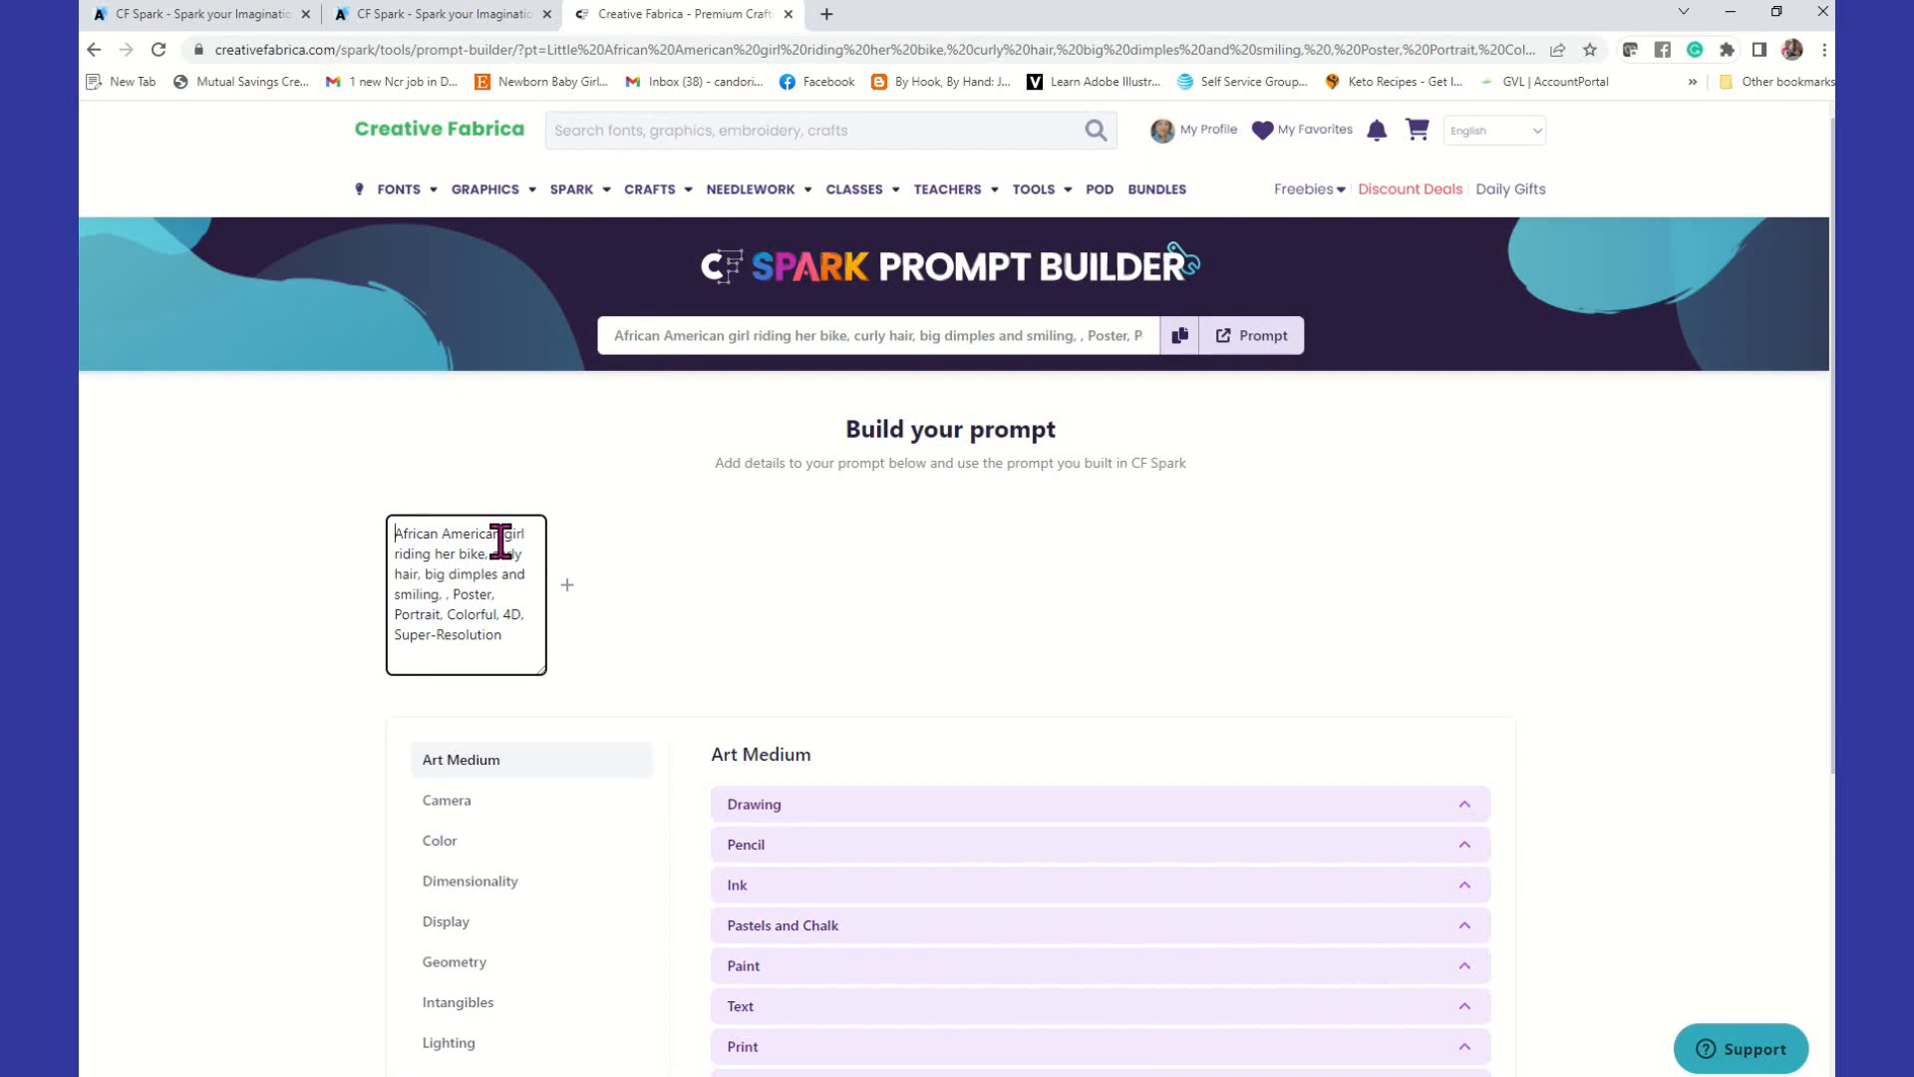
{"action": "left_click_drag", "start_coordinate": [504, 535], "coordinate": [532, 539]}
{"action": "type", "text": "woman"}
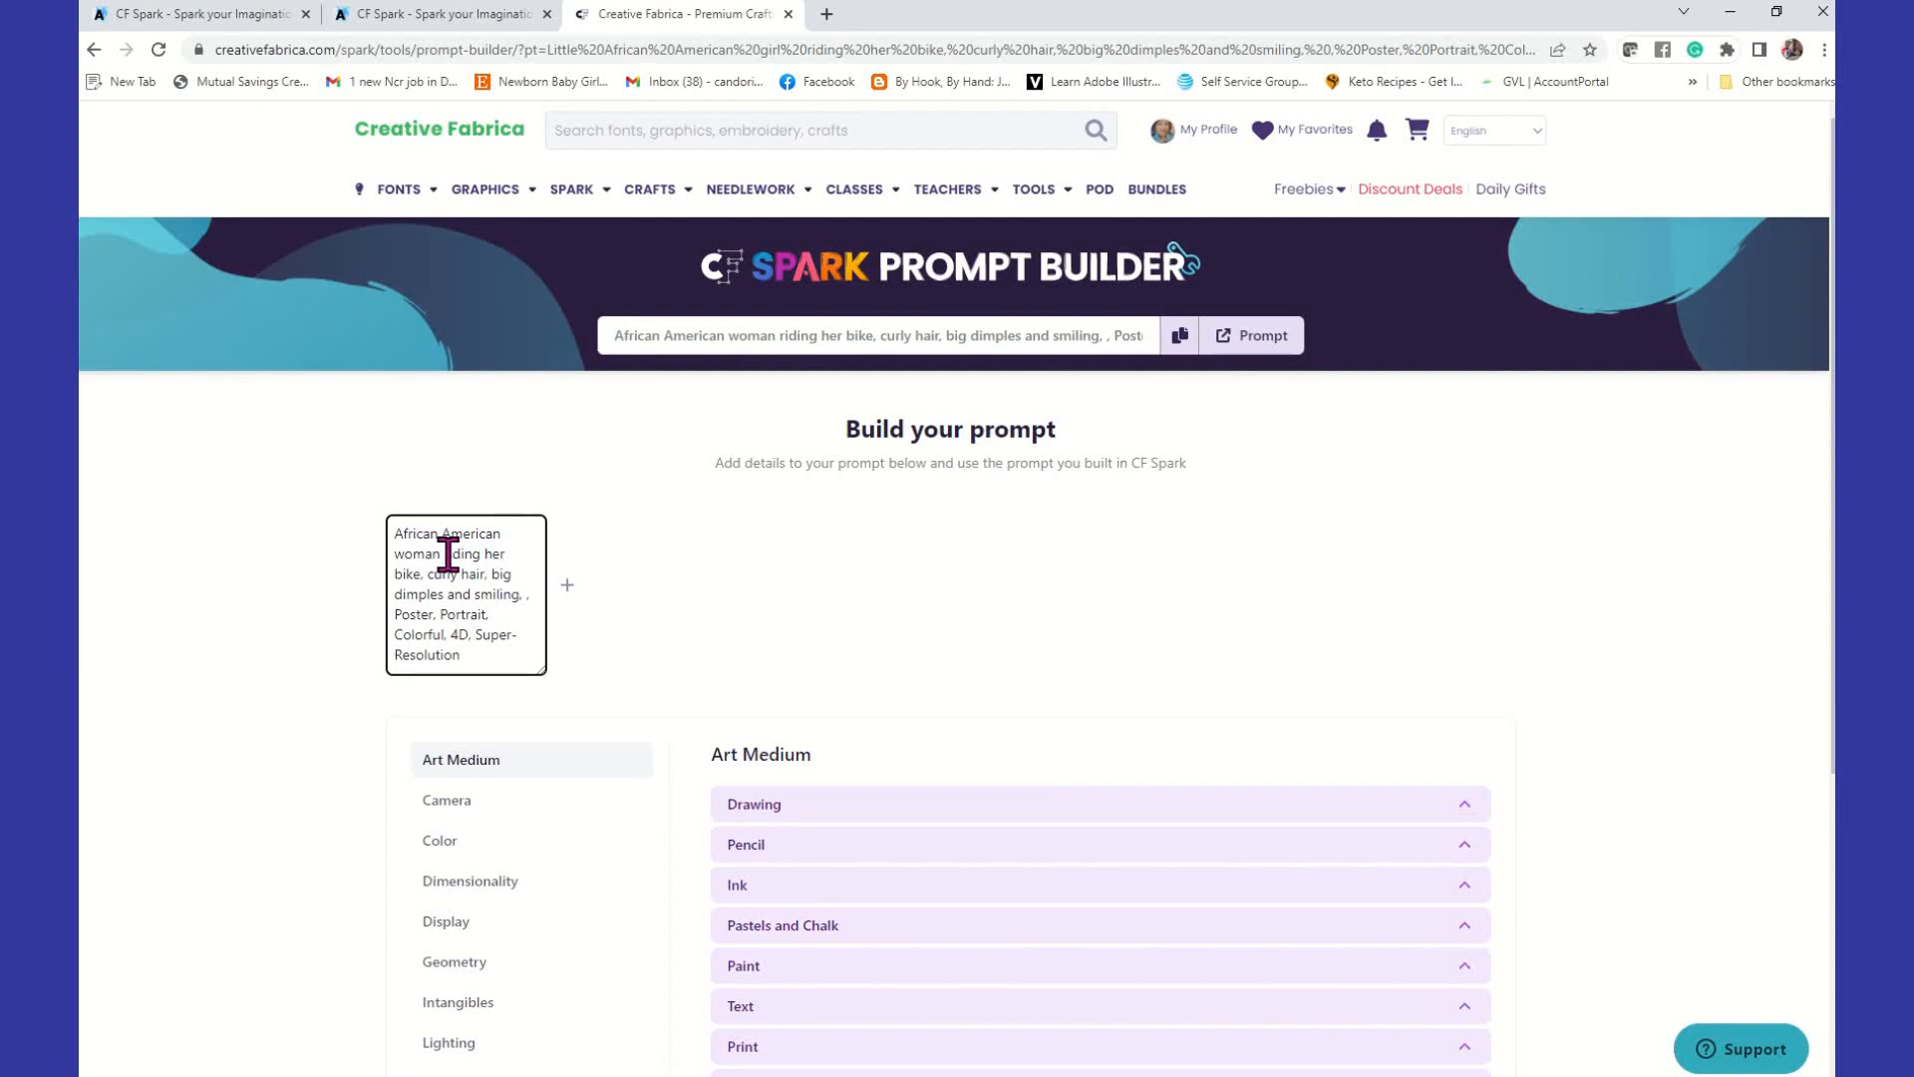
Step: Replace "riding her bike" in the prompt text with "looking in the mirror"
{"action": "mouse_move", "coordinate": [447, 555]}
{"action": "left_mouse_down"}
{"action": "mouse_move", "coordinate": [503, 553]}
{"action": "mouse_move", "coordinate": [419, 574]}
{"action": "left_mouse_up"}
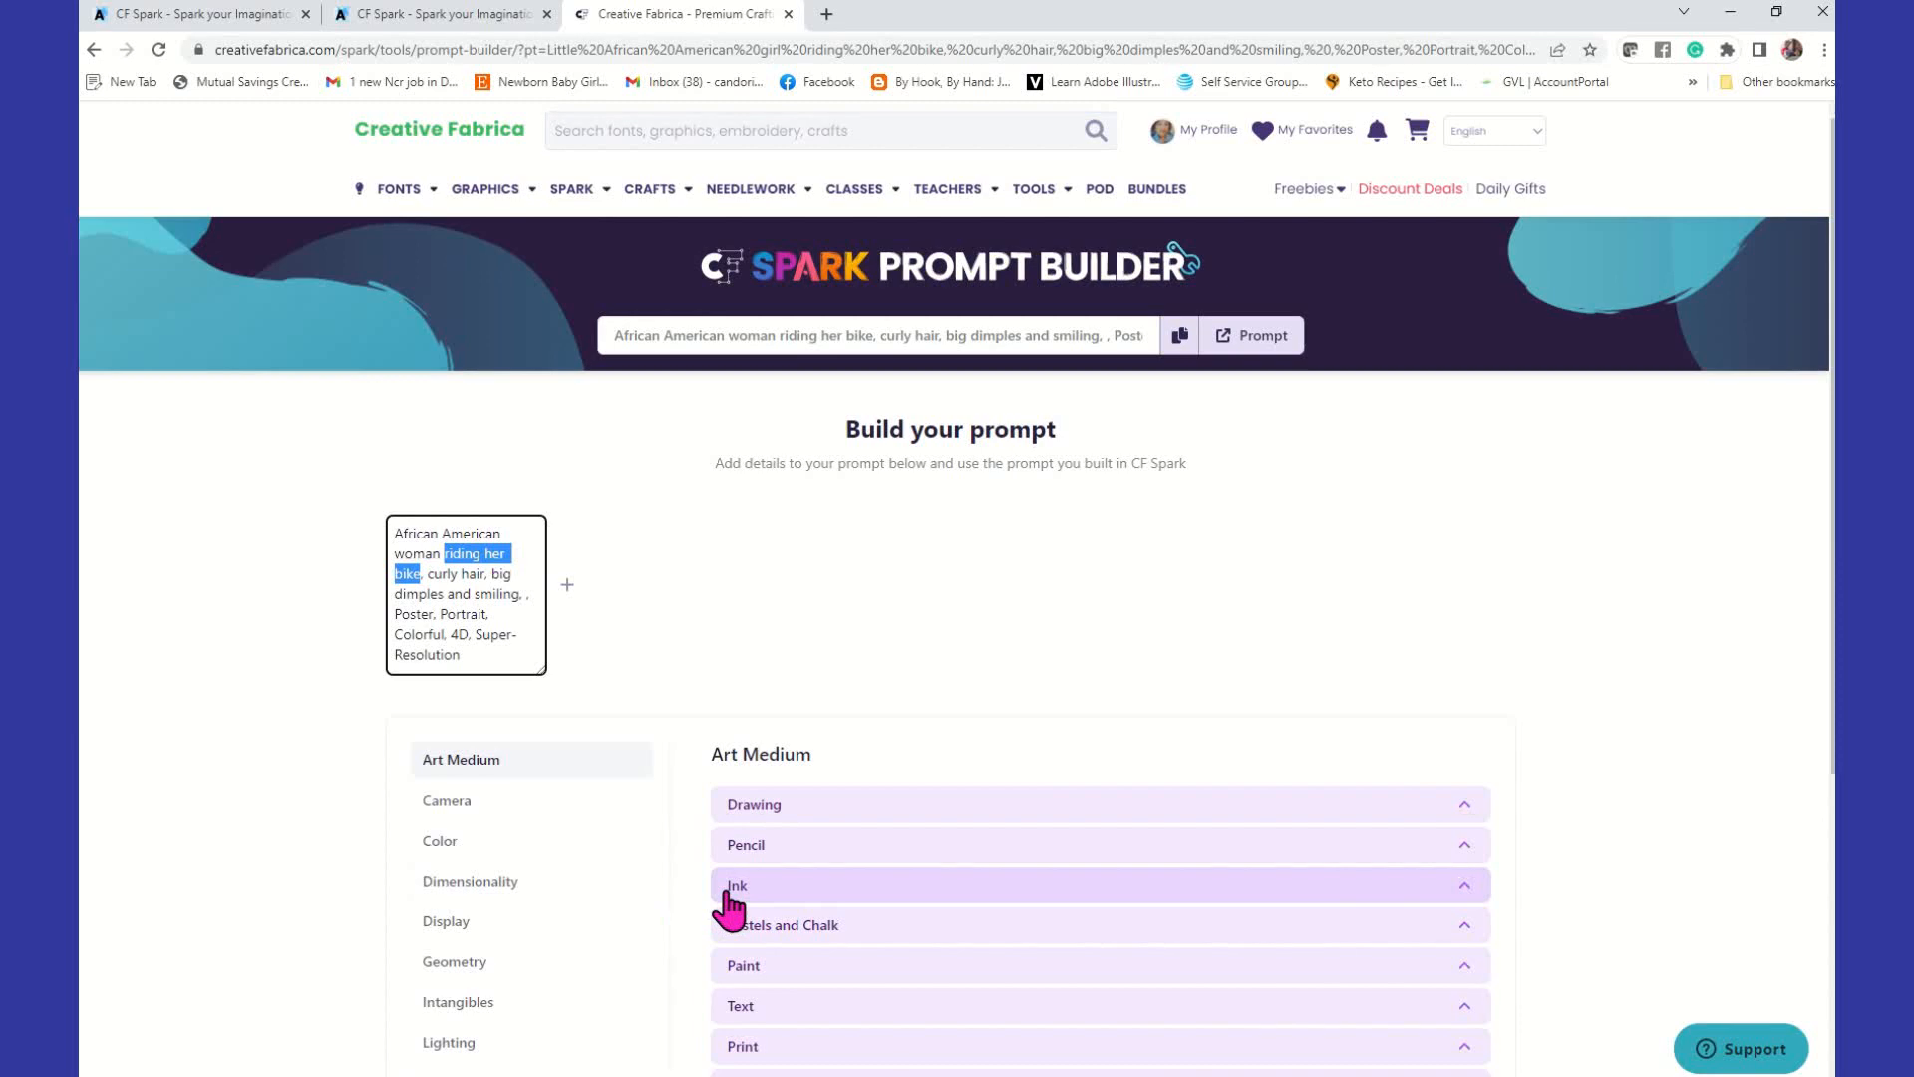
{"action": "type", "text": "looking in"}
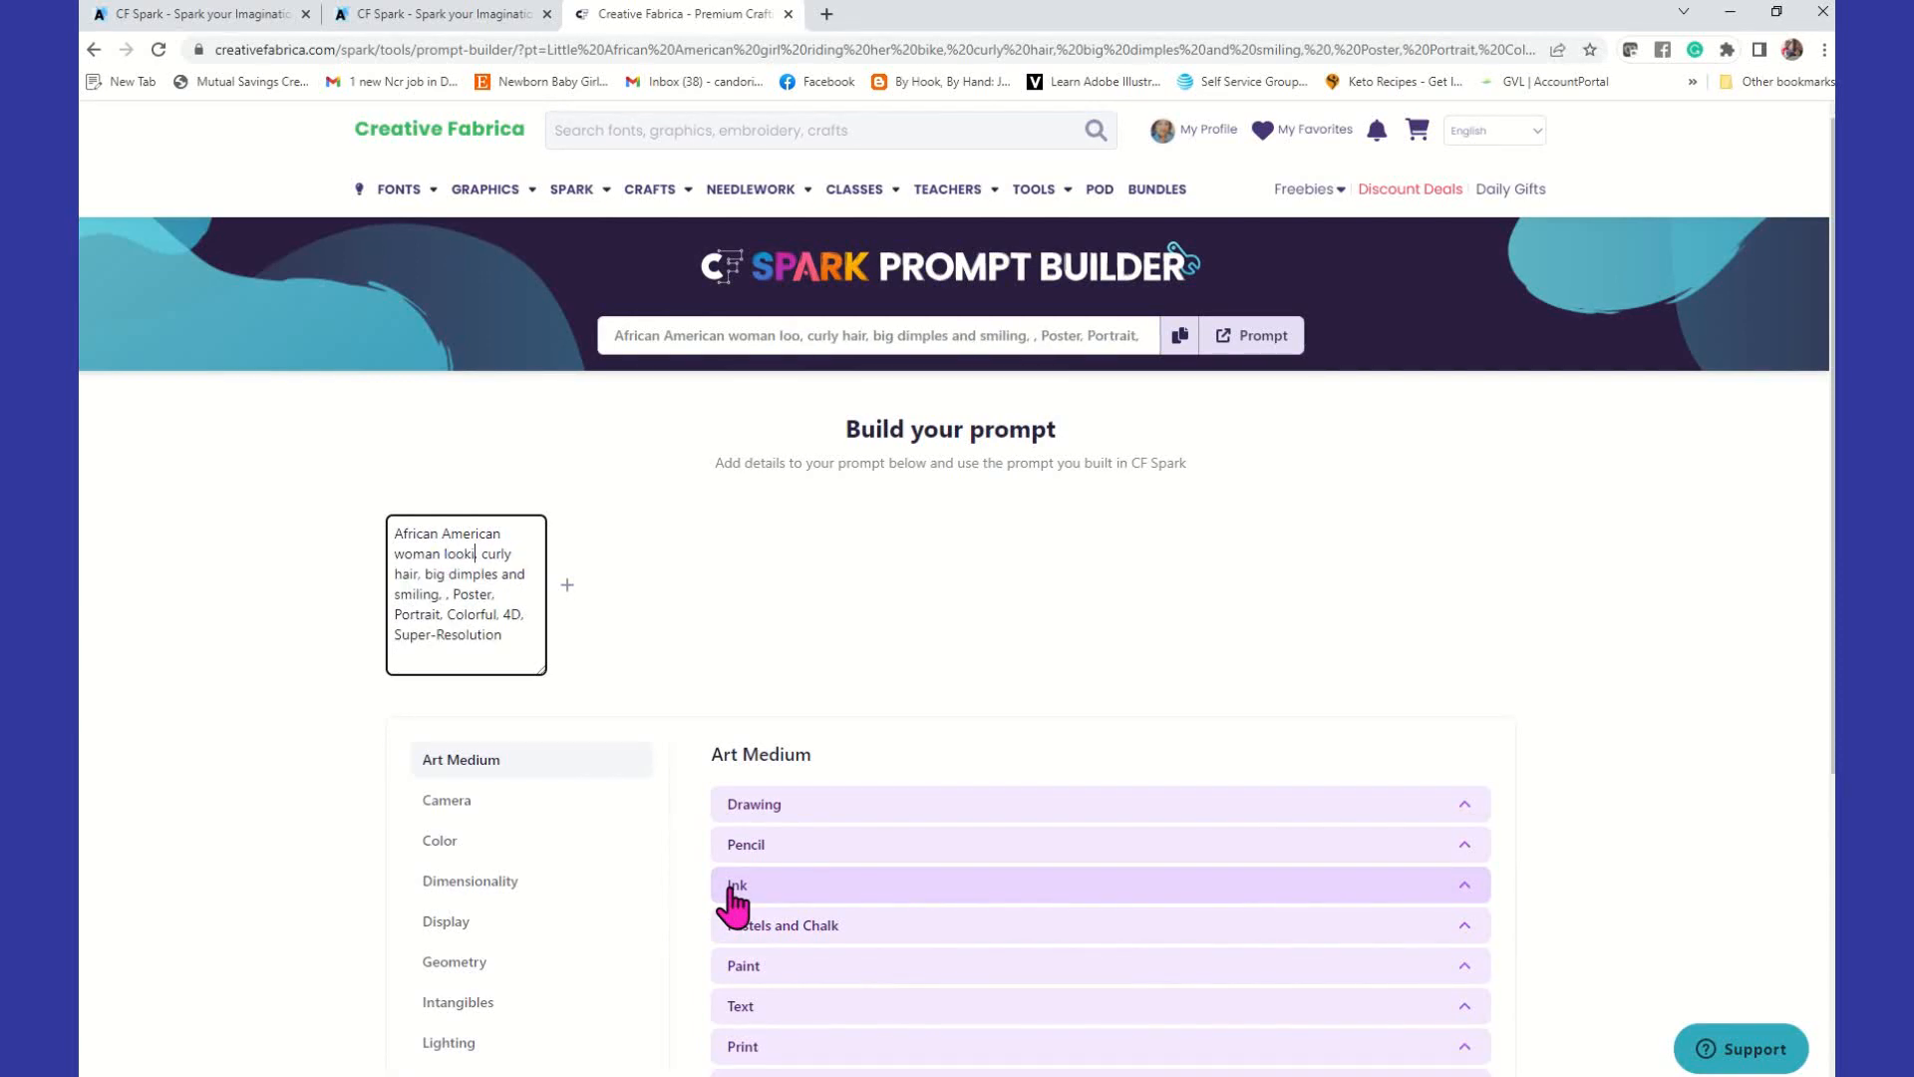
{"action": "type", "text": " the m"}
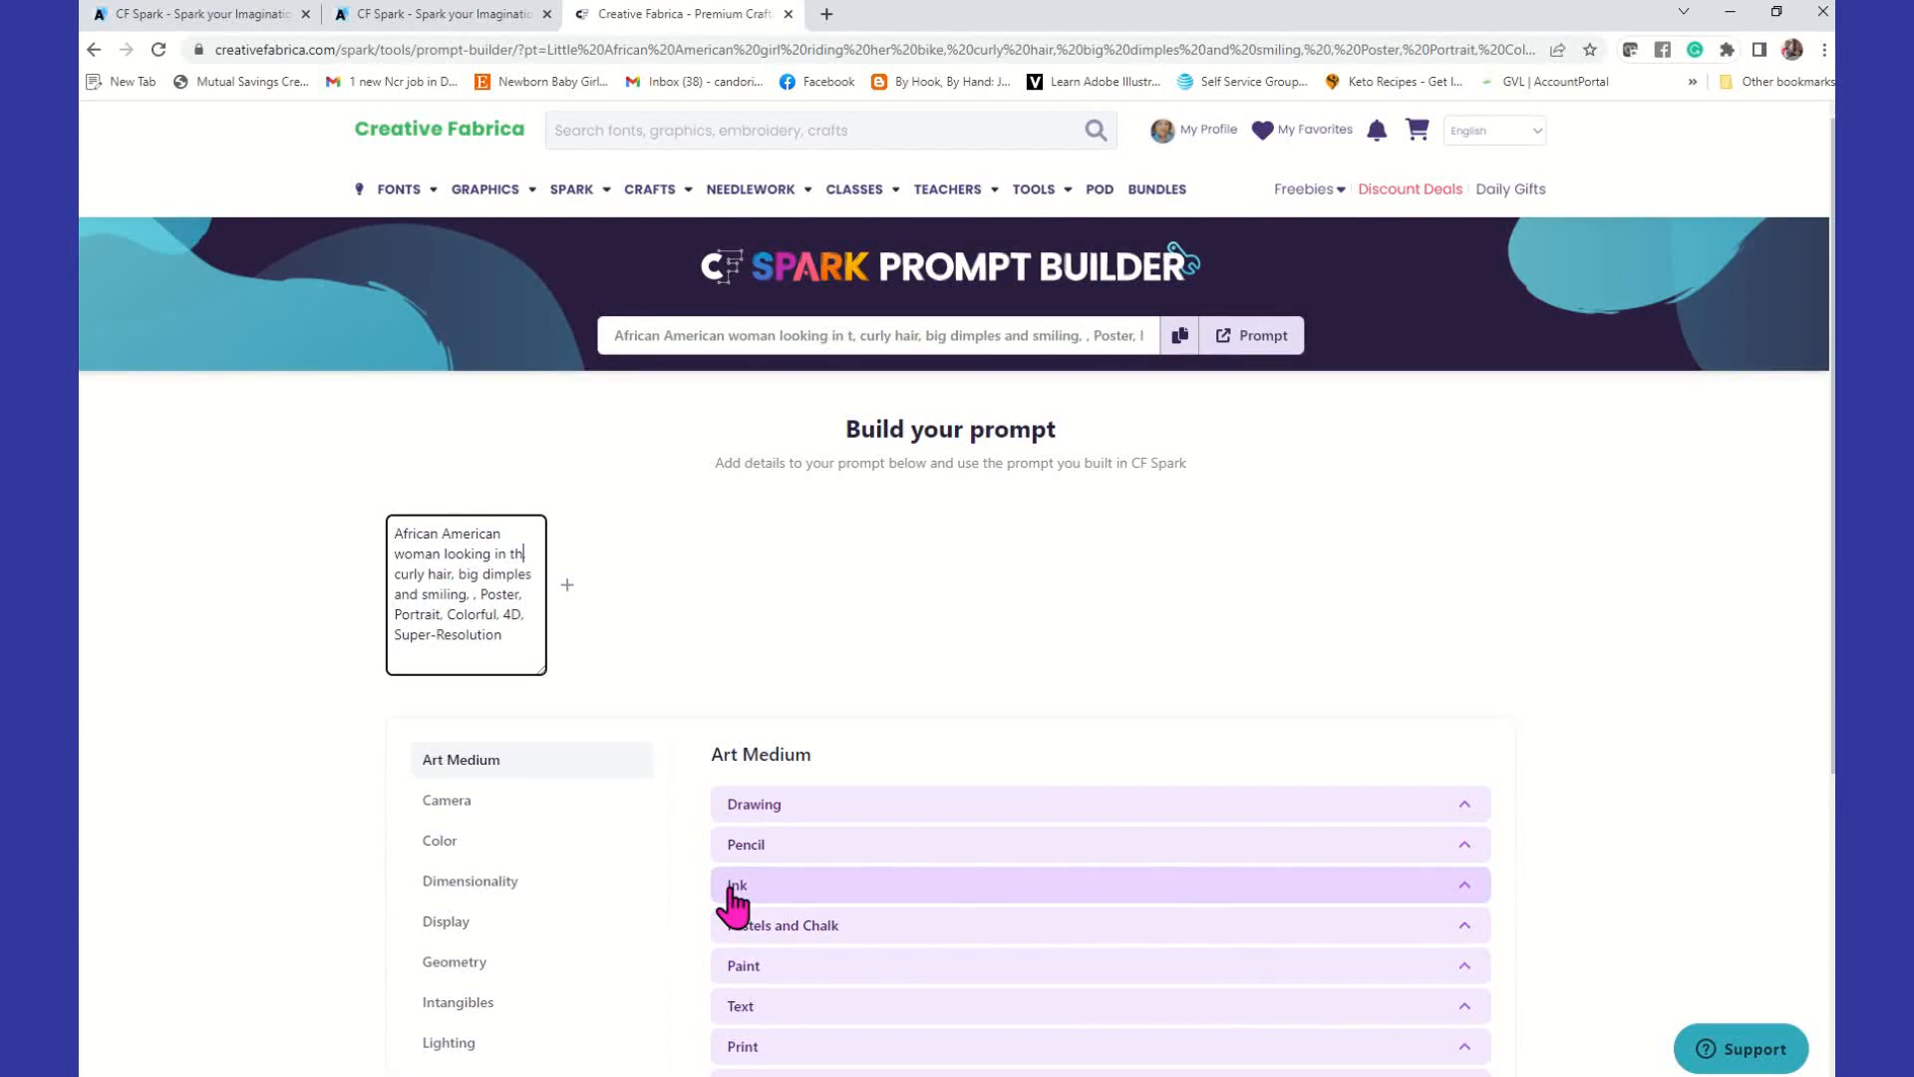
{"action": "type", "text": "irror"}
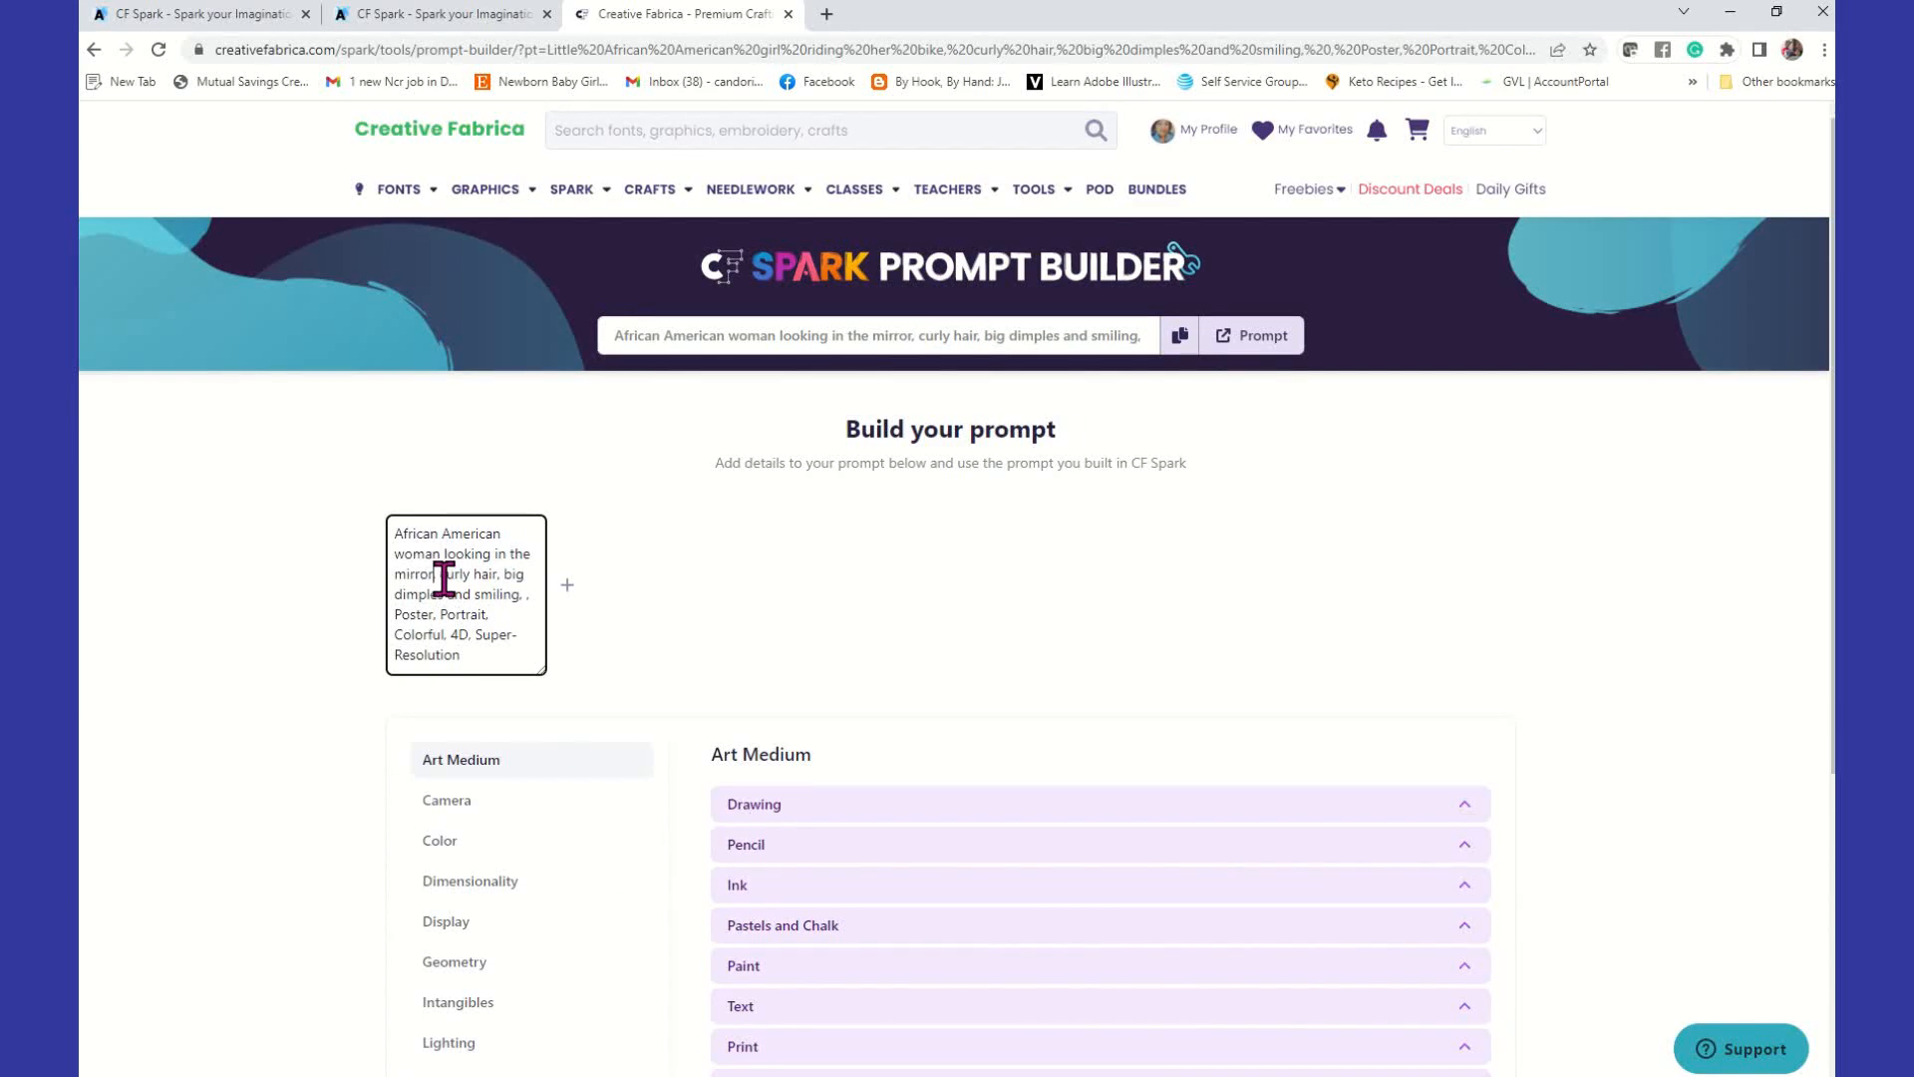
Step: Change the hair description in the prompt from "curly hair" to "long way hair"
{"action": "left_click_drag", "start_coordinate": [441, 575], "coordinate": [470, 575]}
{"action": "type", "text": "lomg"}
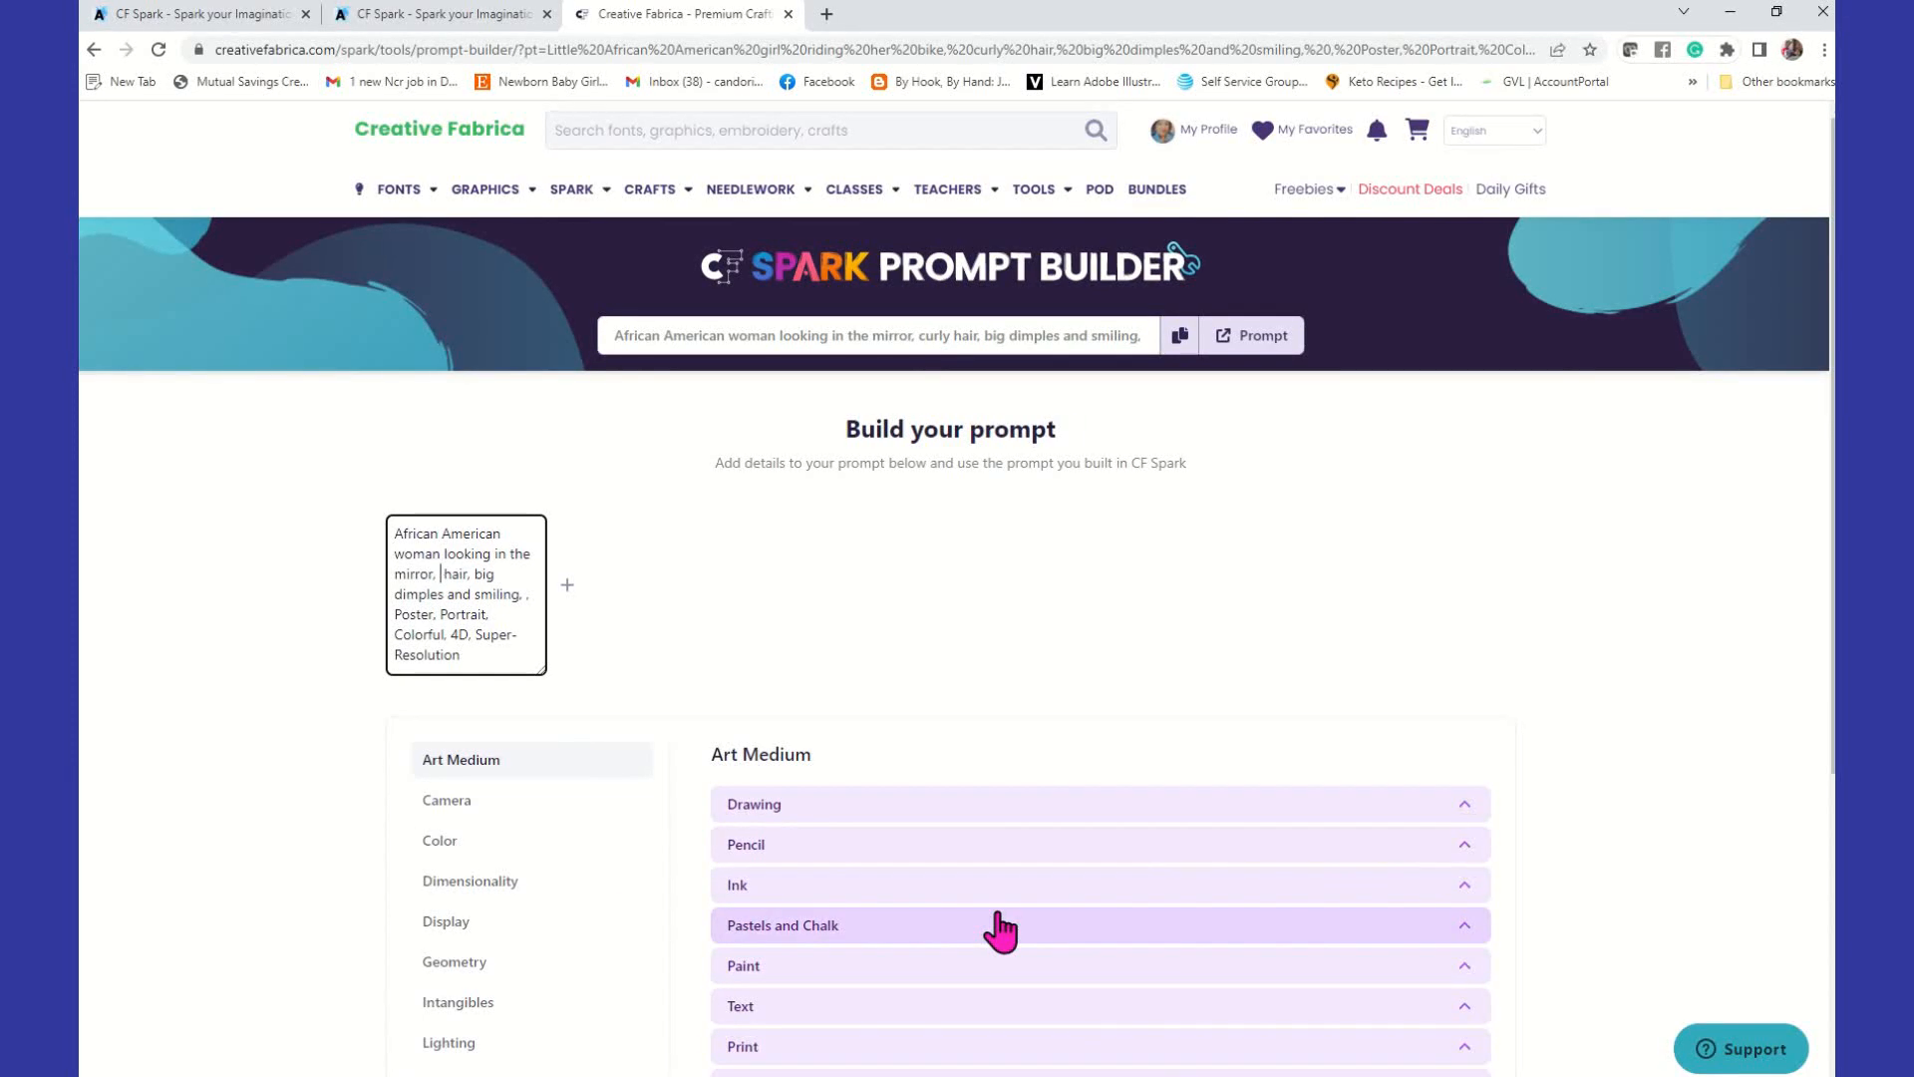
{"action": "key", "text": "BackSpace"}
{"action": "key", "text": "BackSpace"}
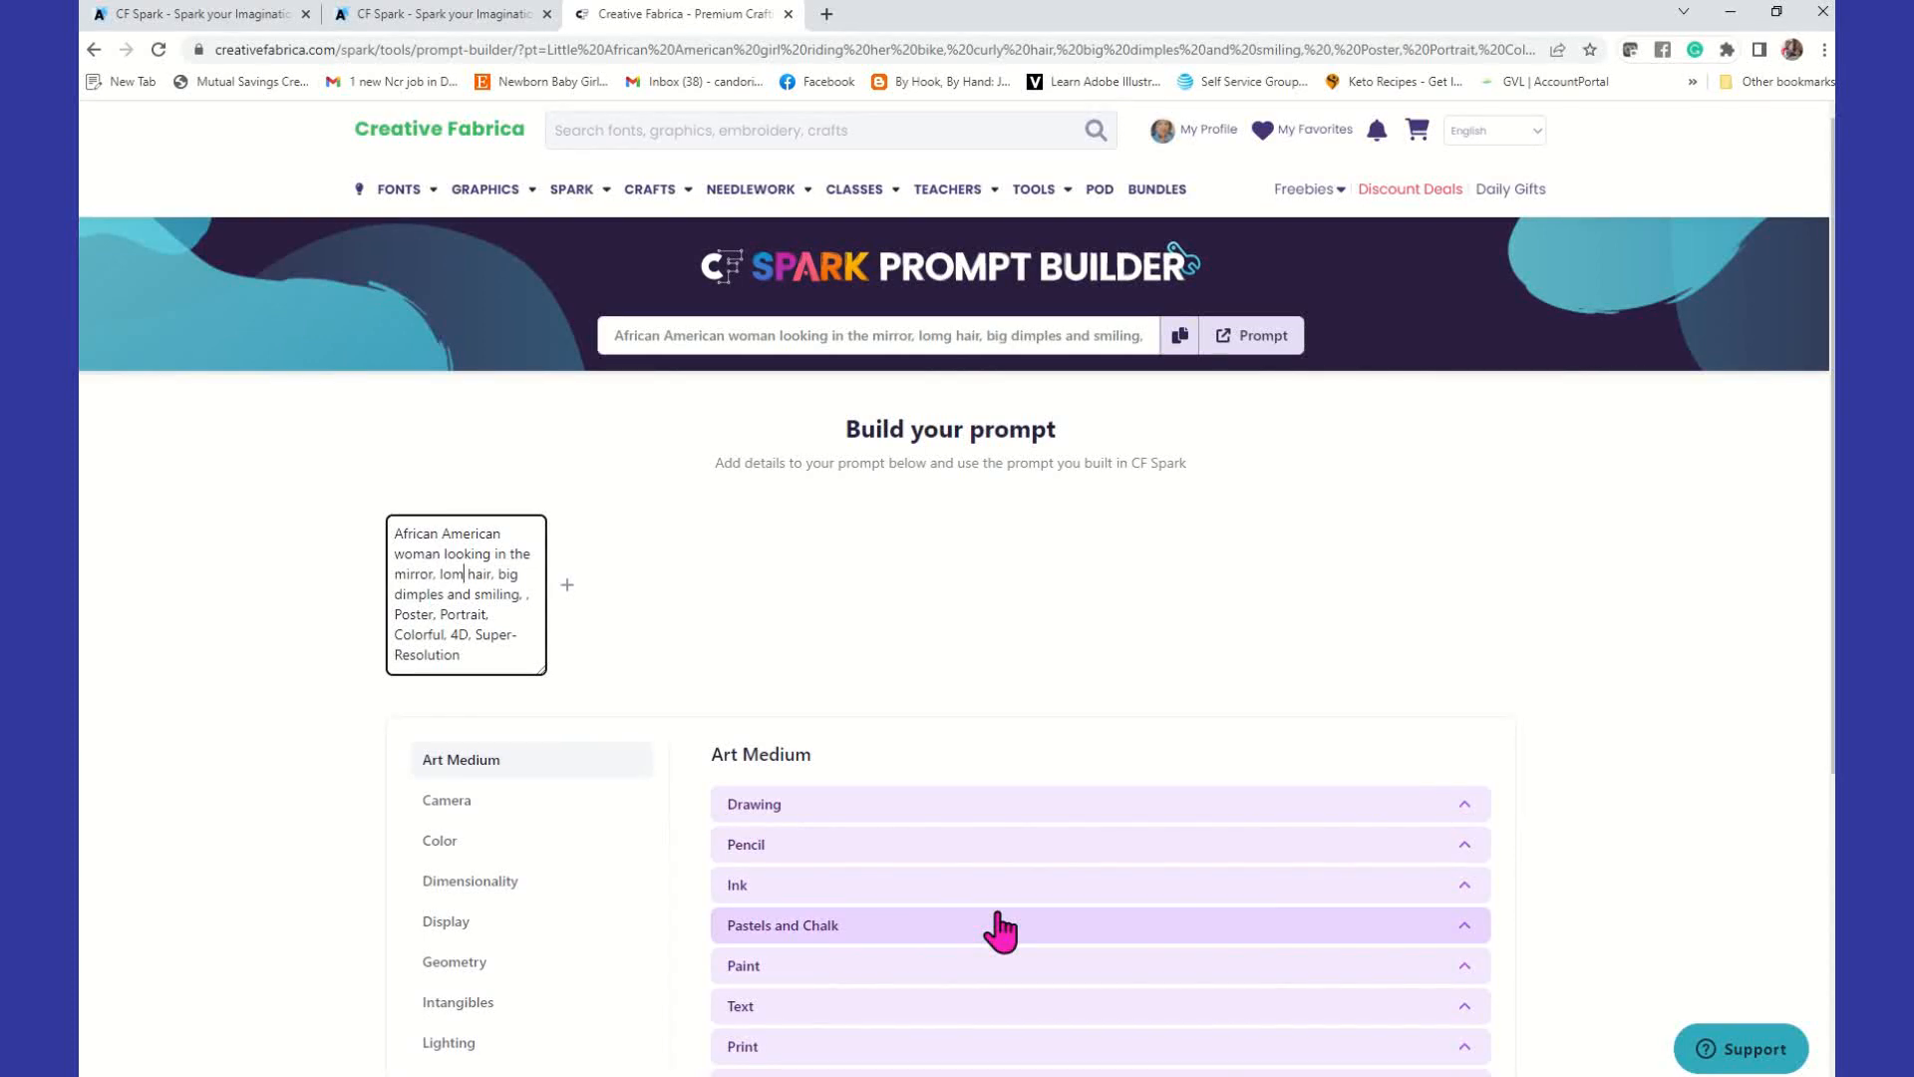
{"action": "type", "text": "ng"}
{"action": "type", "text": " way ha"}
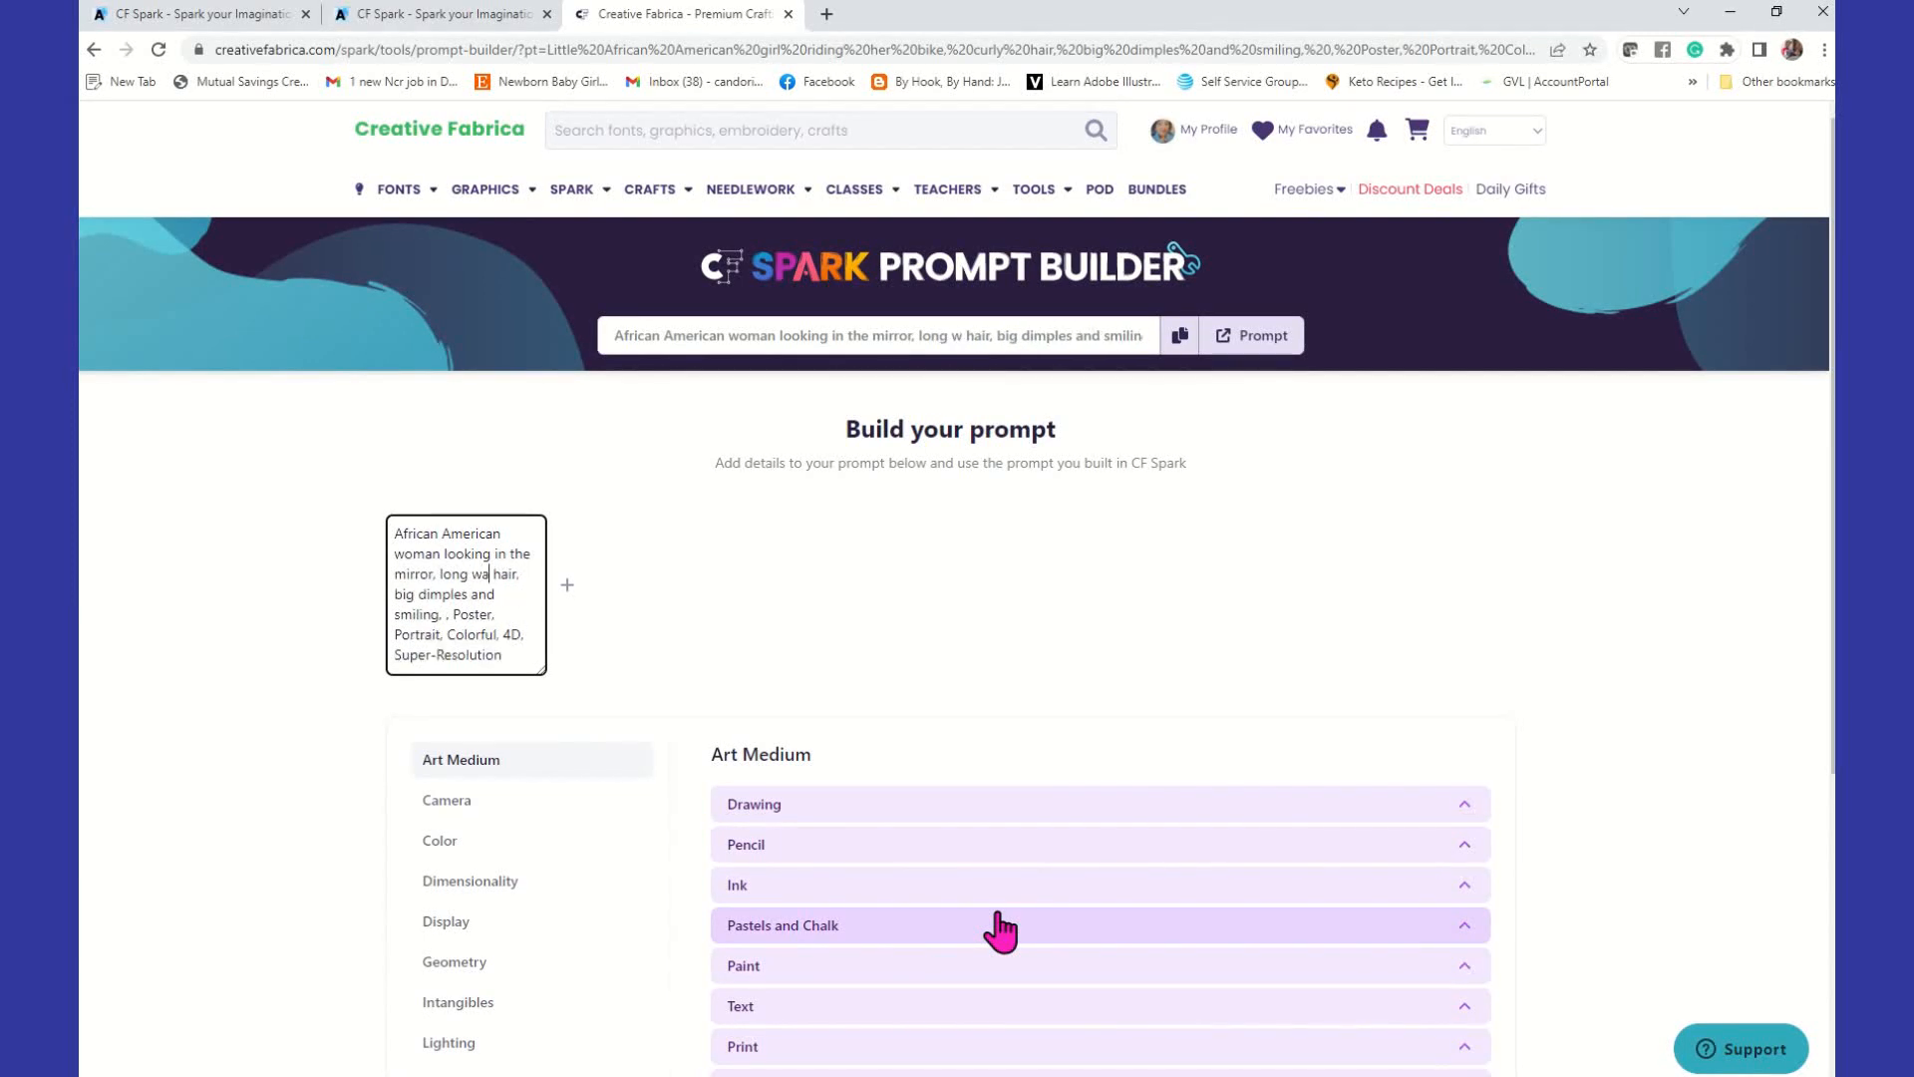
{"action": "type", "text": "ir"}
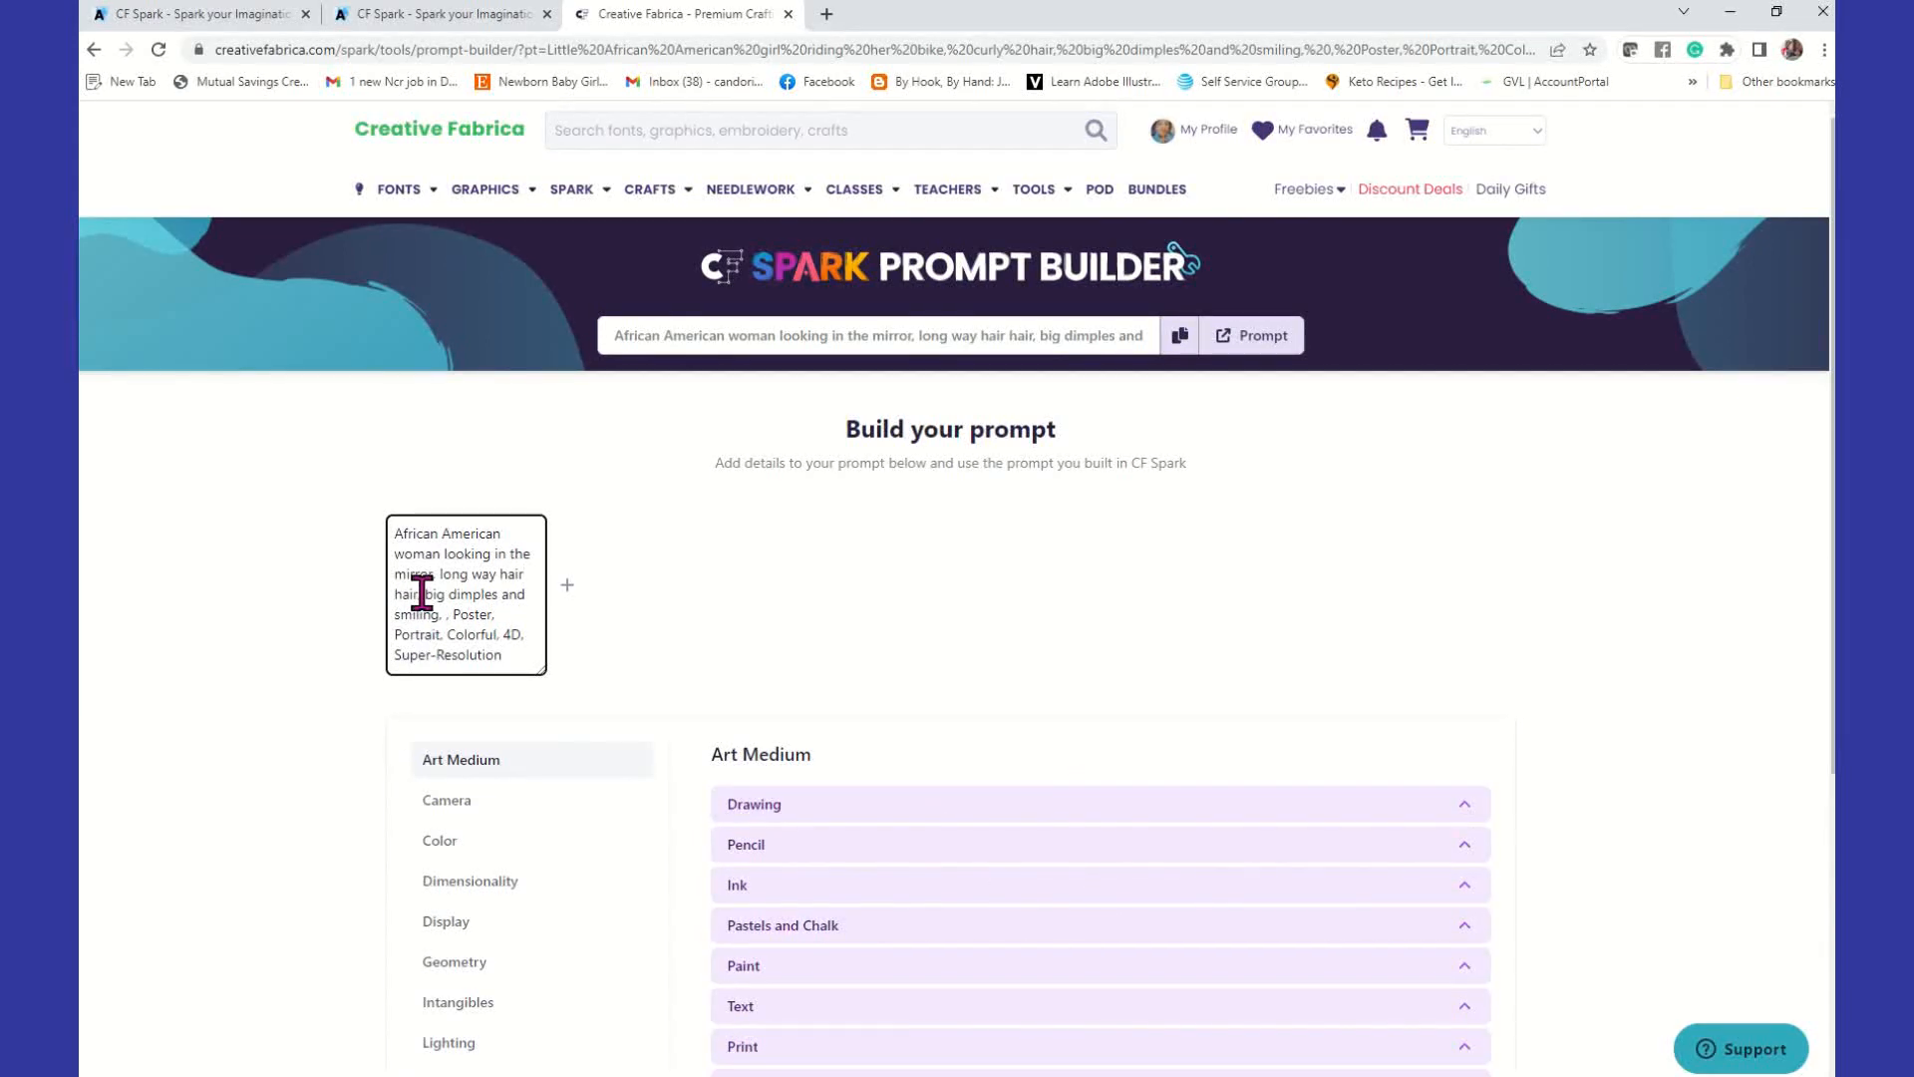
{"action": "key", "text": "BackSpace"}
{"action": "key", "text": "BackSpace"}
{"action": "key", "text": "BackSpace"}
{"action": "key", "text": "BackSpace"}
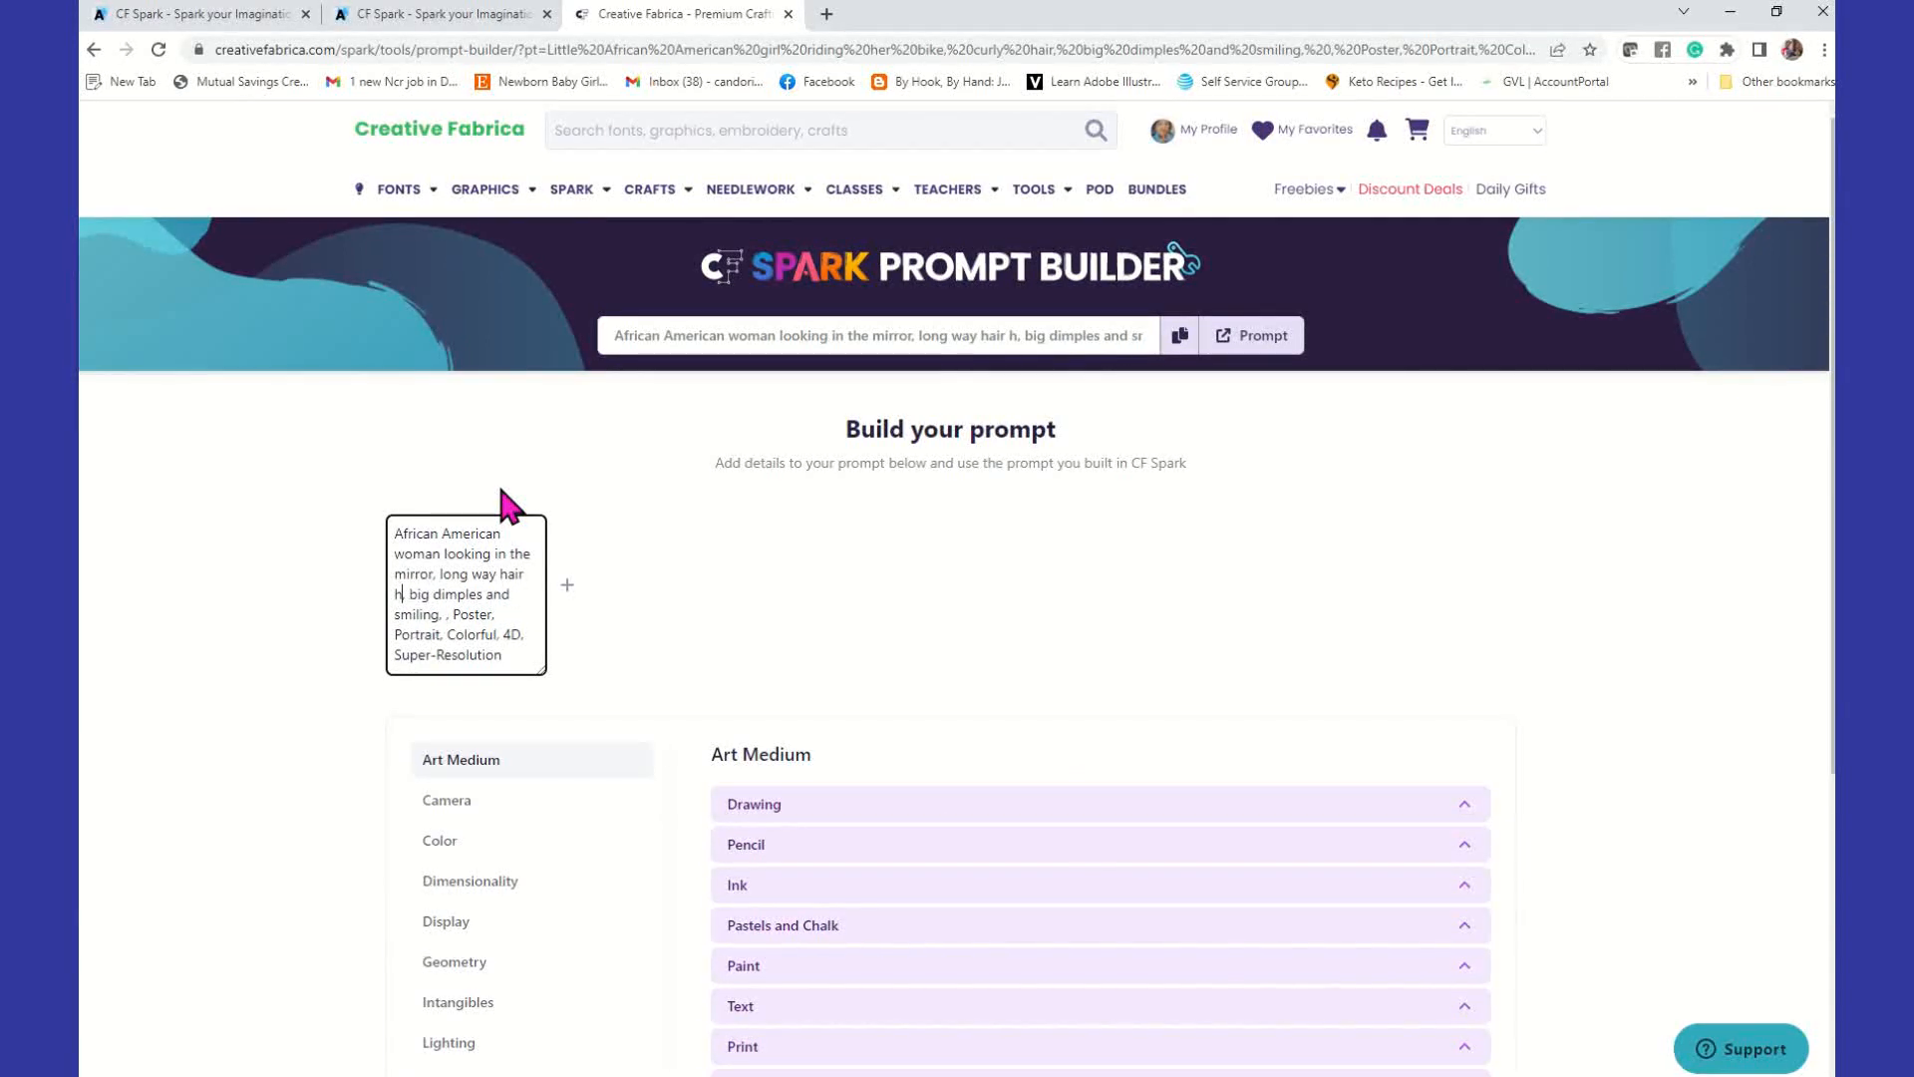
{"action": "key", "text": "BackSpace"}
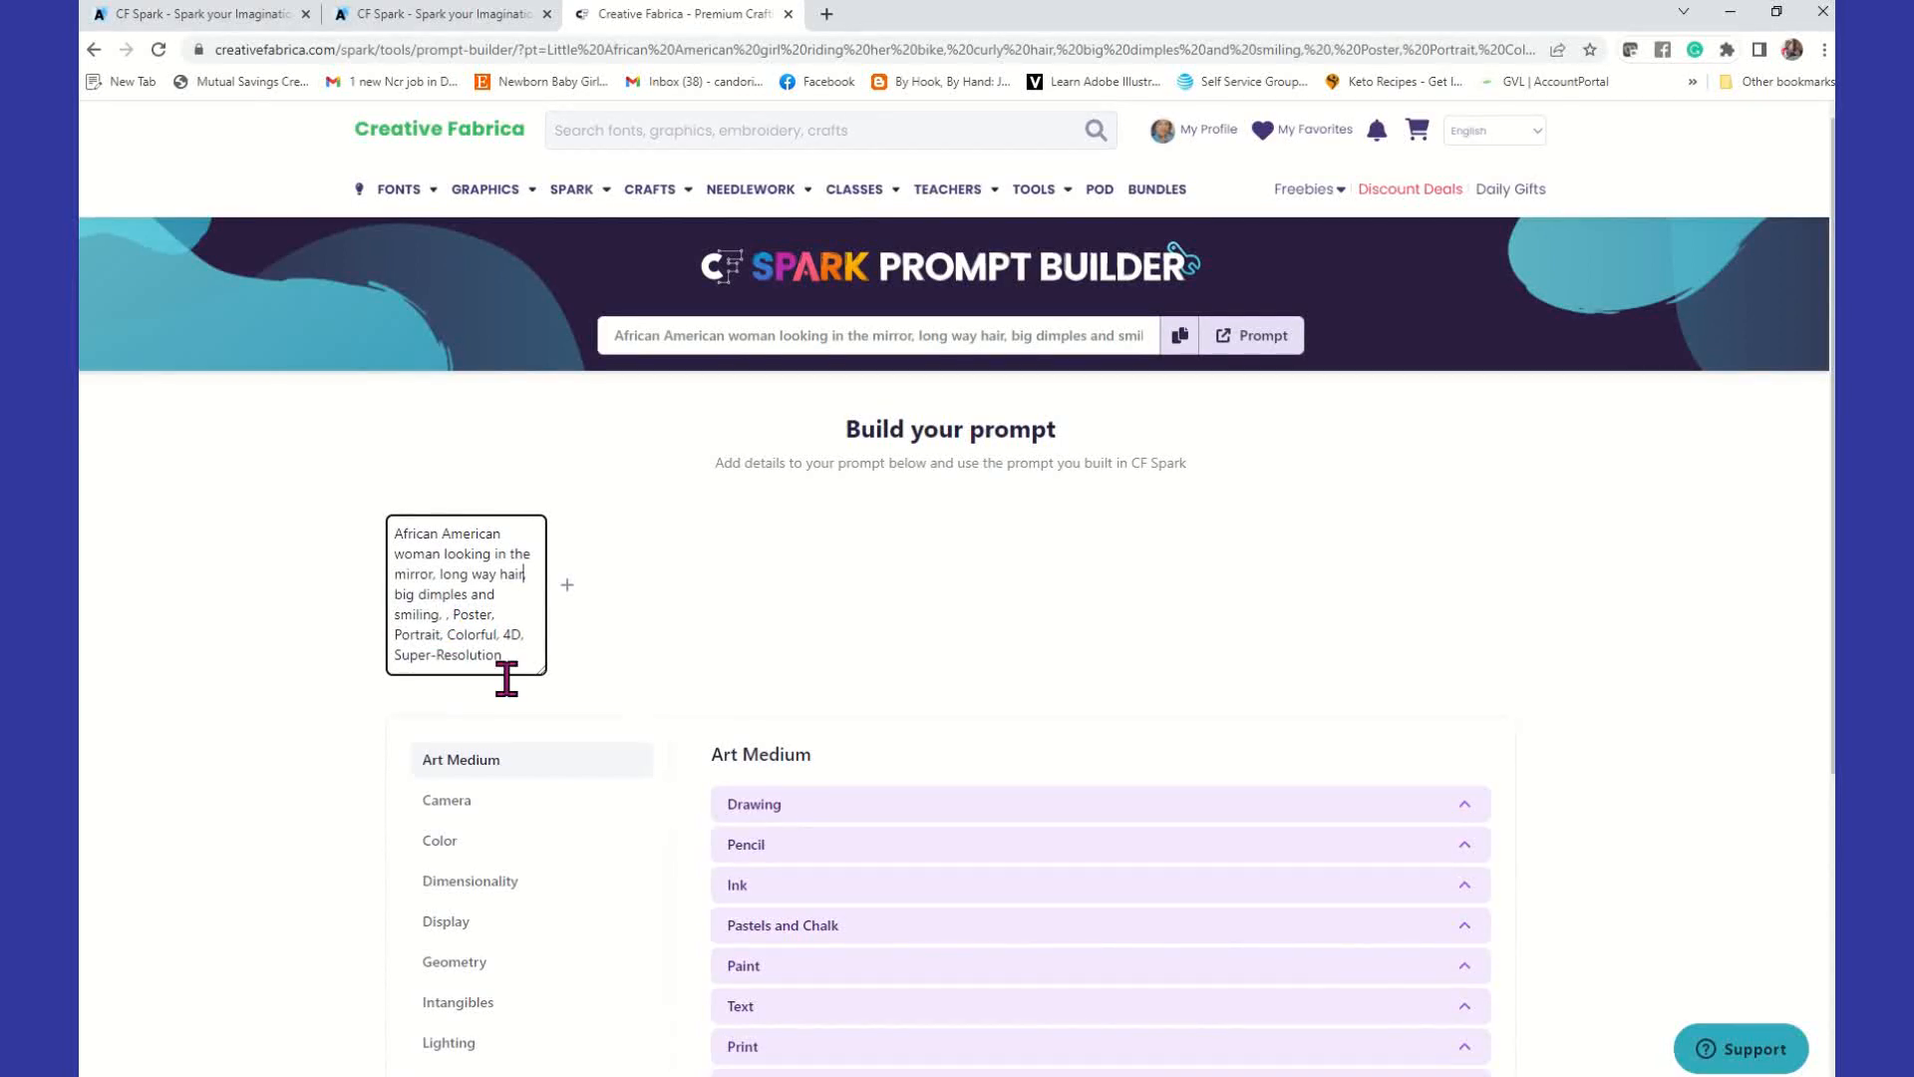
Step: Remove the extra space before "Poster" and add a comma after "Super-Resolution" at the end of the prompt text
{"action": "left_click", "coordinate": [453, 614]}
{"action": "key", "text": "BackSpace"}
{"action": "left_click", "coordinate": [510, 654]}
{"action": "type", "text": ","}
Step: Add the Ultrabright style from the Types group of the Lighting category to the prompt
{"action": "scroll", "coordinate": [658, 638], "scroll_direction": "down", "scroll_amount": 2}
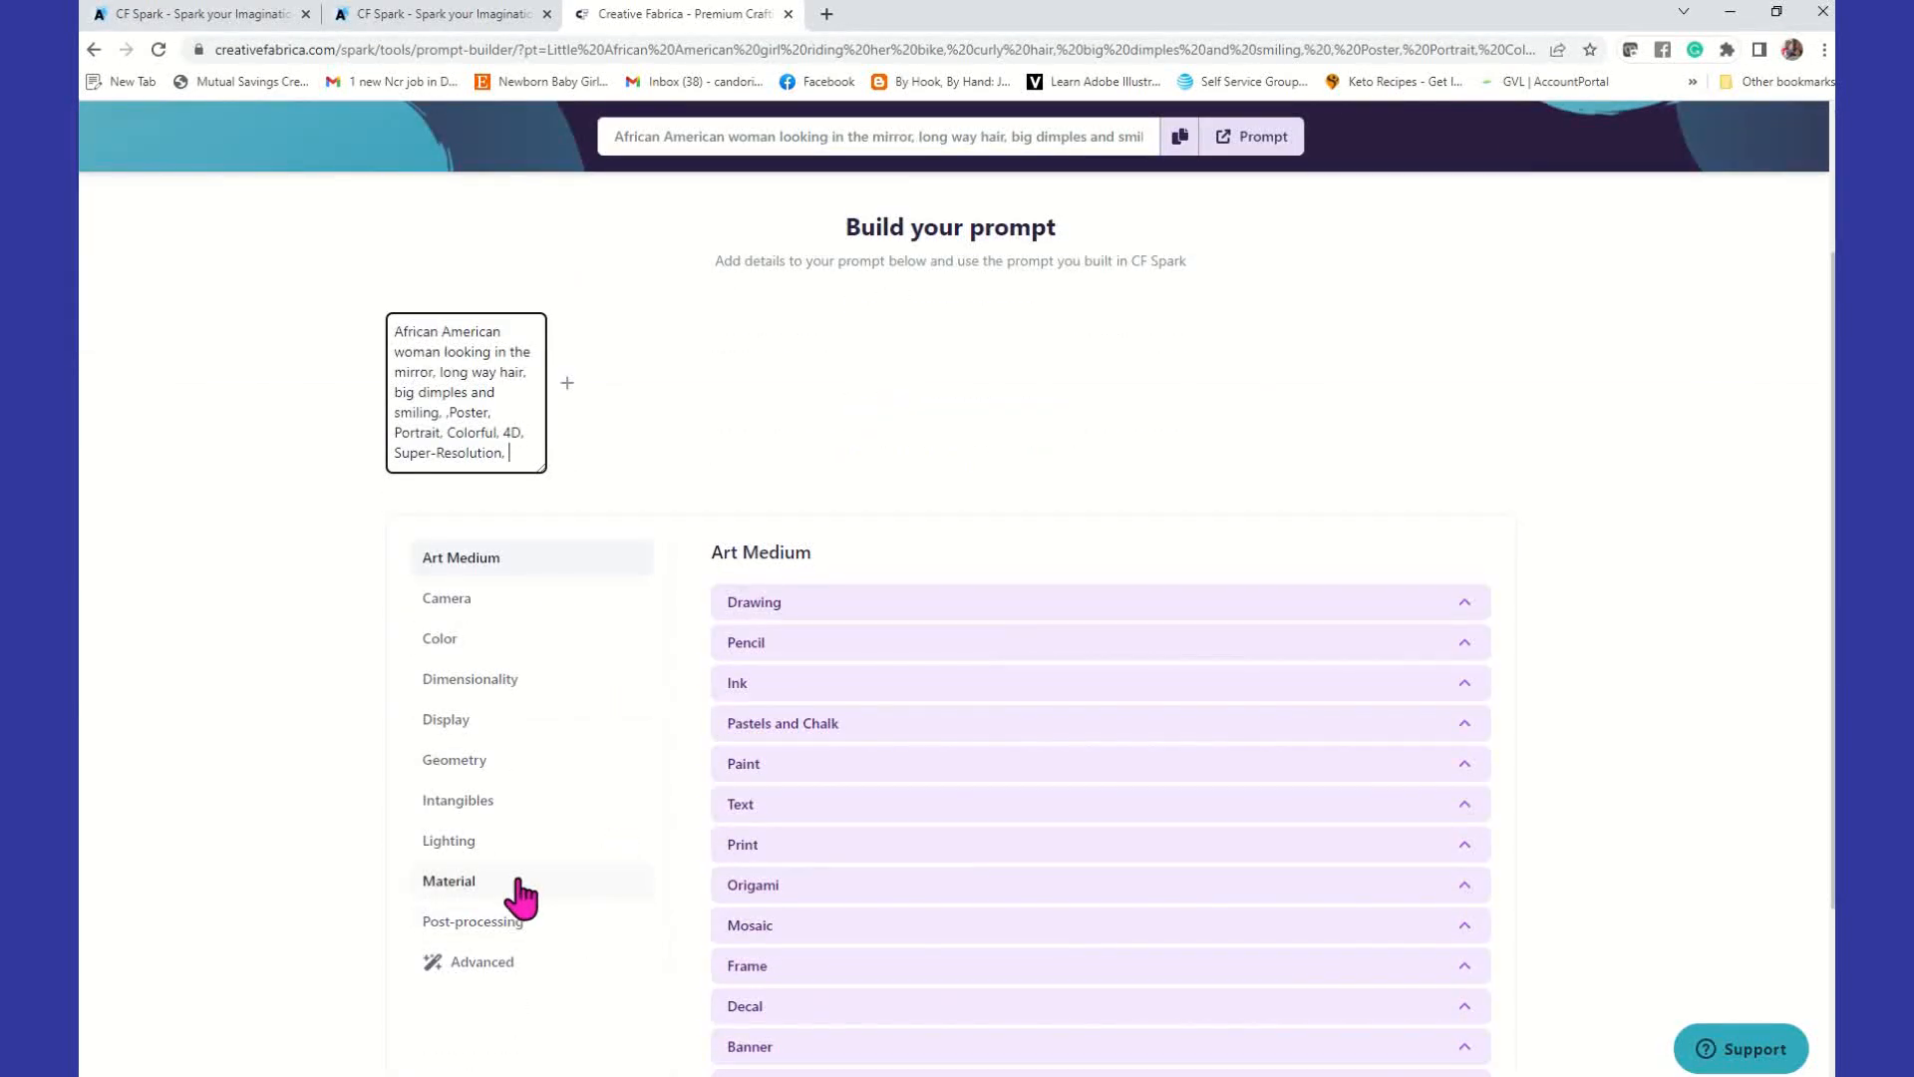
{"action": "left_click", "coordinate": [445, 842]}
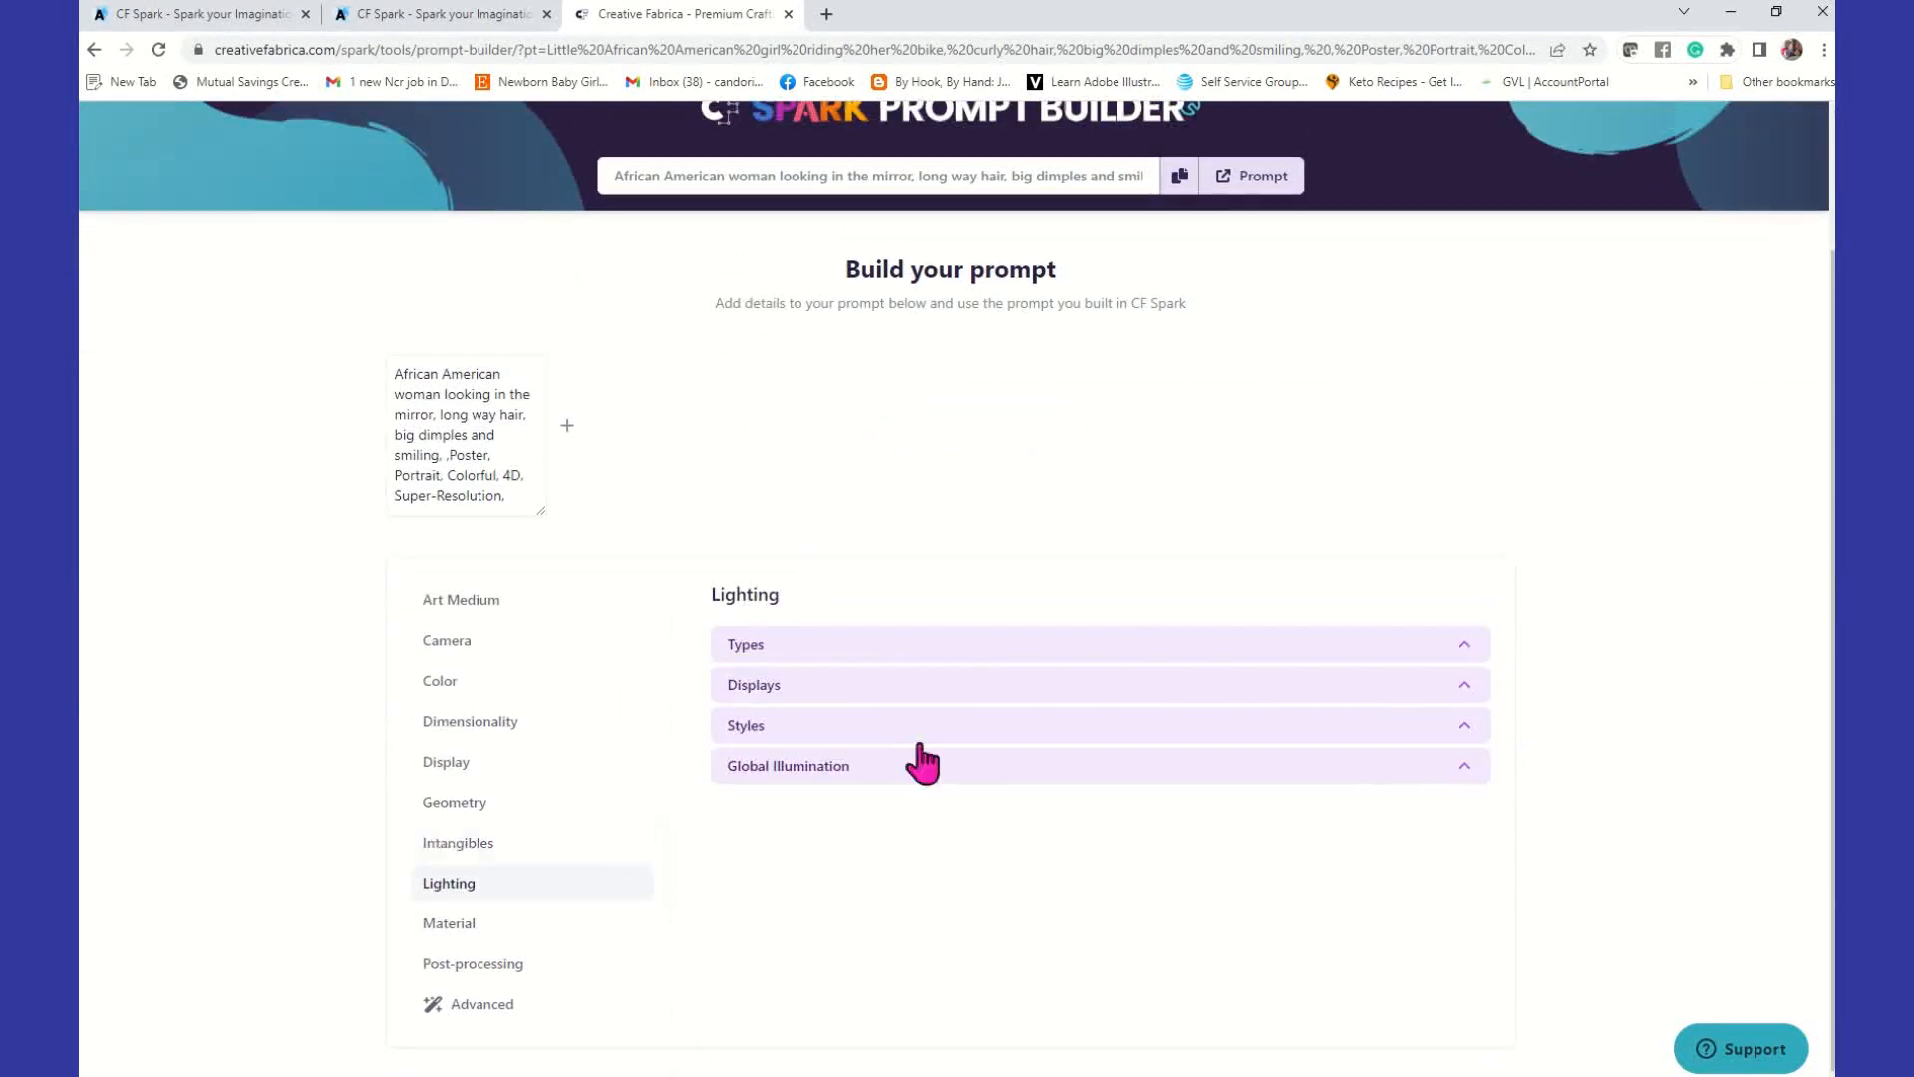
{"action": "left_click", "coordinate": [767, 646]}
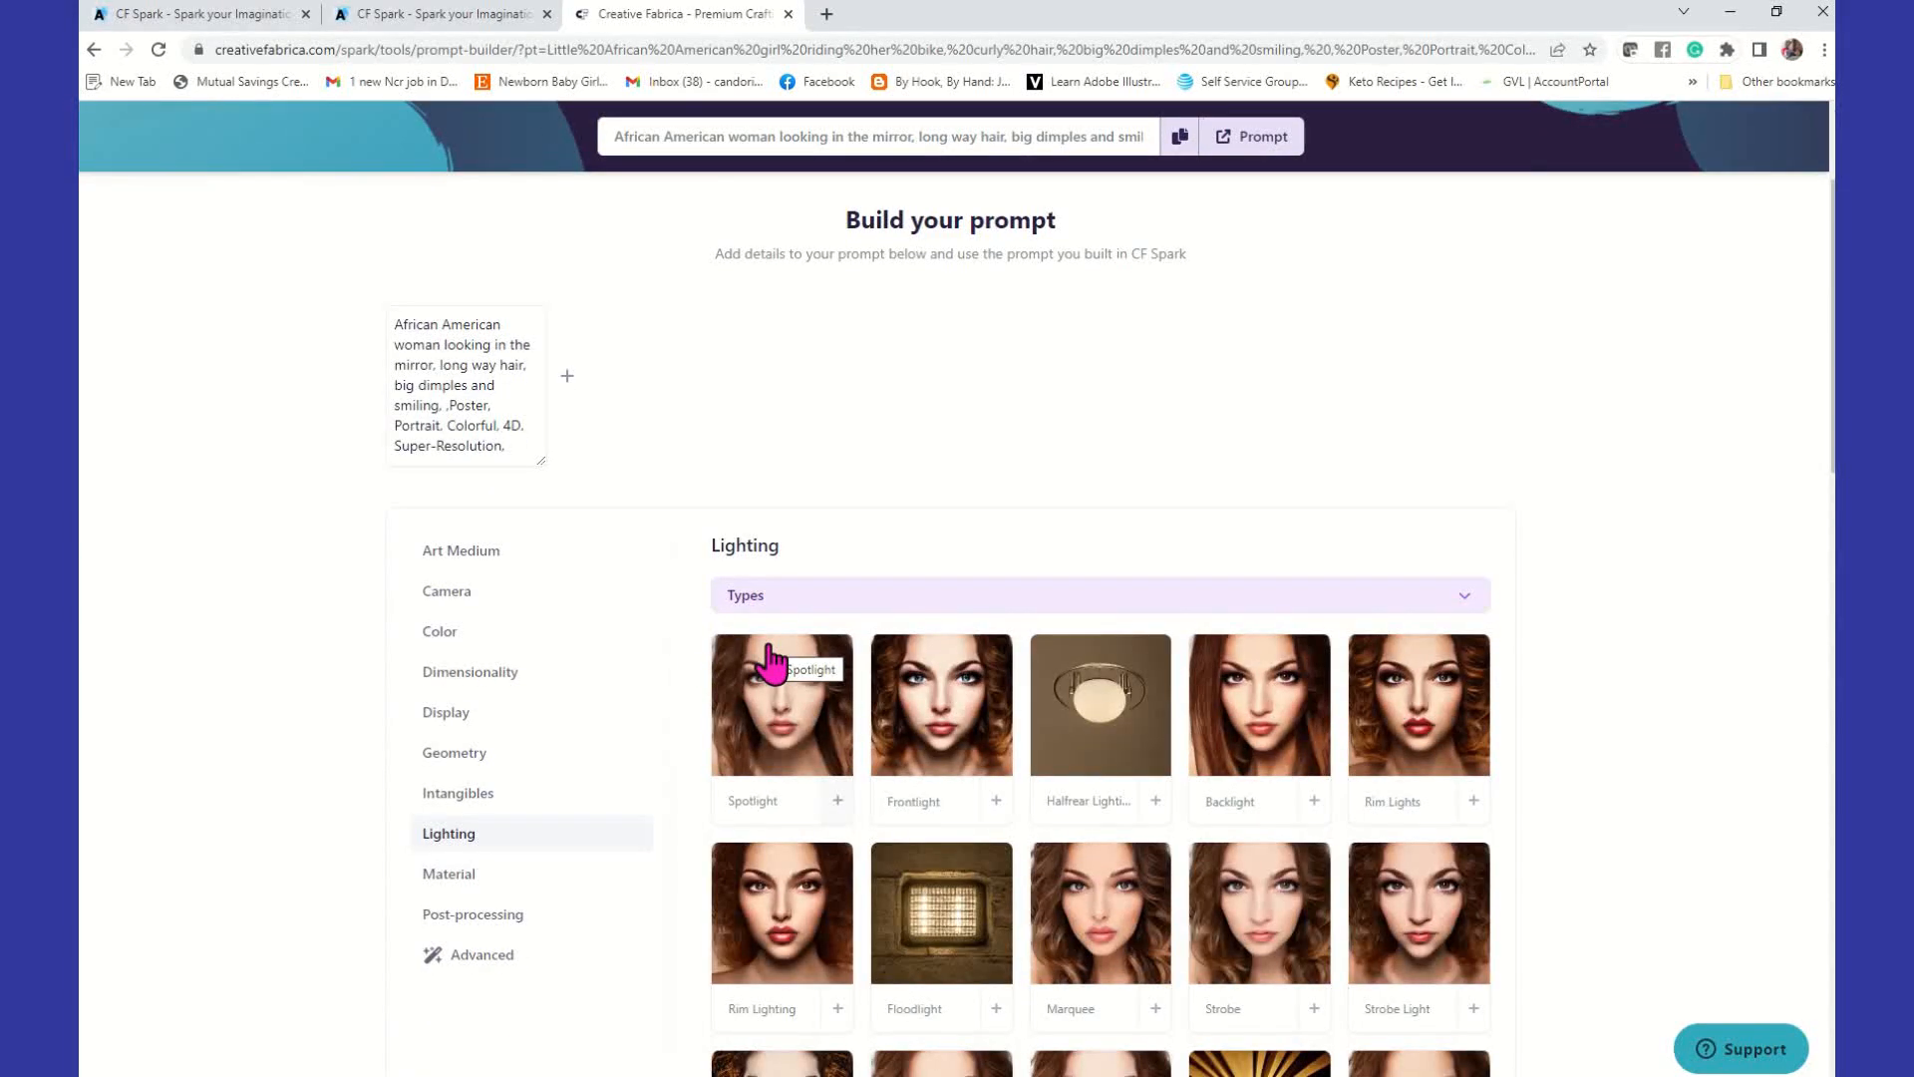
{"action": "scroll", "coordinate": [1266, 907], "scroll_direction": "down", "scroll_amount": 3}
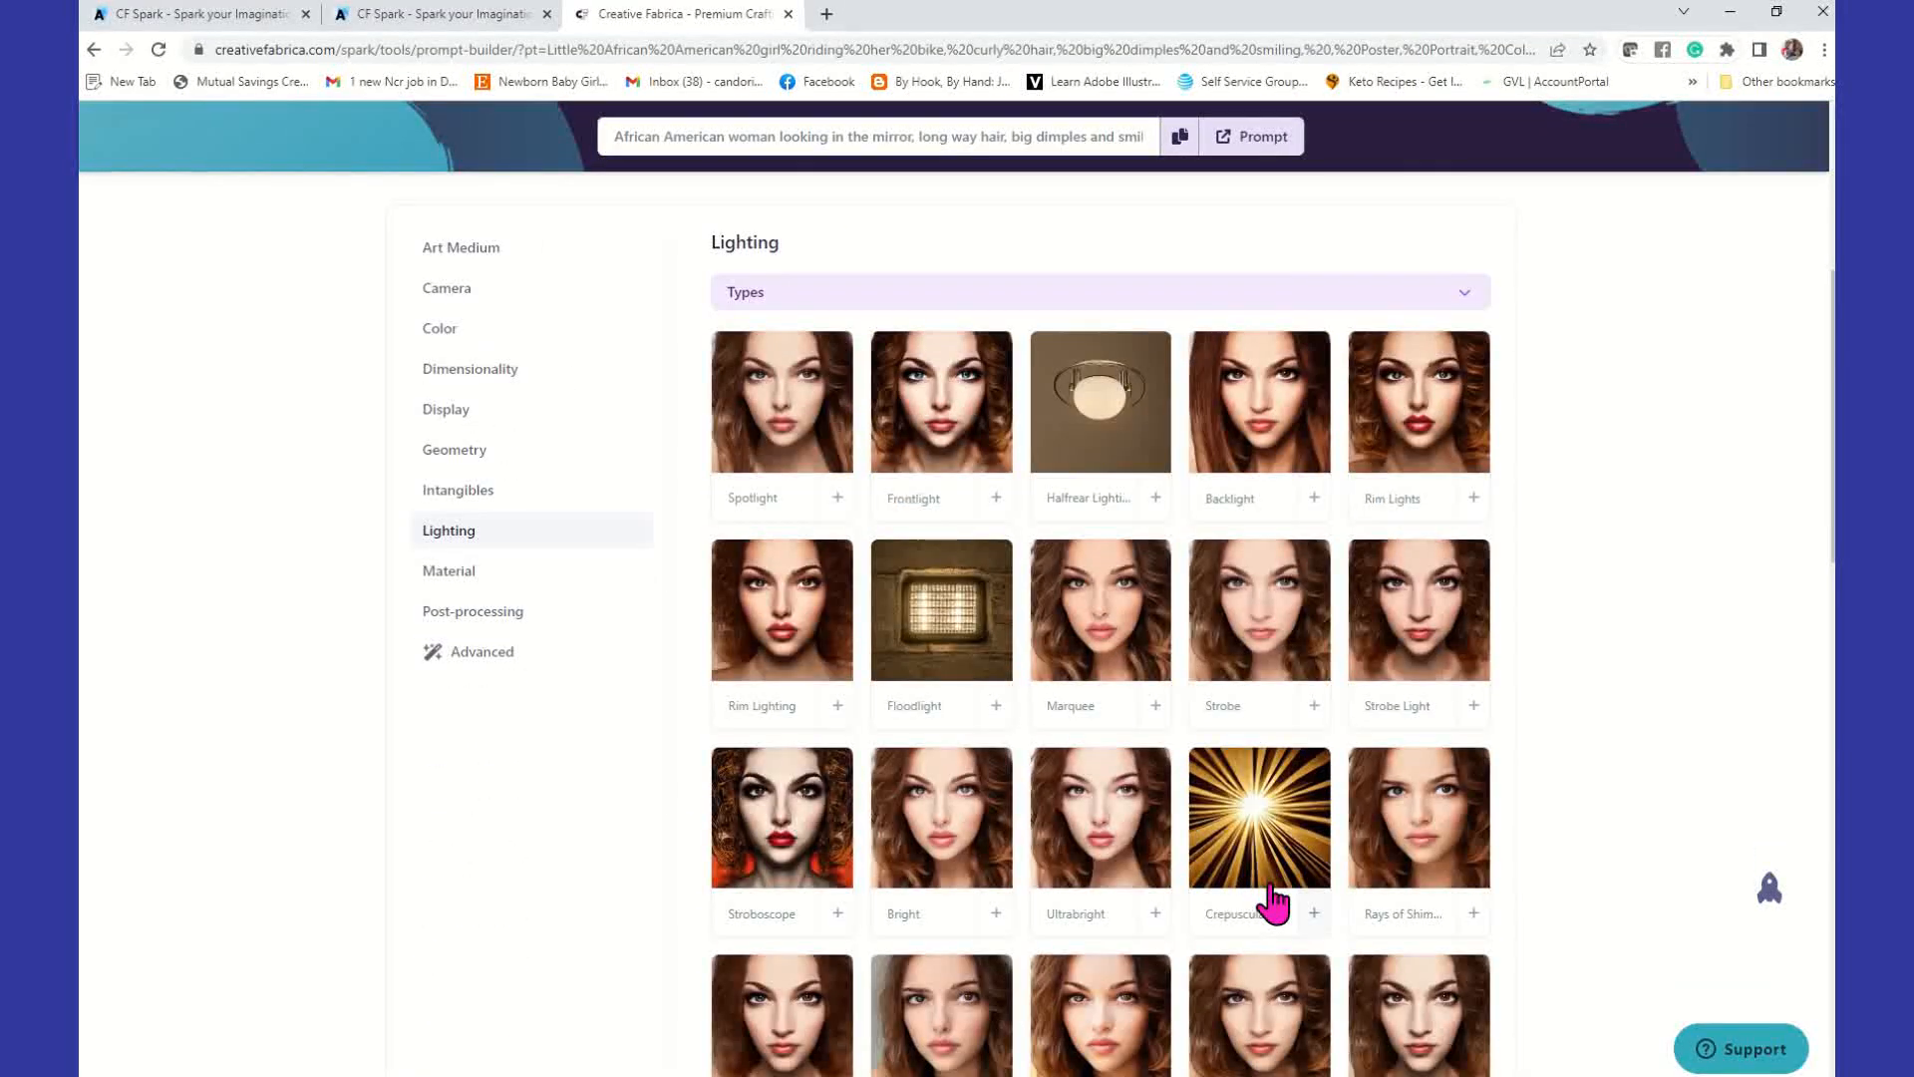
{"action": "left_click", "coordinate": [1121, 813]}
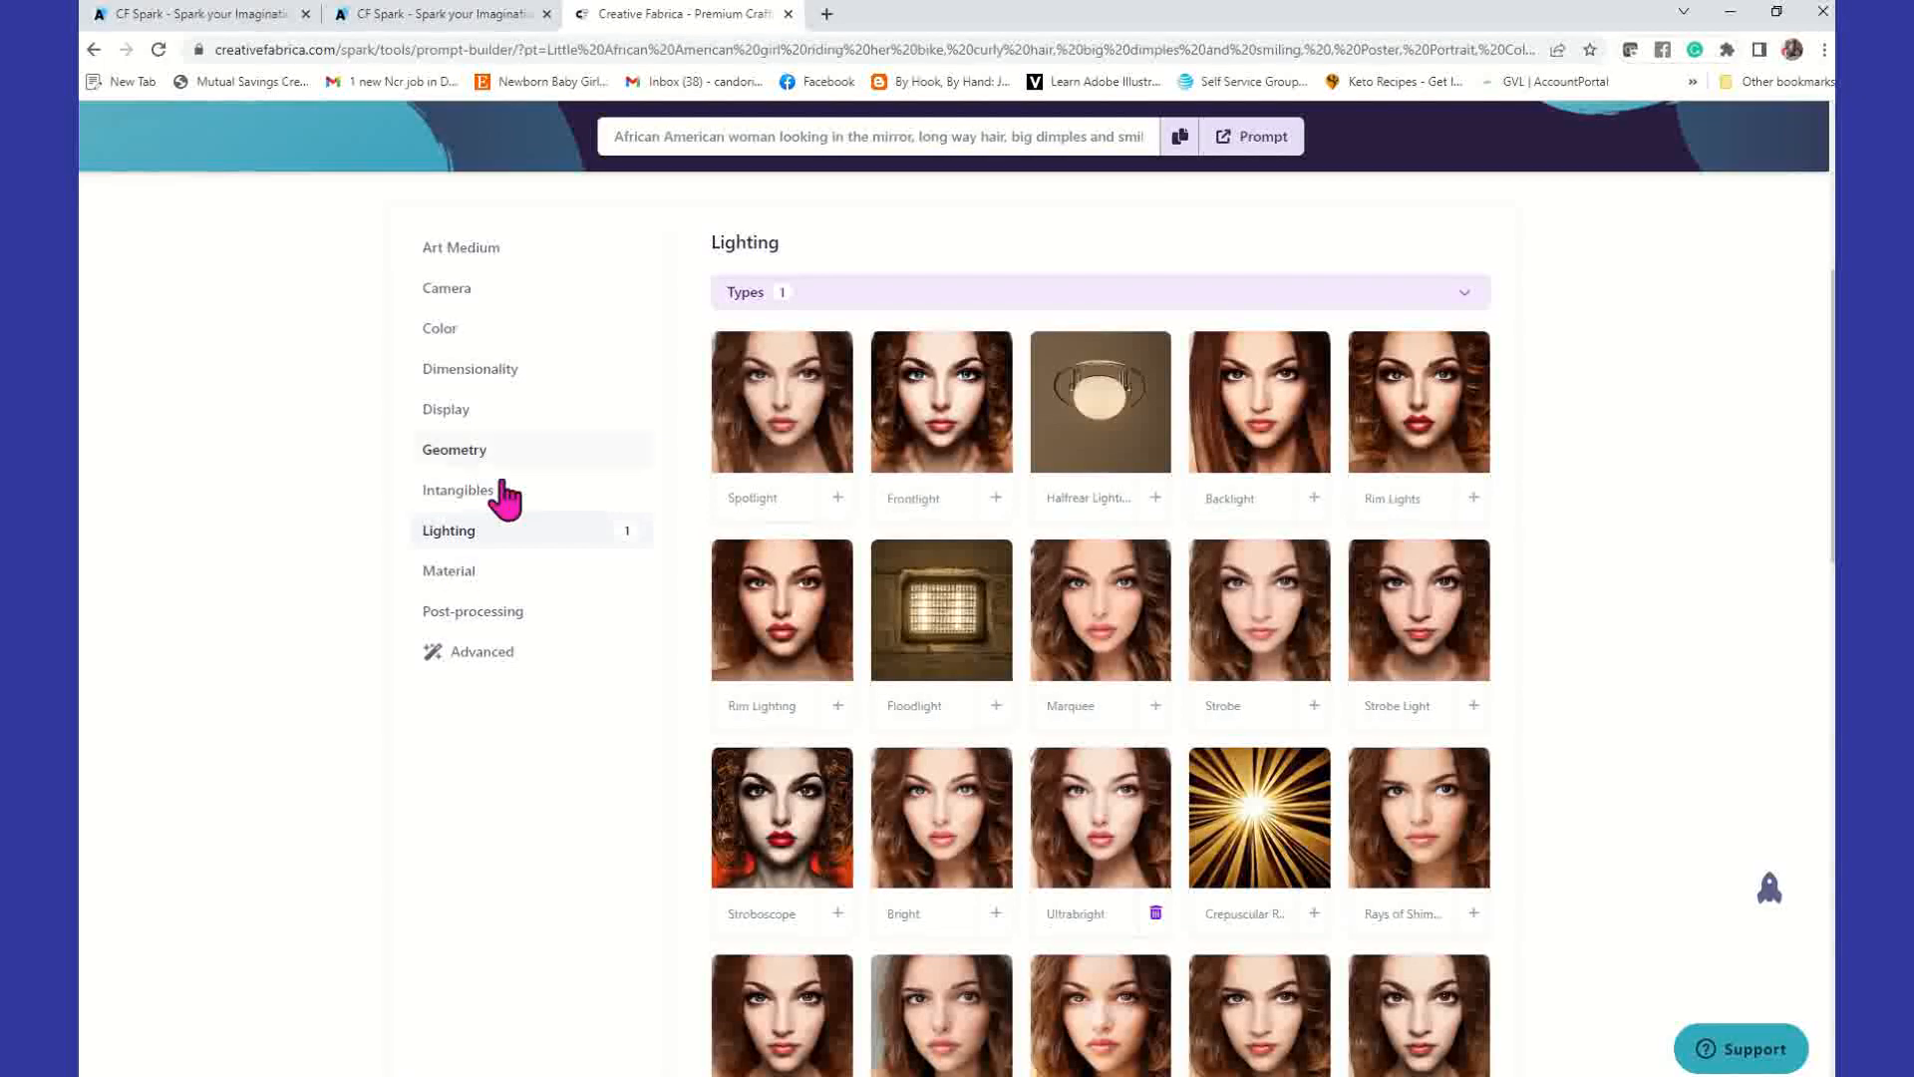
Step: Add the Translucent style from the Opacity group of the Material category to the prompt
{"action": "left_click", "coordinate": [479, 576]}
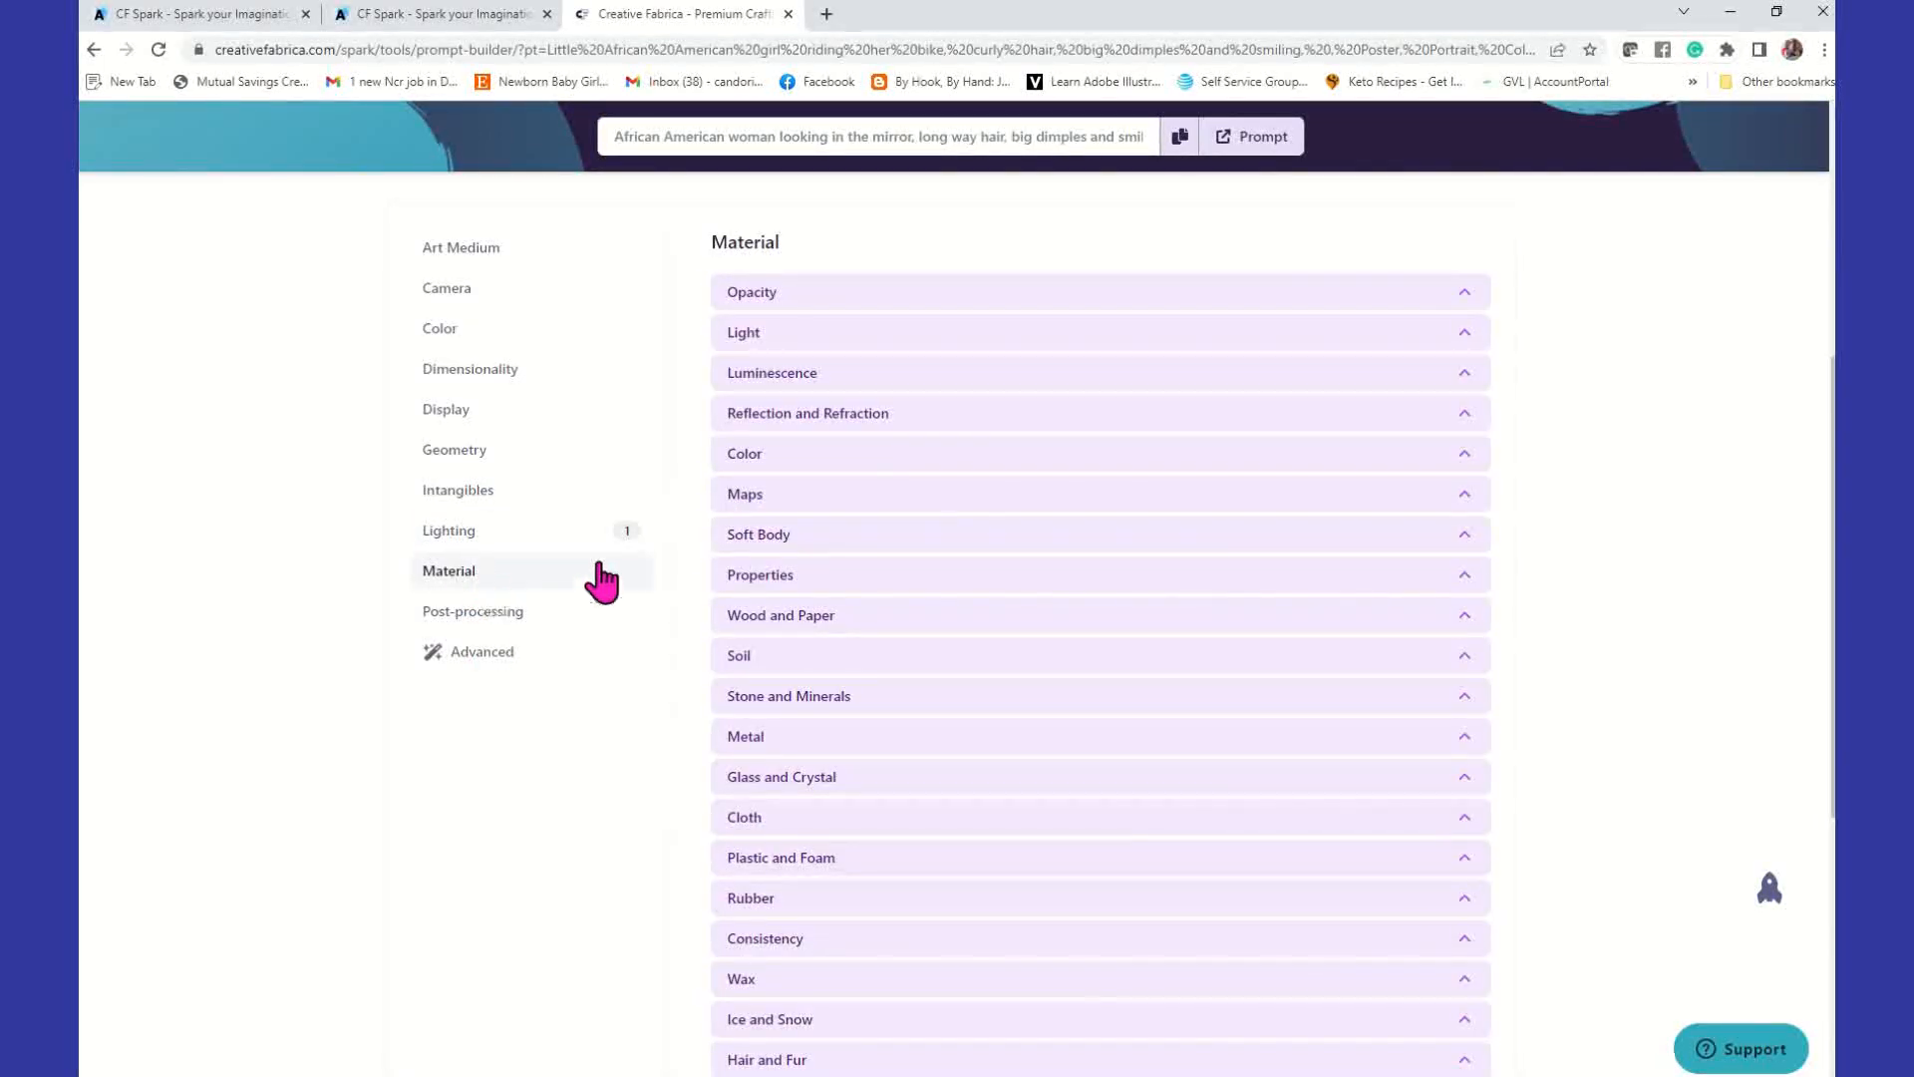
{"action": "left_click", "coordinate": [776, 295]}
{"action": "scroll", "coordinate": [782, 308], "scroll_direction": "up", "scroll_amount": 3}
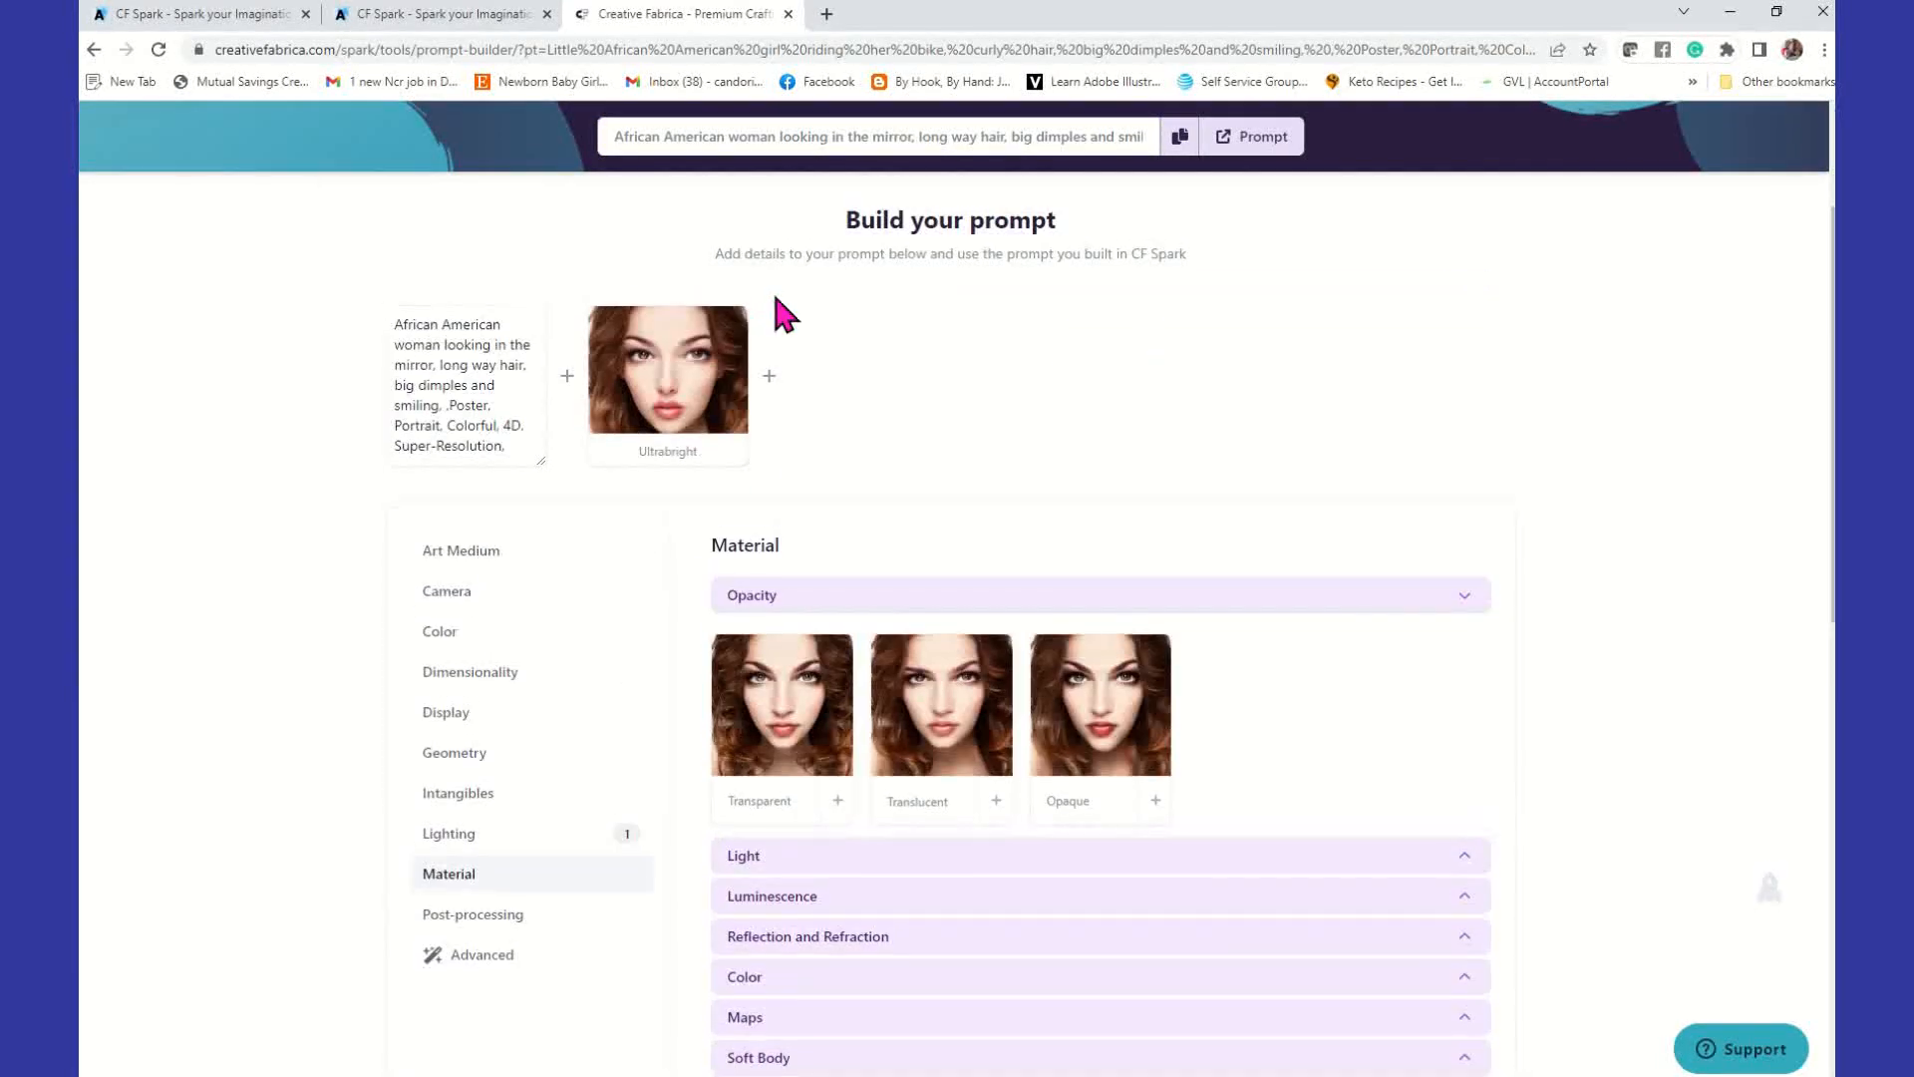
{"action": "left_click", "coordinate": [974, 723]}
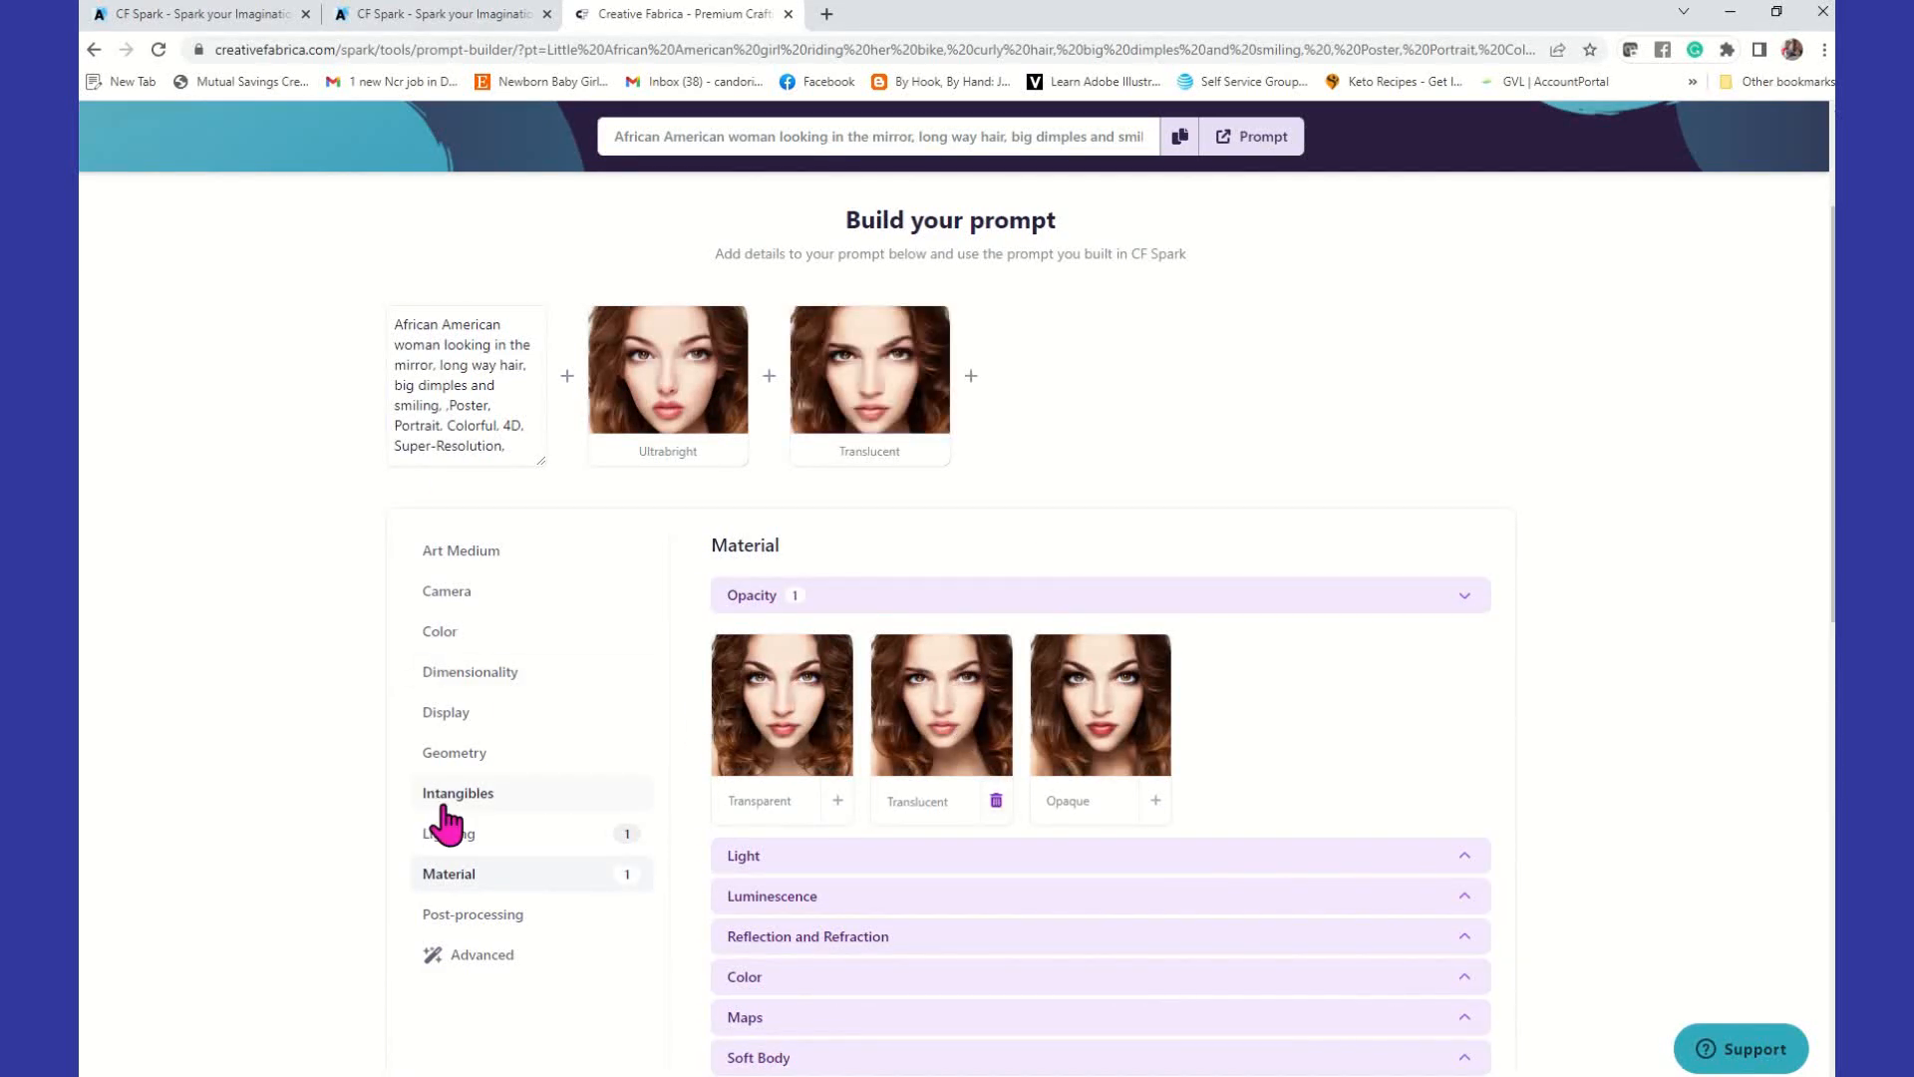
Step: Look over the Advanced compound details and the Filters group of the Post-processing category
{"action": "left_click", "coordinate": [483, 957]}
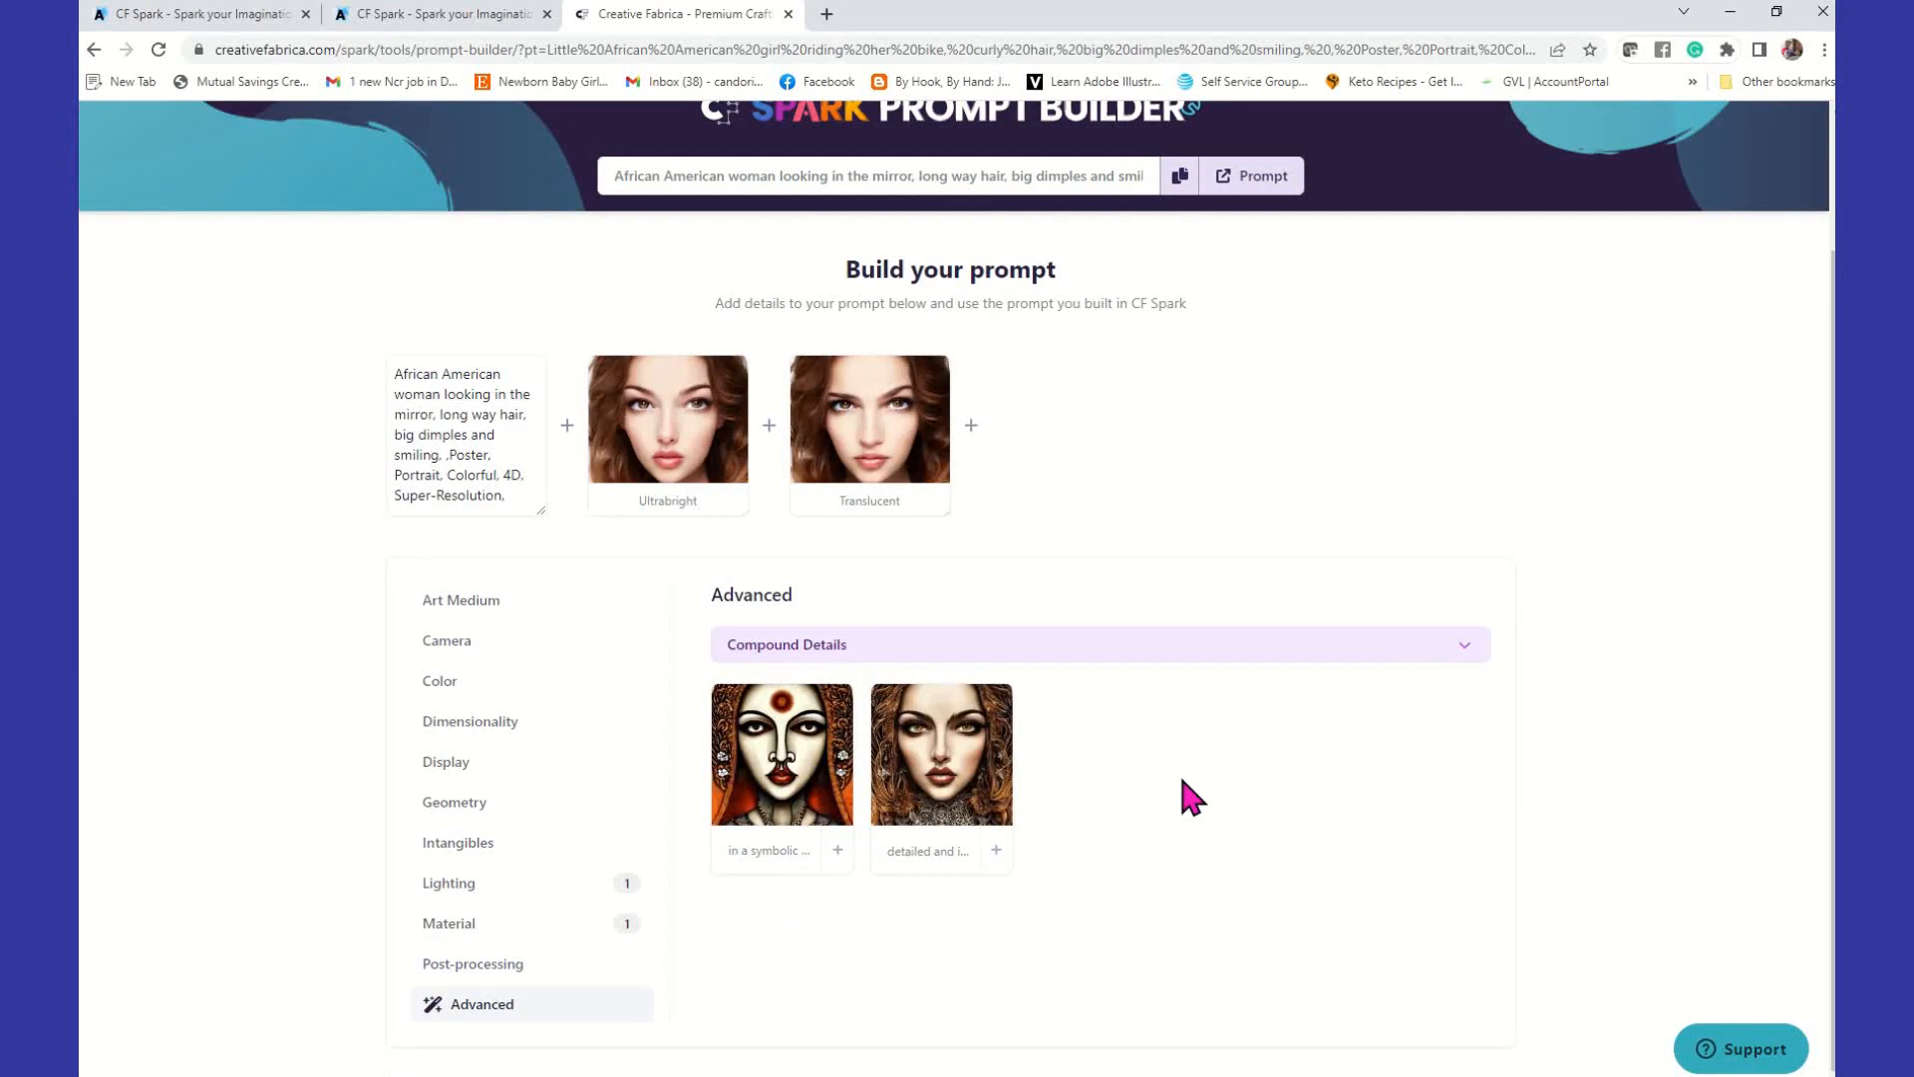
{"action": "left_click", "coordinate": [482, 970]}
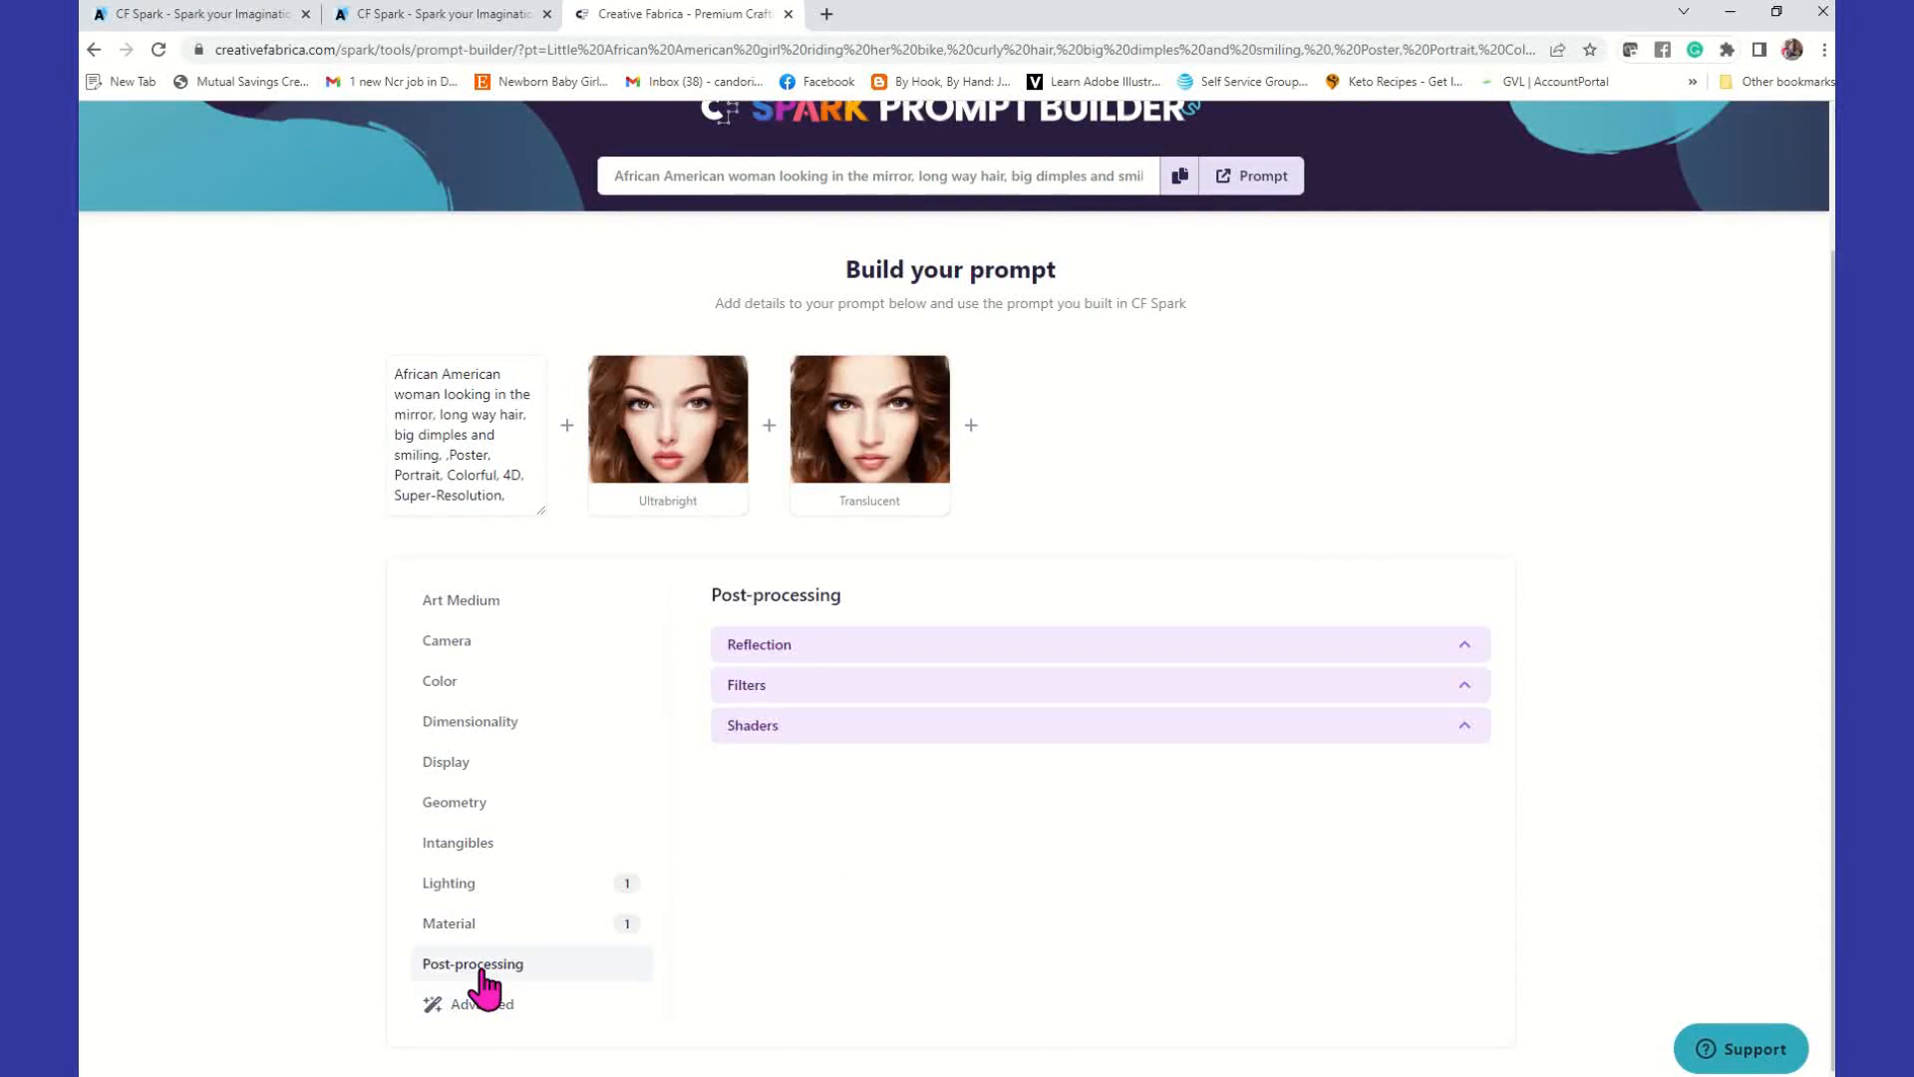
{"action": "left_click", "coordinate": [750, 688]}
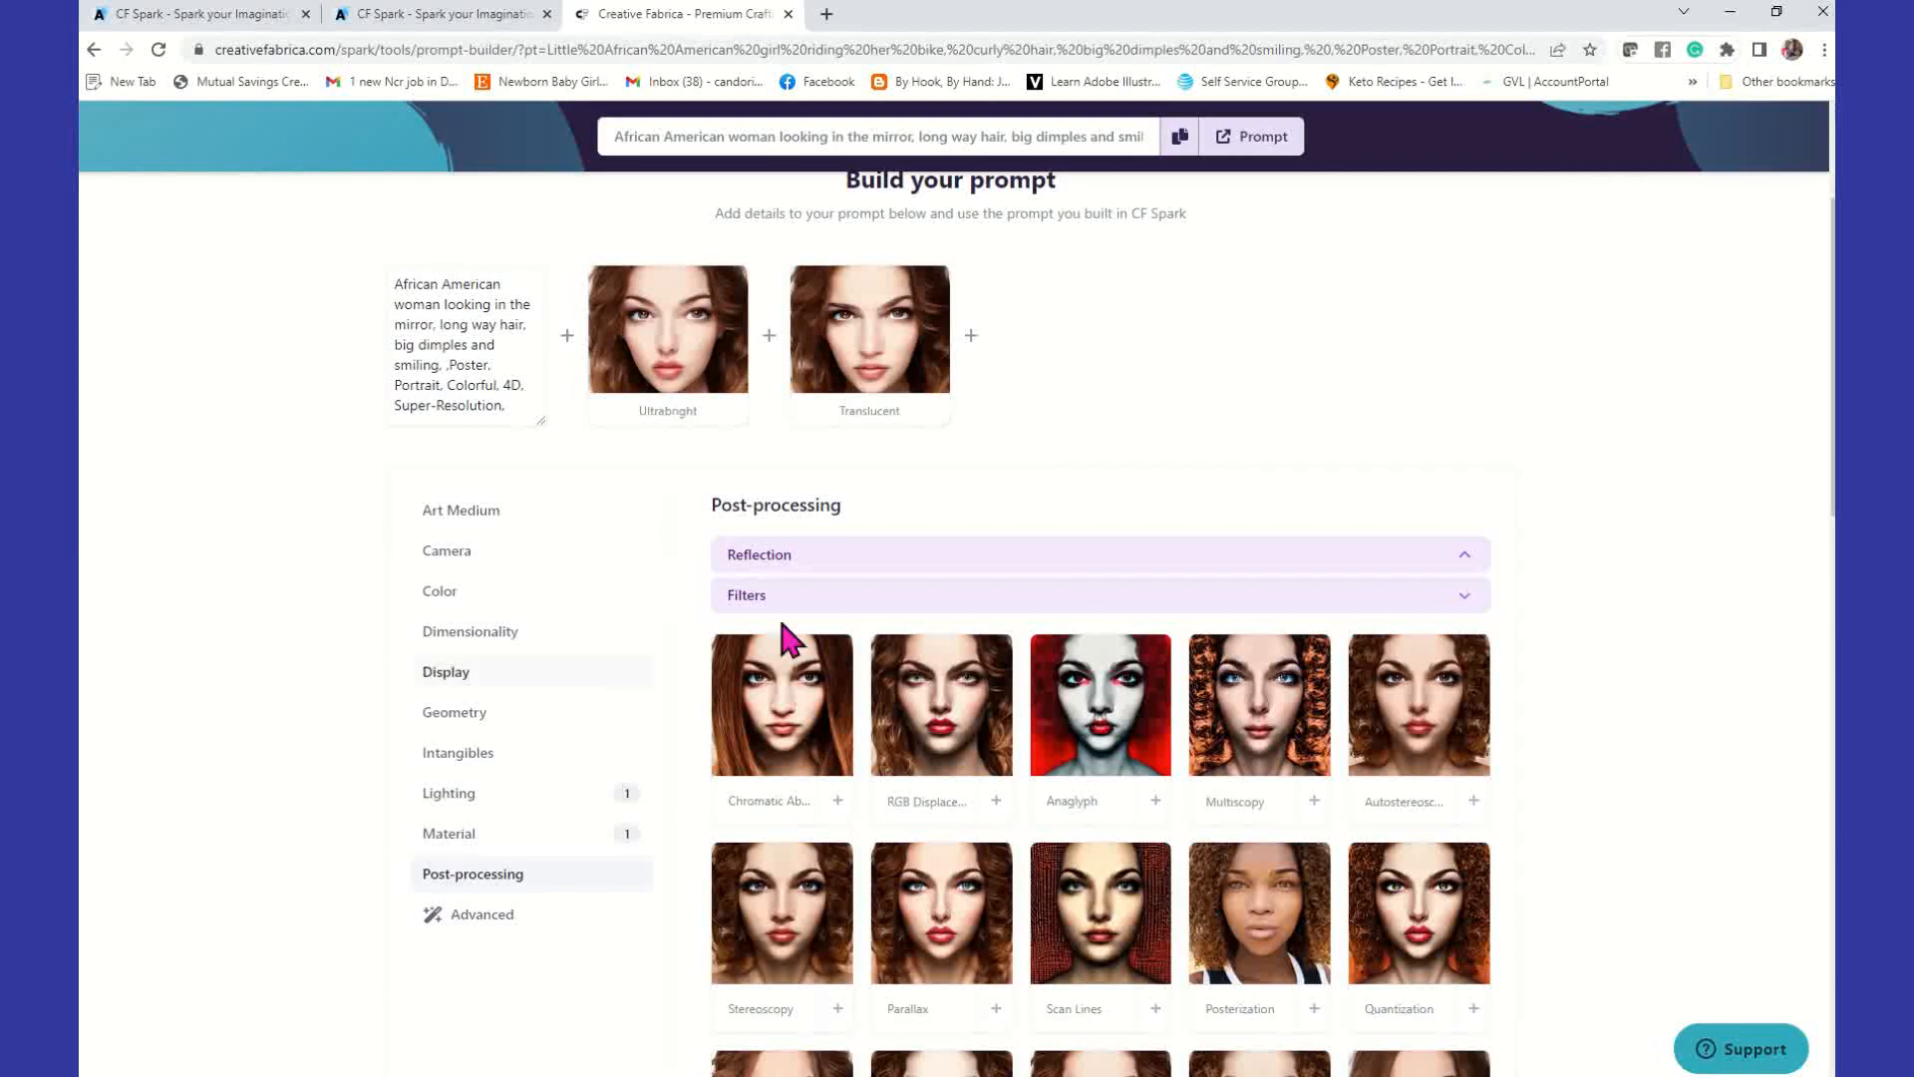
{"action": "scroll", "coordinate": [974, 512], "scroll_direction": "up", "scroll_amount": 3}
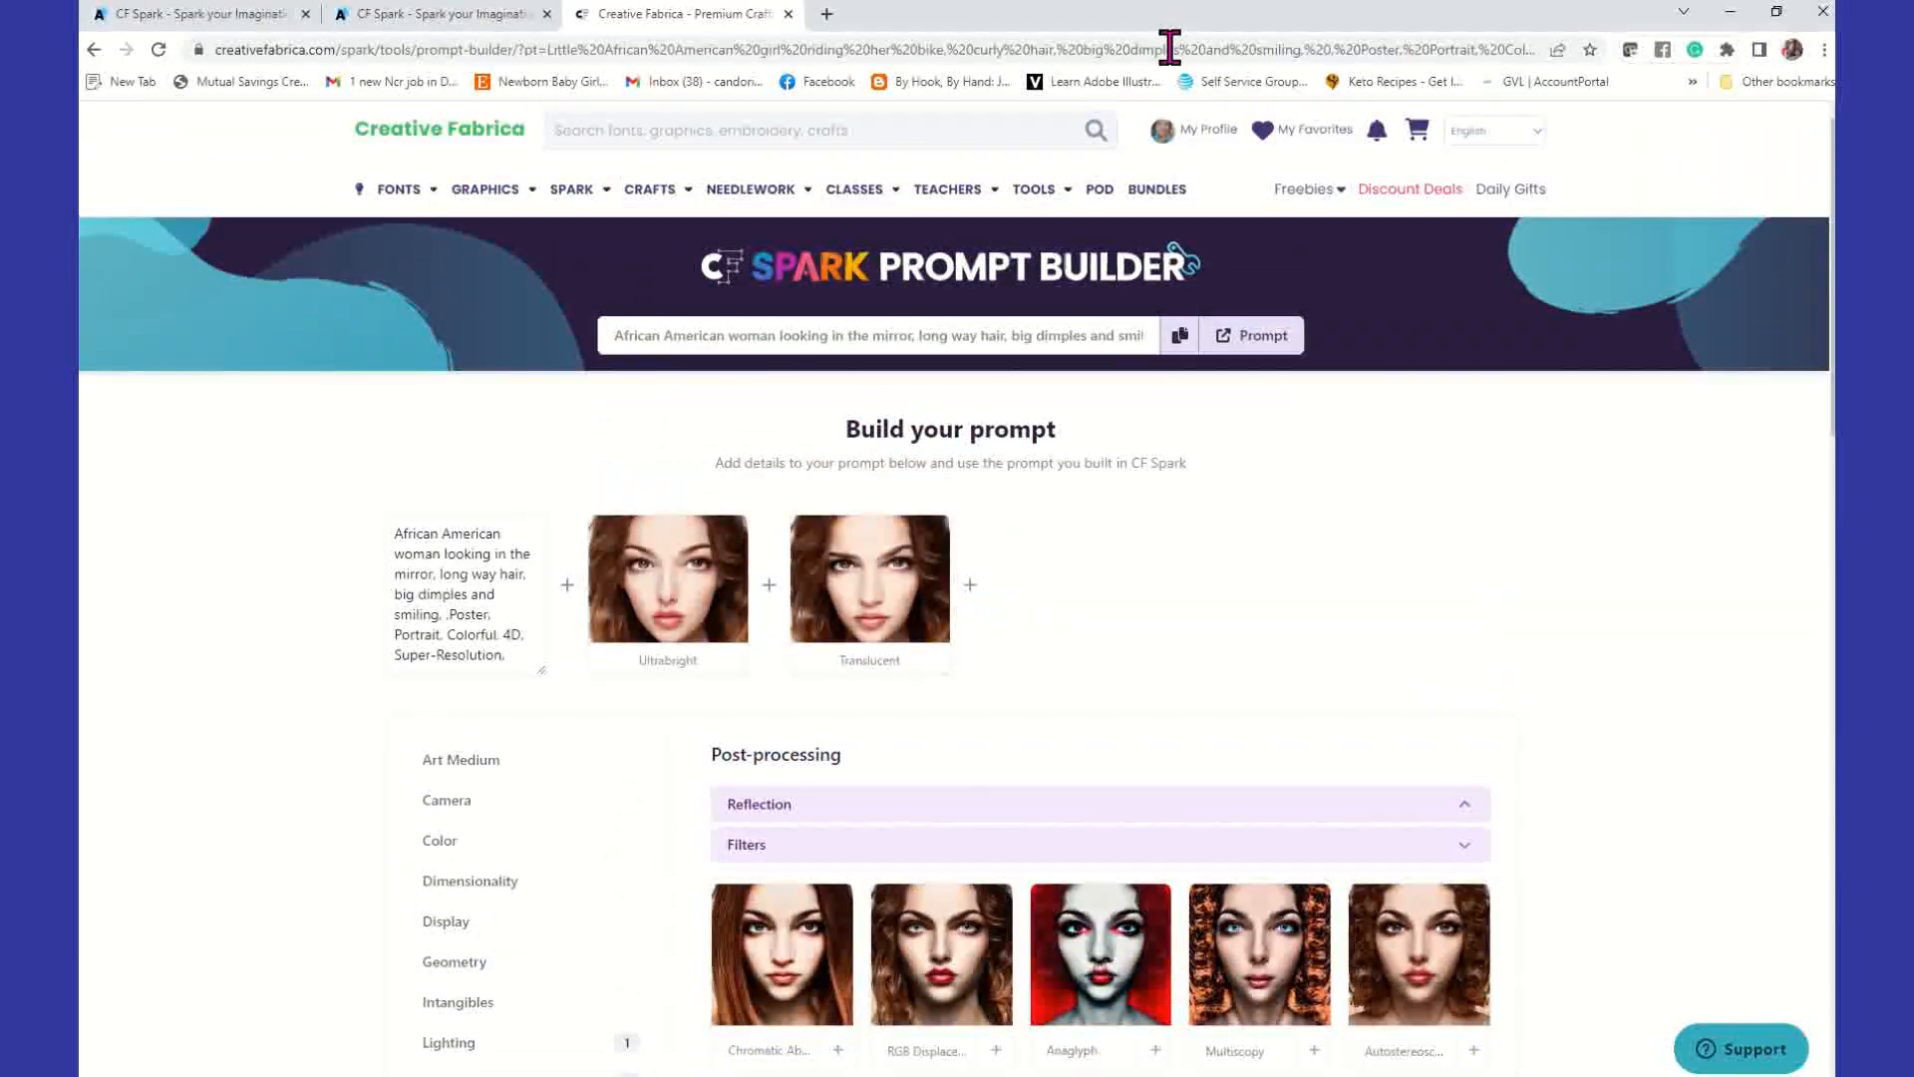
Step: Copy the built prompt, open it in the CF Spark art generator and generate its images
{"action": "left_click", "coordinate": [1034, 336]}
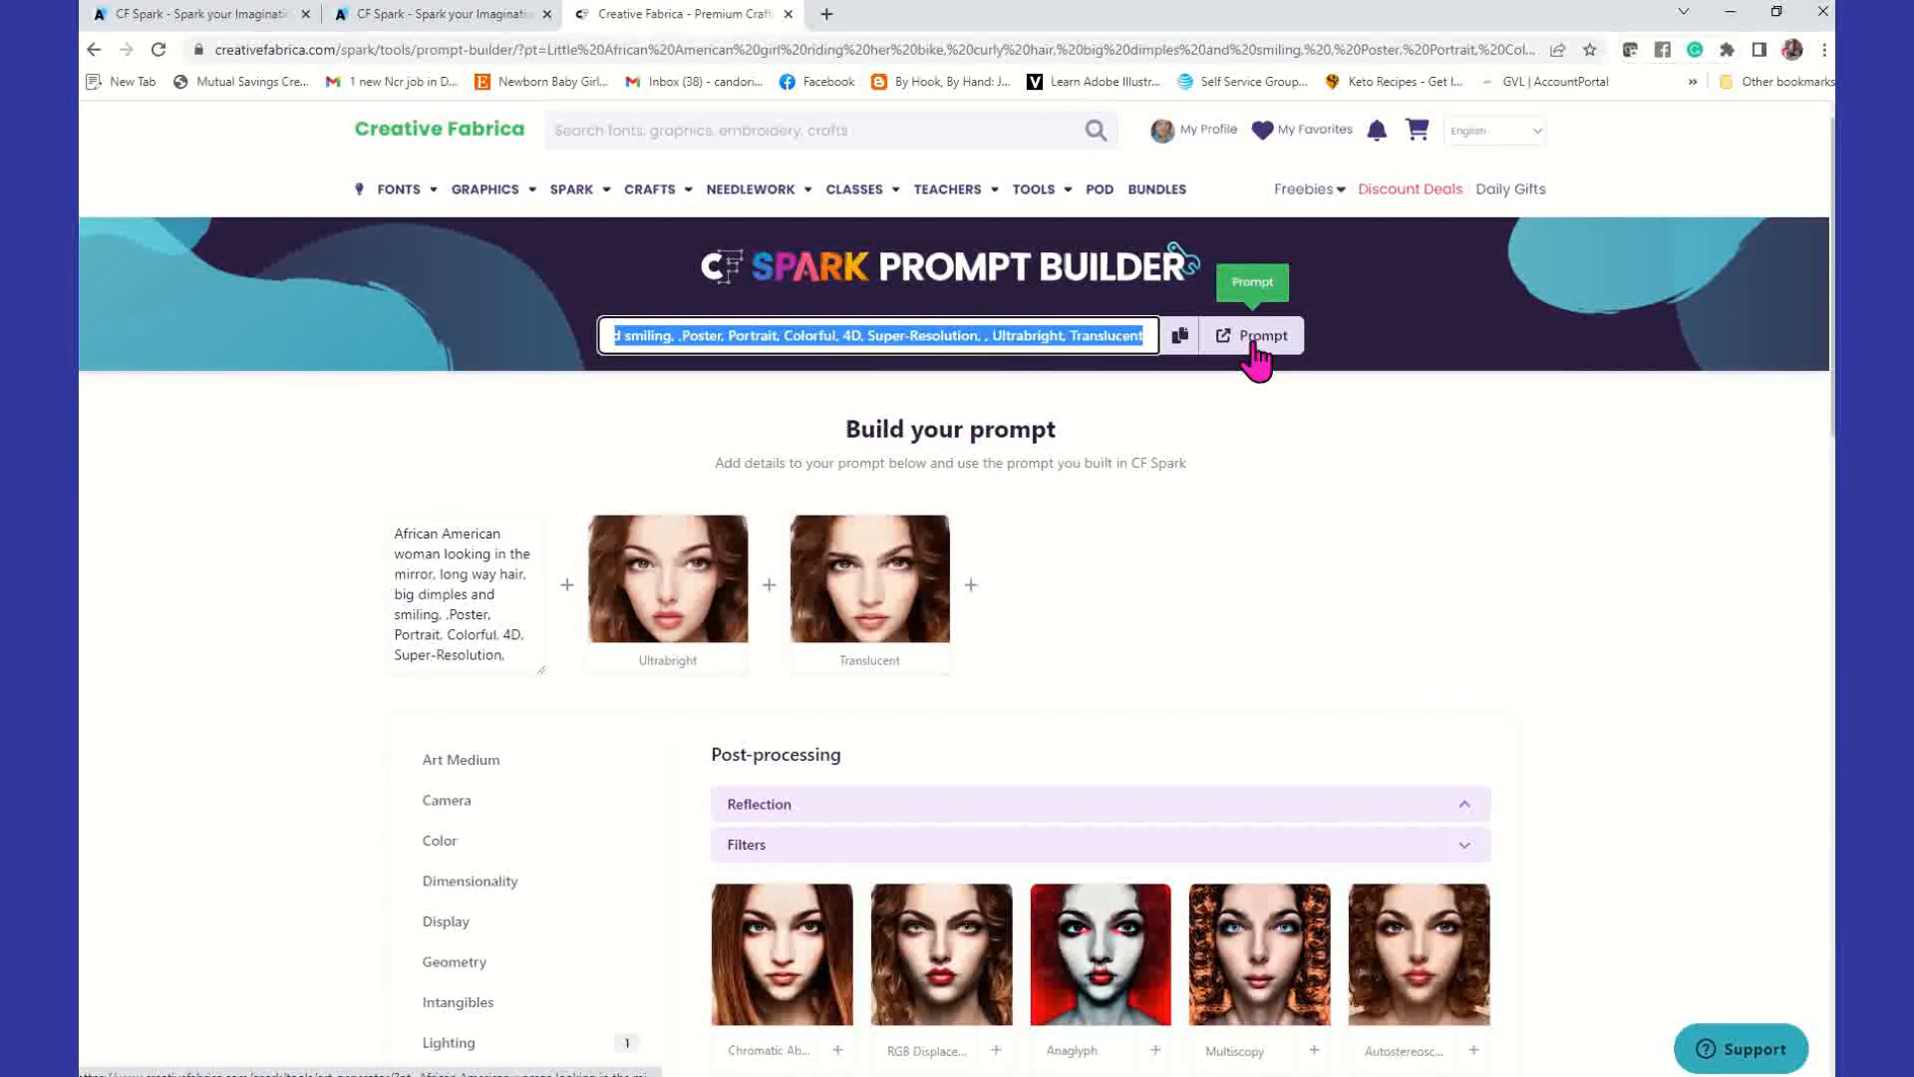
{"action": "left_click", "coordinate": [1176, 344]}
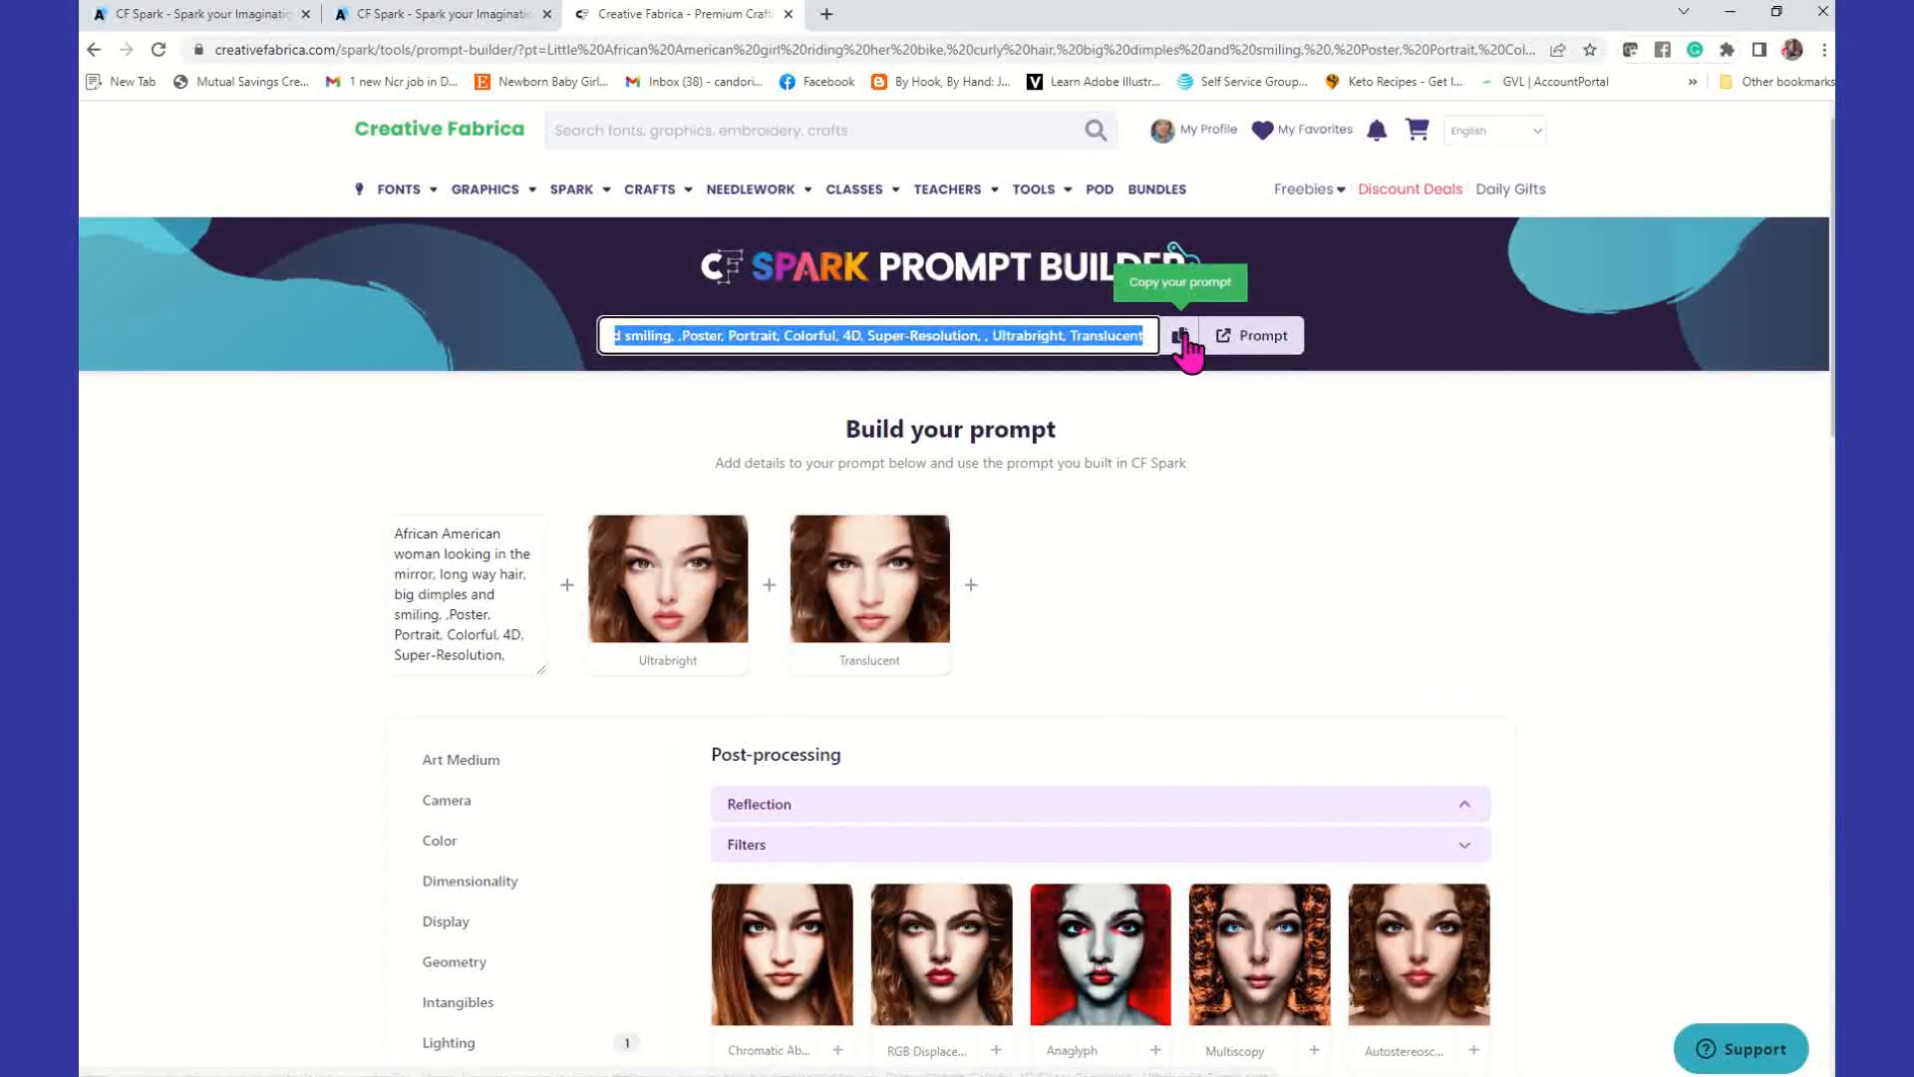
{"action": "left_click", "coordinate": [1264, 339]}
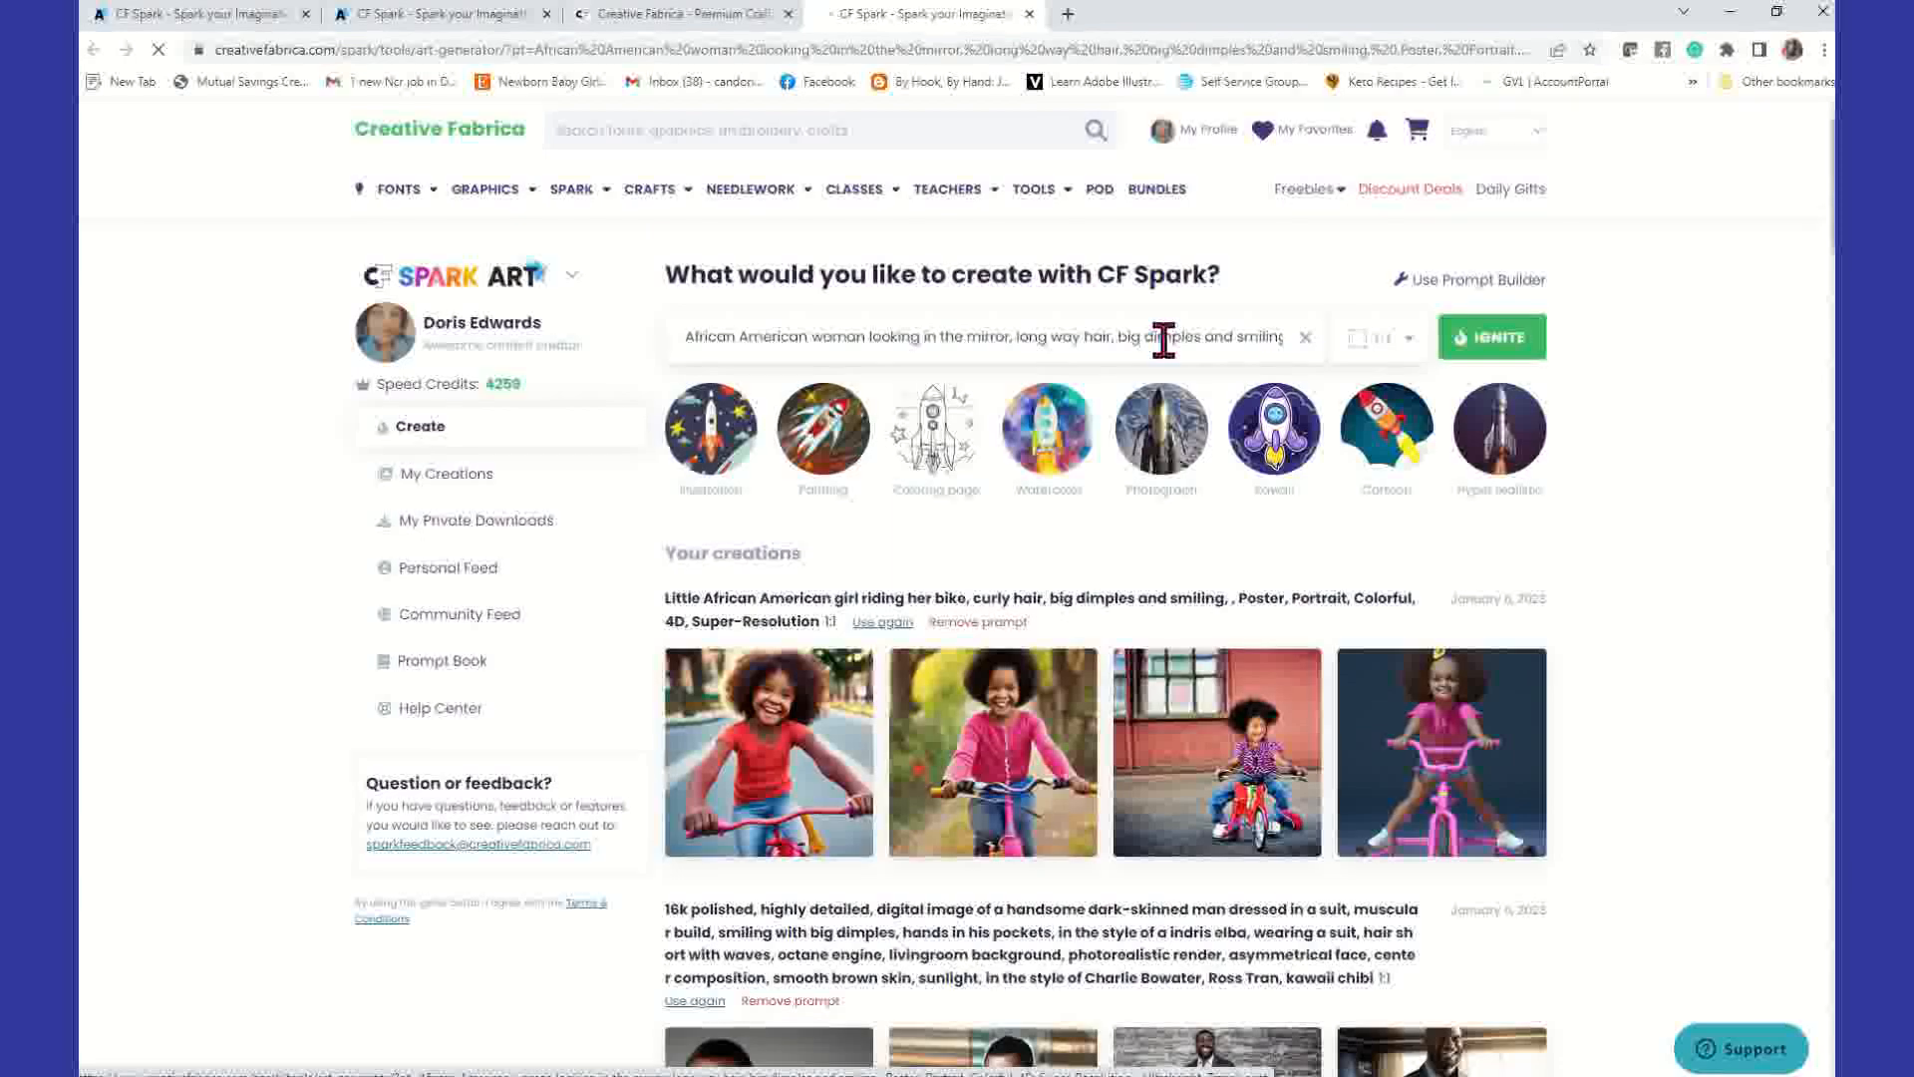
{"action": "left_click", "coordinate": [1523, 343]}
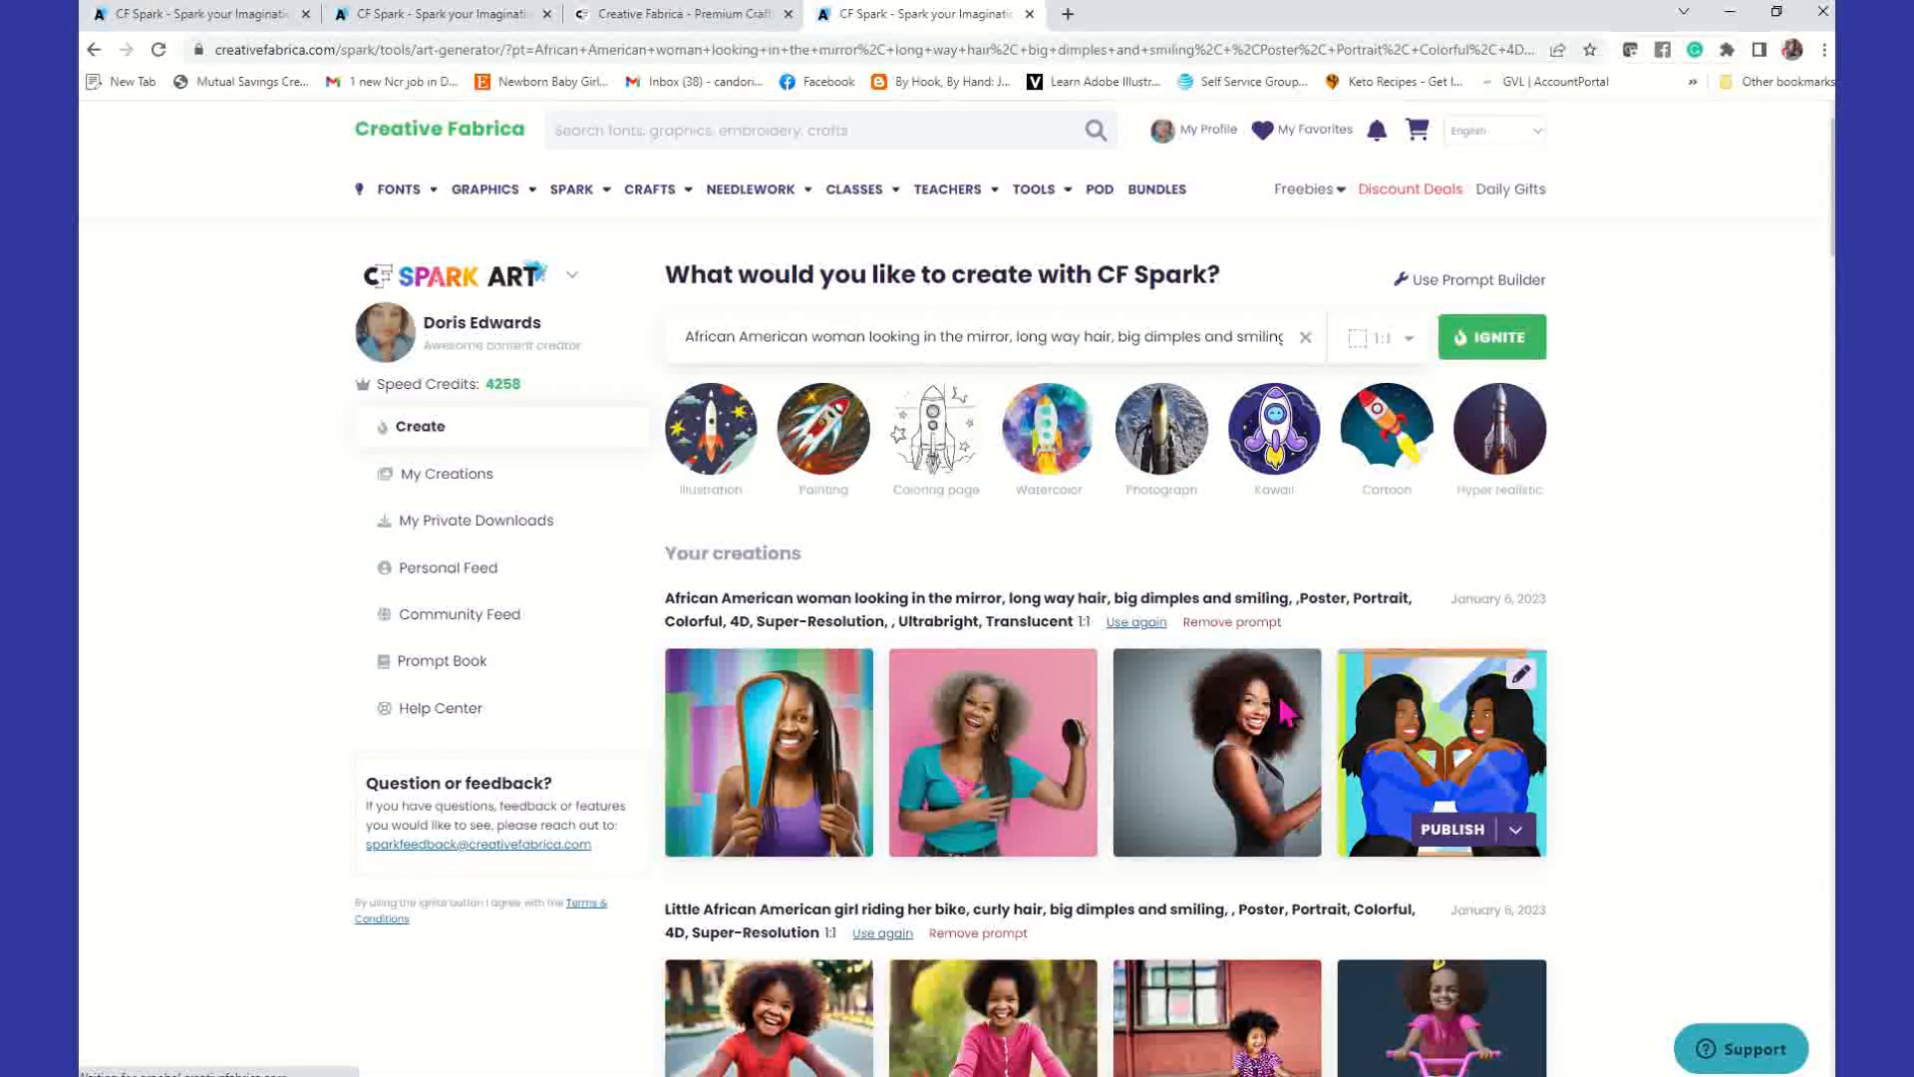
Step: Examine enlarged previews of the four generated images of the woman looking in the mirror, one after another
{"action": "left_click", "coordinate": [848, 695]}
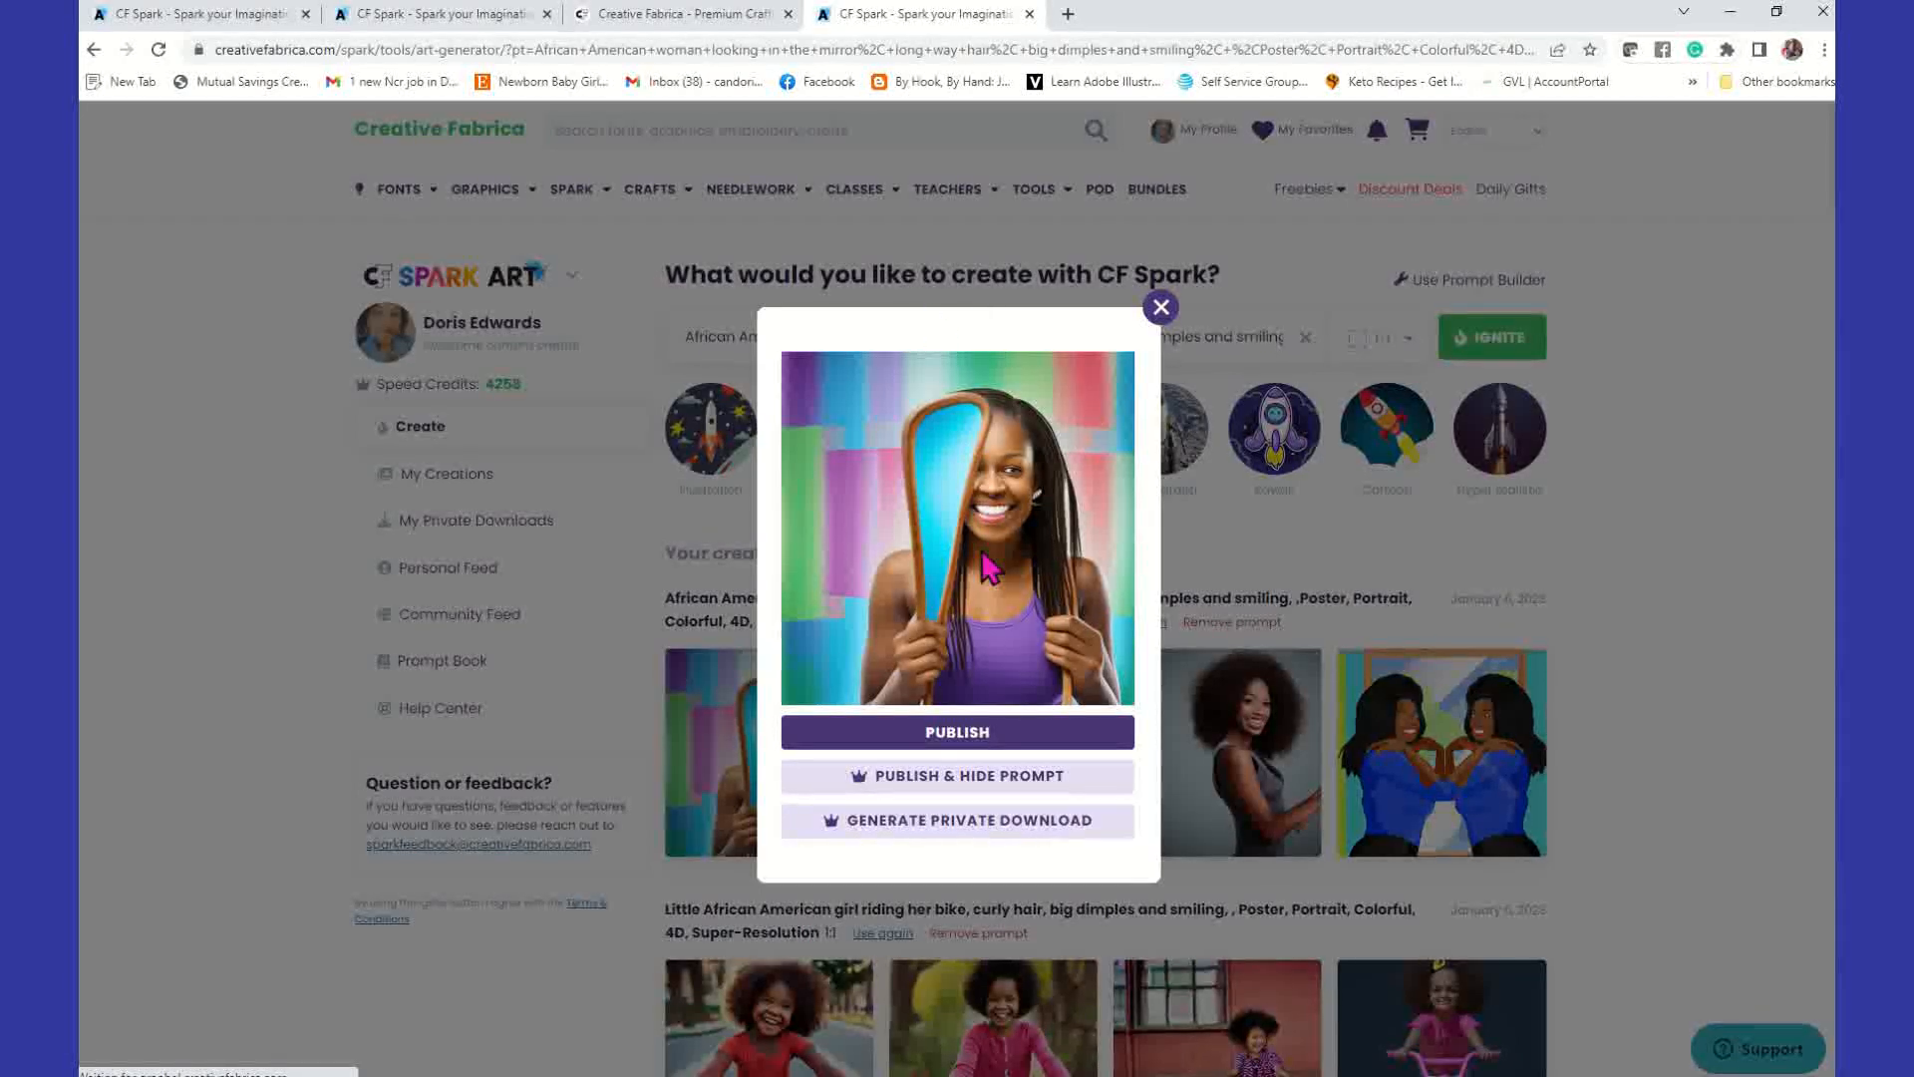
{"action": "left_click", "coordinate": [1161, 311]}
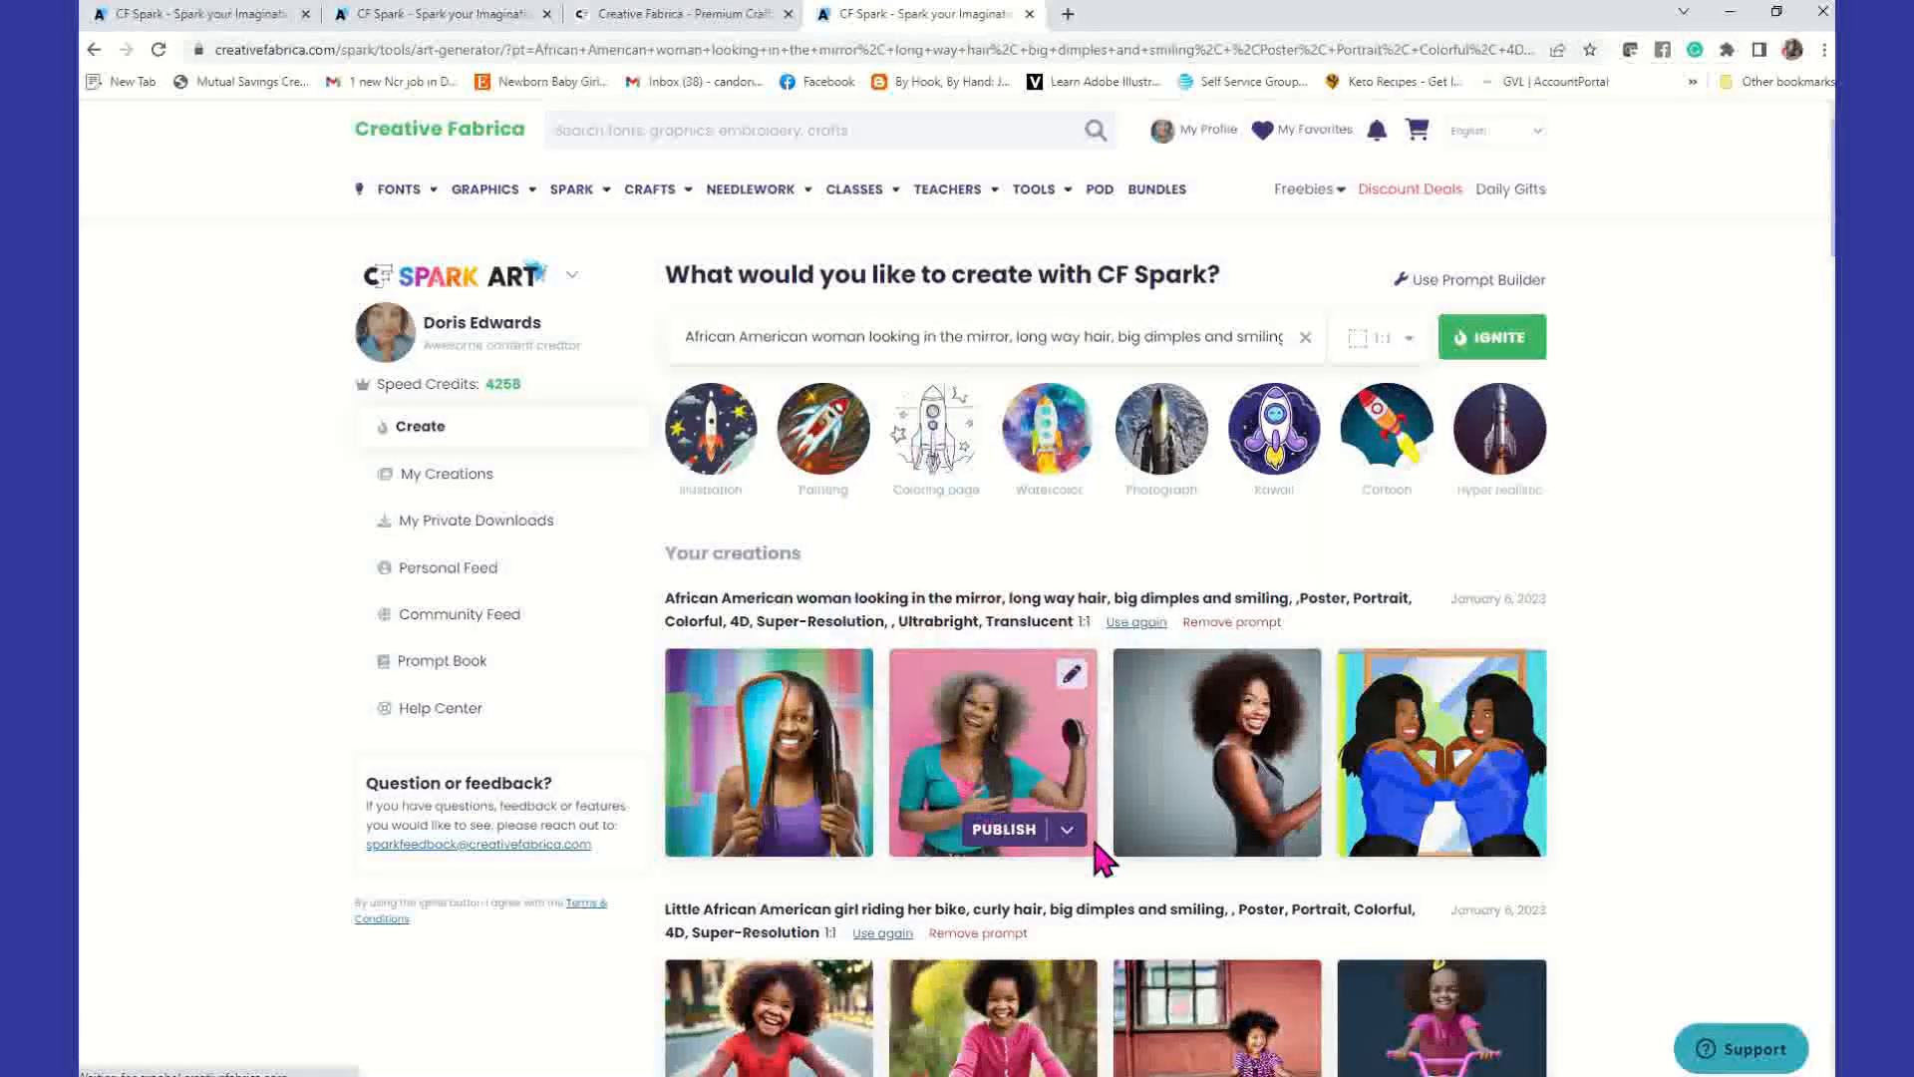
{"action": "left_click", "coordinate": [1080, 695]}
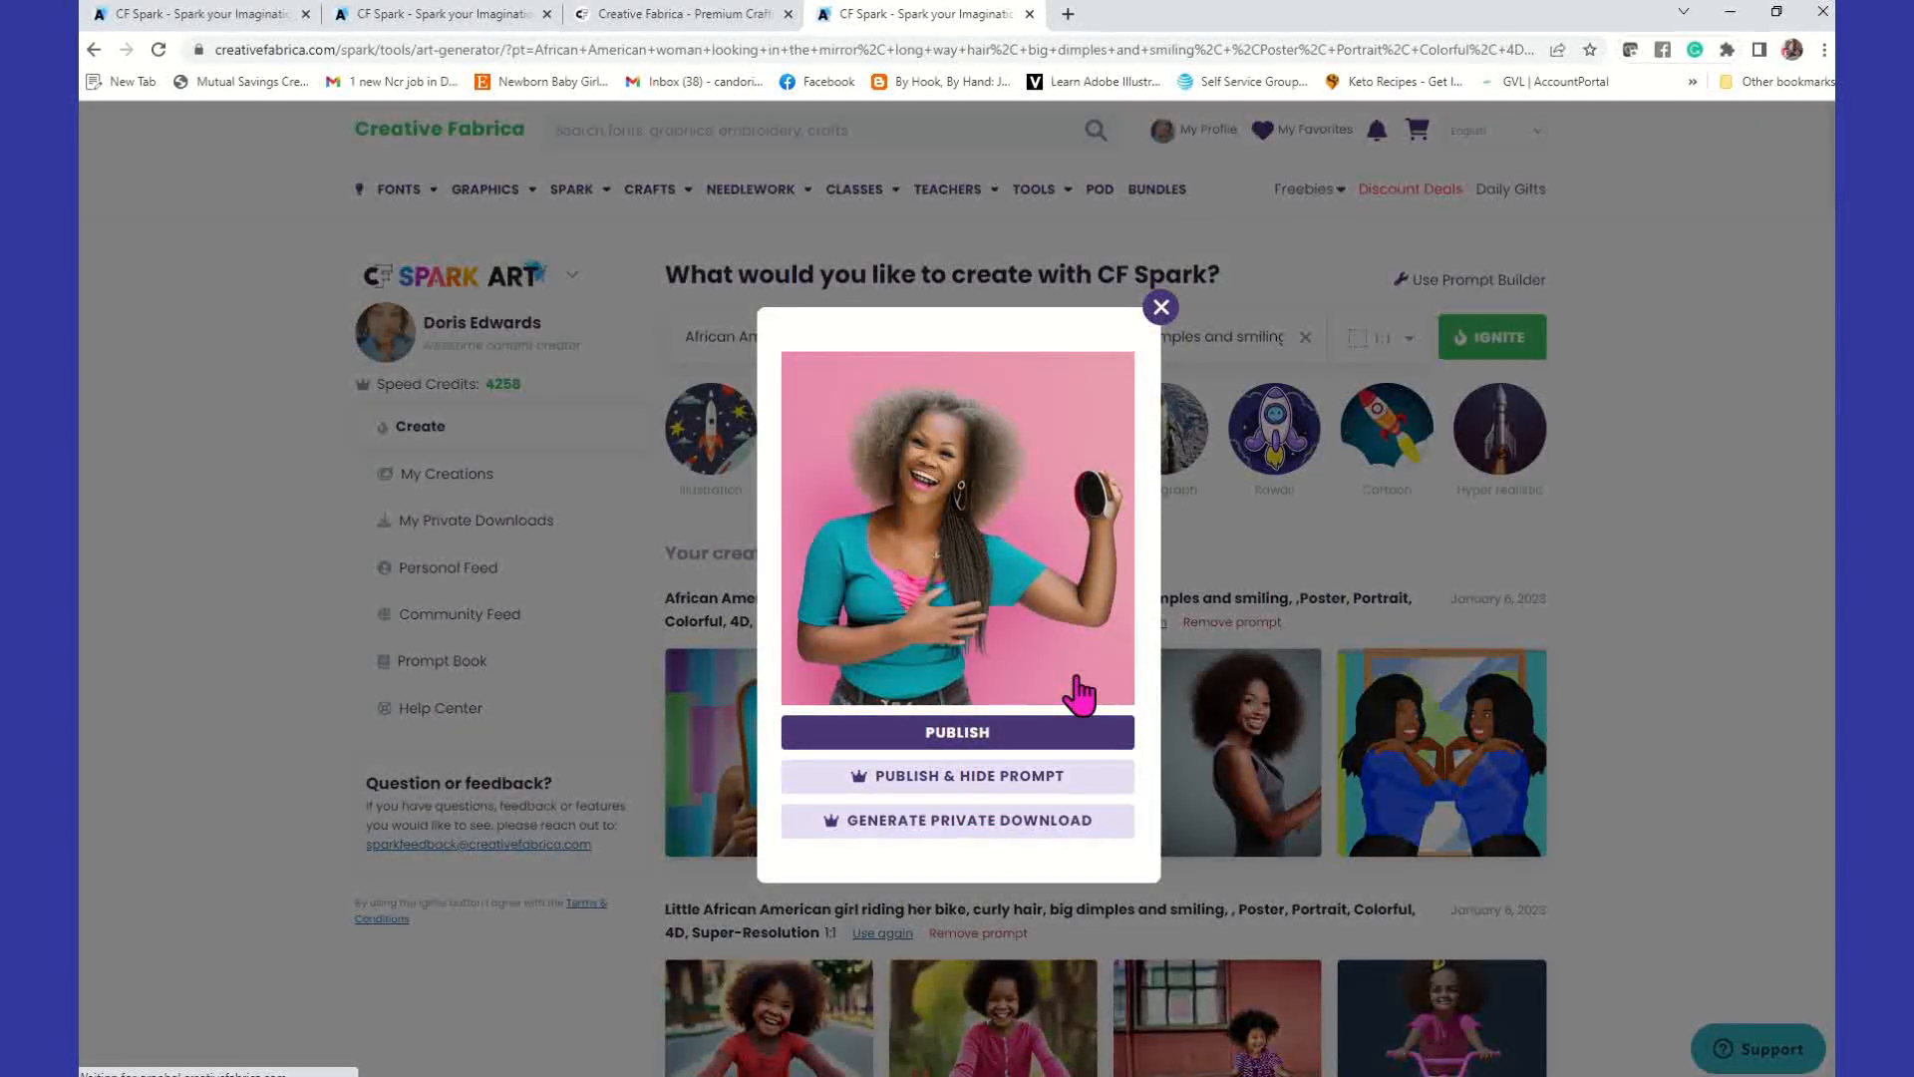
{"action": "left_click", "coordinate": [1251, 568]}
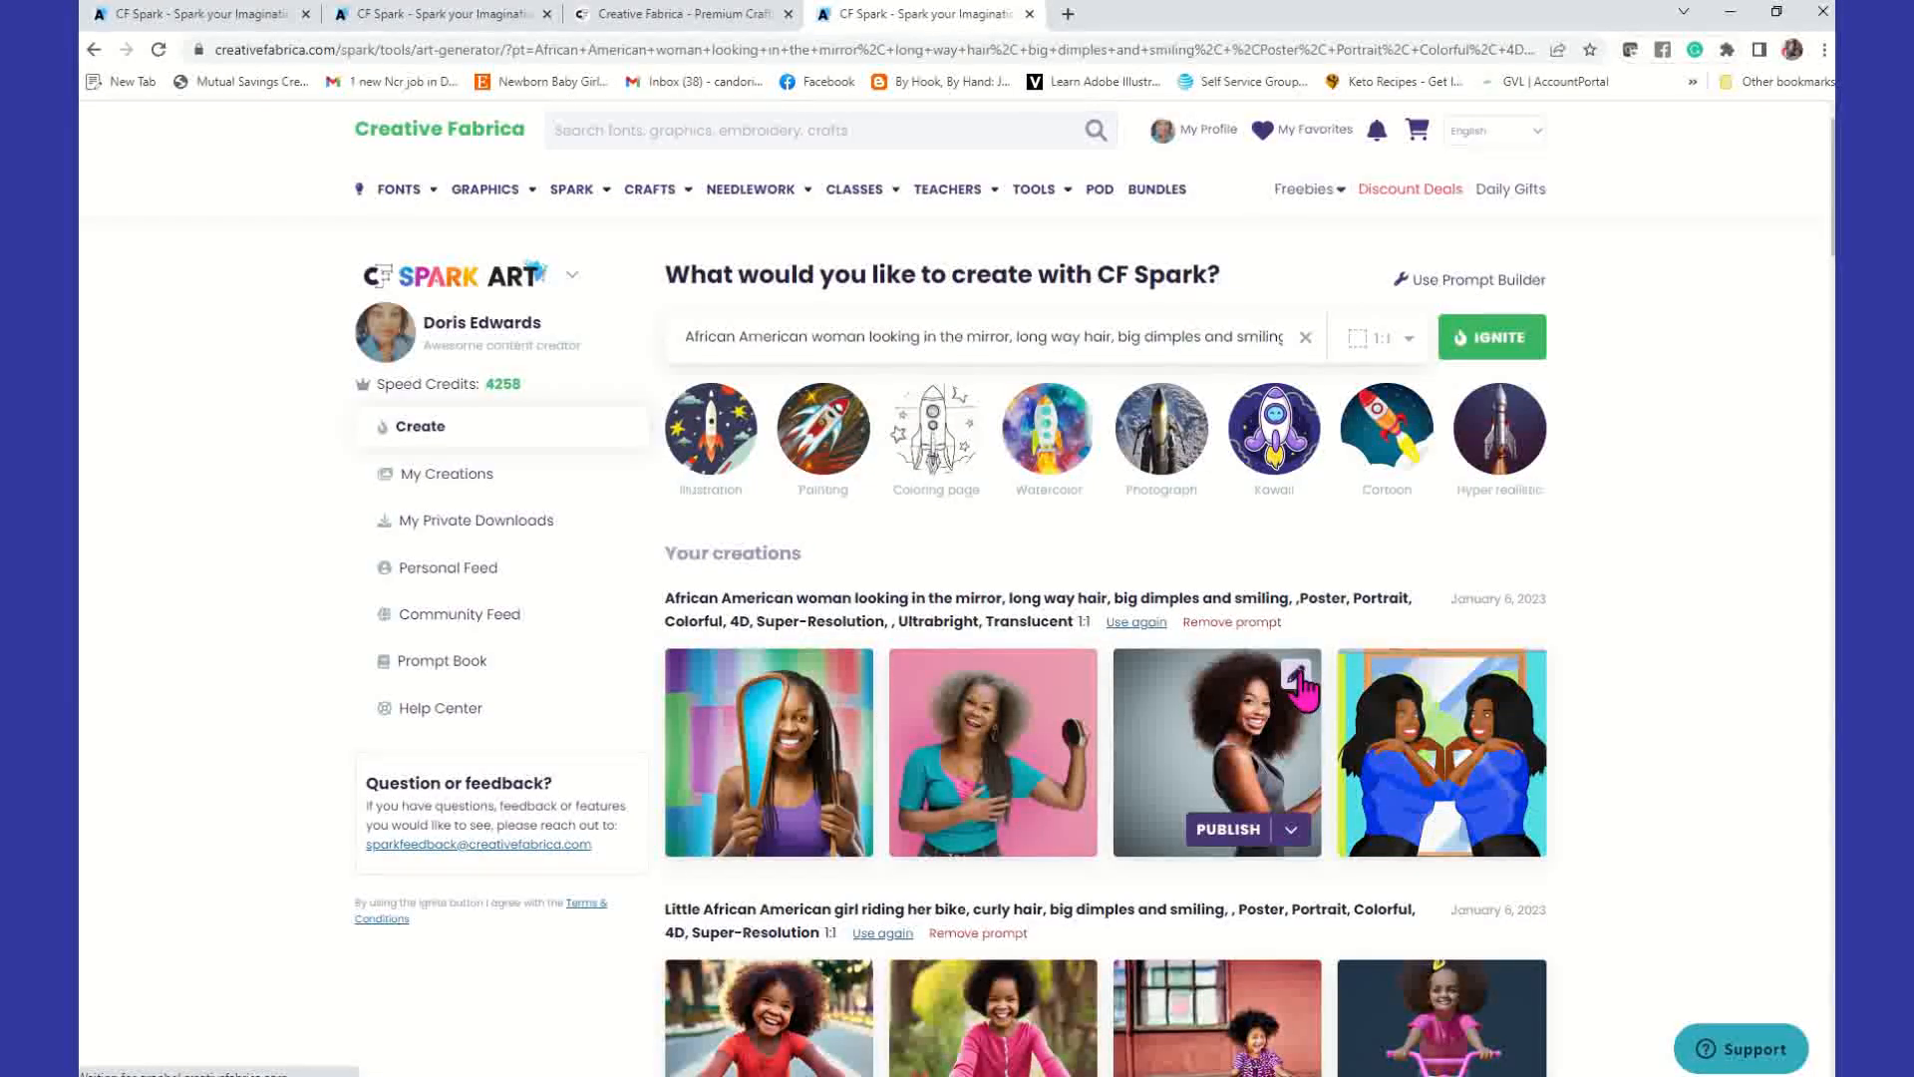
{"action": "left_click", "coordinate": [1298, 680]}
{"action": "left_click", "coordinate": [1246, 572]}
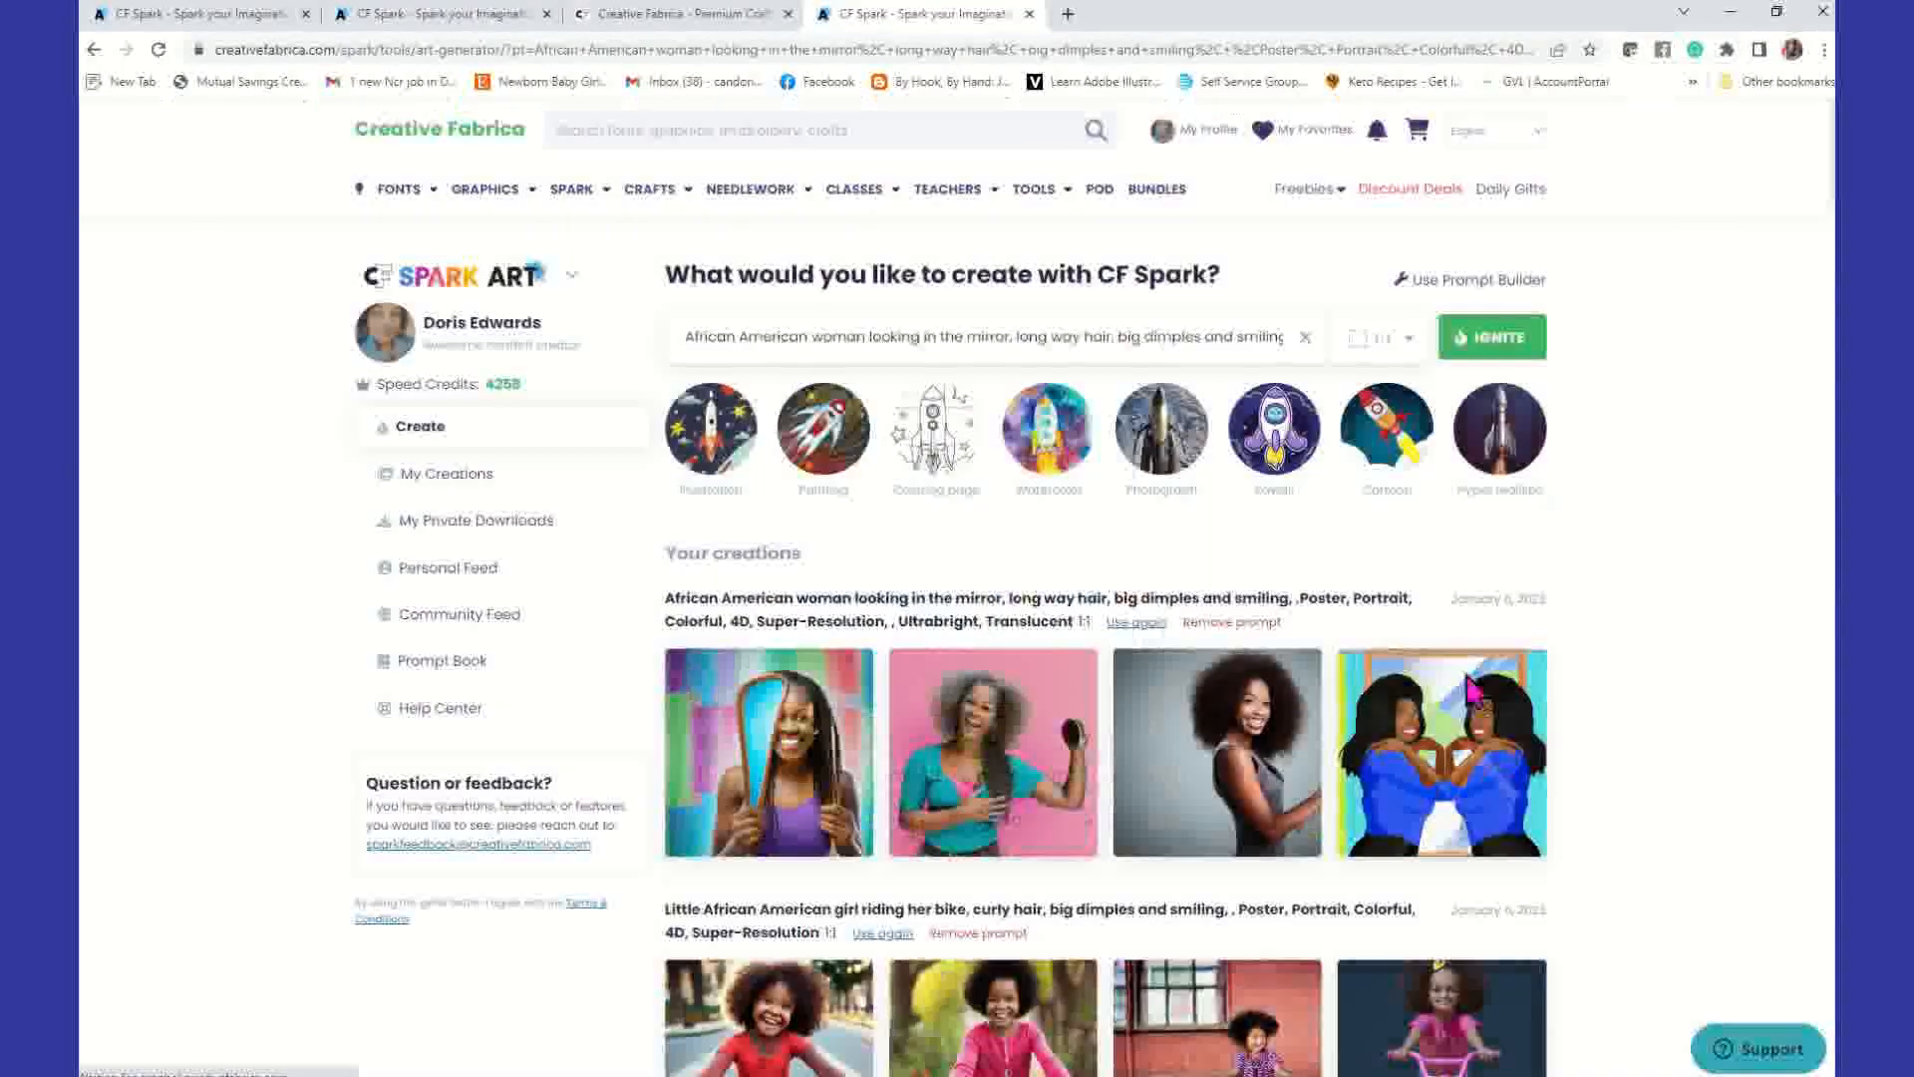
{"action": "left_click", "coordinate": [1526, 688]}
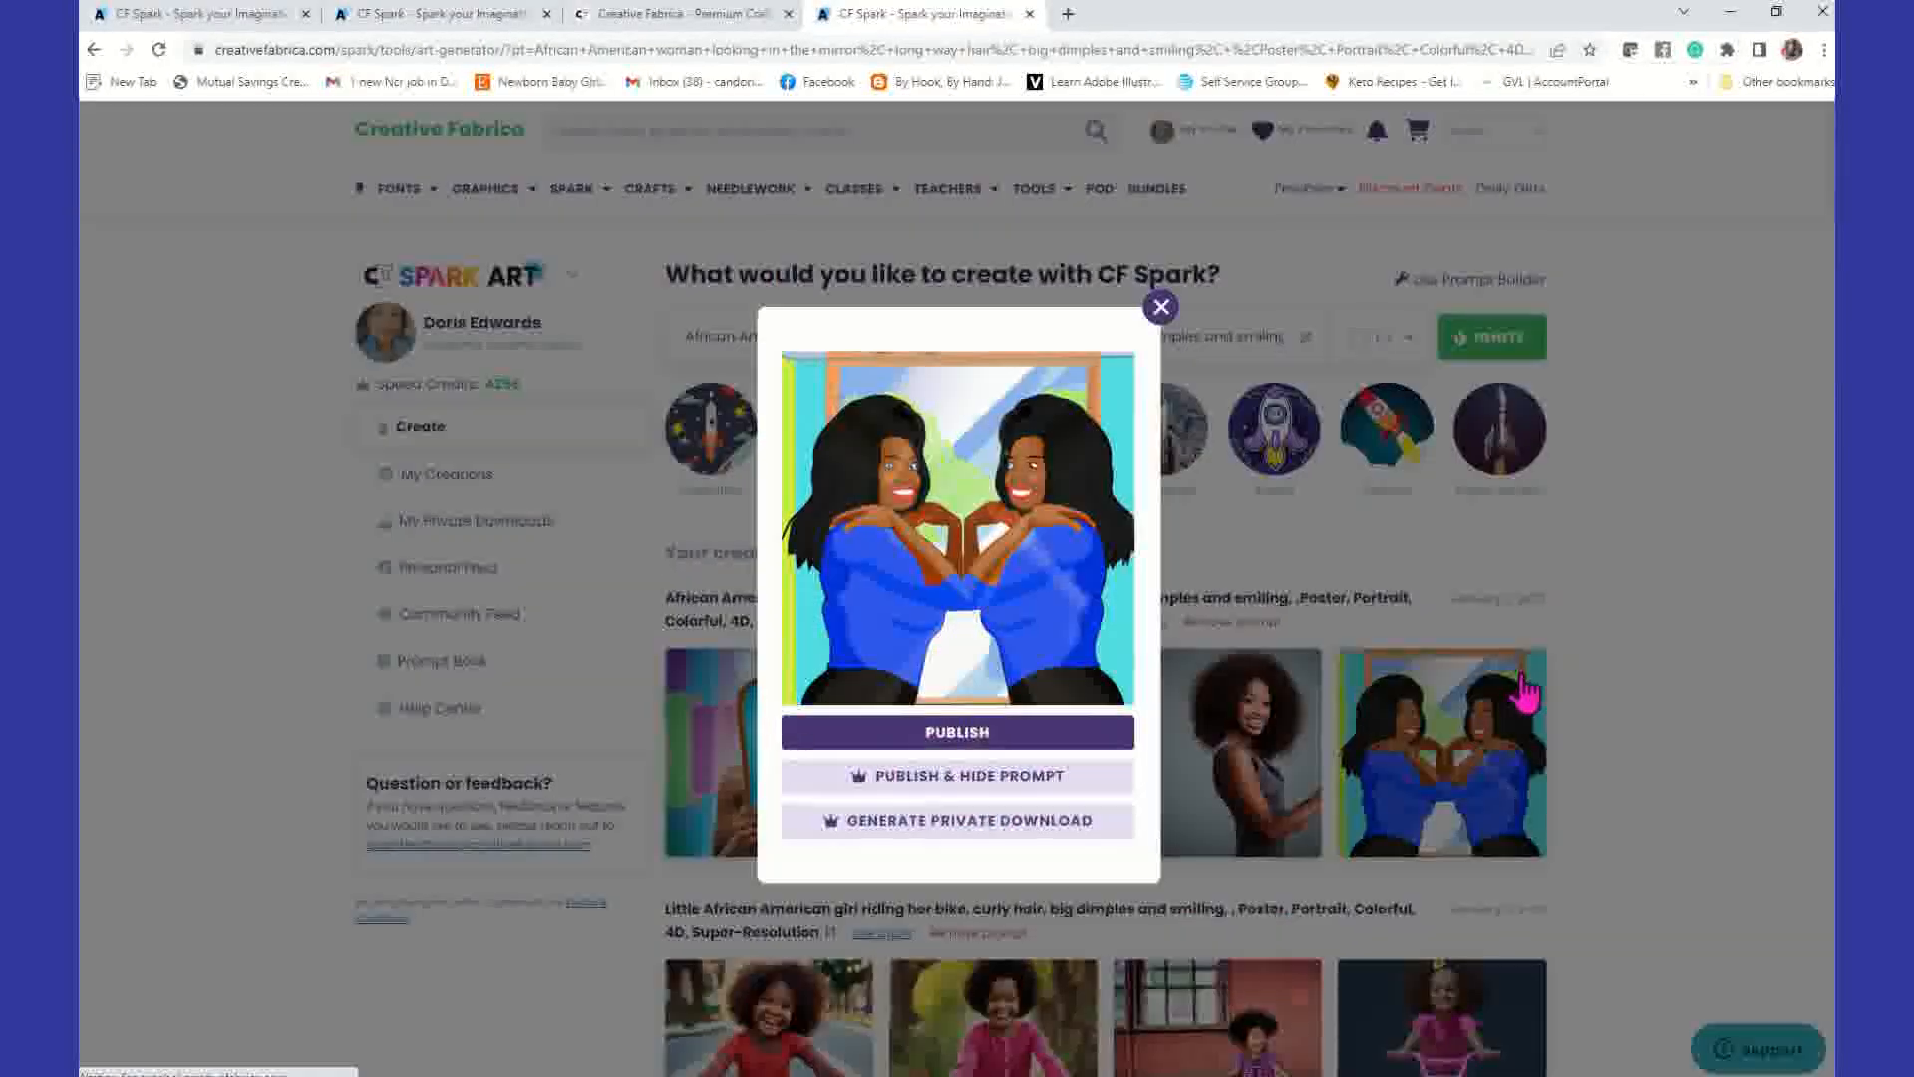
{"action": "left_click", "coordinate": [1354, 586]}
Step: Insert "standing and" before "looking in the mirror" in the art generator's prompt
{"action": "scroll", "coordinate": [1176, 743], "scroll_direction": "down", "scroll_amount": 1}
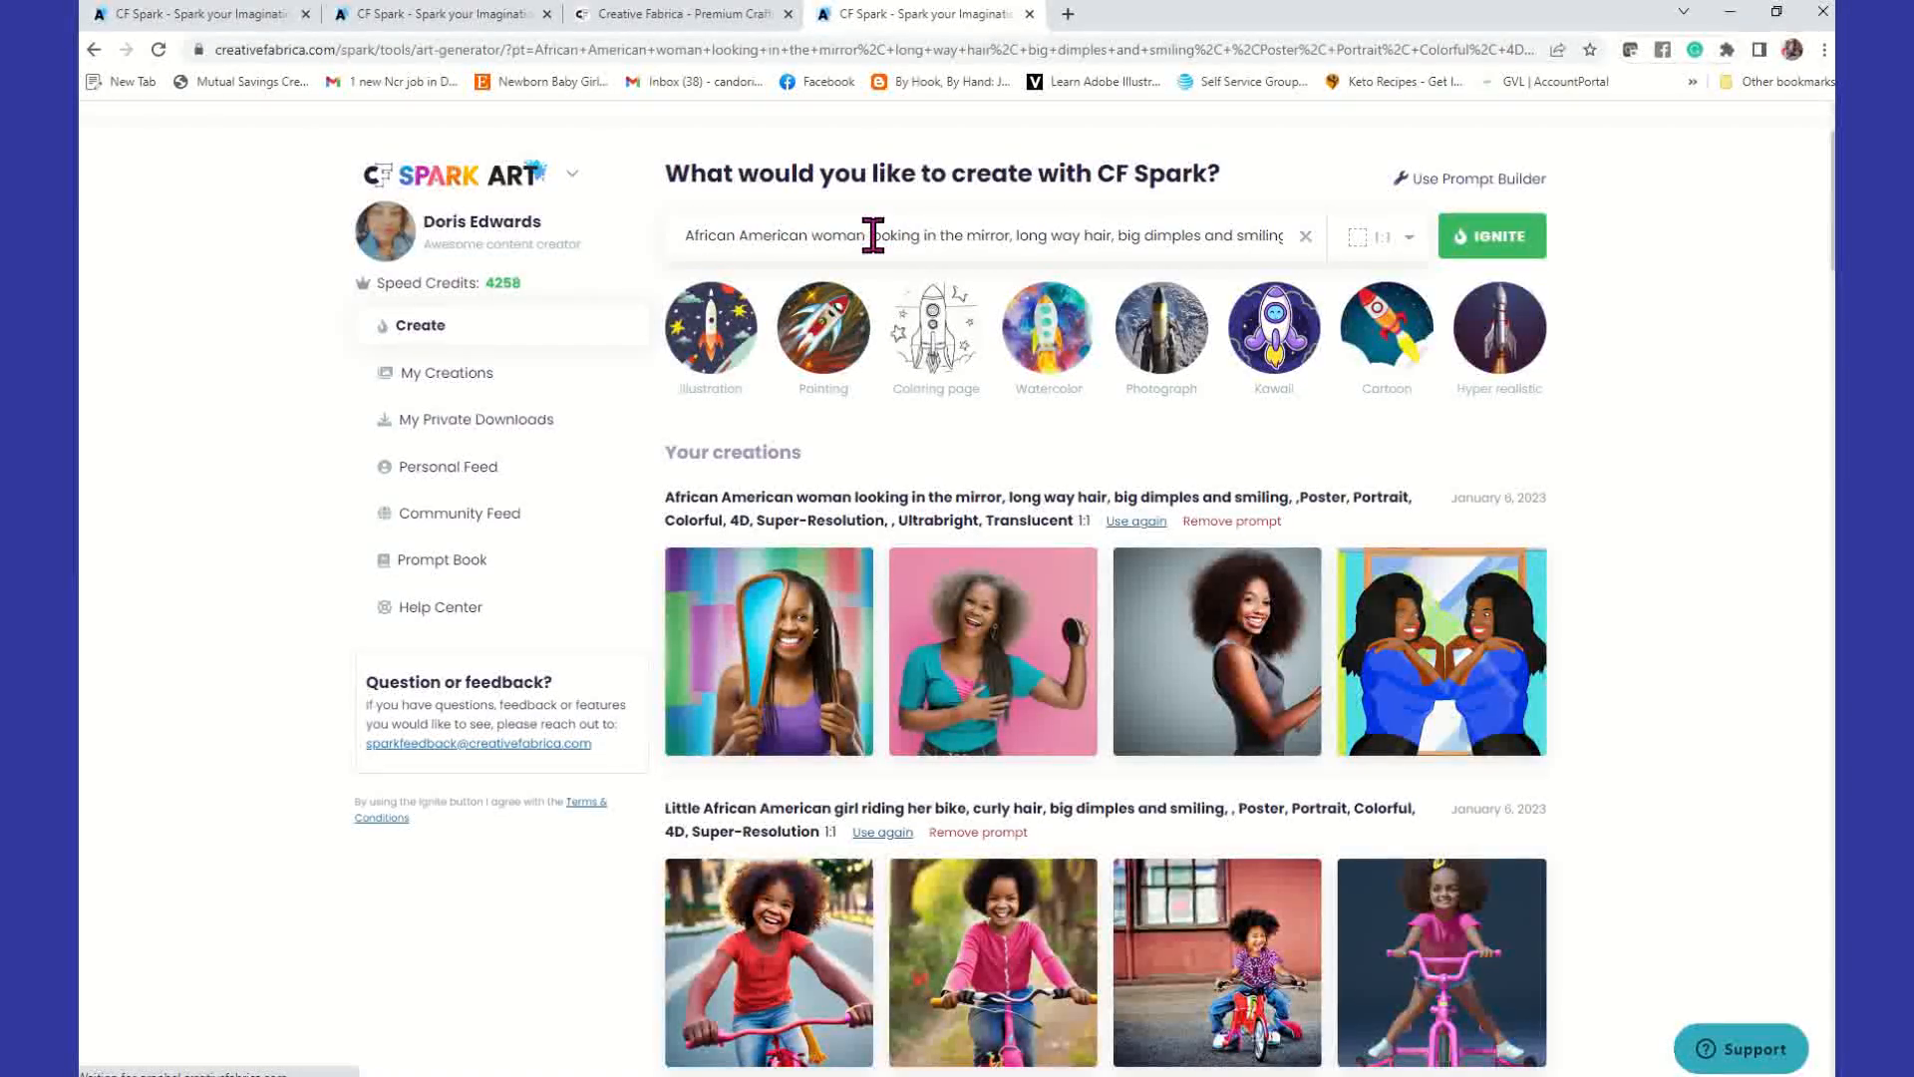
{"action": "type", "text": "standin"}
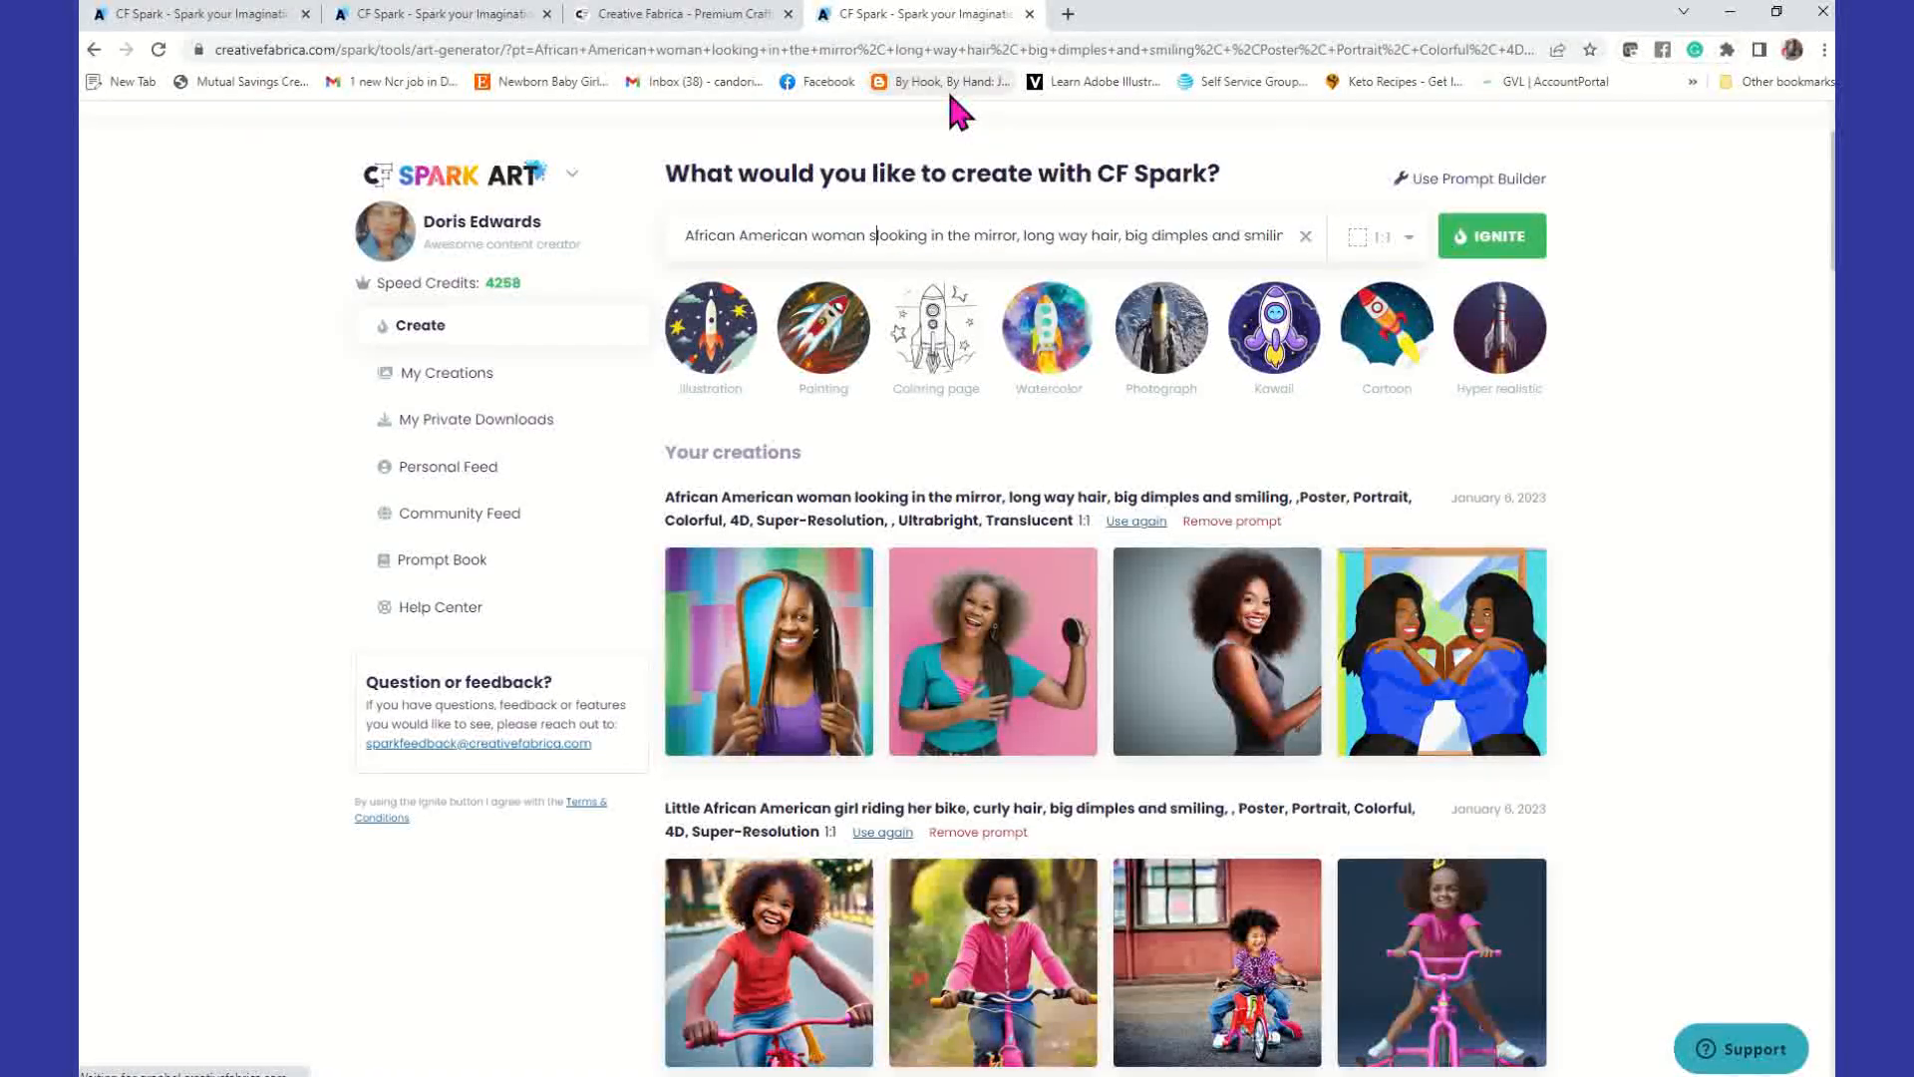
{"action": "type", "text": "g and"}
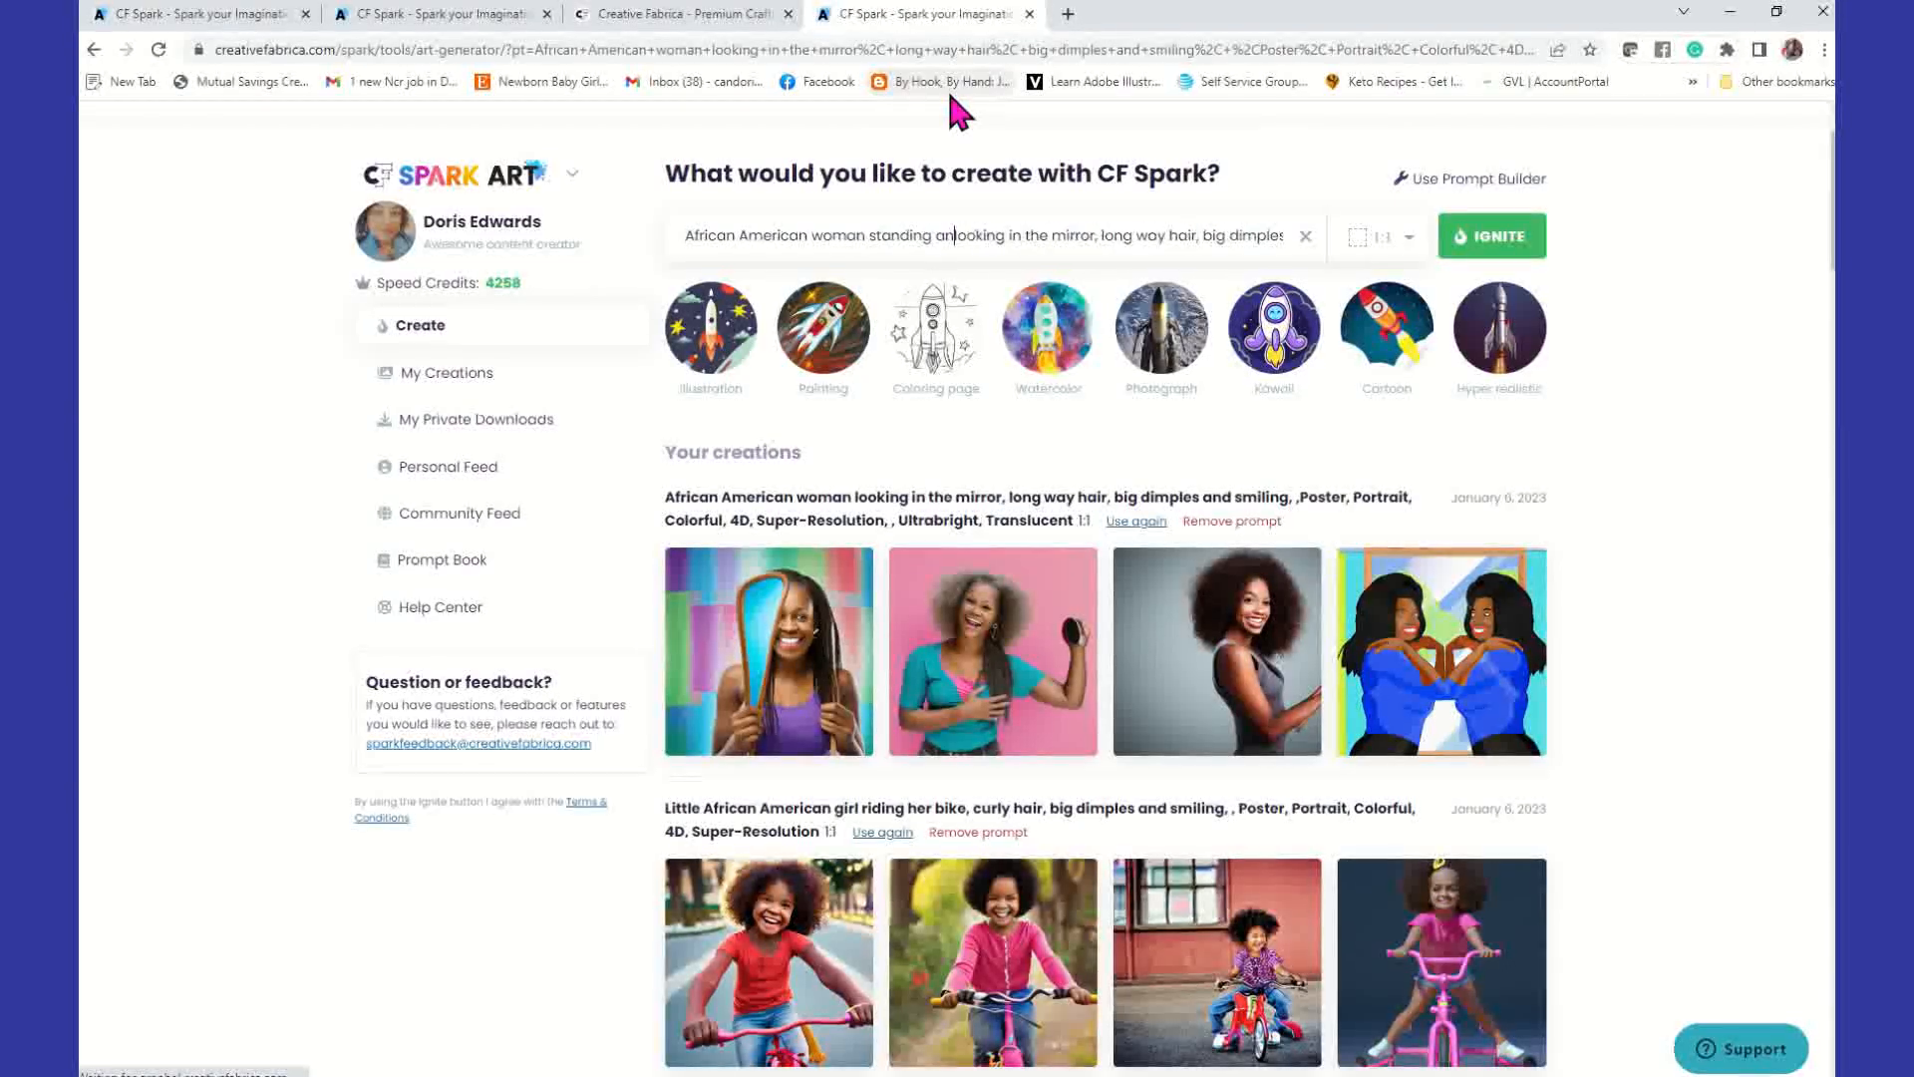
Step: Insert "full-bodied, portrait, center composition," before "long way hair" in the prompt, with a space after the last comma
{"action": "left_click", "coordinate": [1117, 236]}
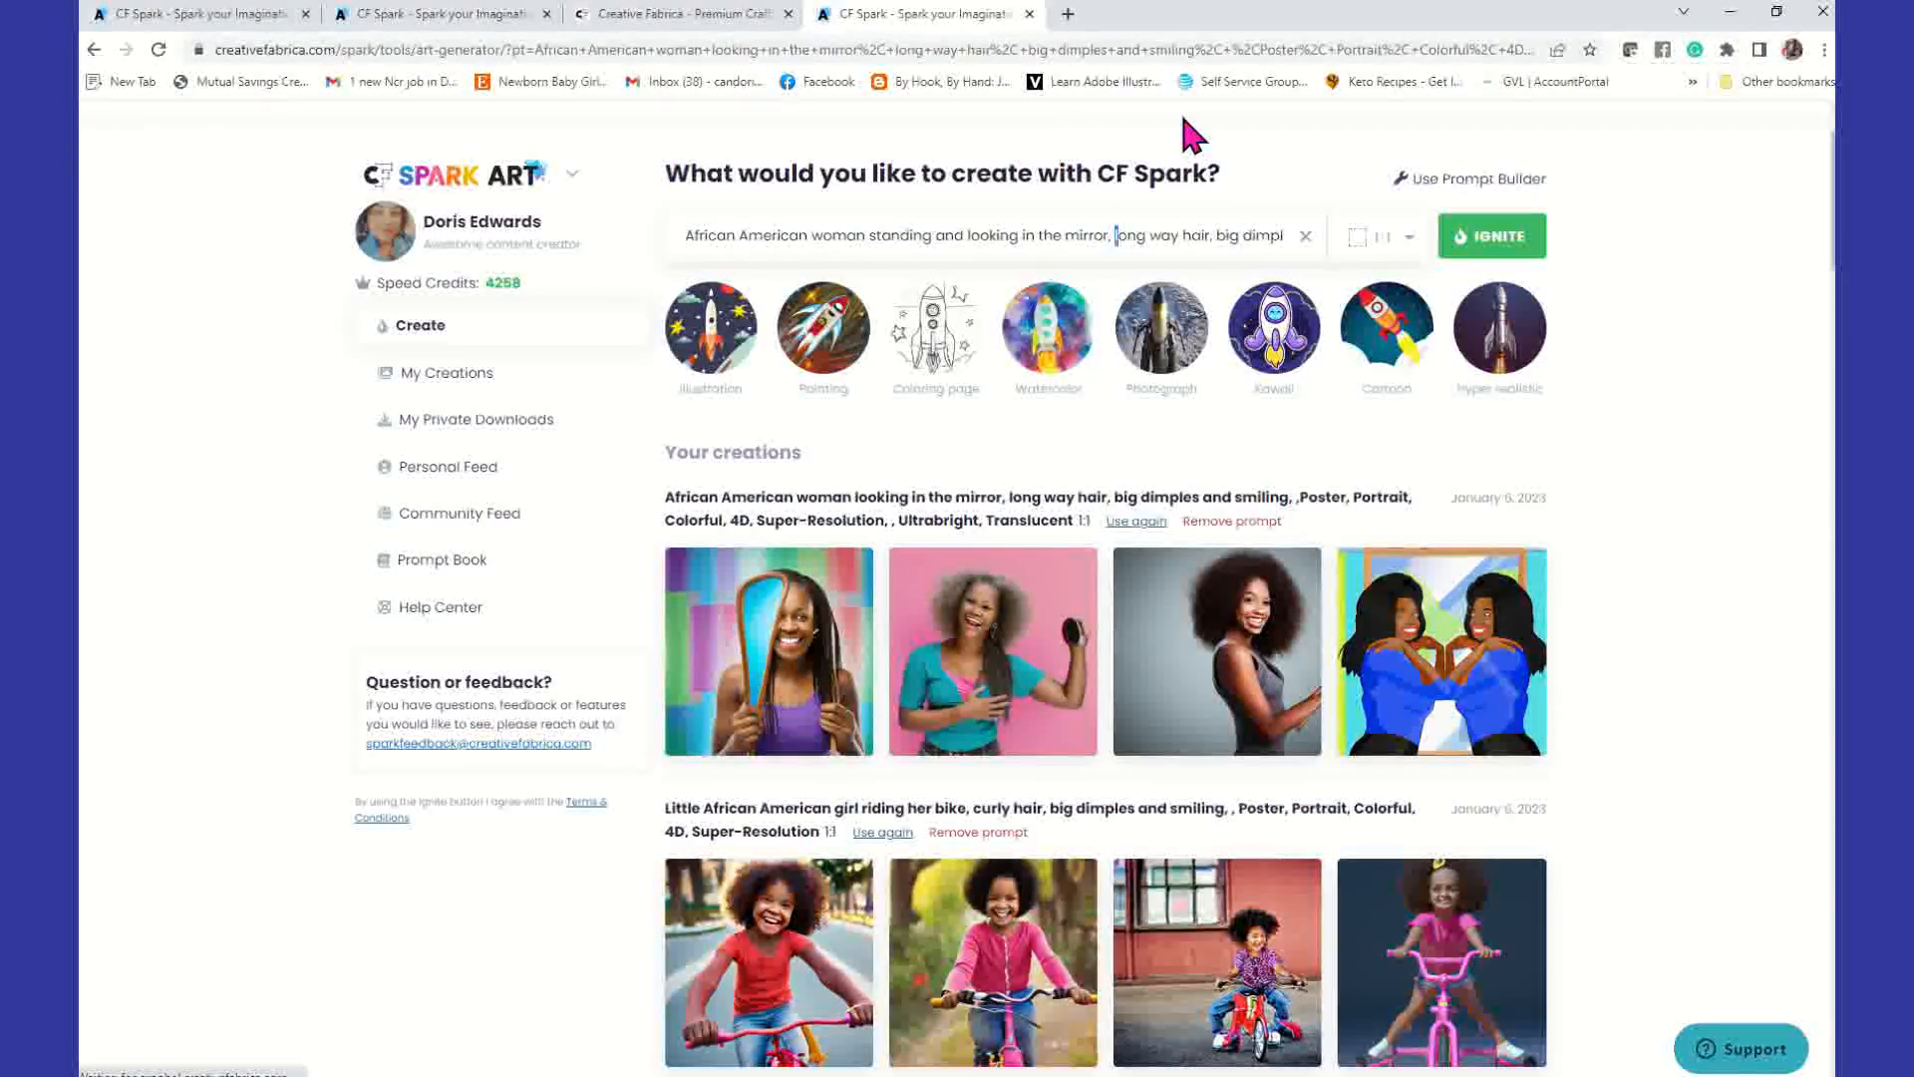
{"action": "type", "text": "full"}
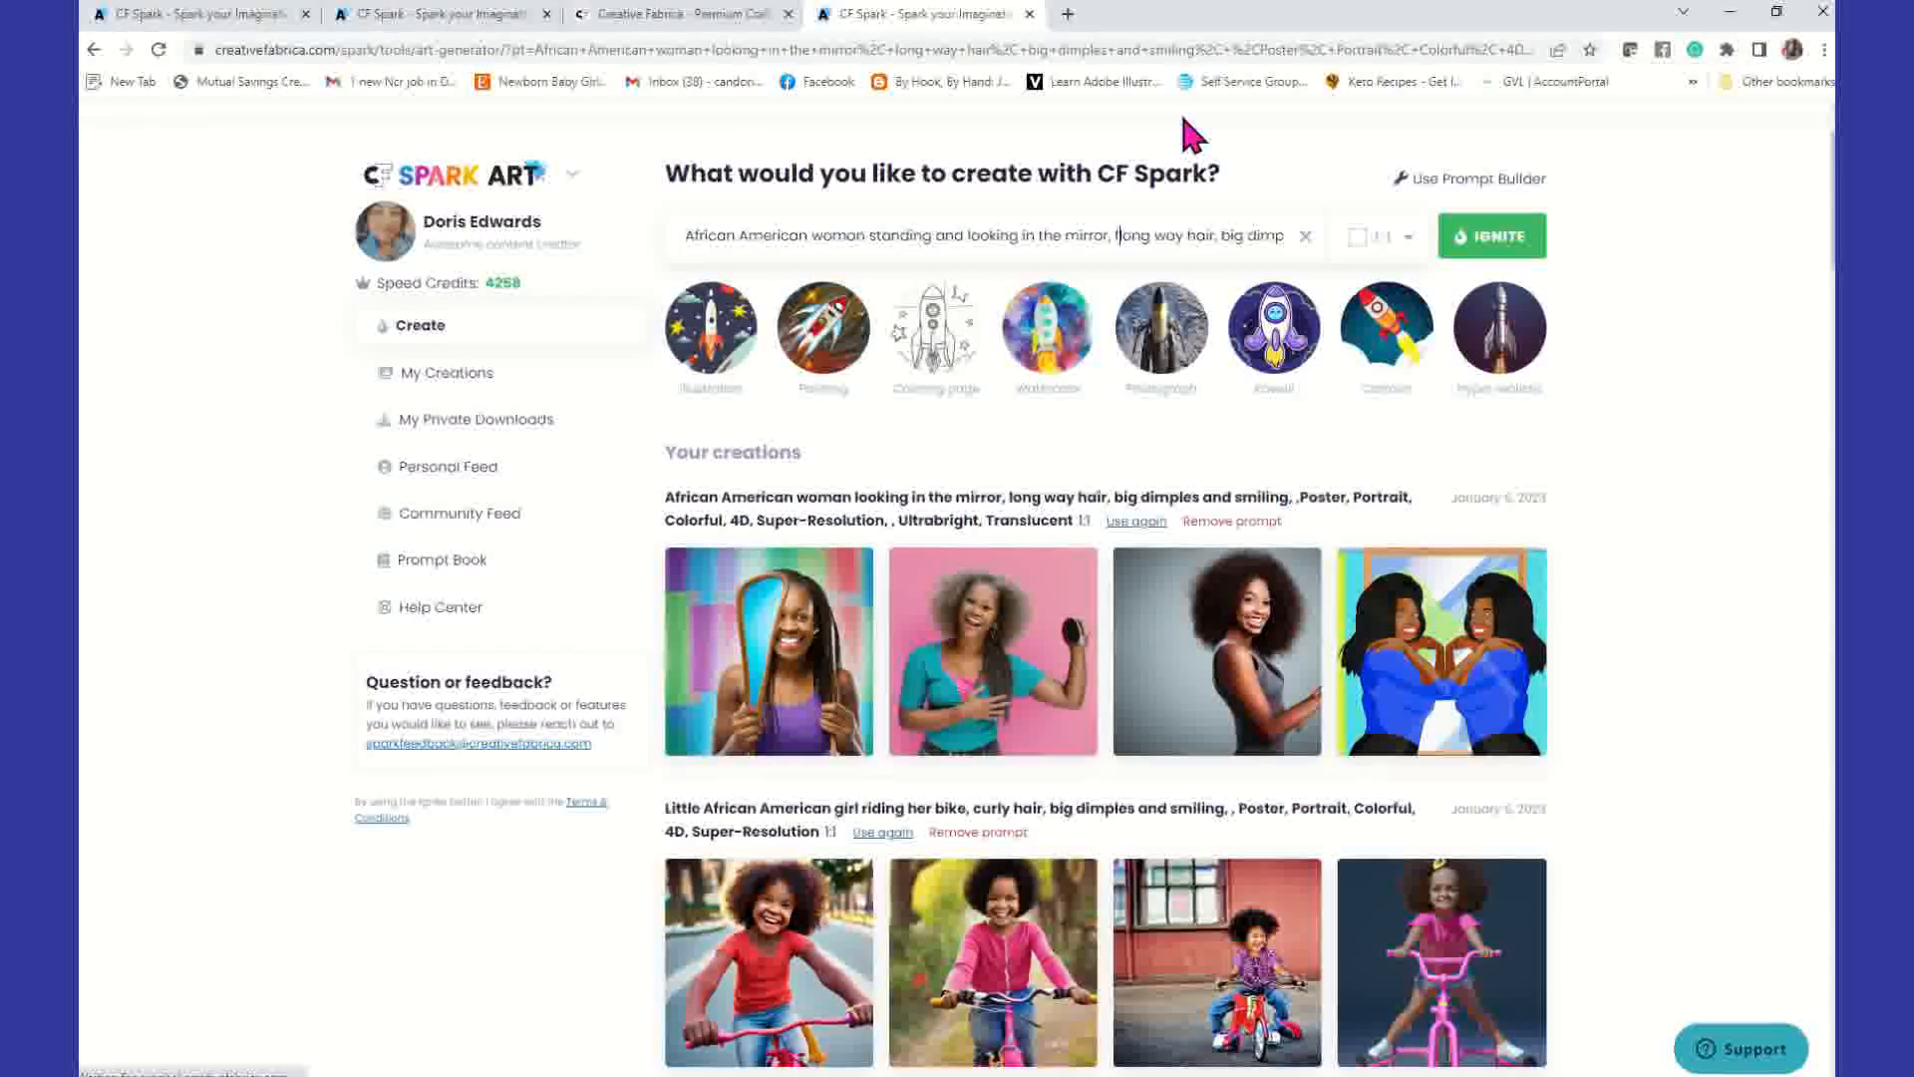
{"action": "type", "text": "-bodied"}
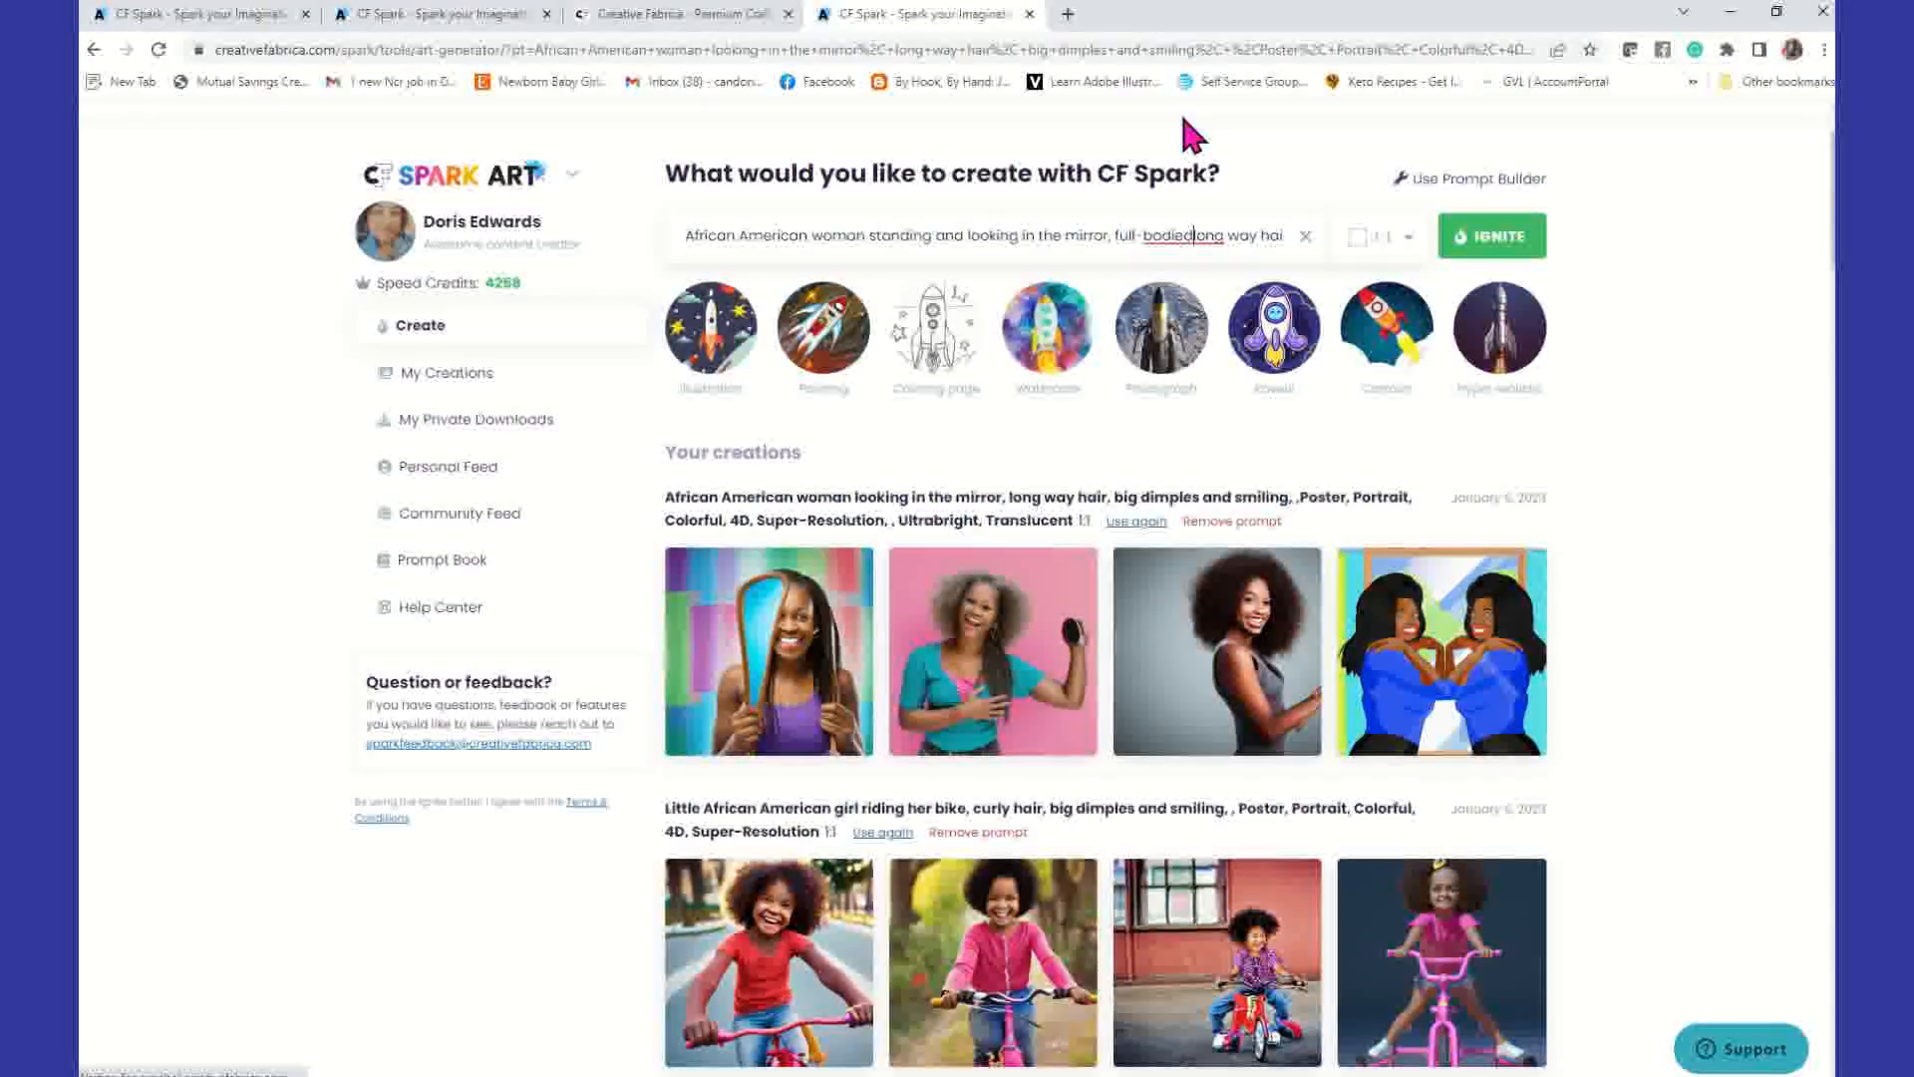
{"action": "type", "text": ", portrait,"}
{"action": "type", "text": "center"}
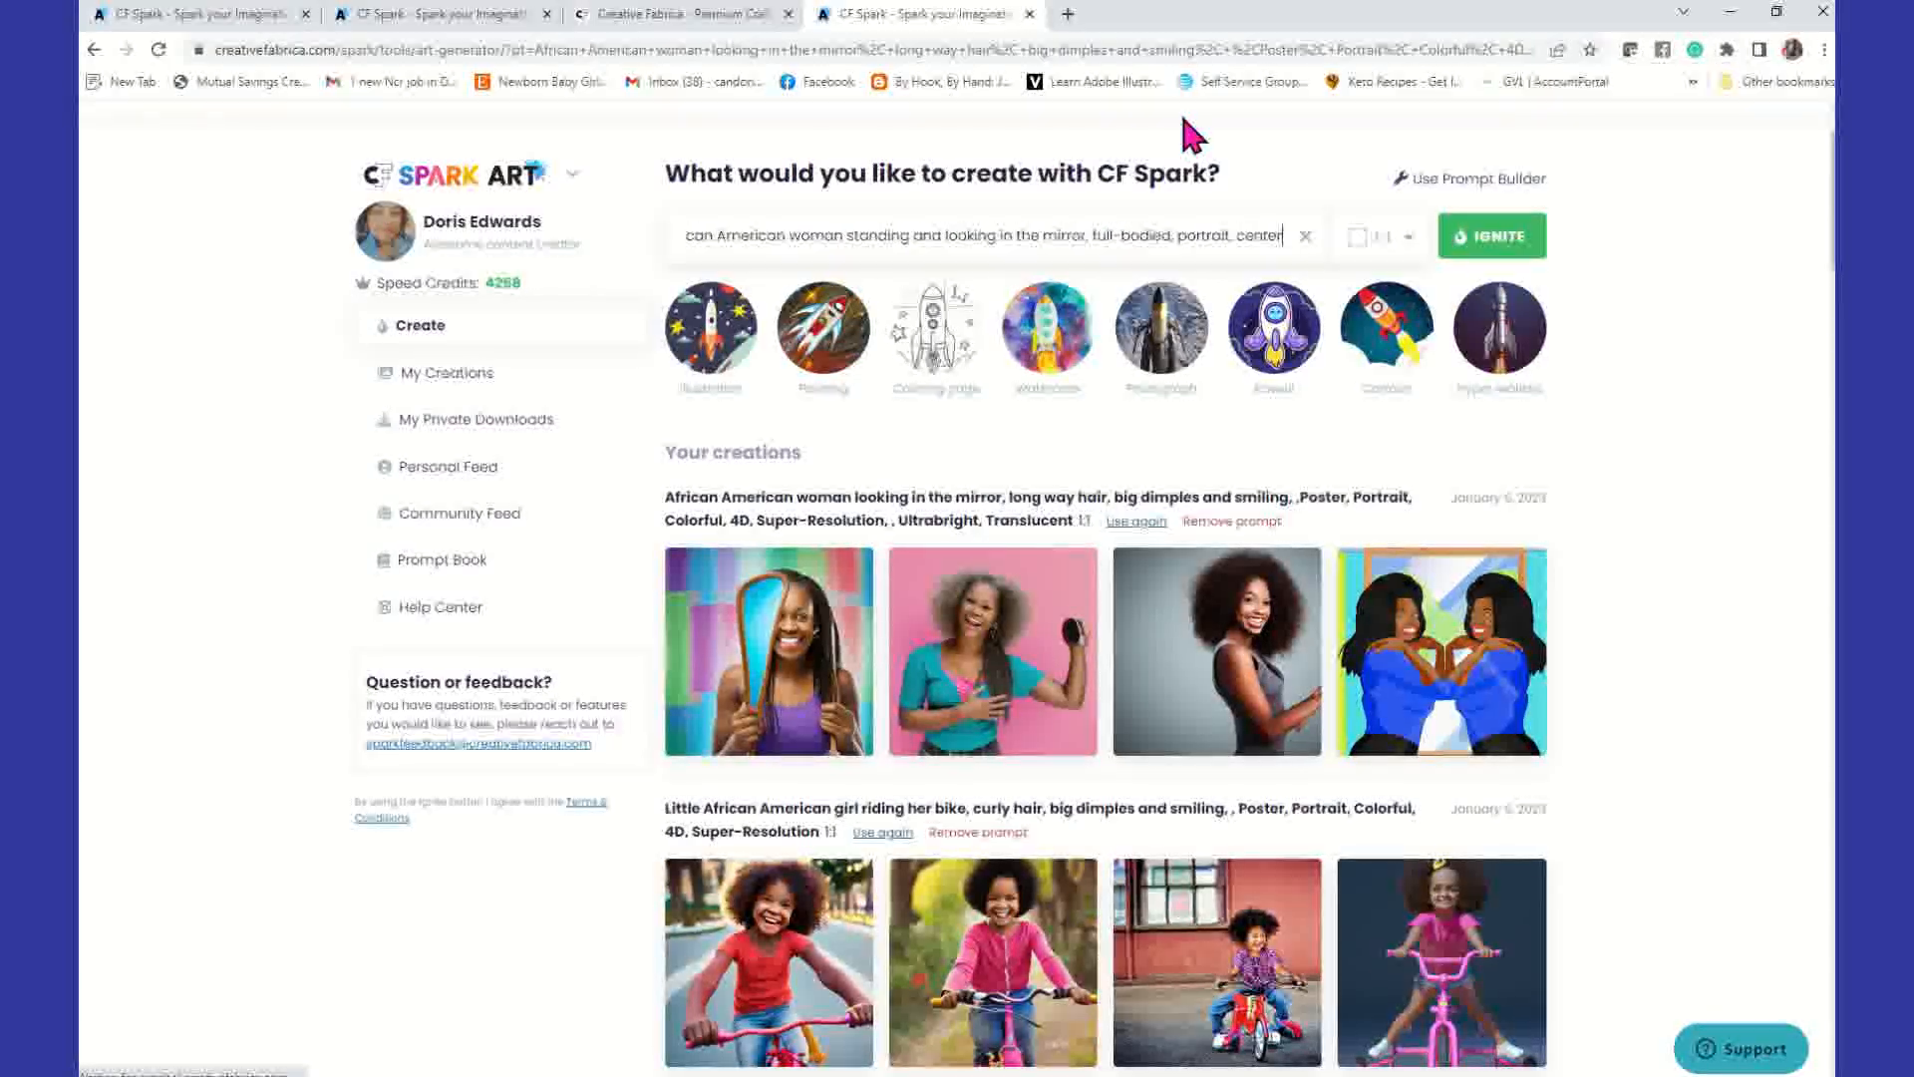
{"action": "type", "text": " composi"}
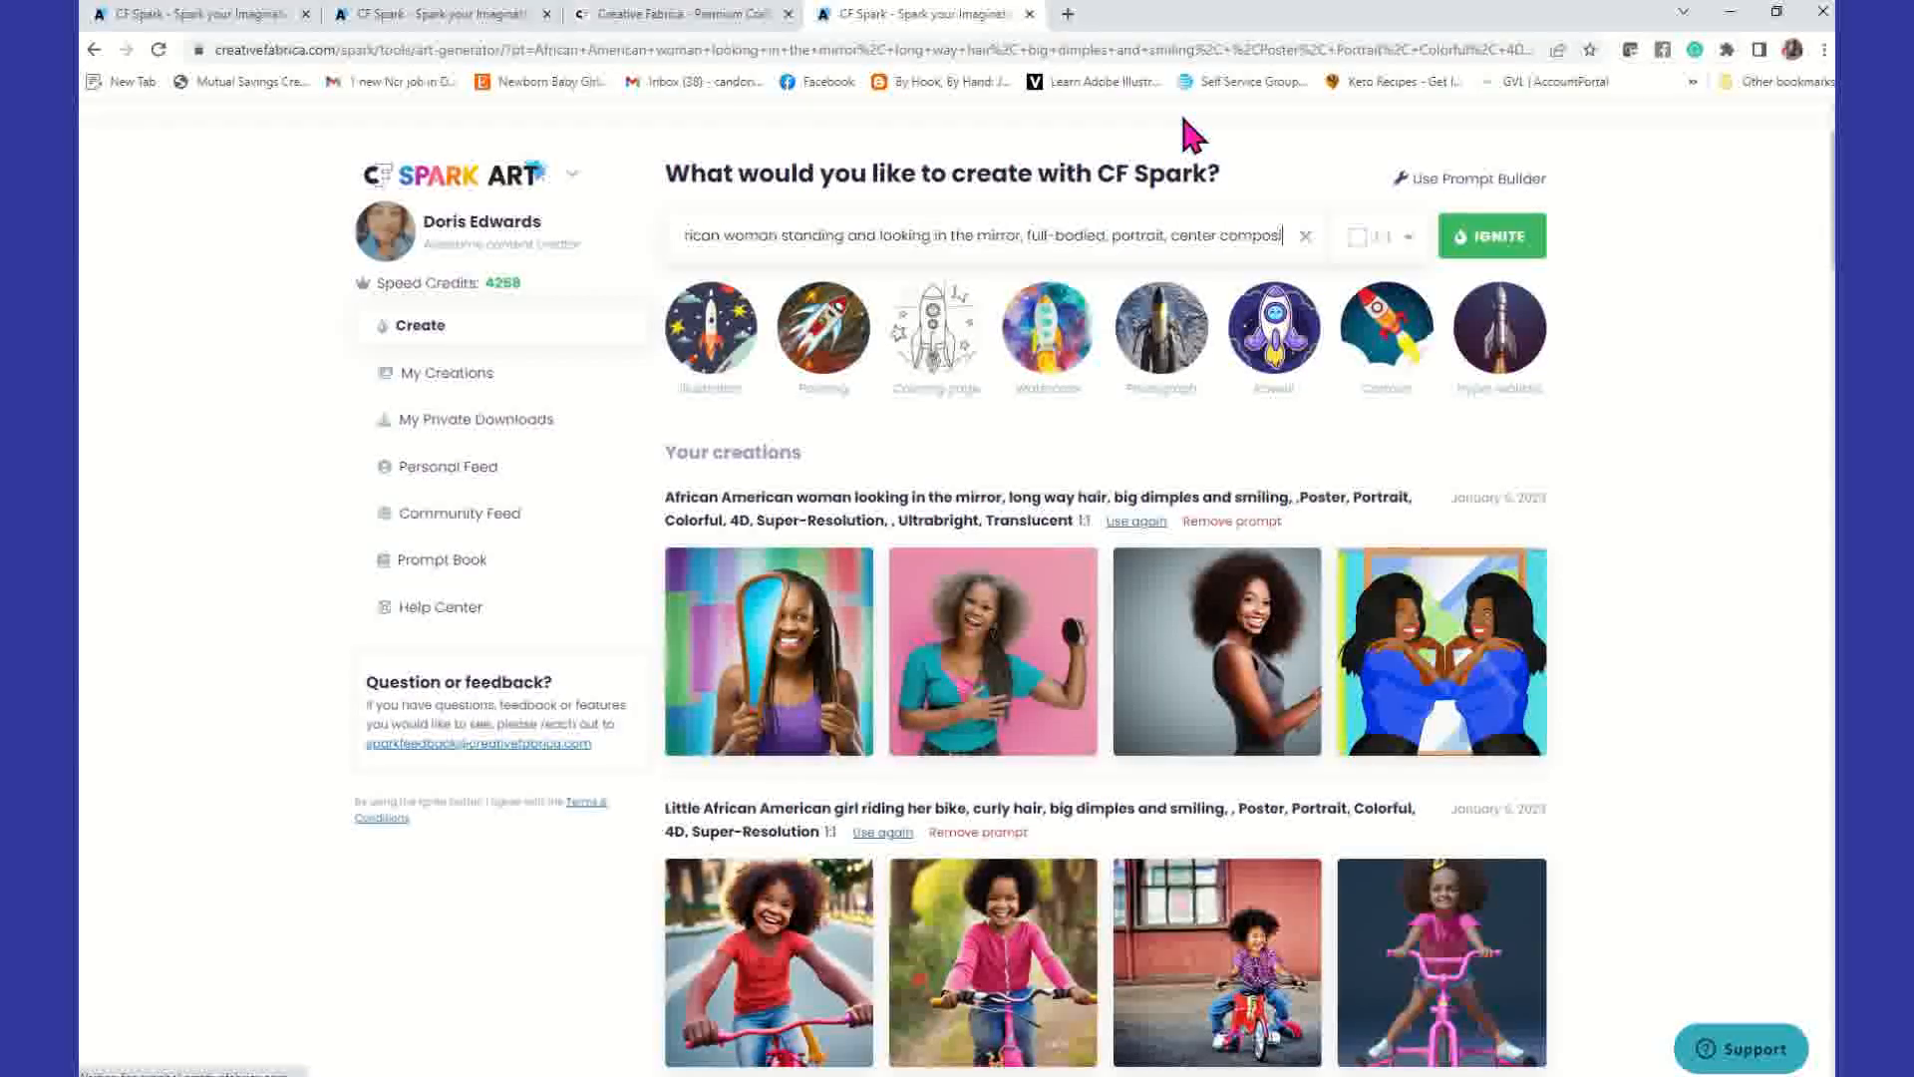
{"action": "type", "text": "tion,"}
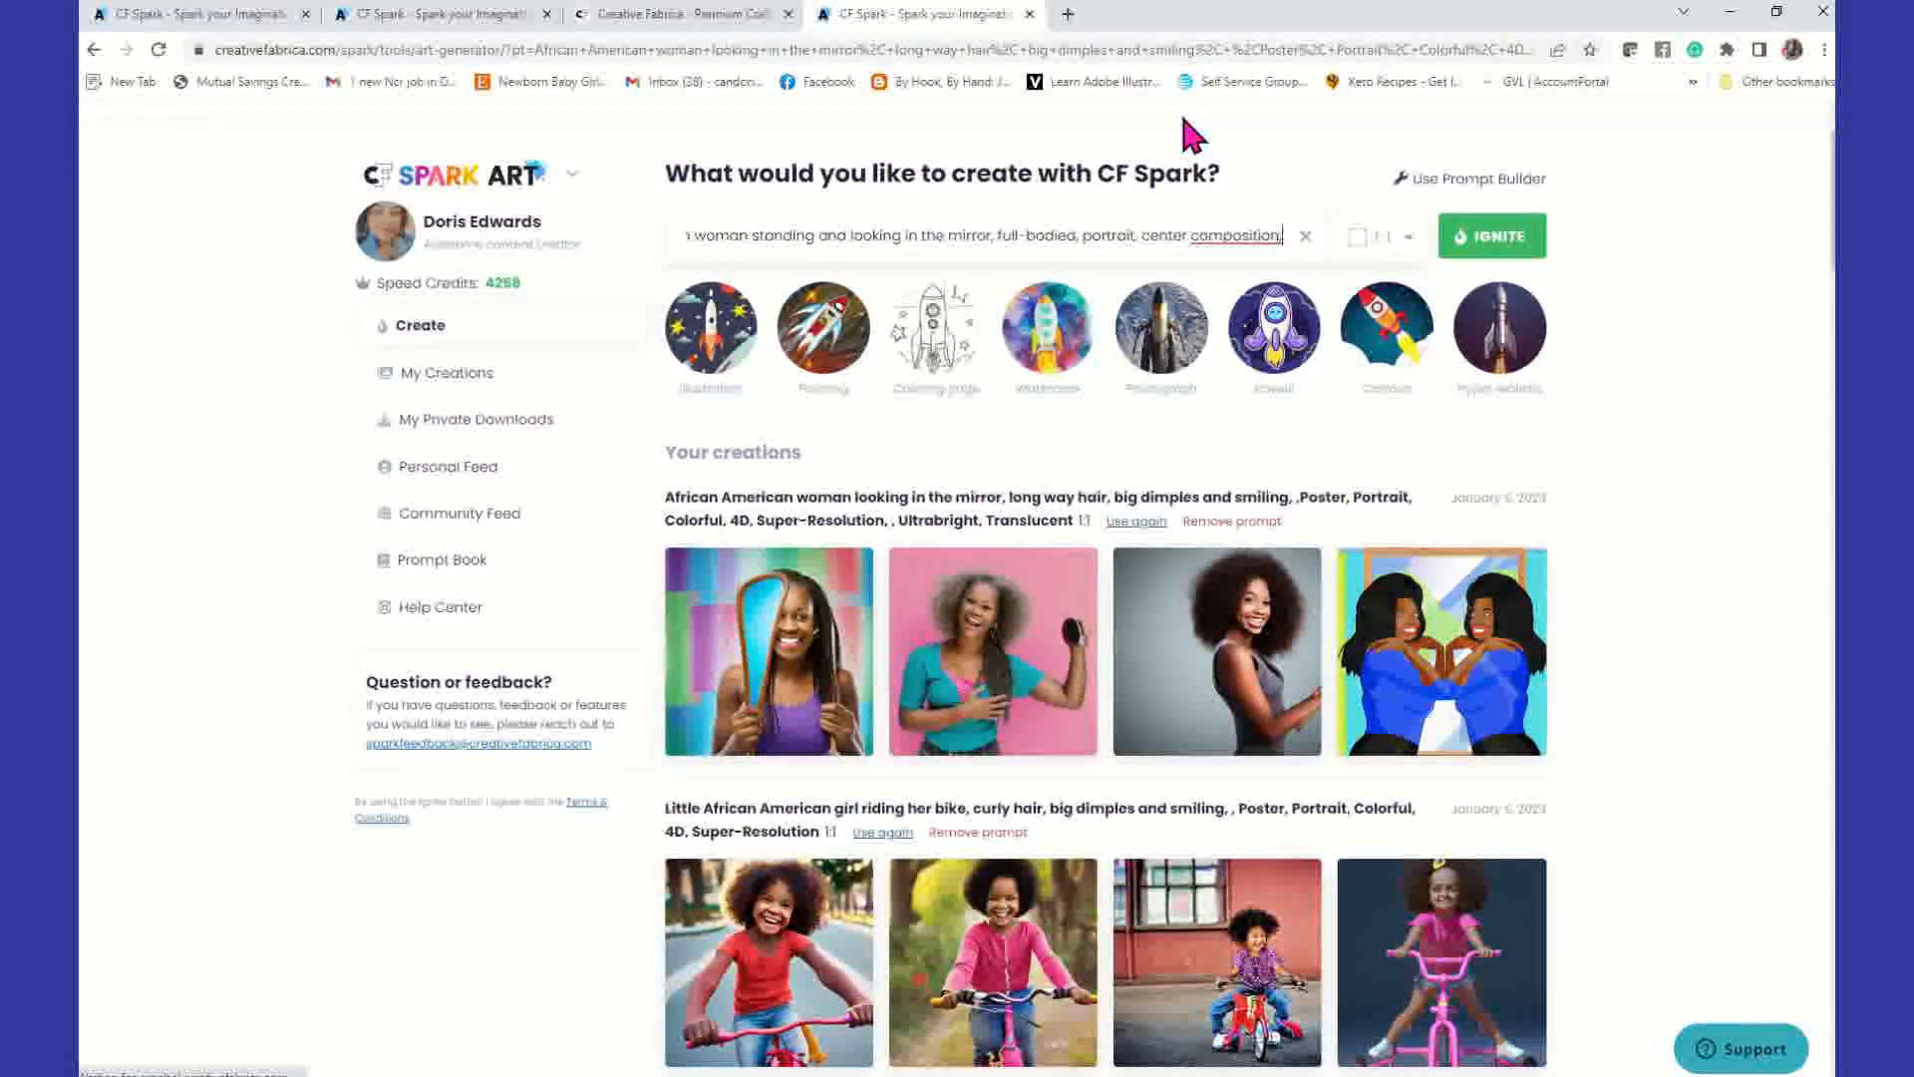
{"action": "right_click", "coordinate": [1251, 239]}
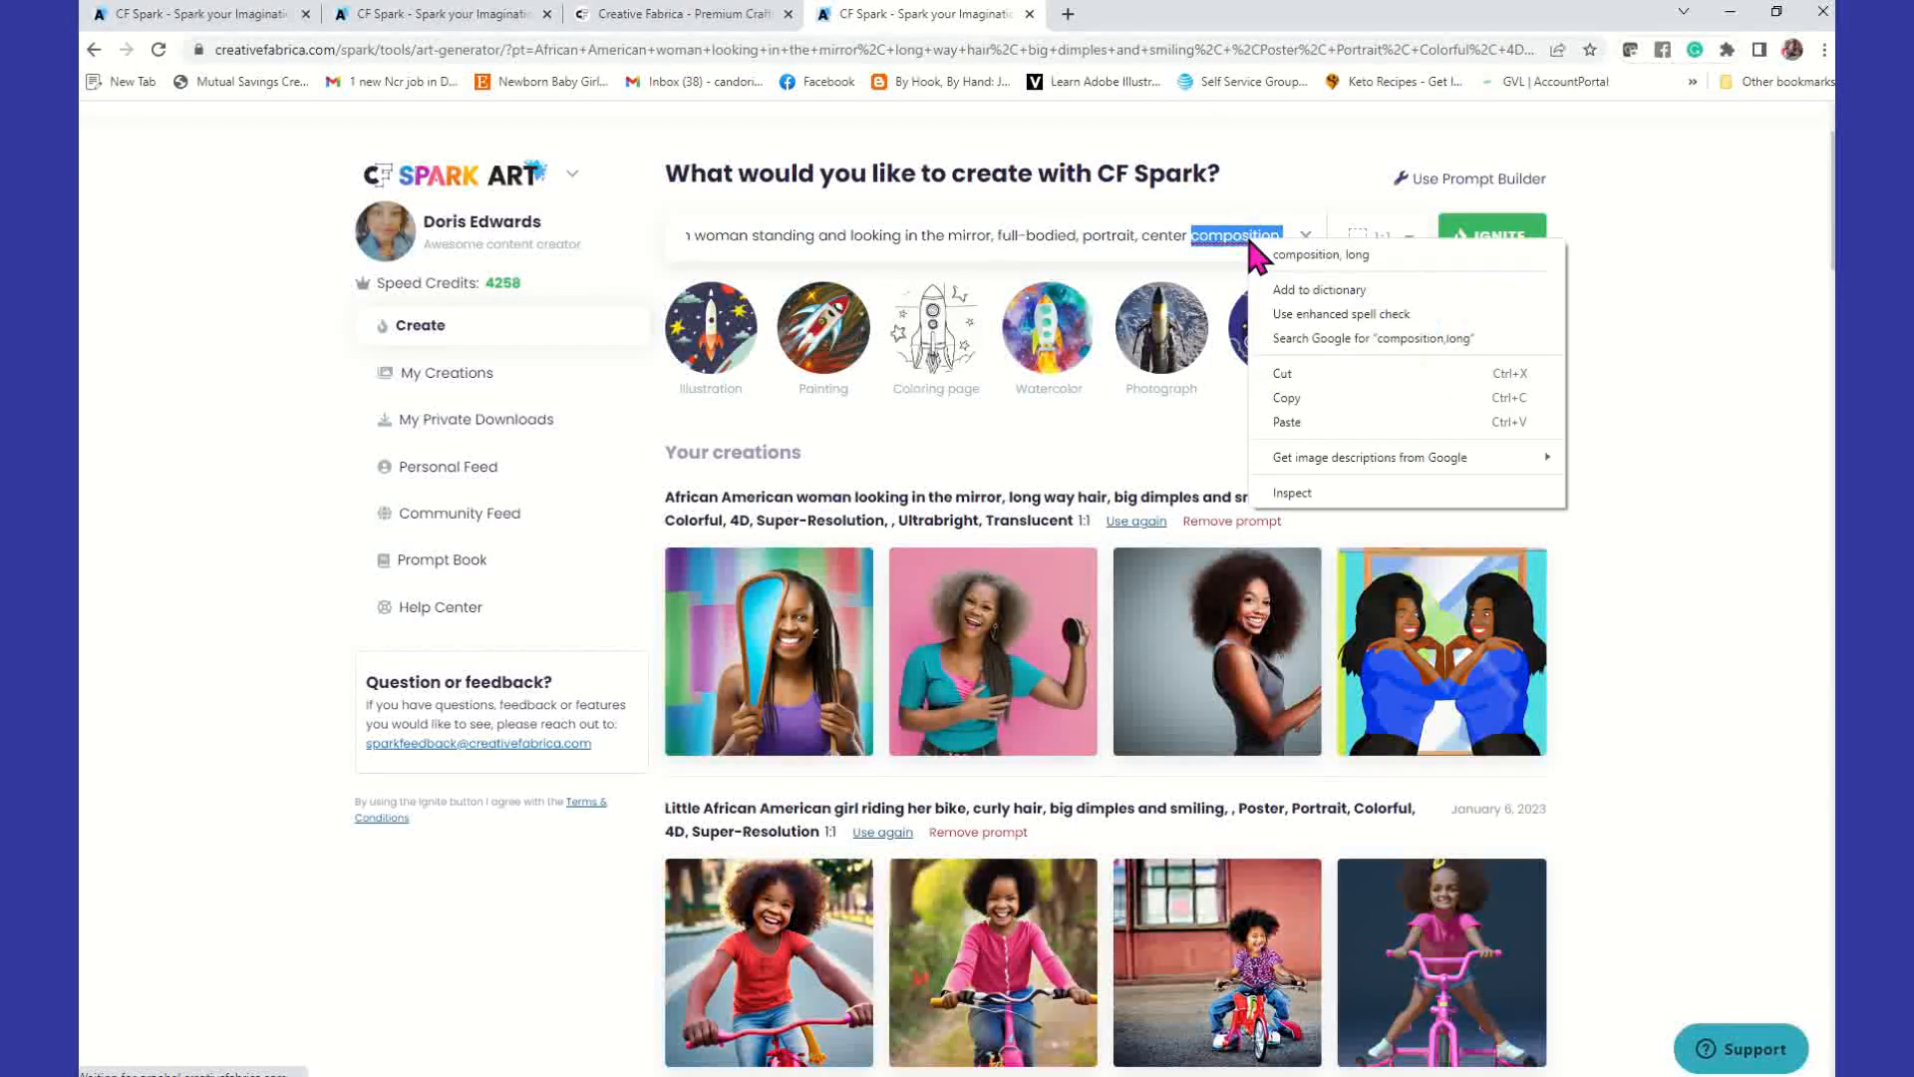
{"action": "left_click", "coordinate": [1324, 255]}
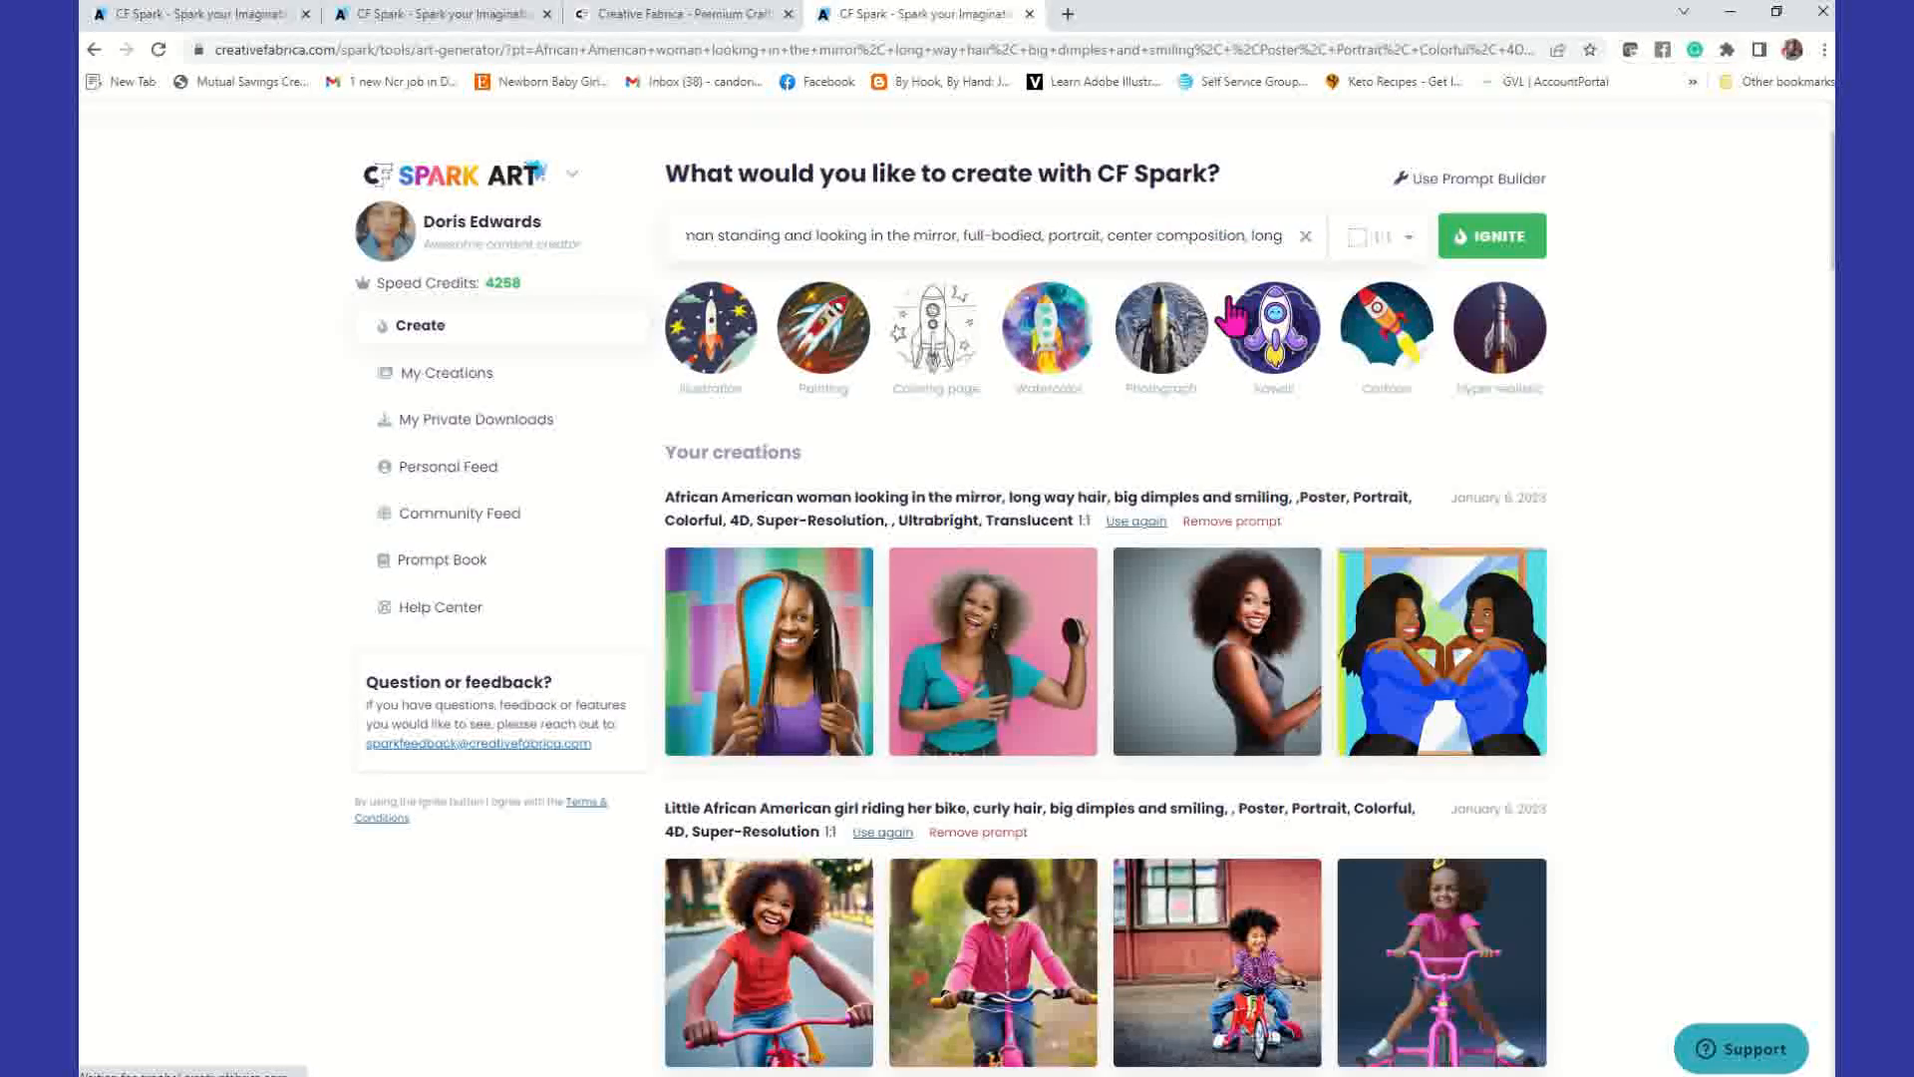
Step: Check the wording of the revised prompt back to its beginning and generate a new set of images from it
{"action": "key", "text": "ctrl+z"}
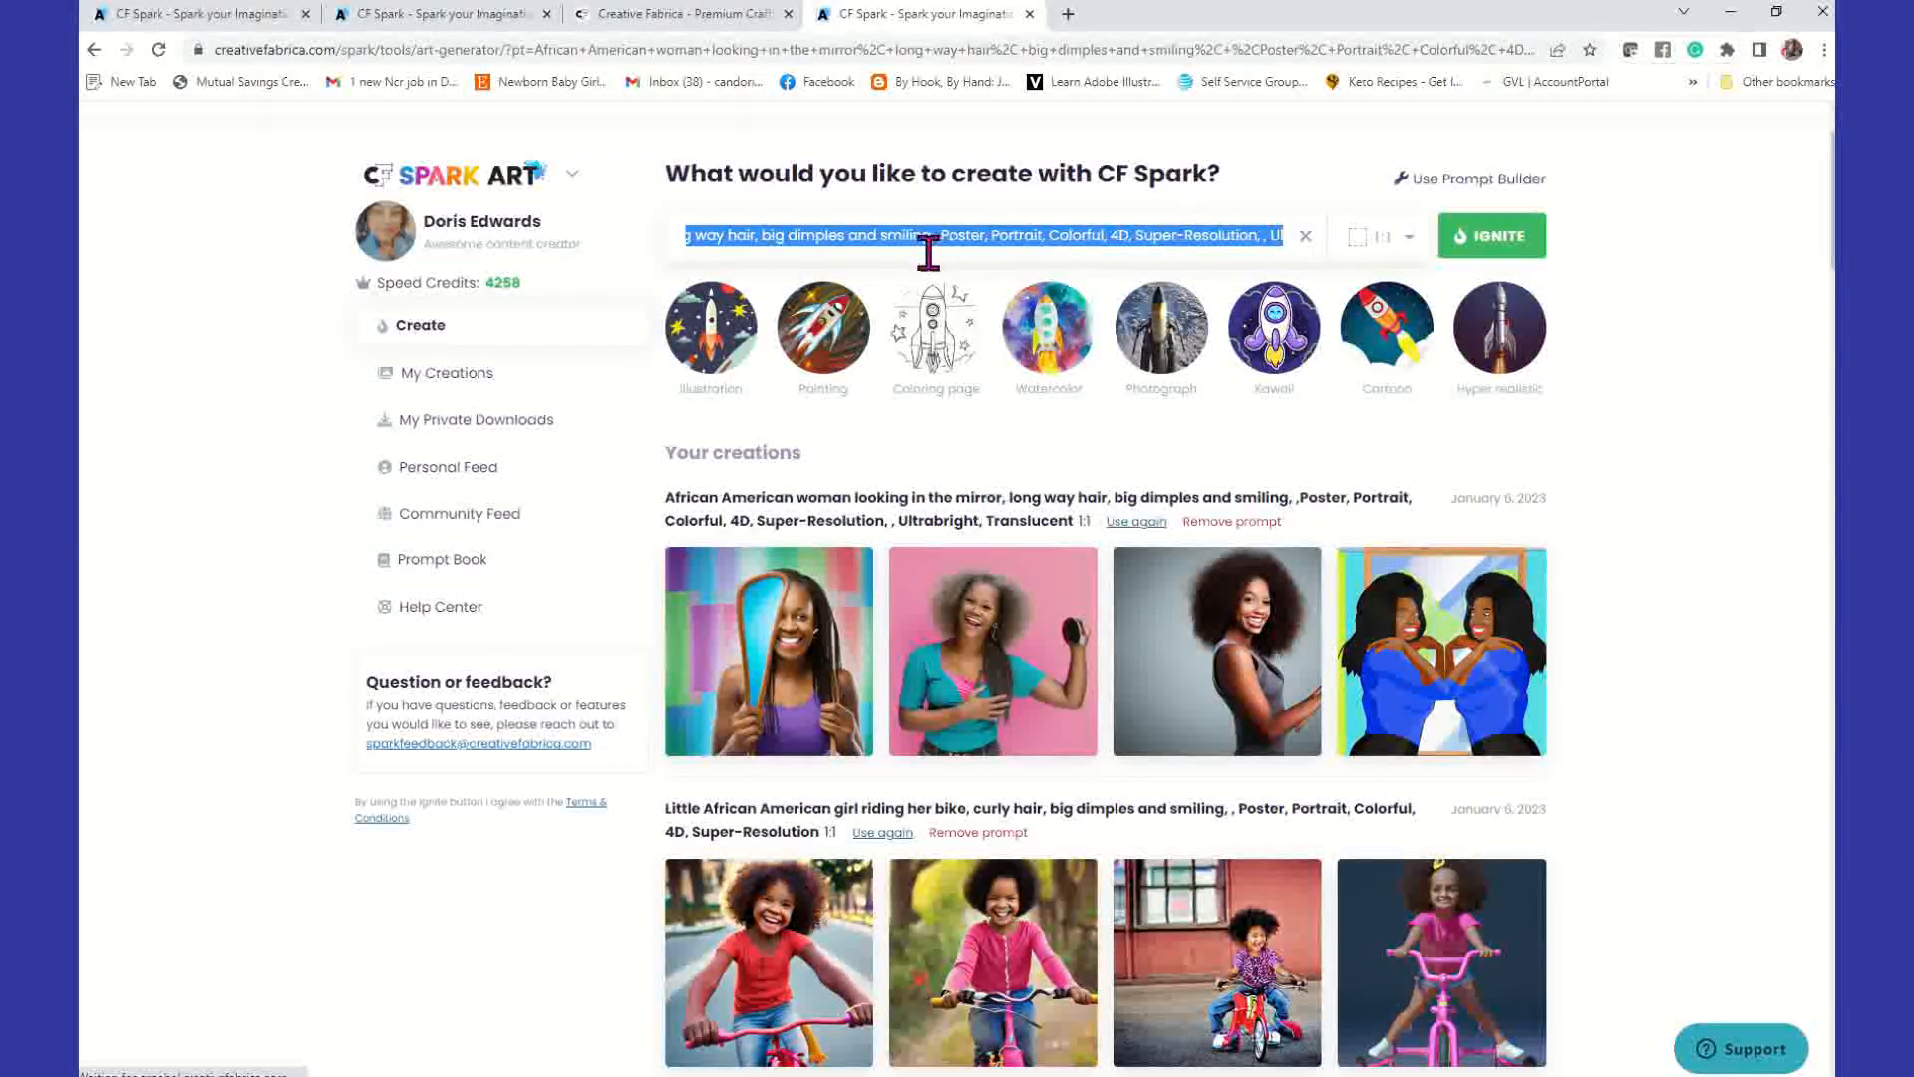
{"action": "left_click", "coordinate": [885, 237]}
{"action": "left_click_drag", "start_coordinate": [799, 237], "coordinate": [676, 235]}
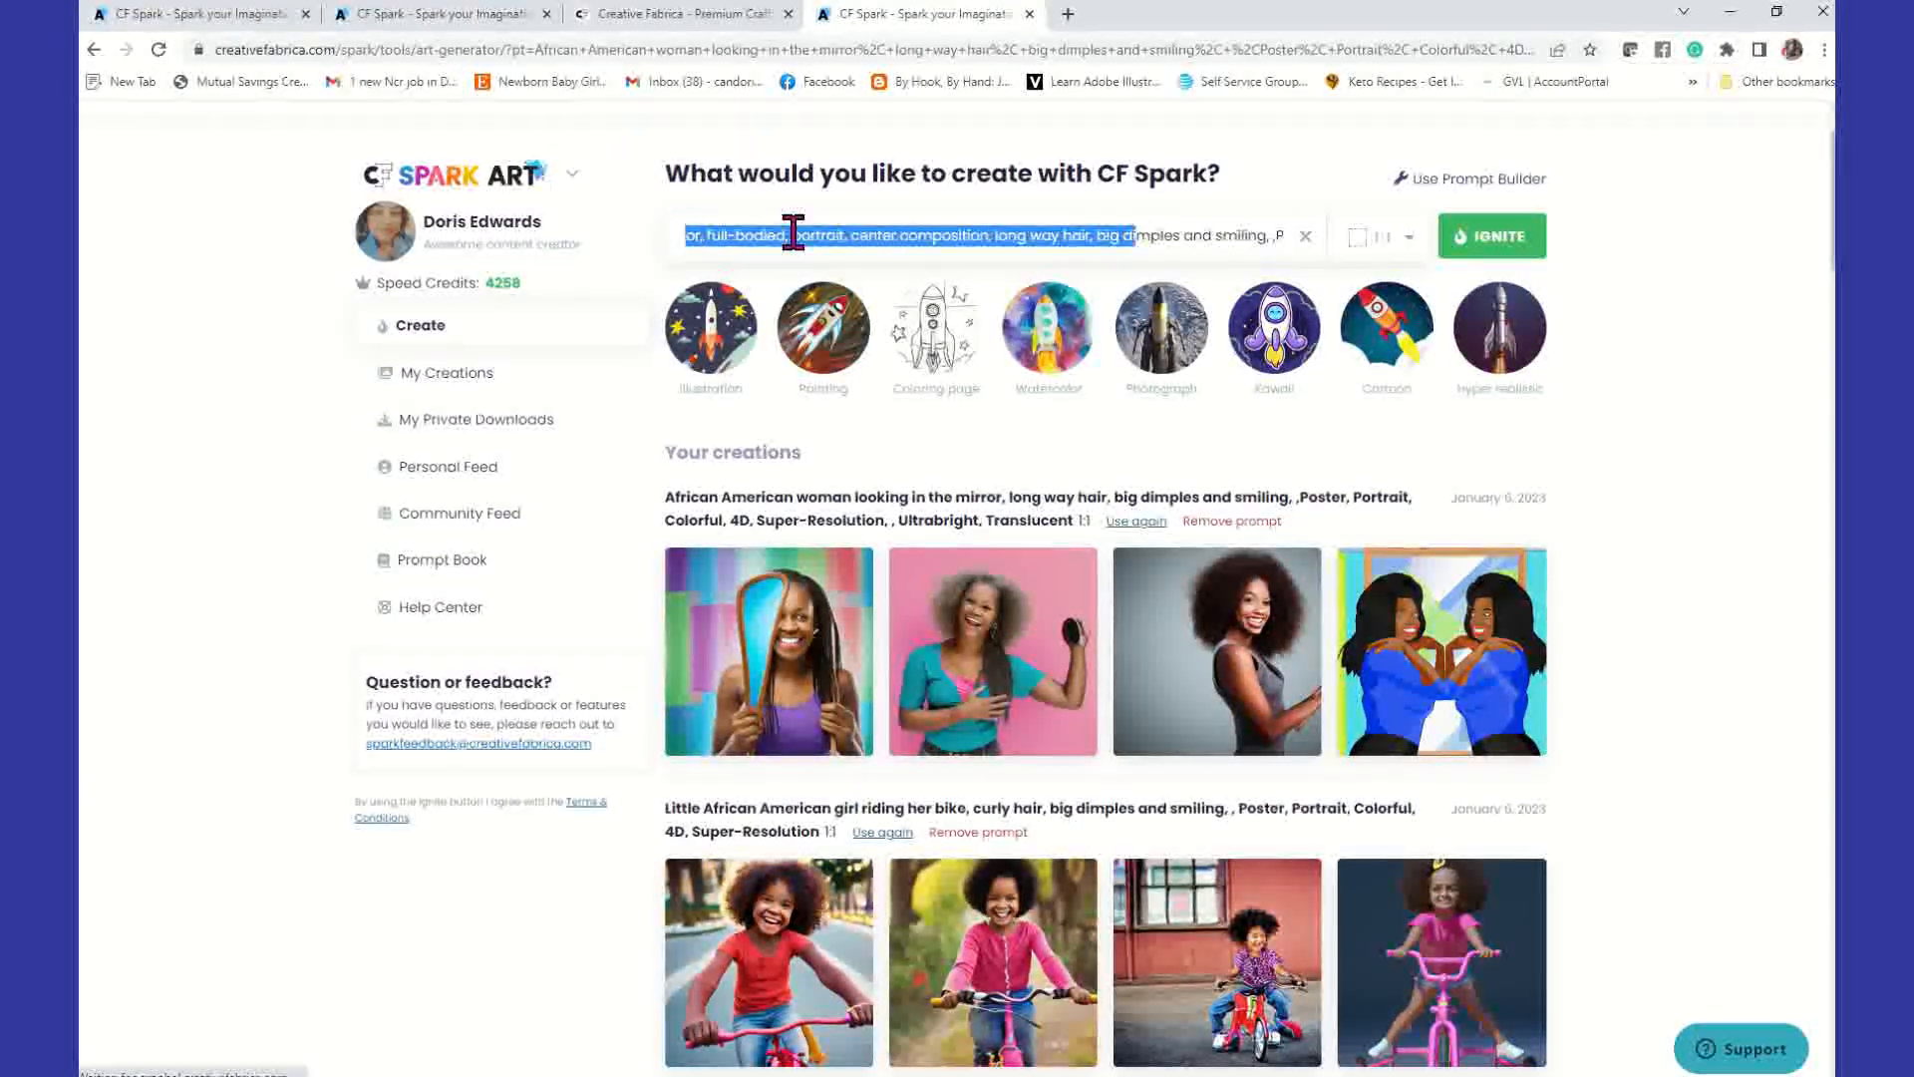
{"action": "left_click", "coordinate": [1498, 249]}
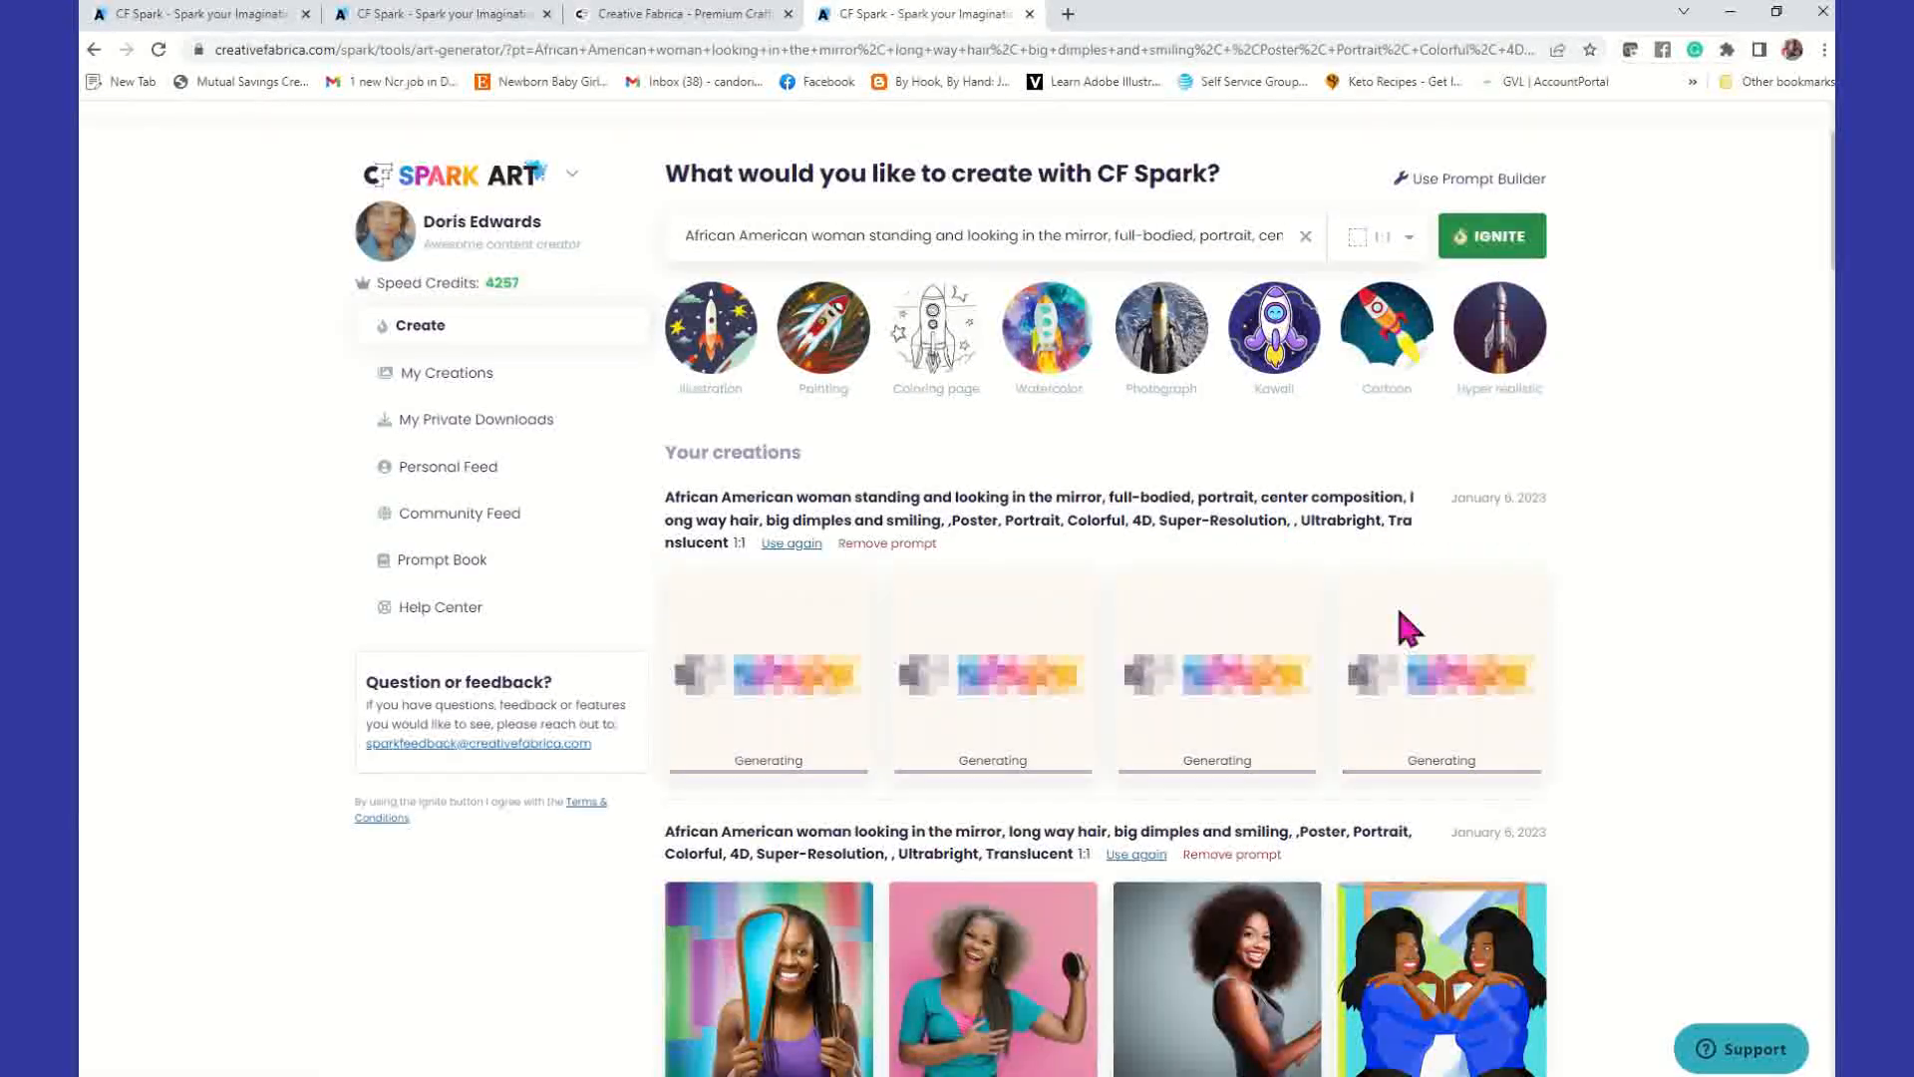
Step: Remove the previous "African American woman looking in the mirror" prompt and its images from the creations
{"action": "scroll", "coordinate": [1408, 630], "scroll_direction": "down", "scroll_amount": 3}
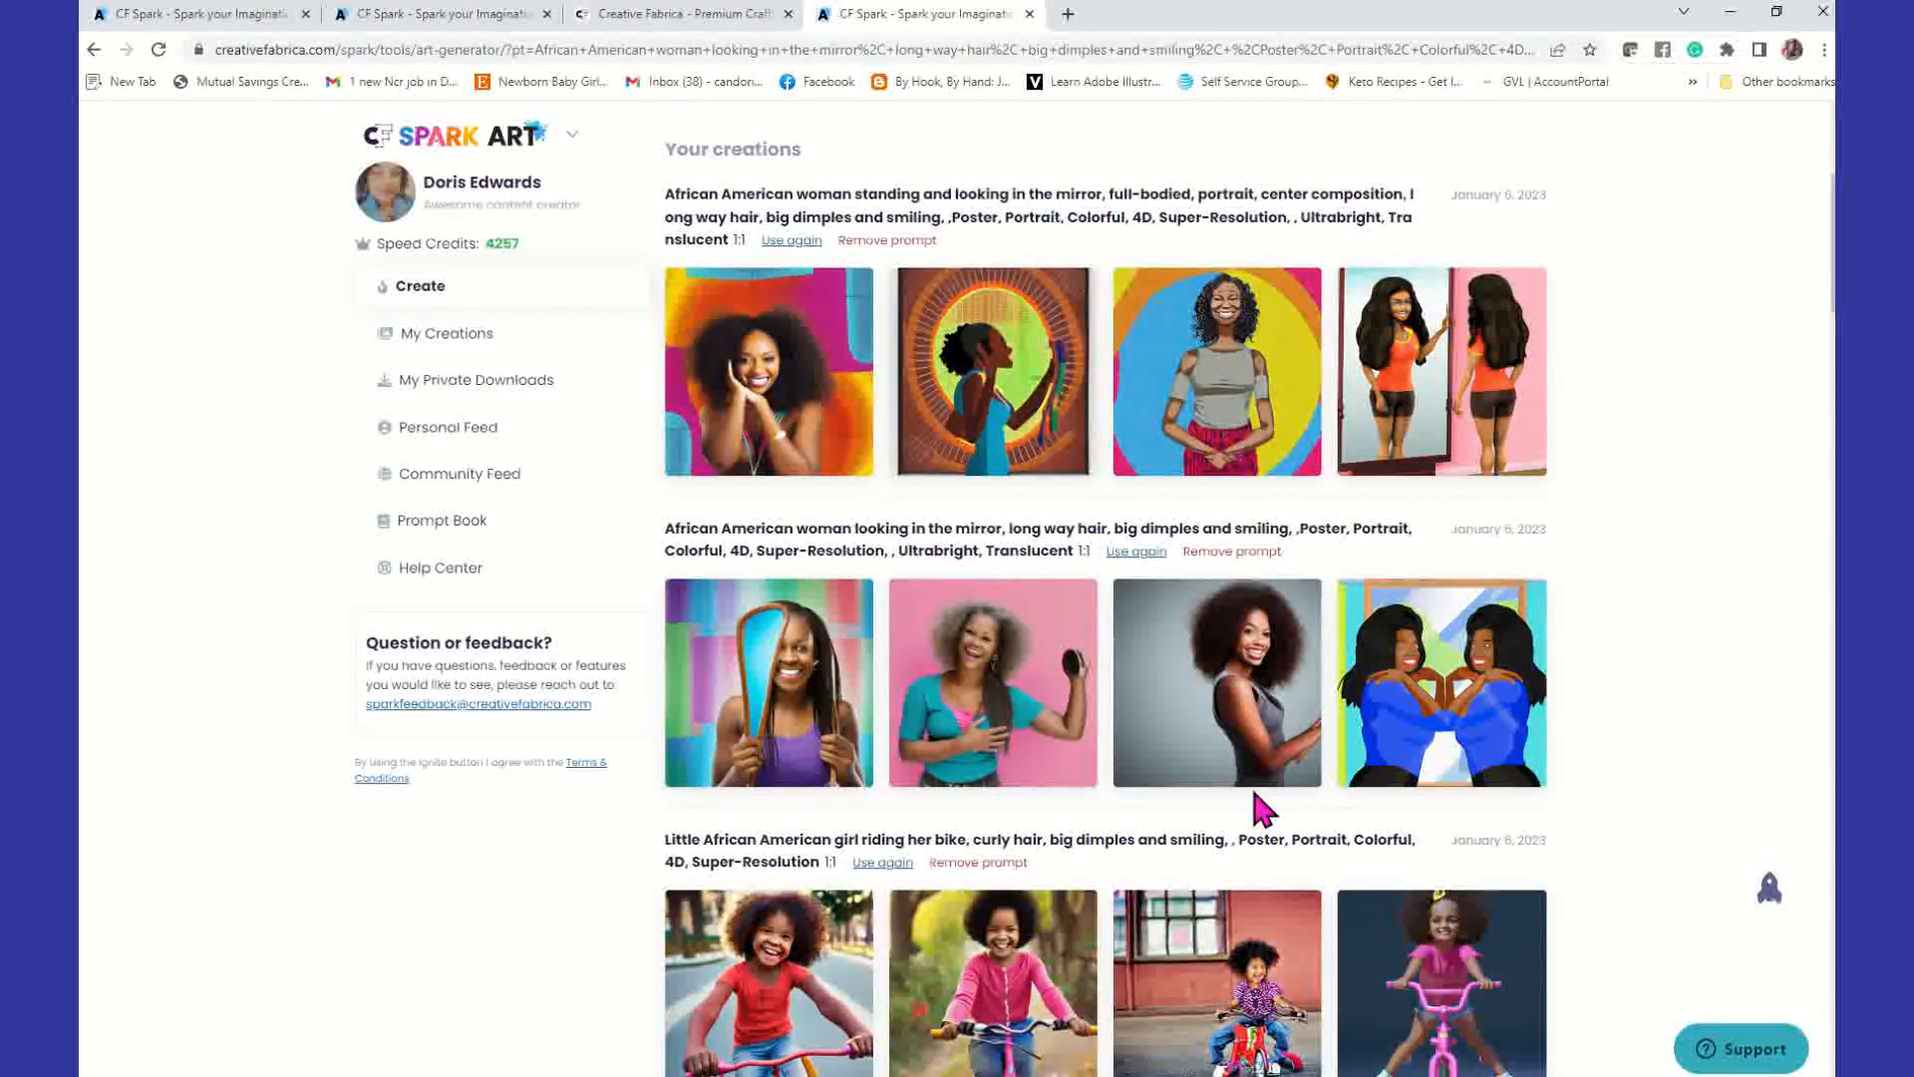
{"action": "left_click", "coordinate": [1201, 557]}
{"action": "left_click", "coordinate": [855, 668]}
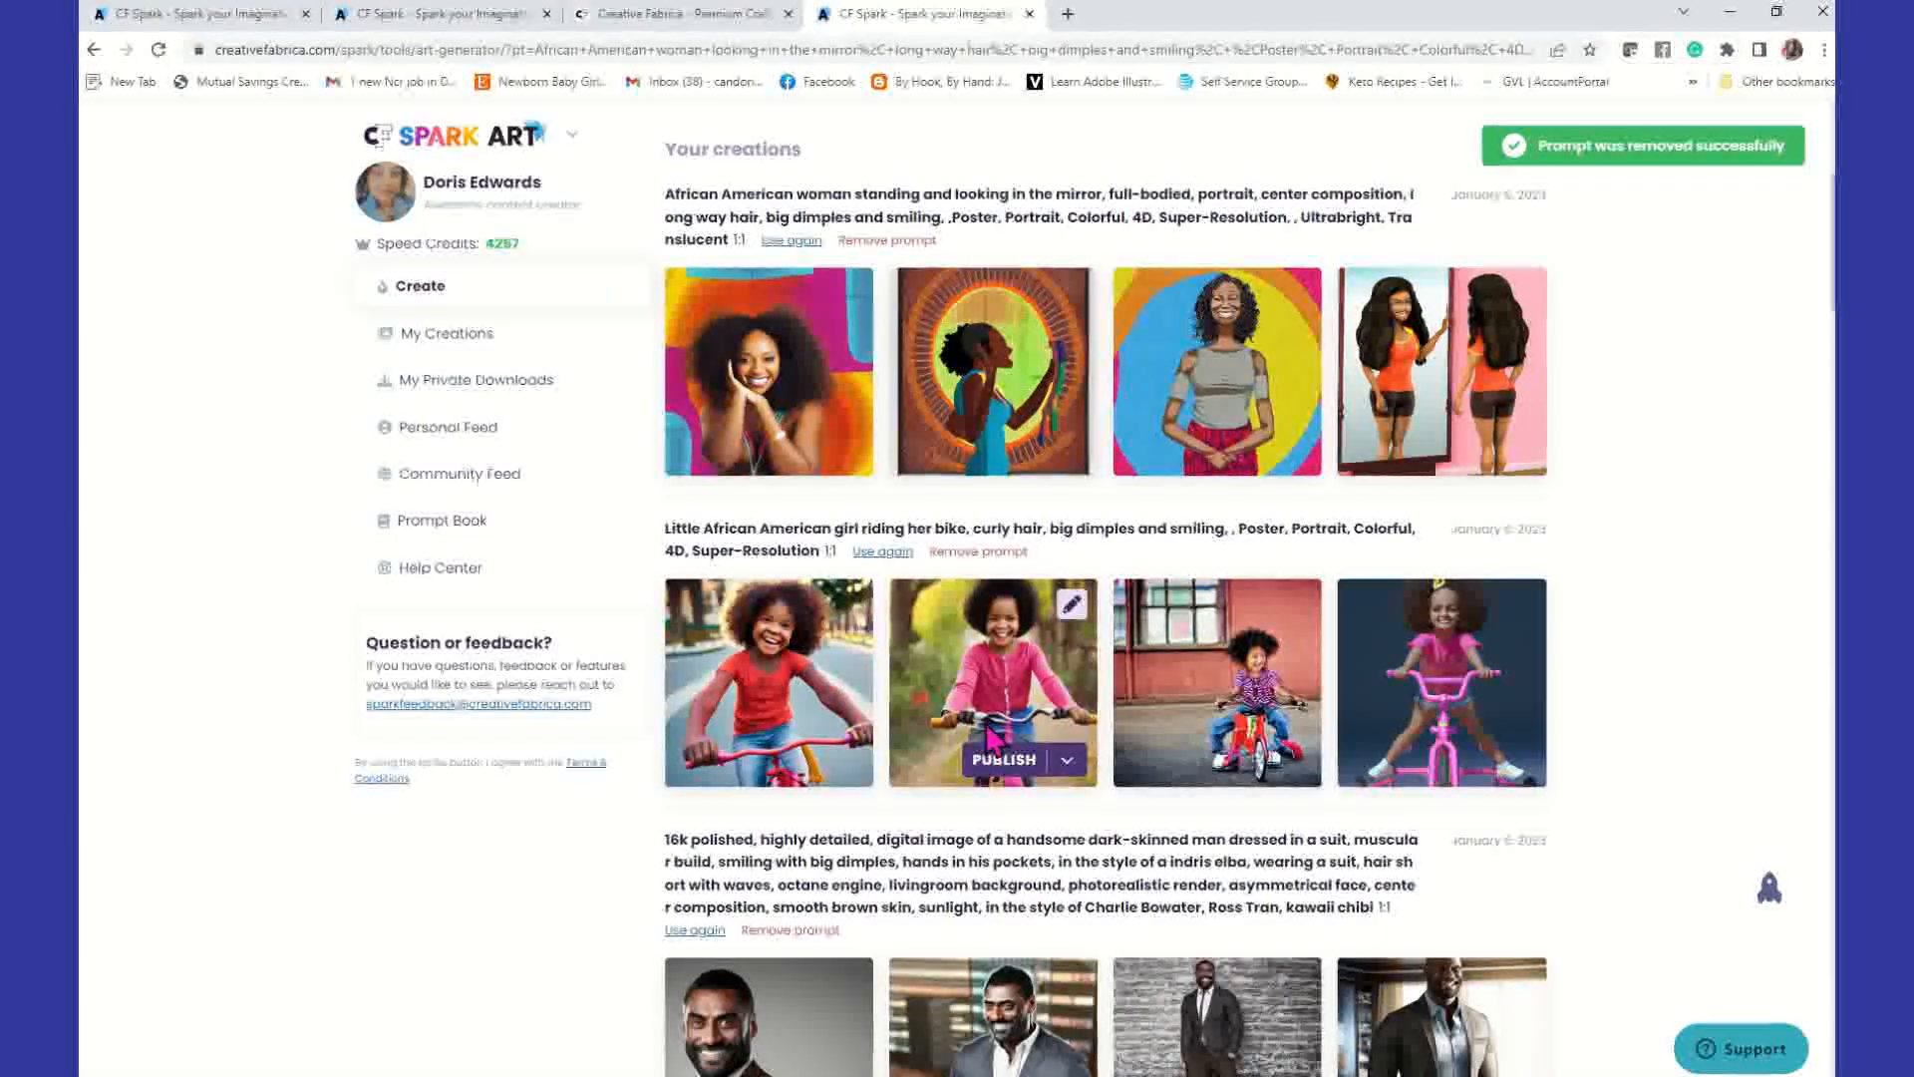
Step: View enlarged versions of the first, third and fourth images generated from the "standing and looking in the mirror" prompt
{"action": "scroll", "coordinate": [992, 738], "scroll_direction": "up", "scroll_amount": 3}
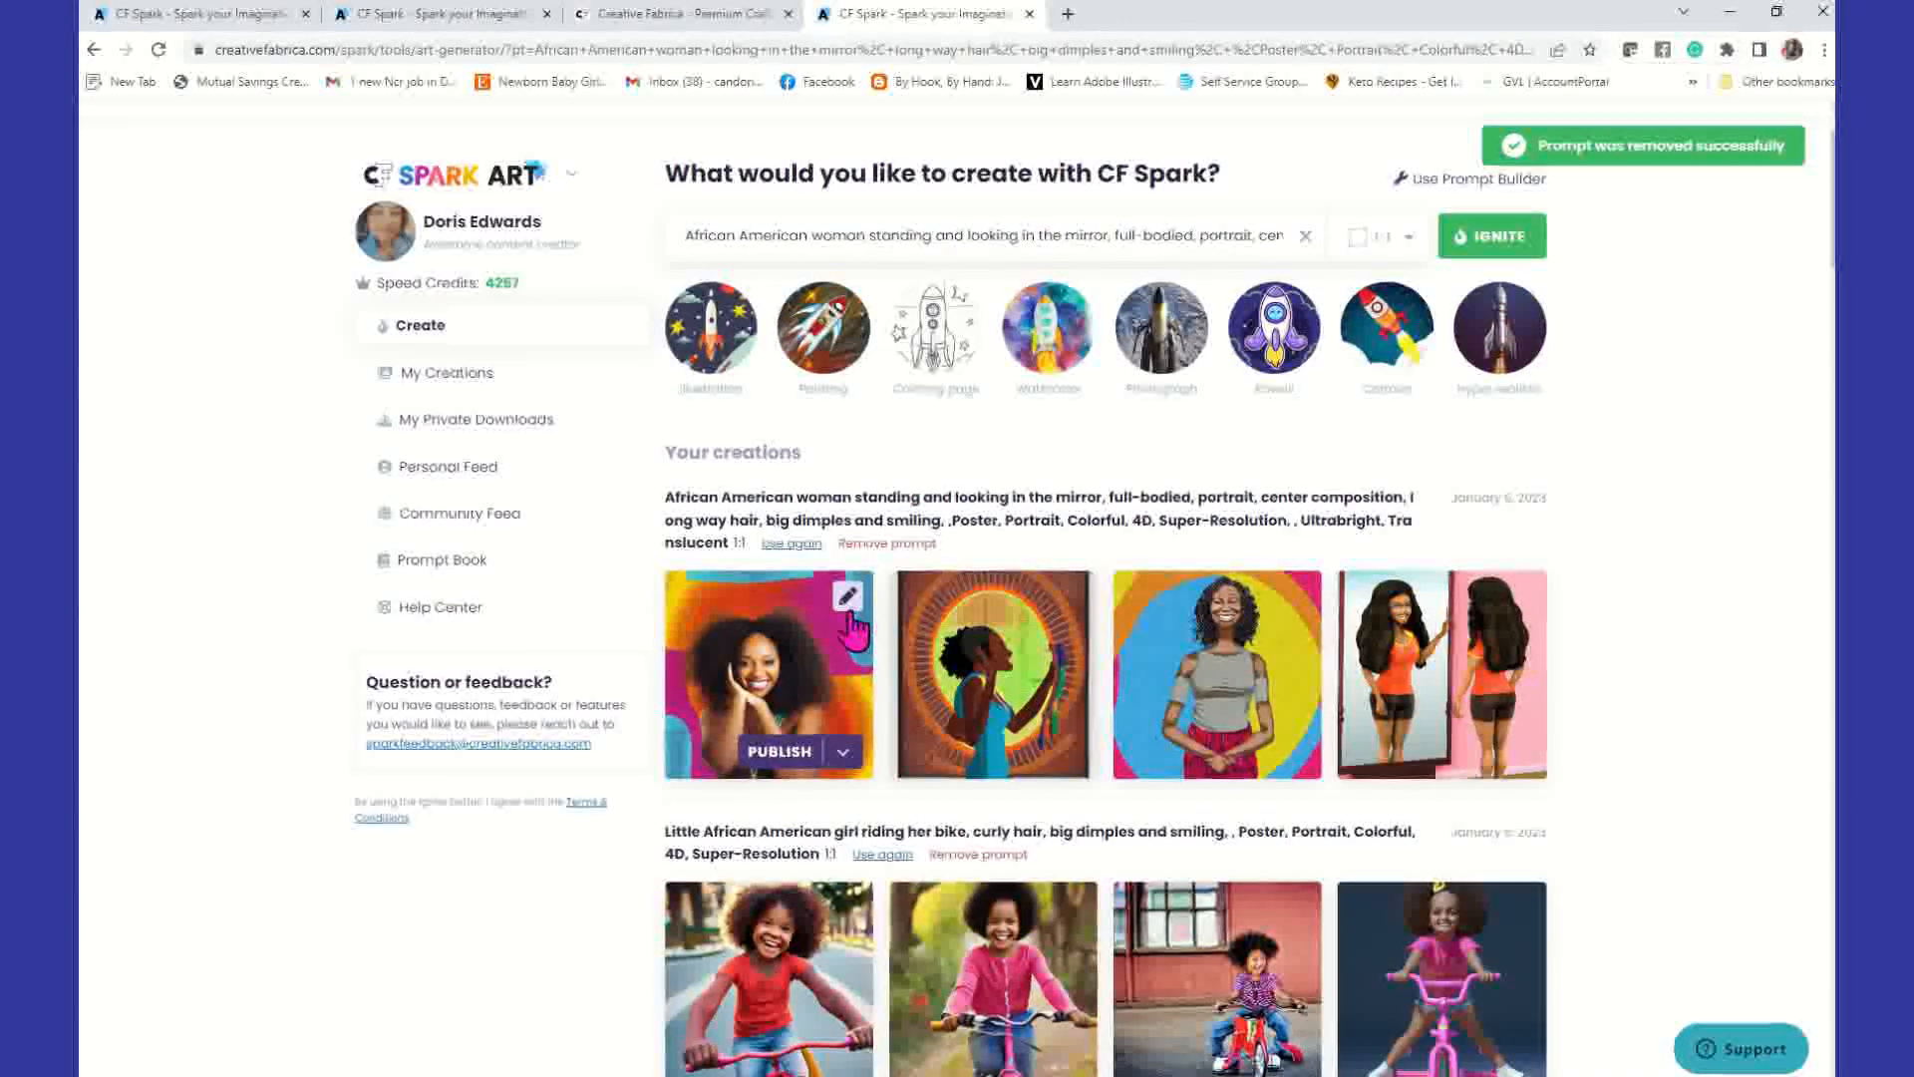
{"action": "left_click", "coordinate": [848, 598]}
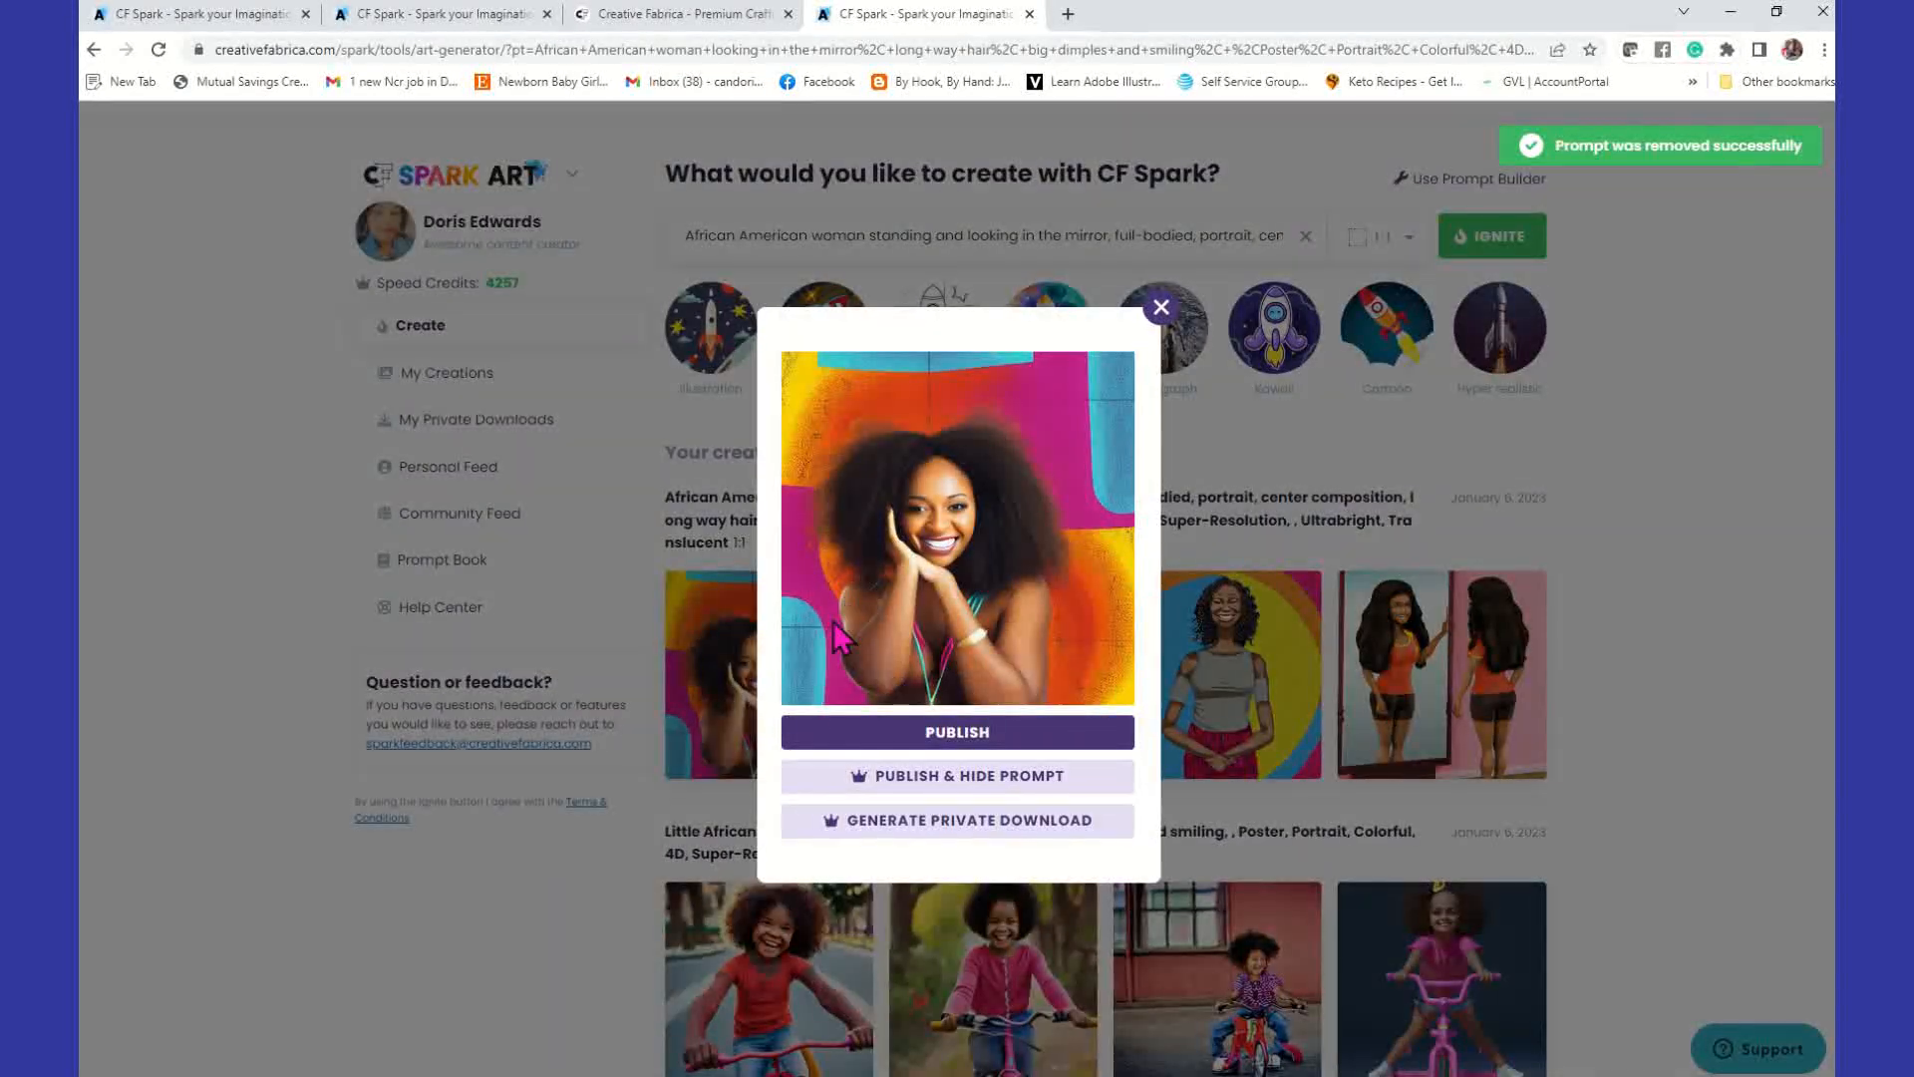
{"action": "left_click", "coordinate": [1231, 482]}
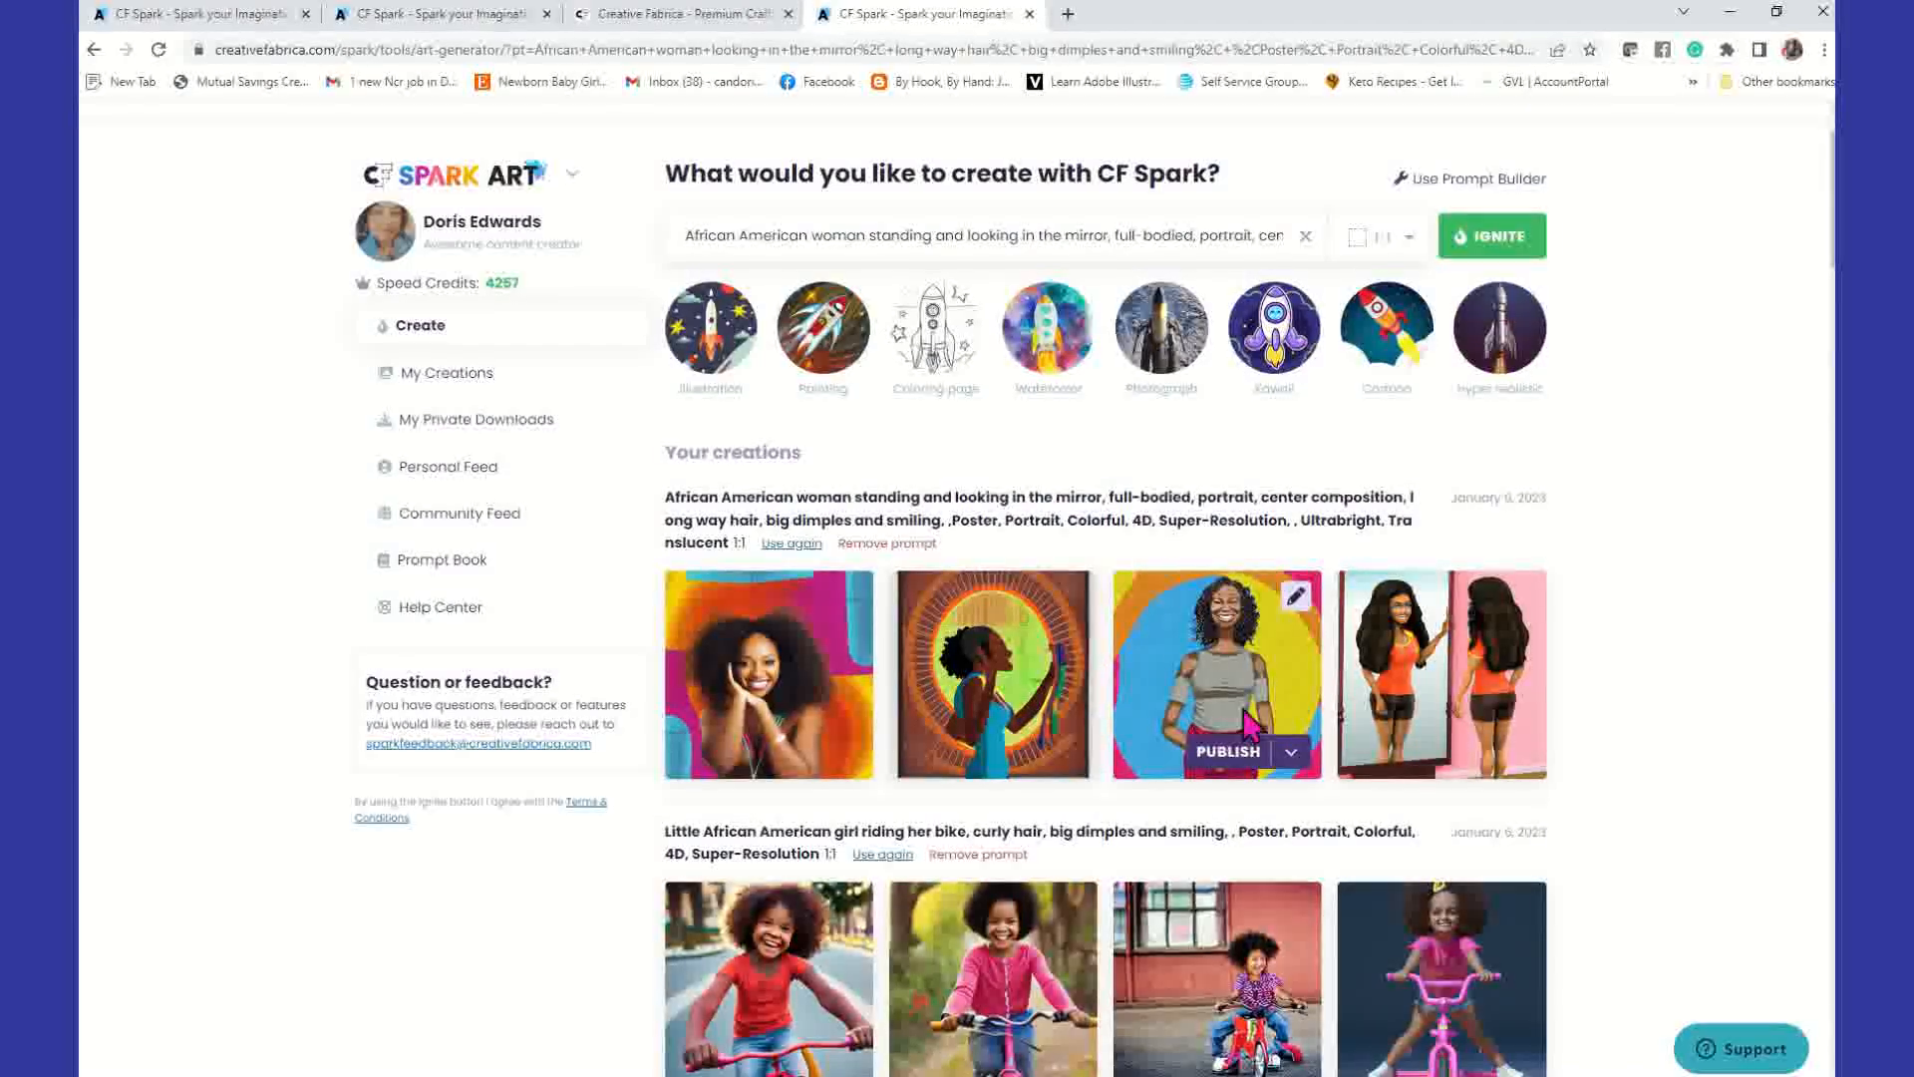
{"action": "left_click", "coordinate": [1294, 596]}
{"action": "left_click", "coordinate": [1438, 463]}
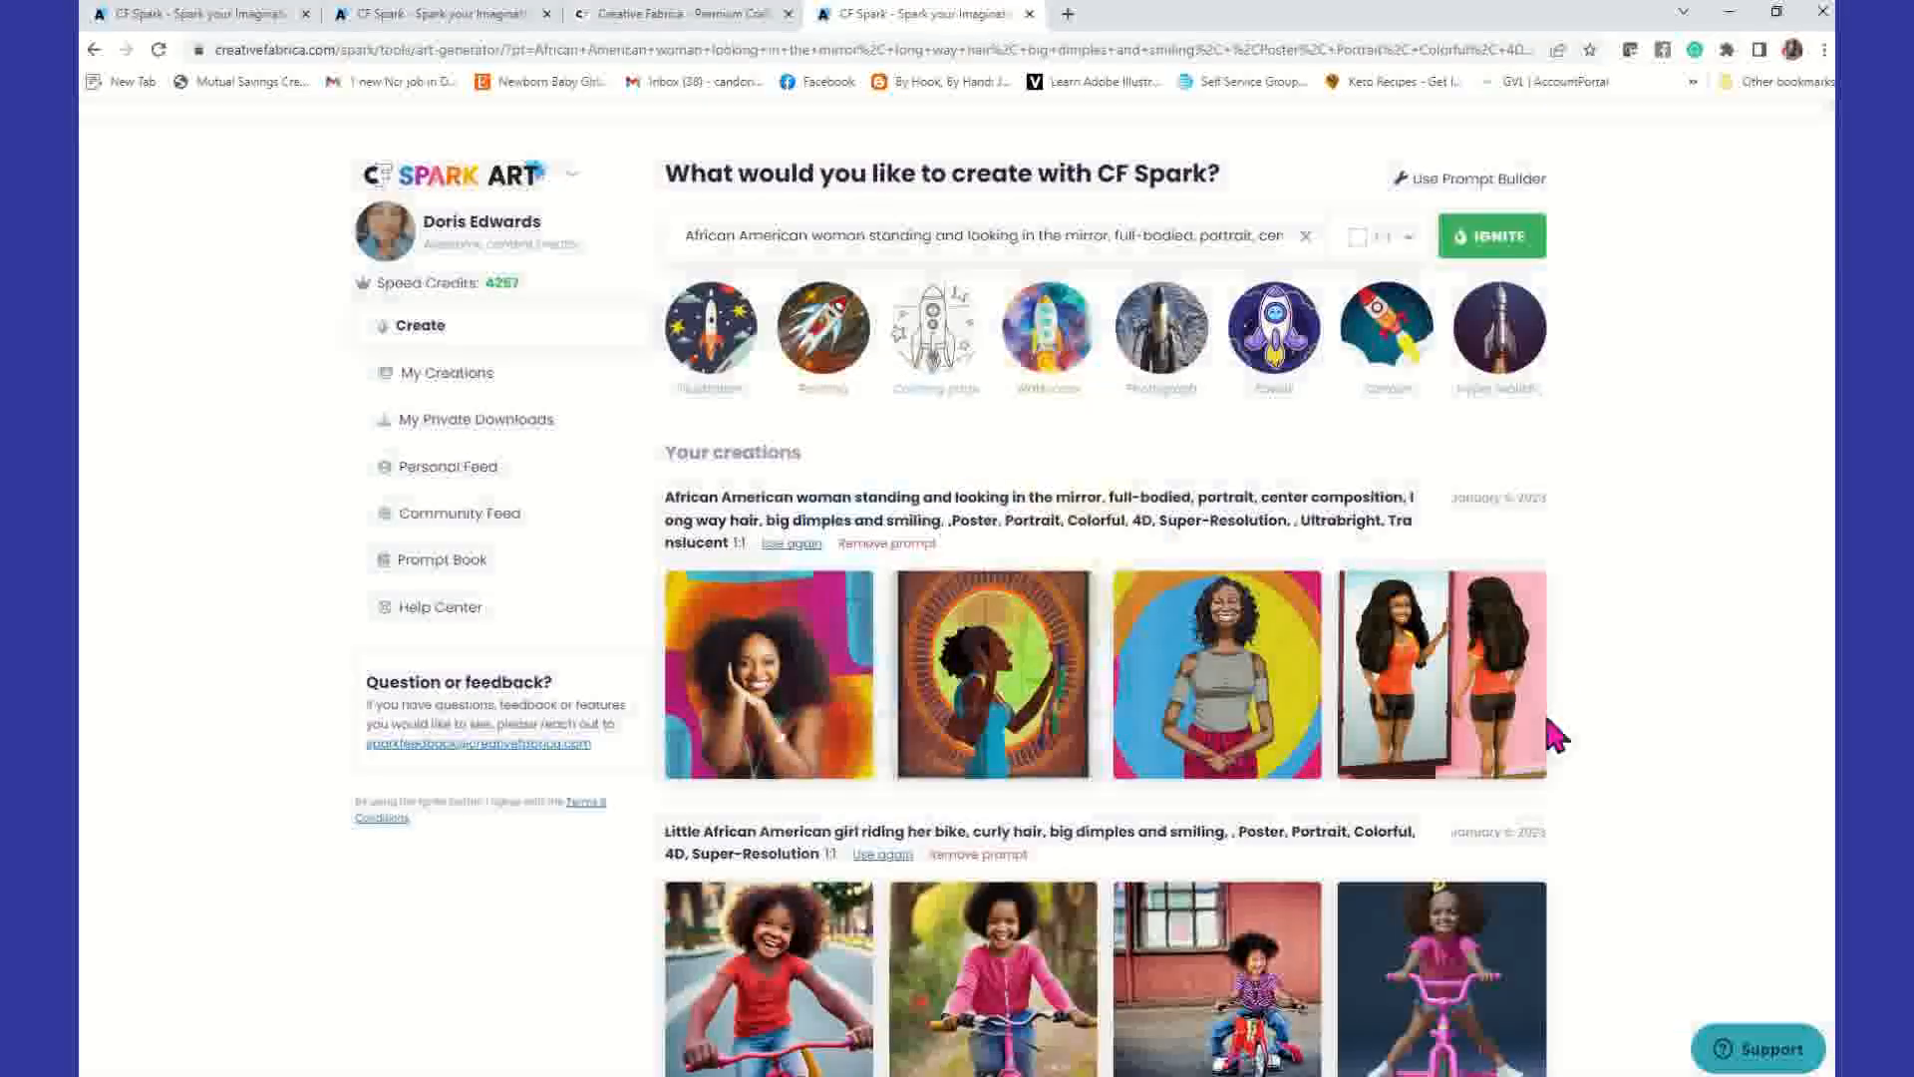
{"action": "left_click", "coordinate": [1520, 596]}
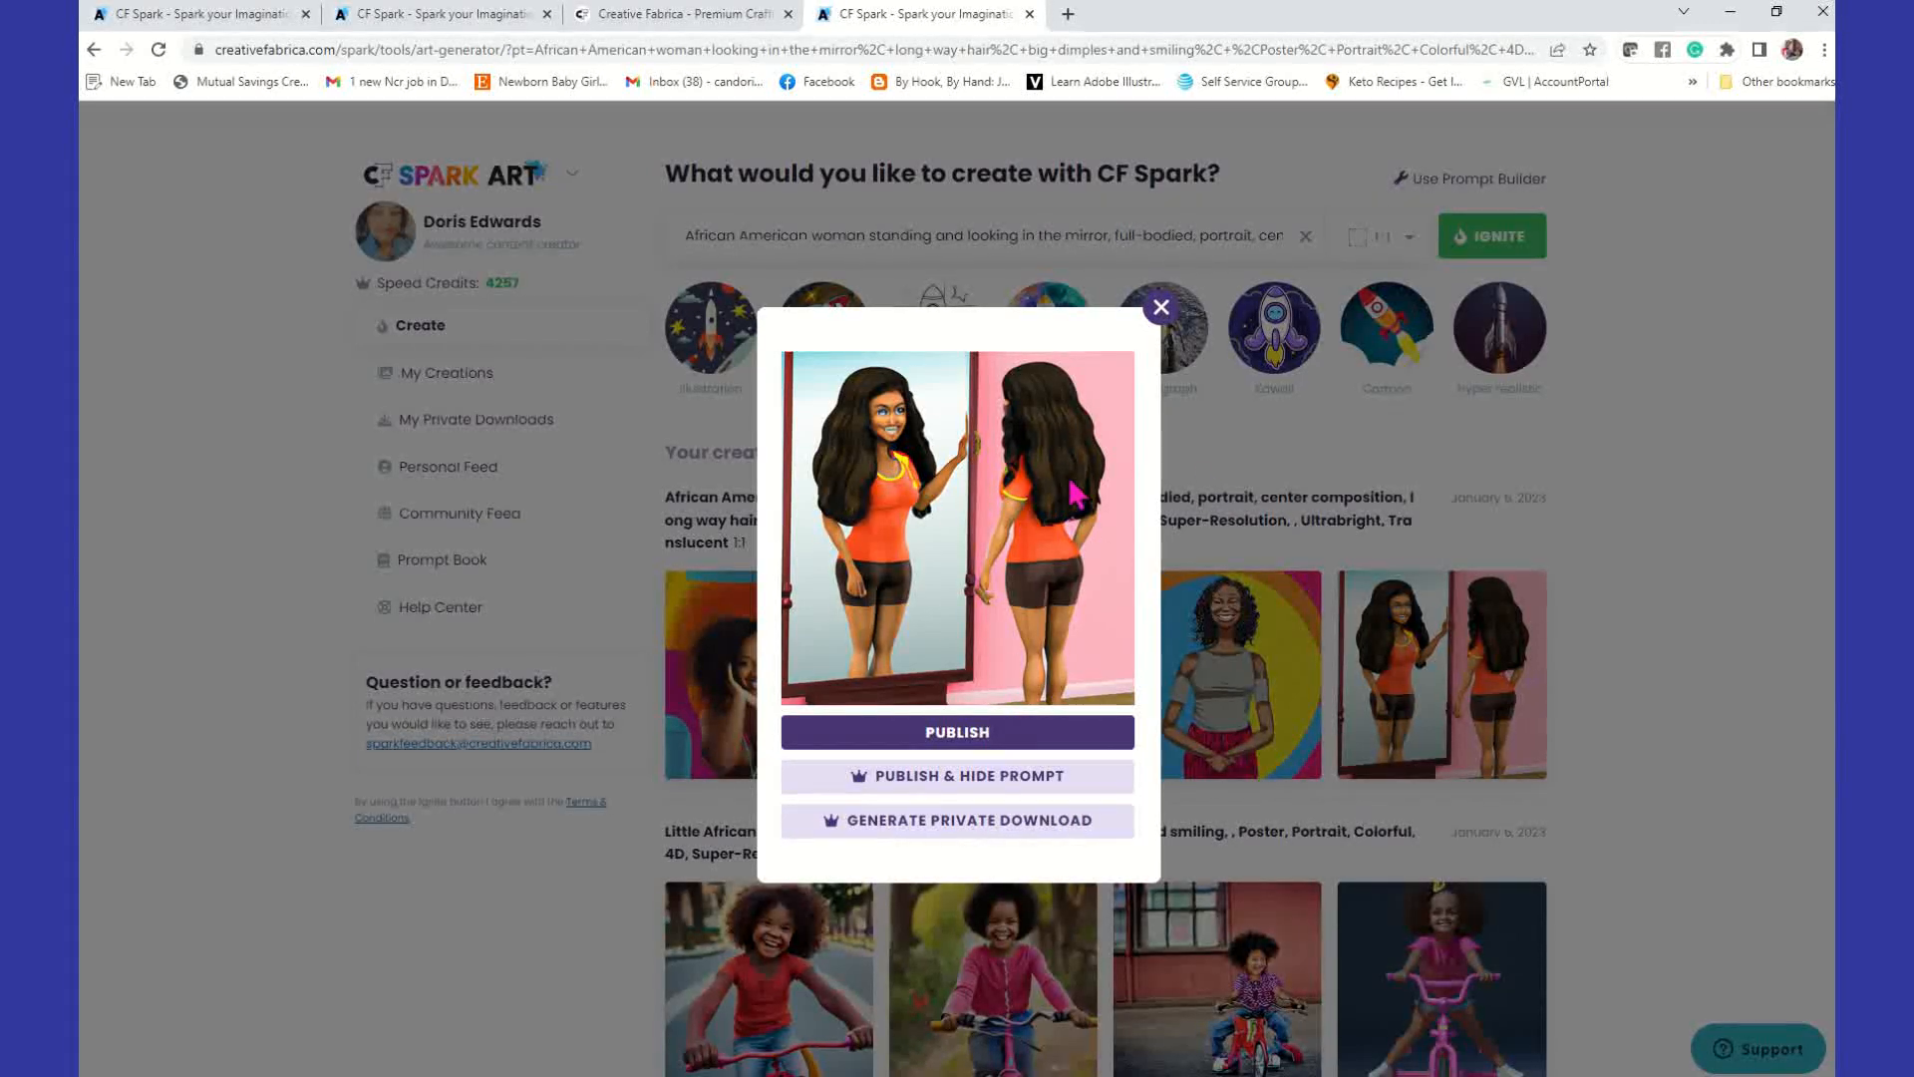
{"action": "left_click", "coordinate": [1335, 466]}
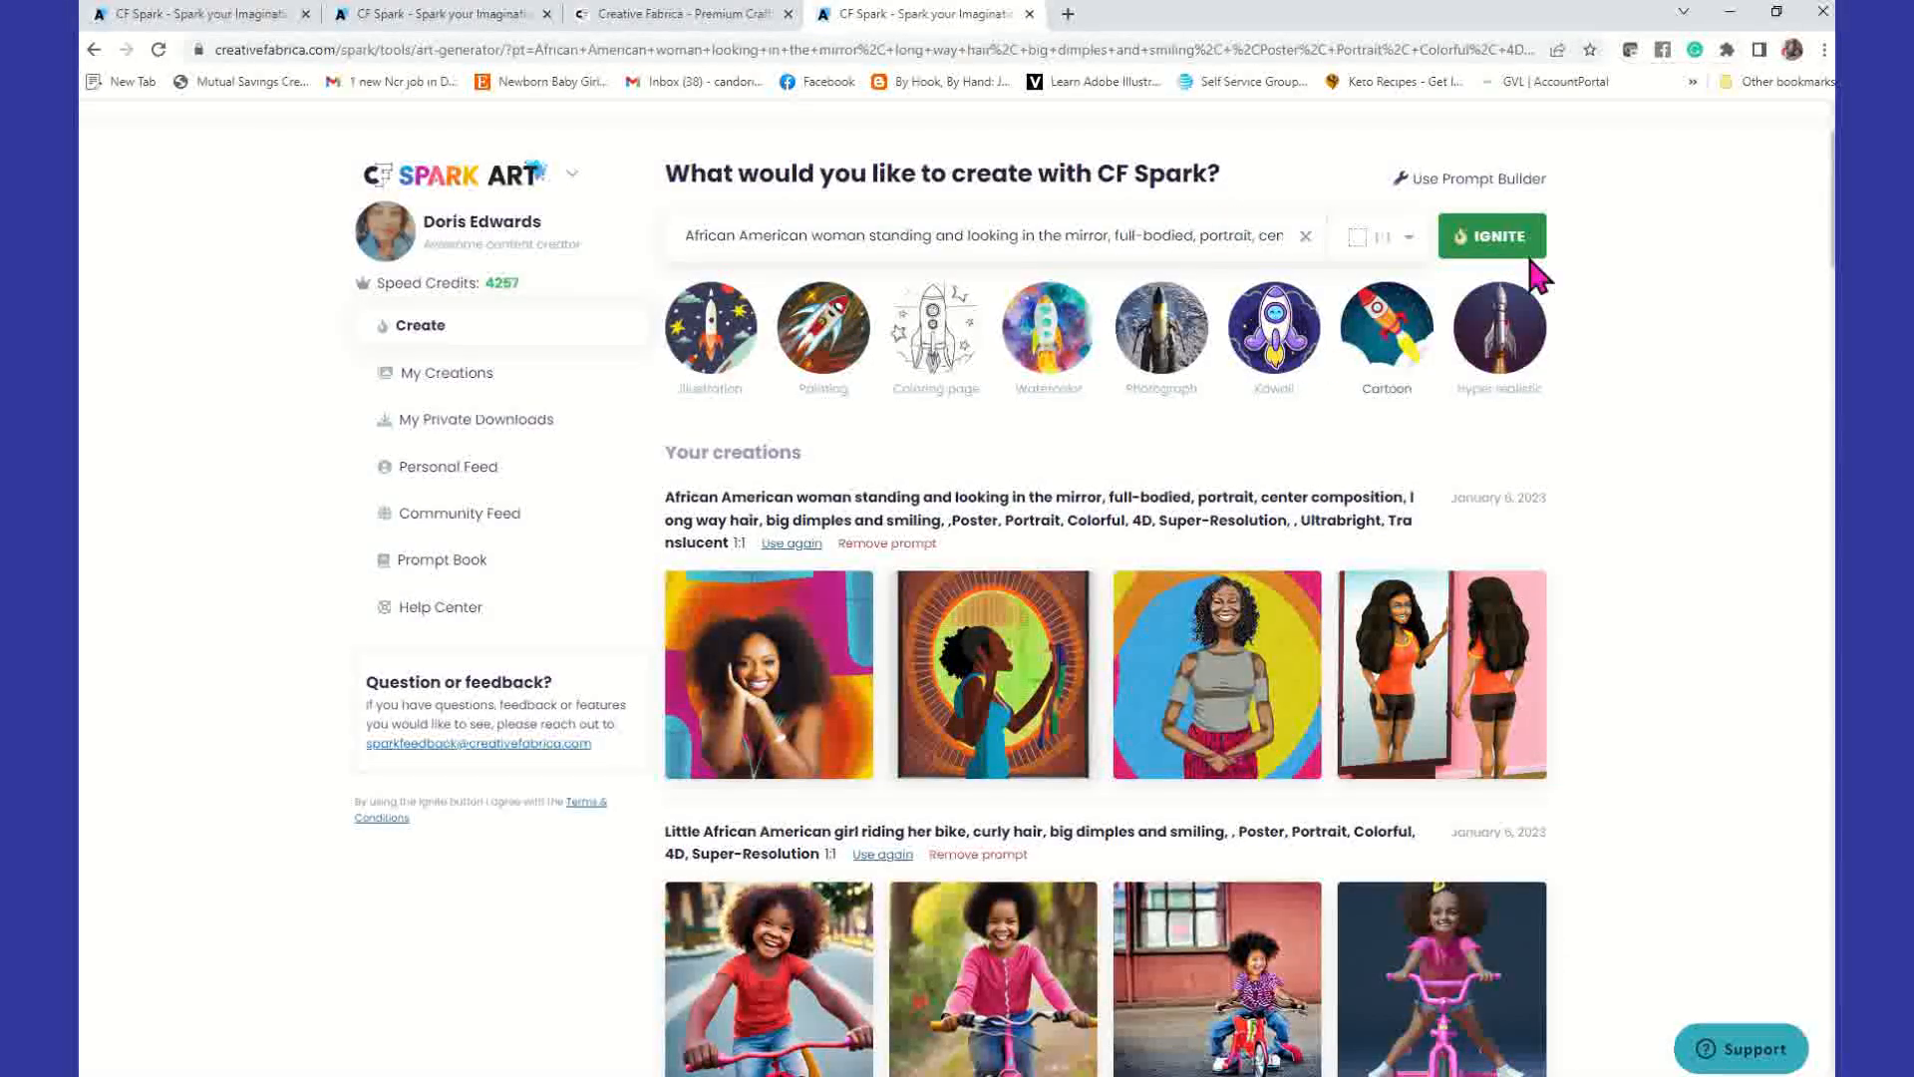
Step: Open the current prompt in the Prompt Builder, select its full text and look over the modifier categories
{"action": "left_click", "coordinate": [1457, 181]}
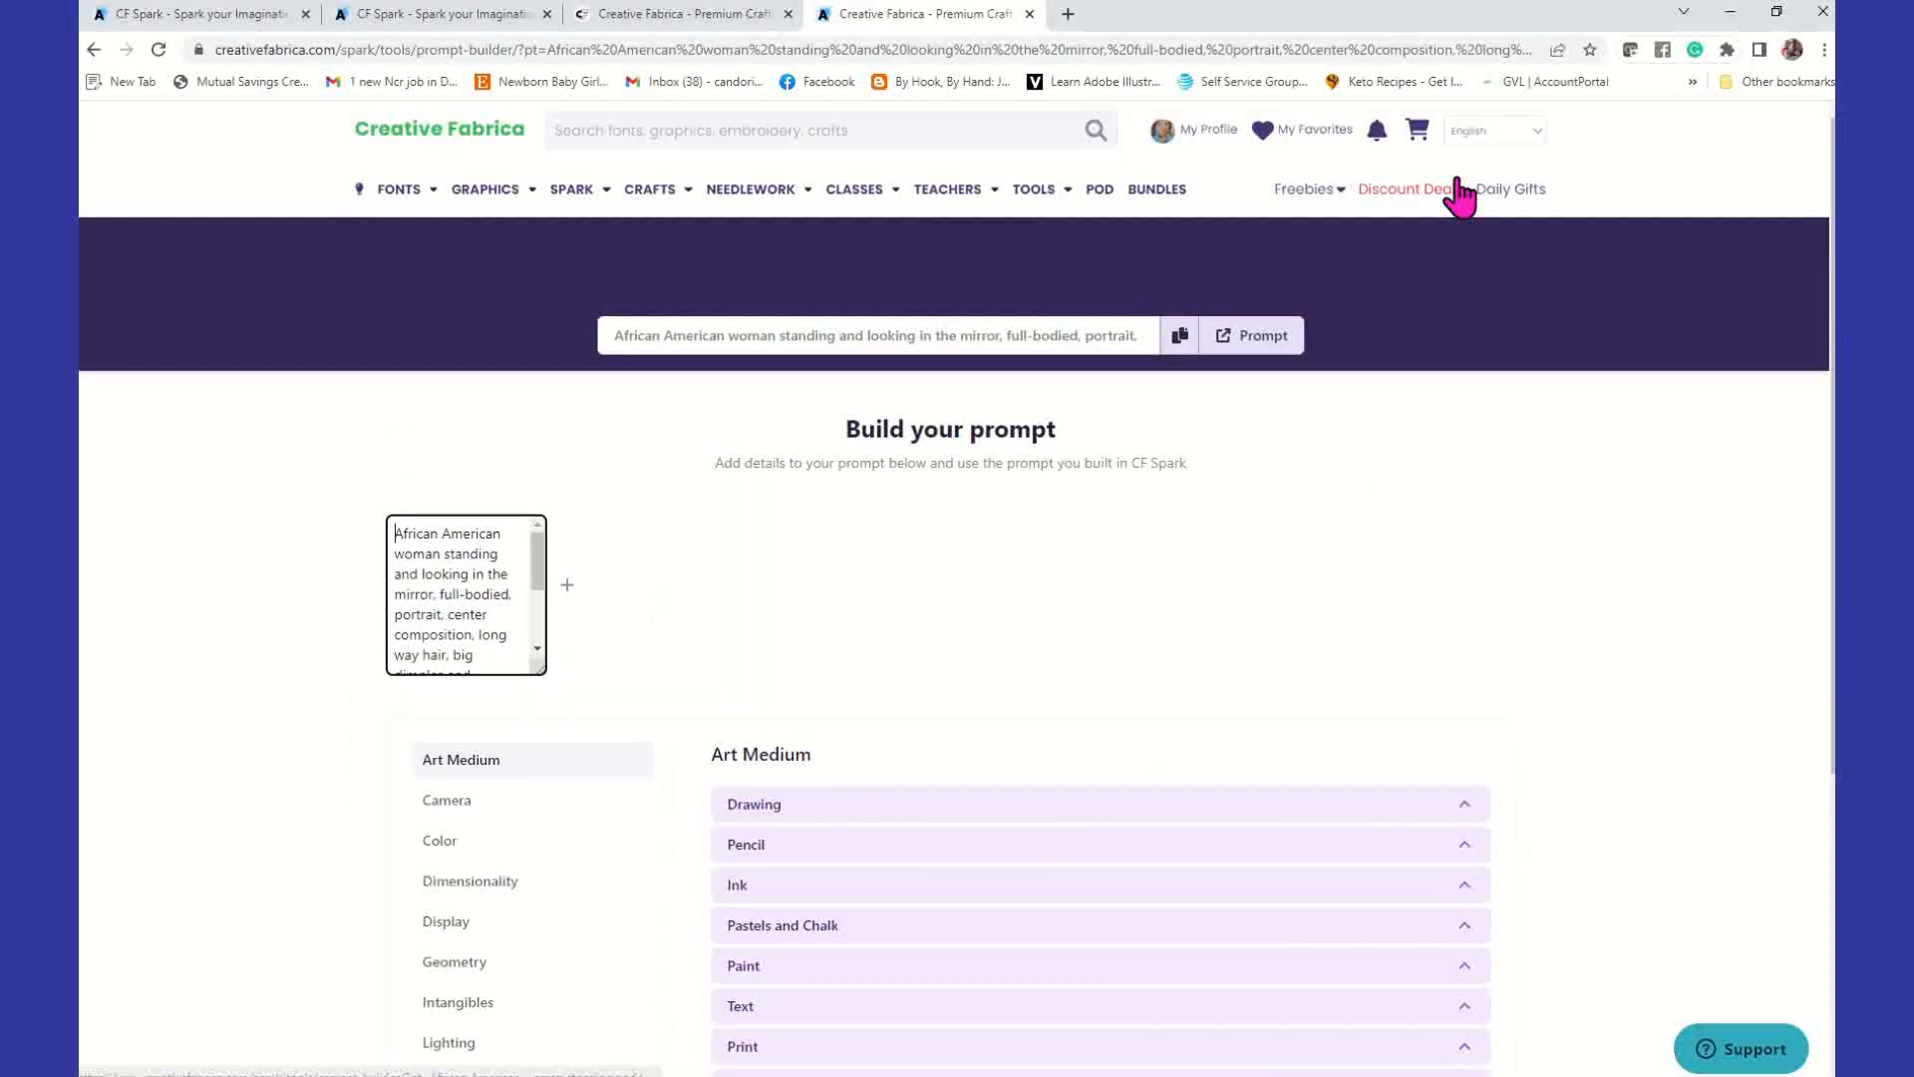
{"action": "left_click_drag", "start_coordinate": [641, 334], "coordinate": [1483, 338]}
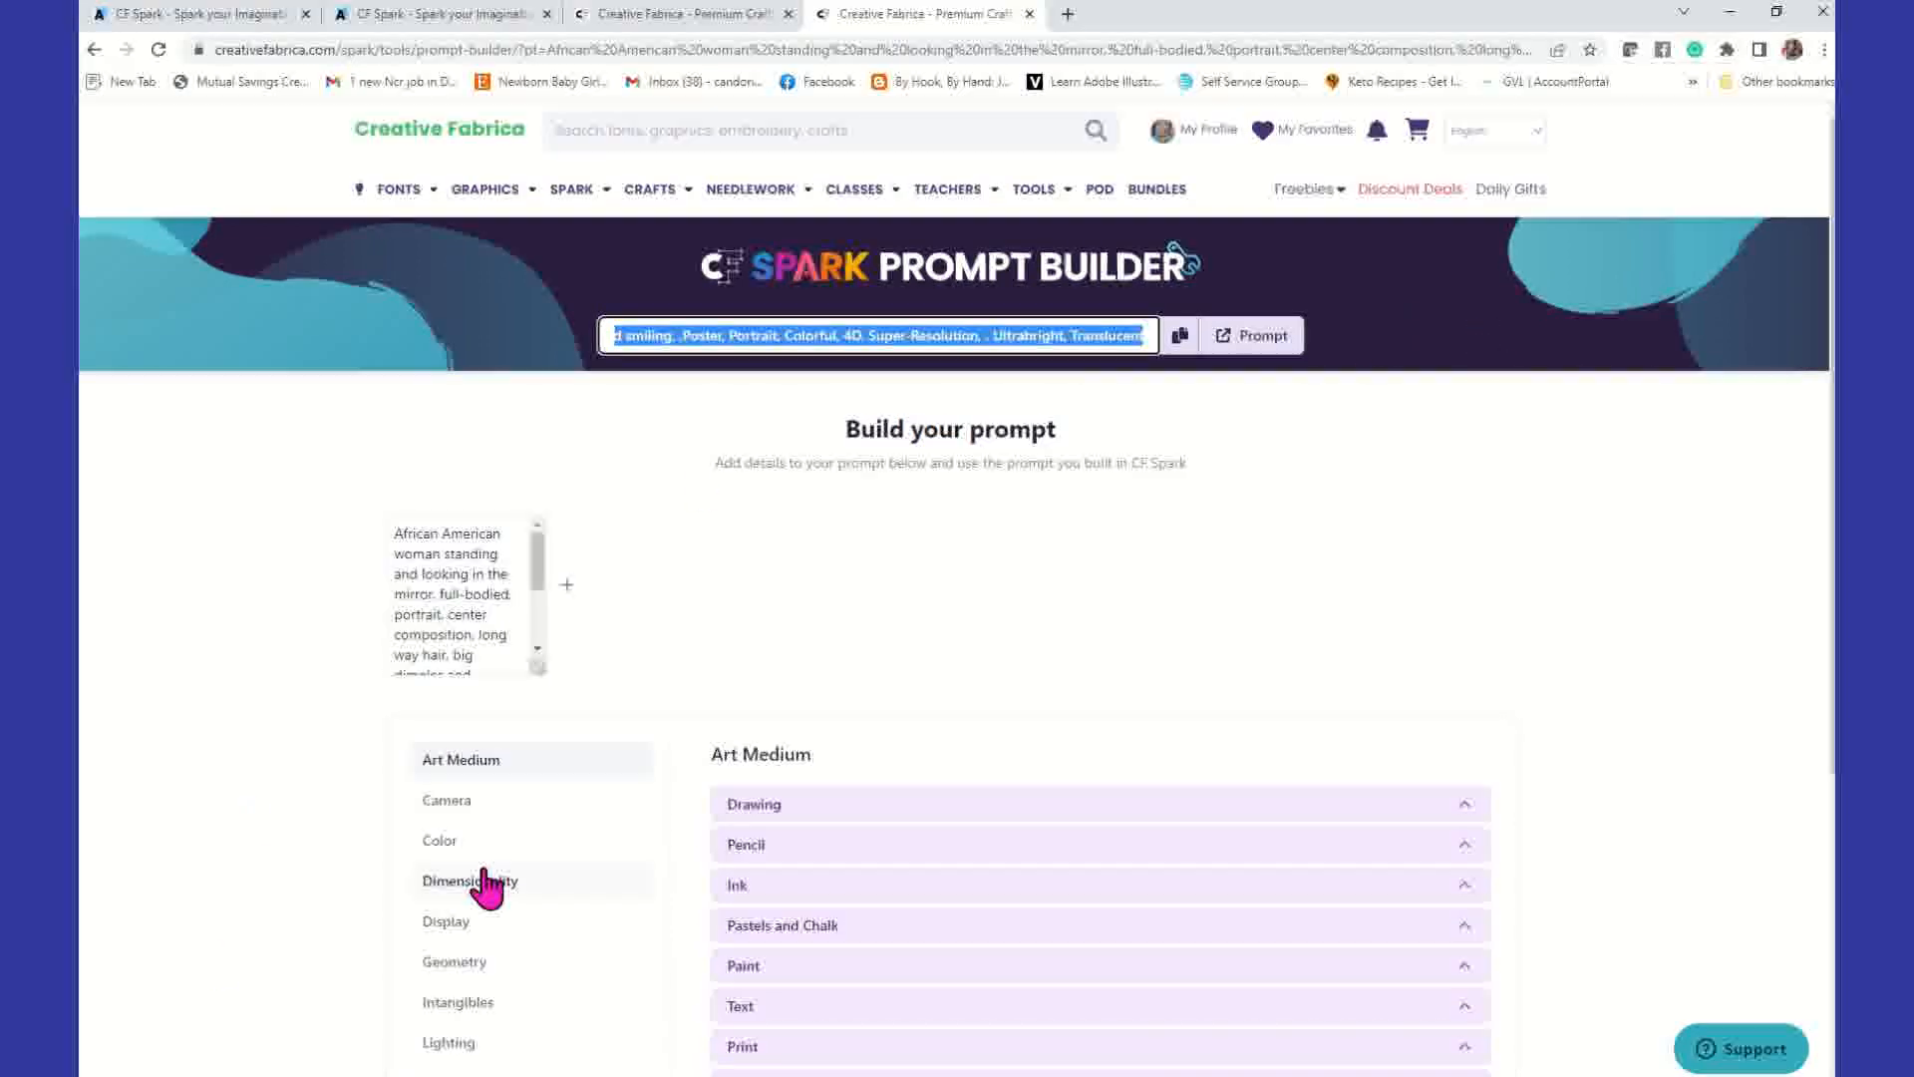
{"action": "scroll", "coordinate": [484, 882], "scroll_direction": "down", "scroll_amount": 3}
{"action": "scroll", "coordinate": [486, 879], "scroll_direction": "up", "scroll_amount": 3}
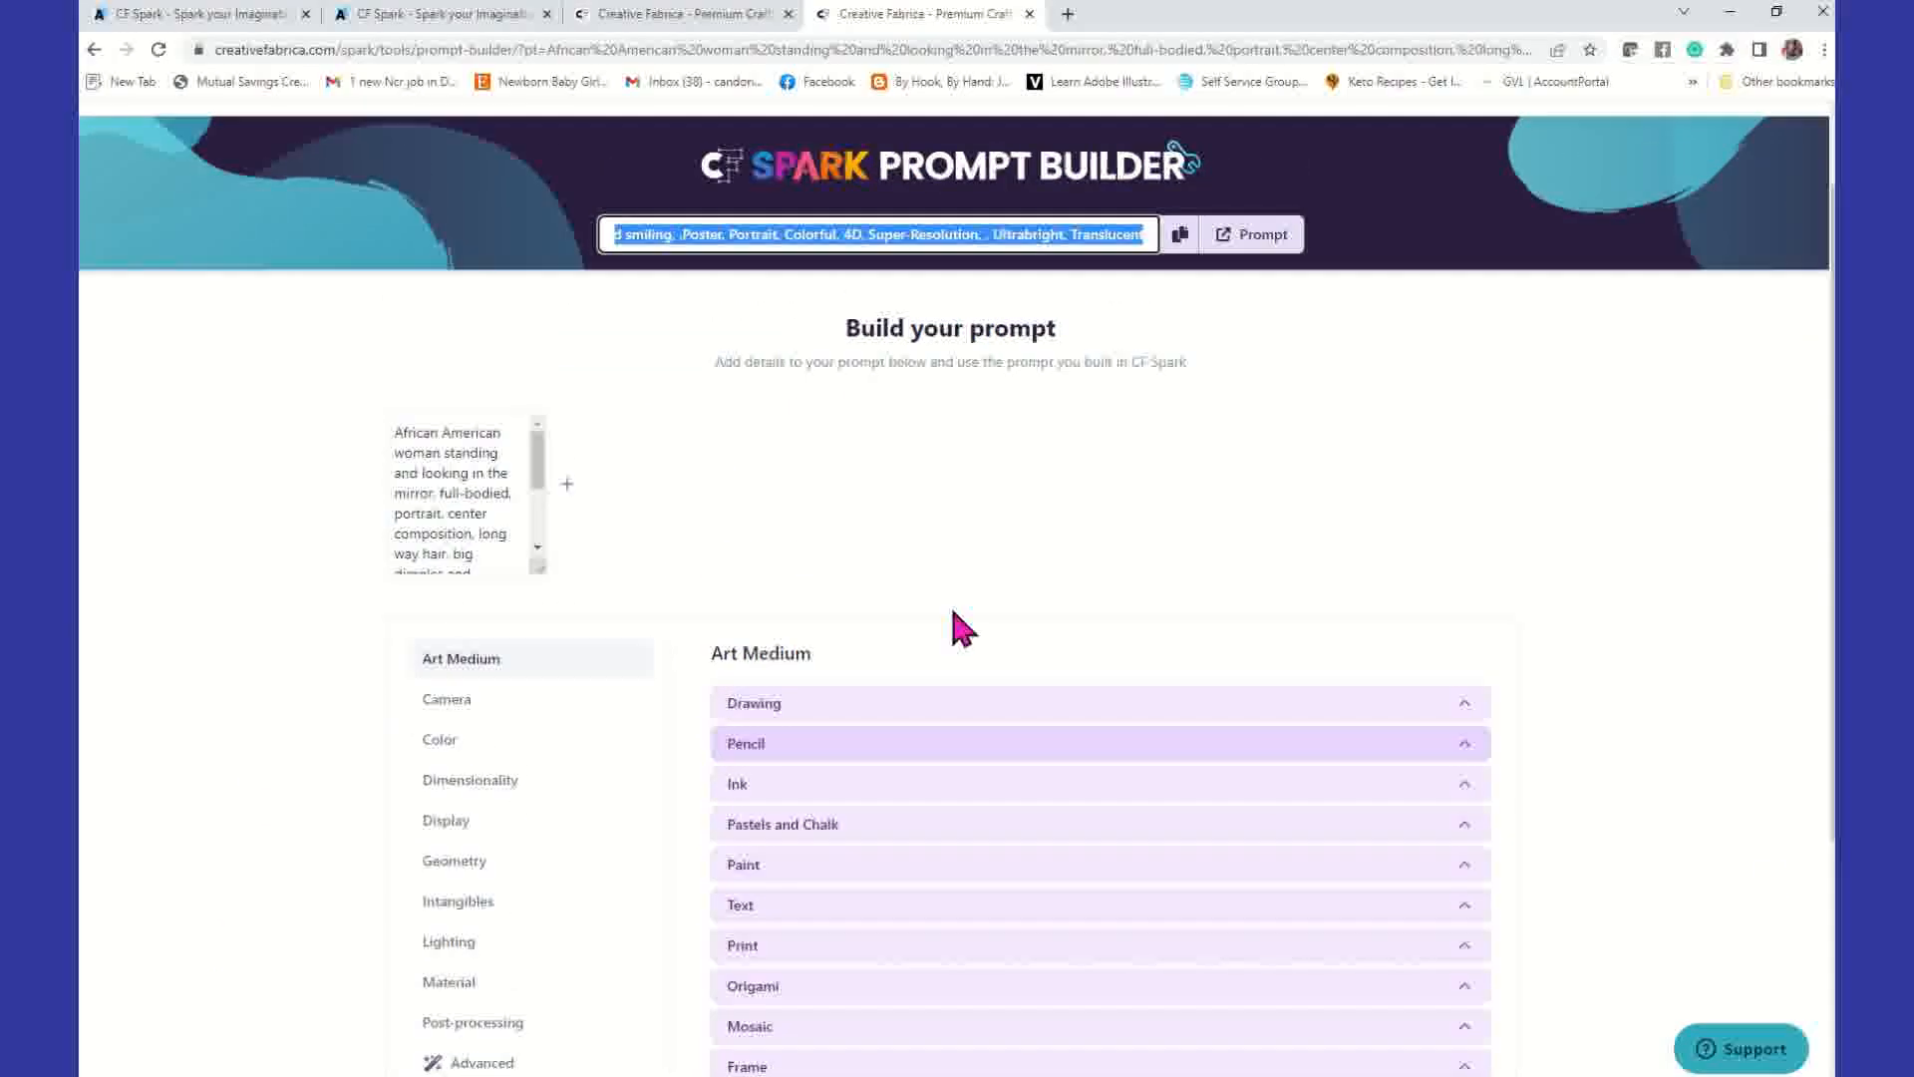
{"action": "scroll", "coordinate": [1102, 592], "scroll_direction": "up", "scroll_amount": 1}
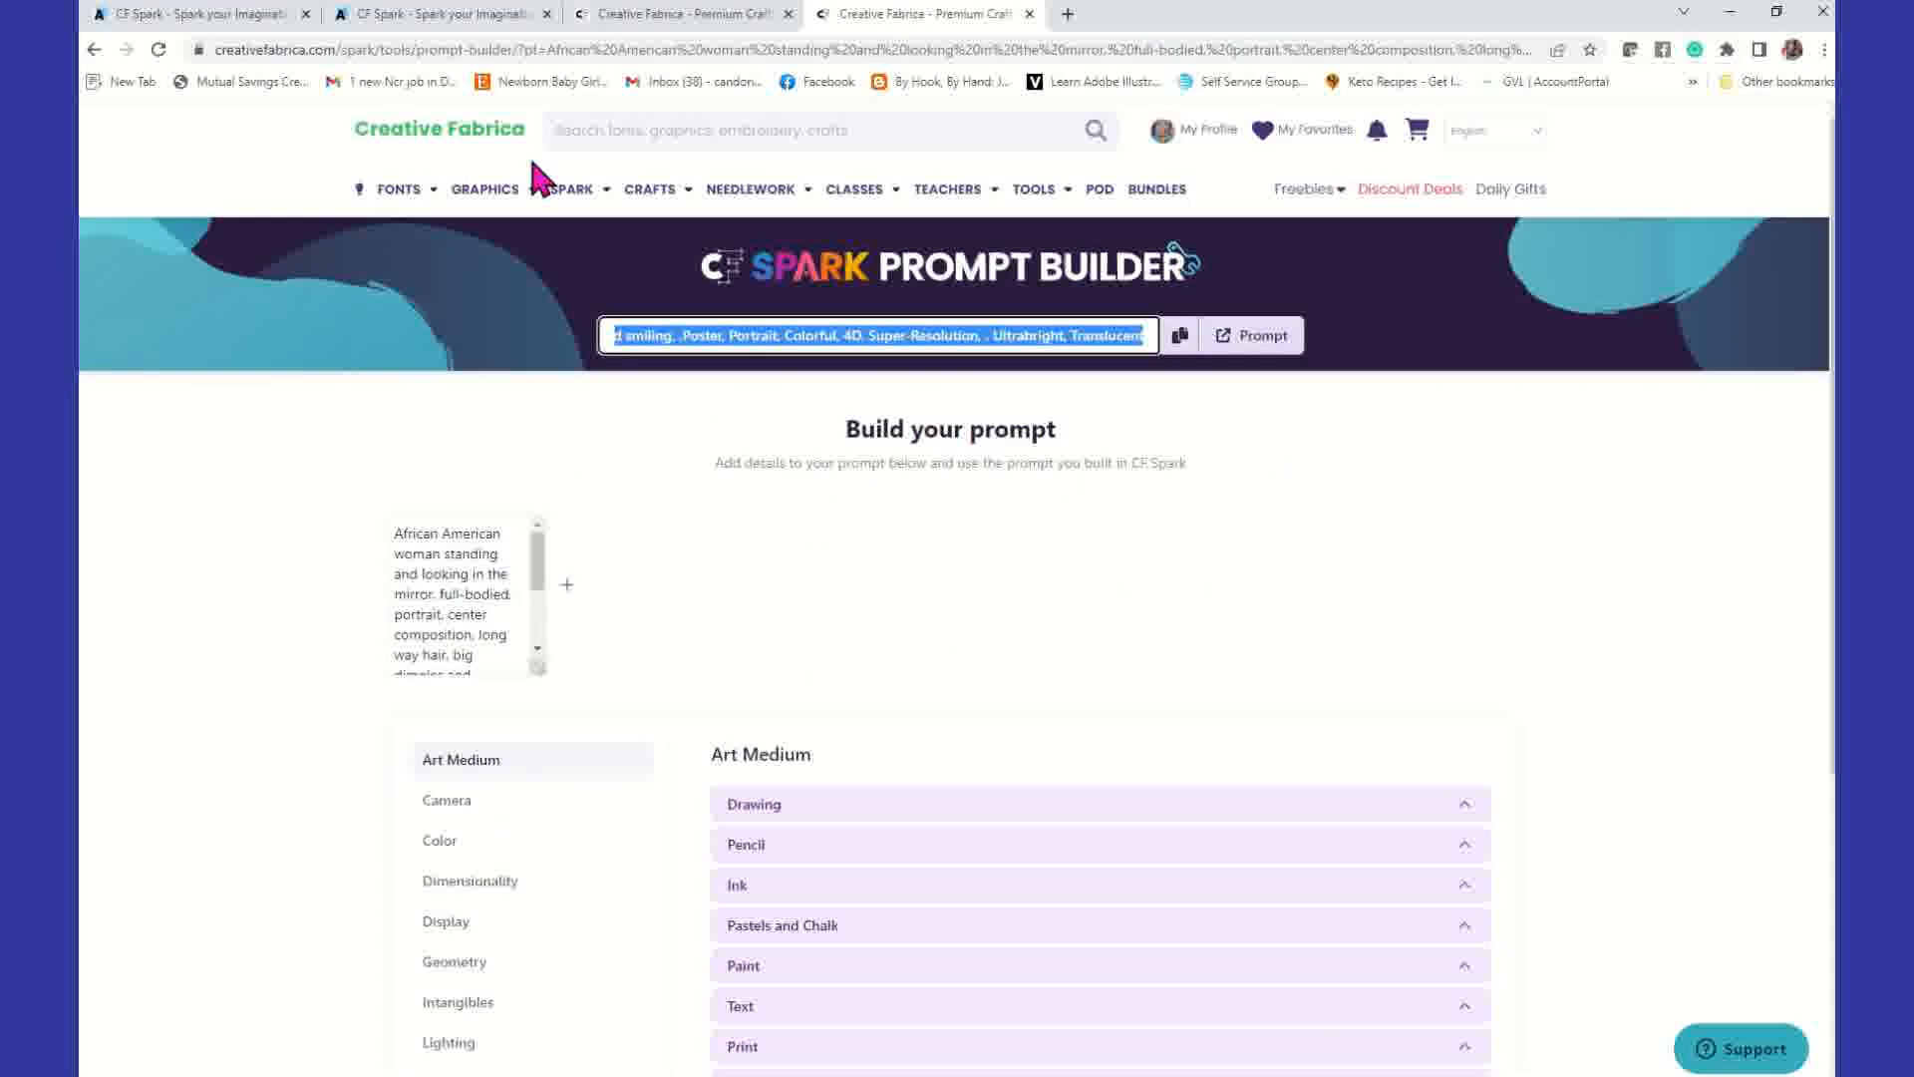
Step: Open a fresh Create Art page for CF Spark and place the cursor in its empty prompt field
{"action": "left_click", "coordinate": [393, 190]}
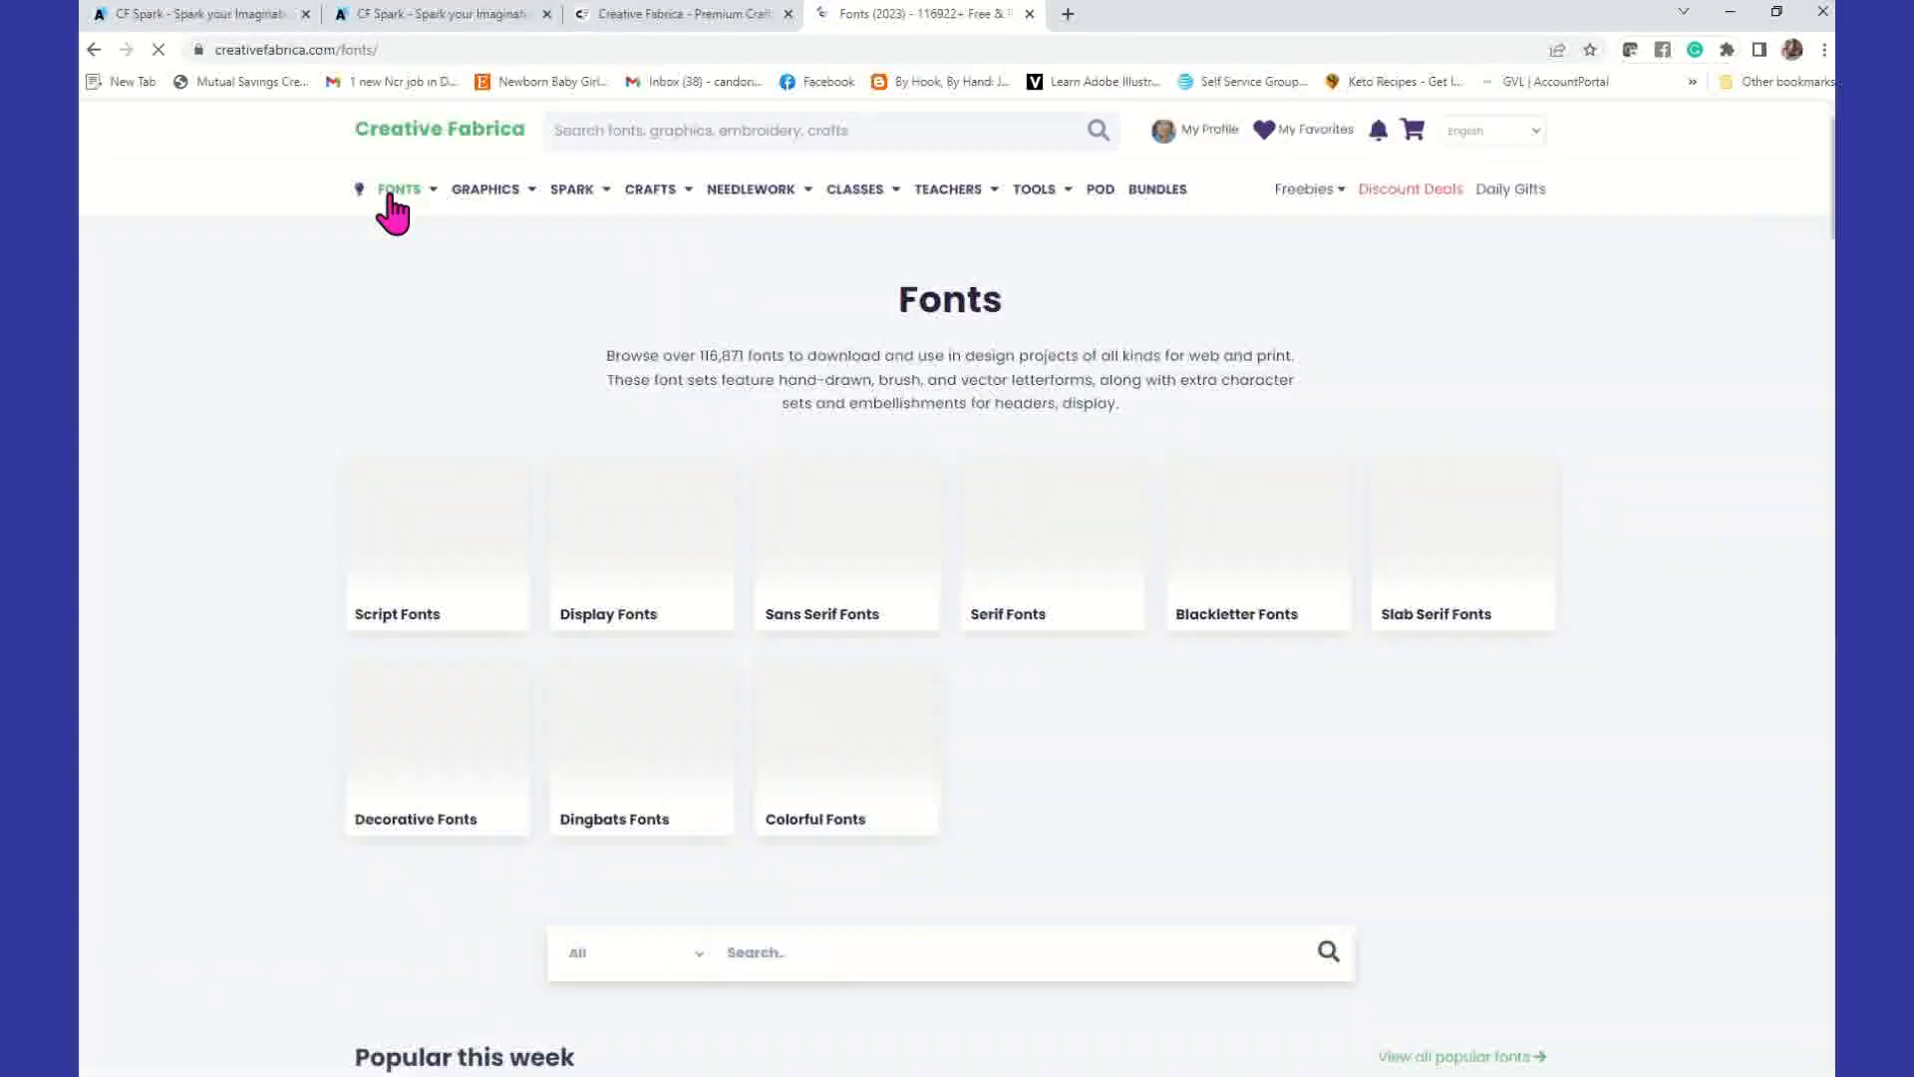
{"action": "mouse_move", "coordinate": [610, 195]}
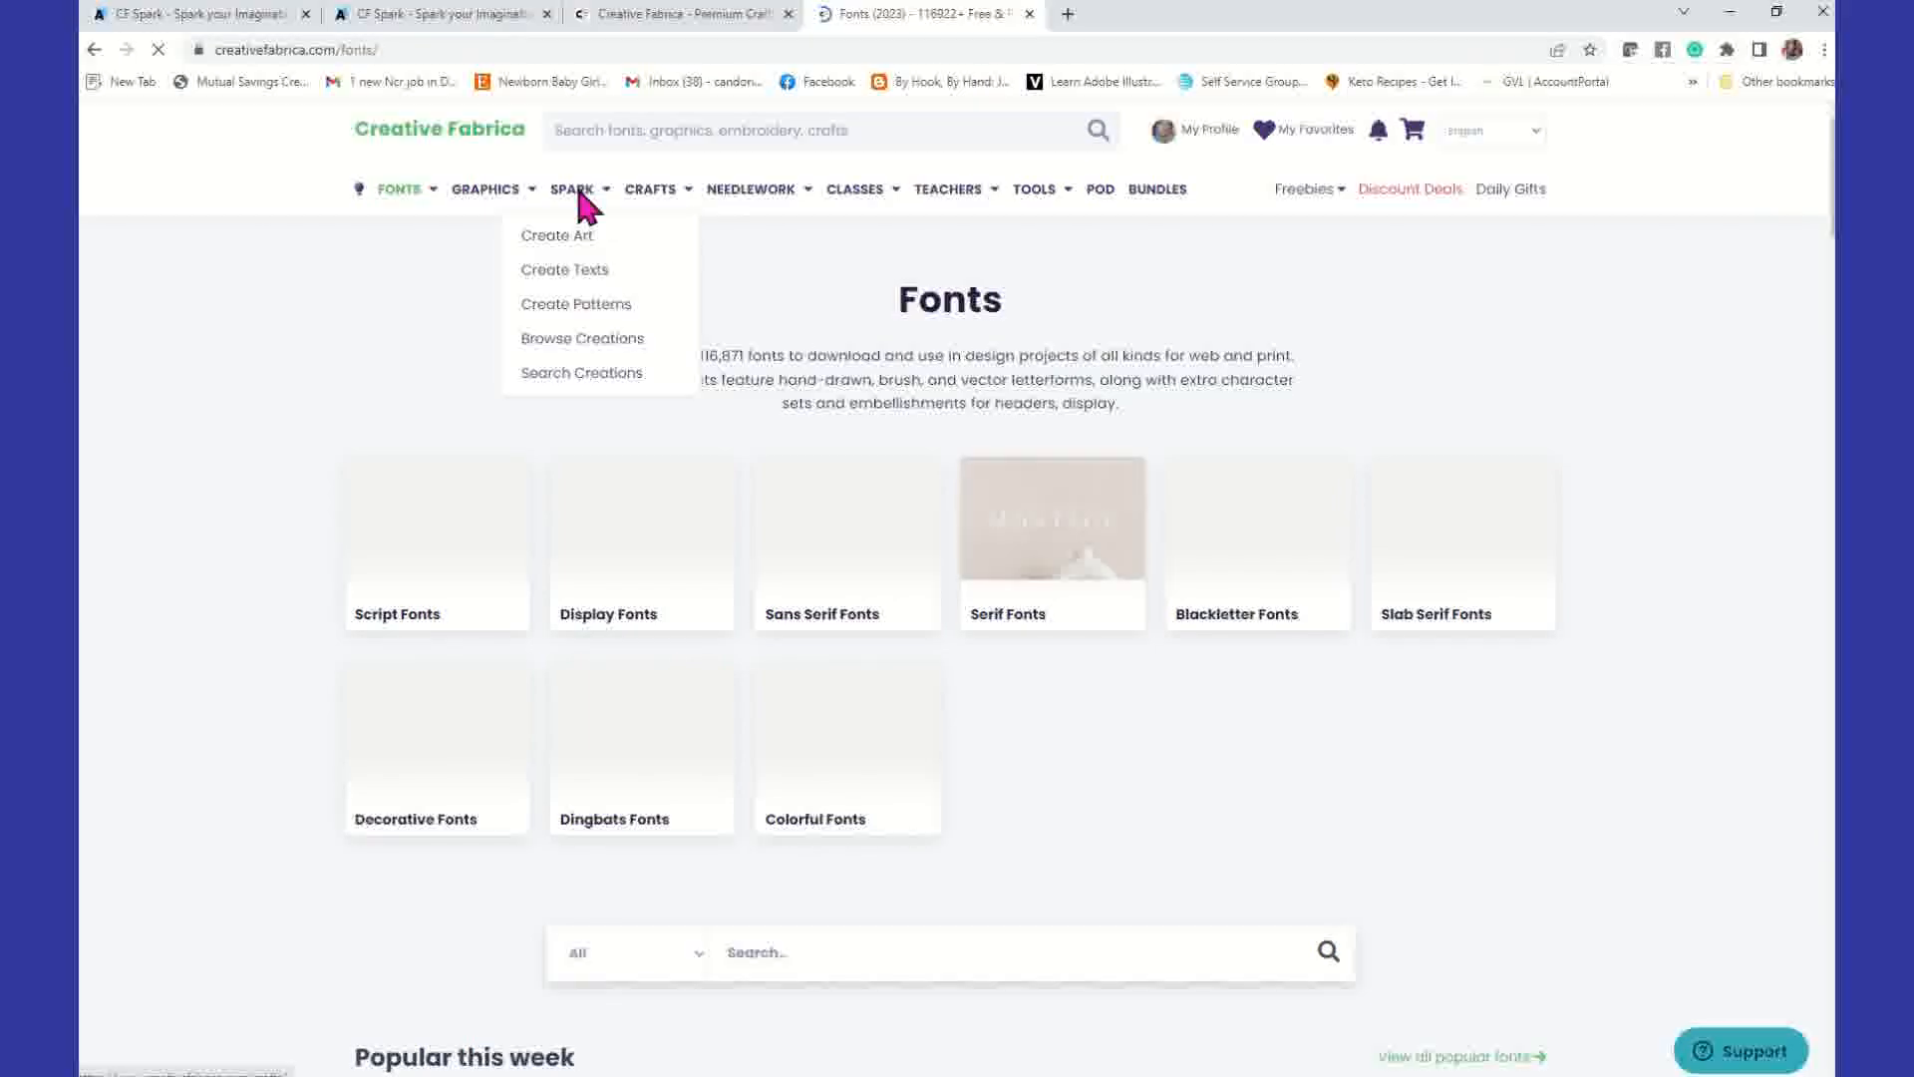
{"action": "left_click", "coordinate": [563, 245]}
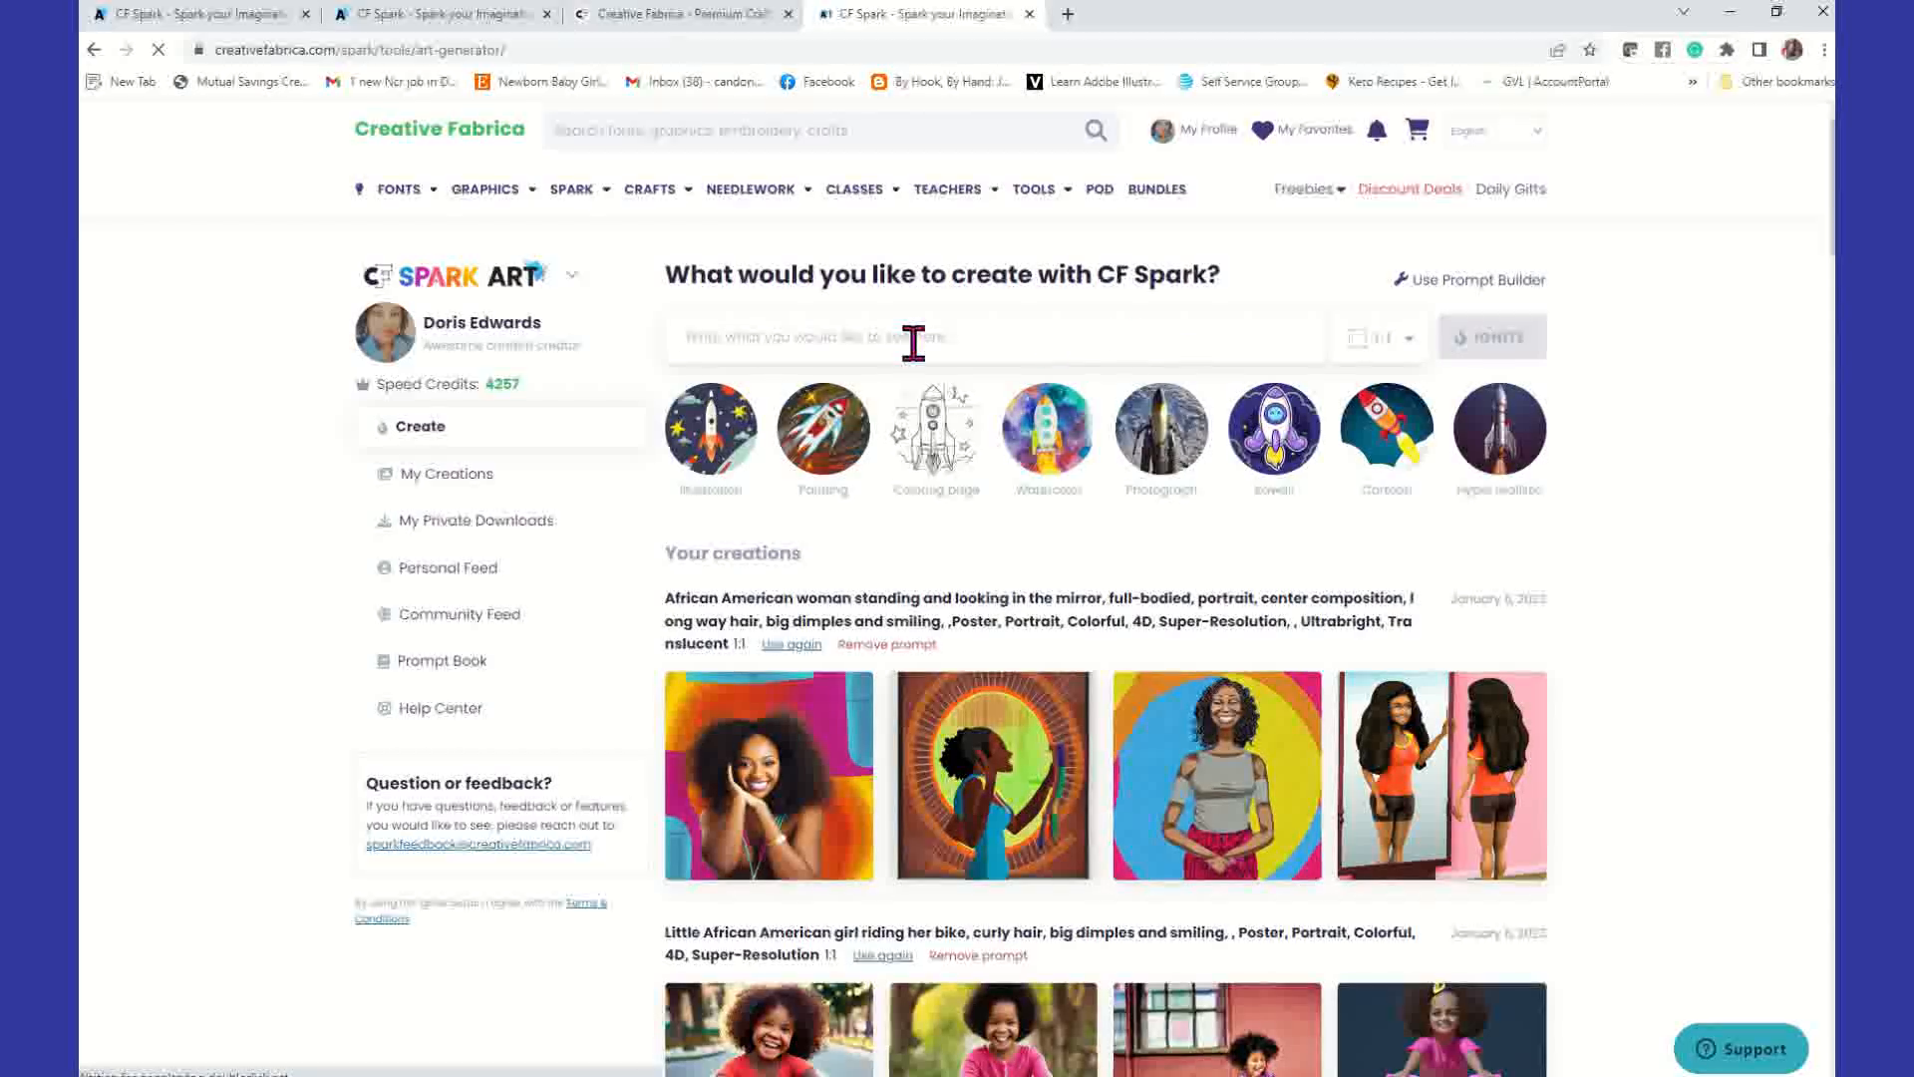
{"action": "left_click", "coordinate": [1005, 333]}
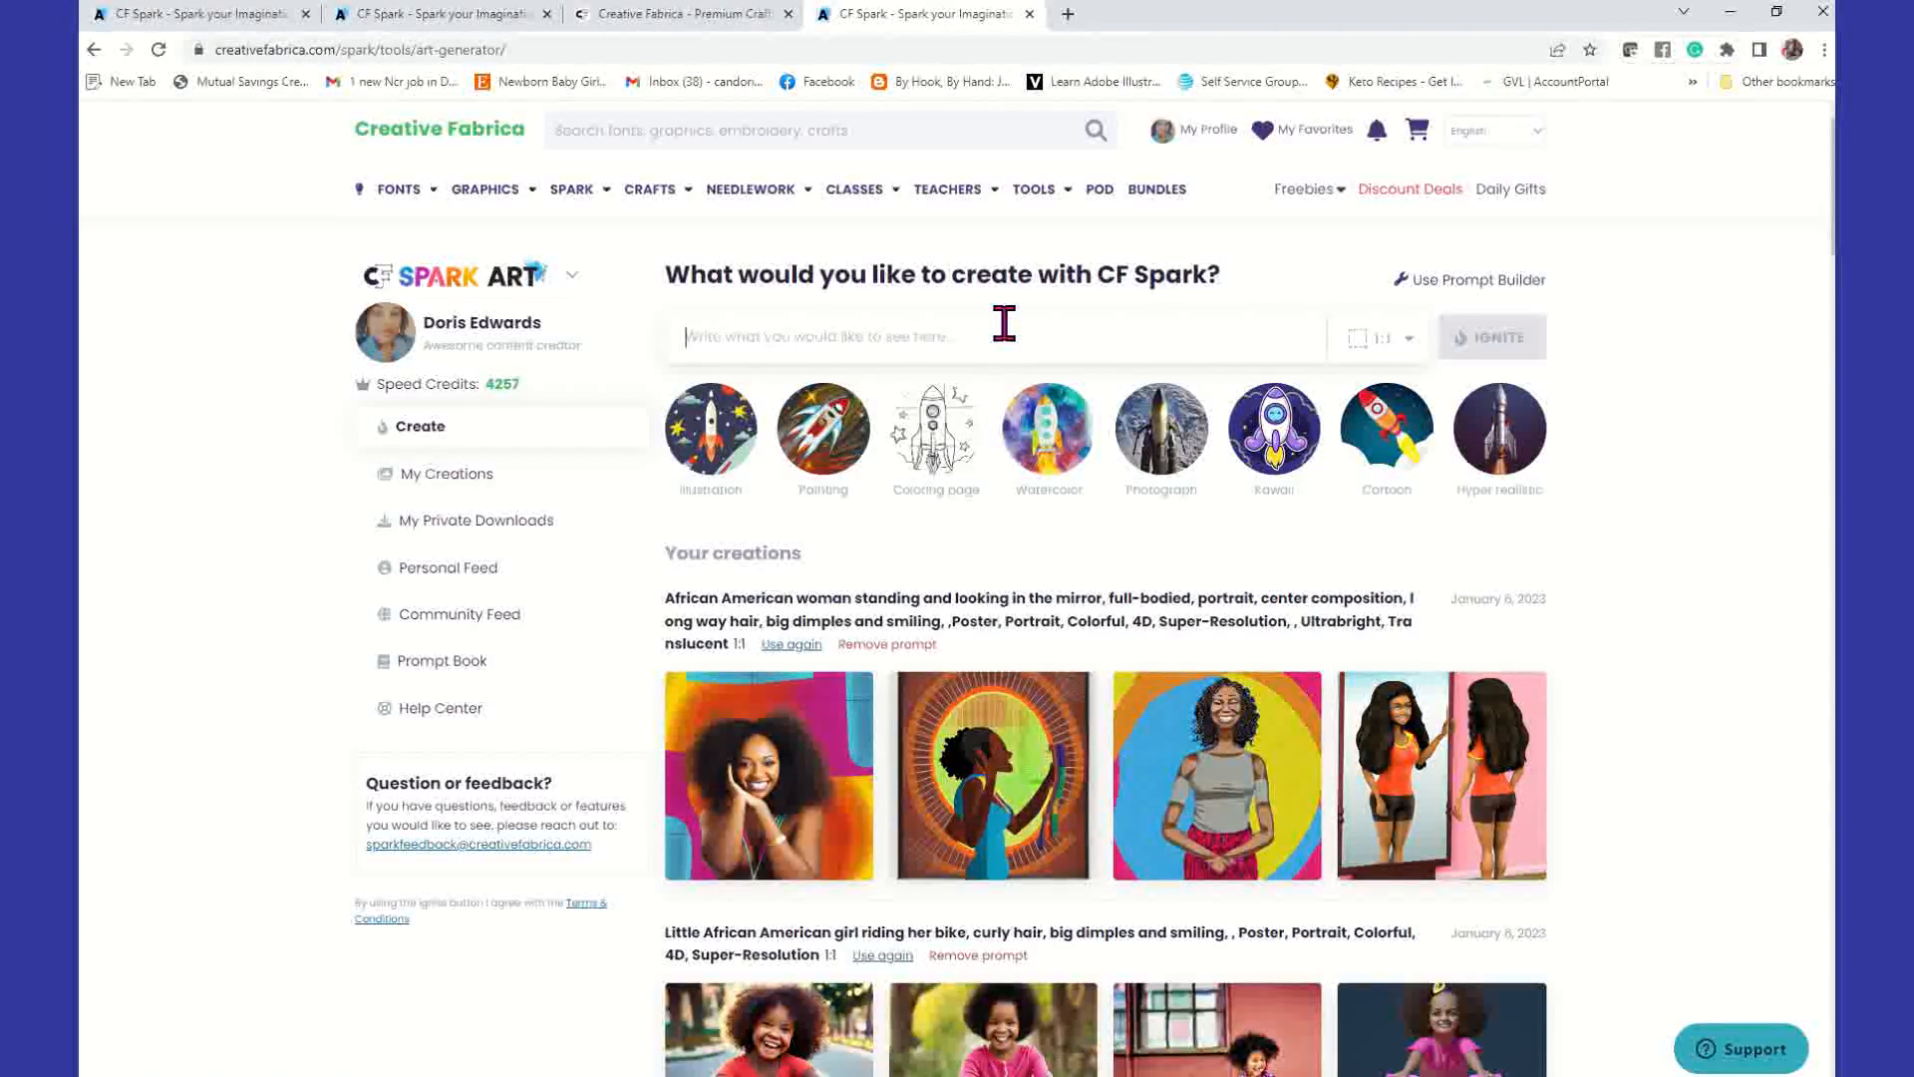
Step: Open the Prompt Builder without an initial prompt and look over its list of modifier categories
{"action": "left_click", "coordinate": [1461, 284]}
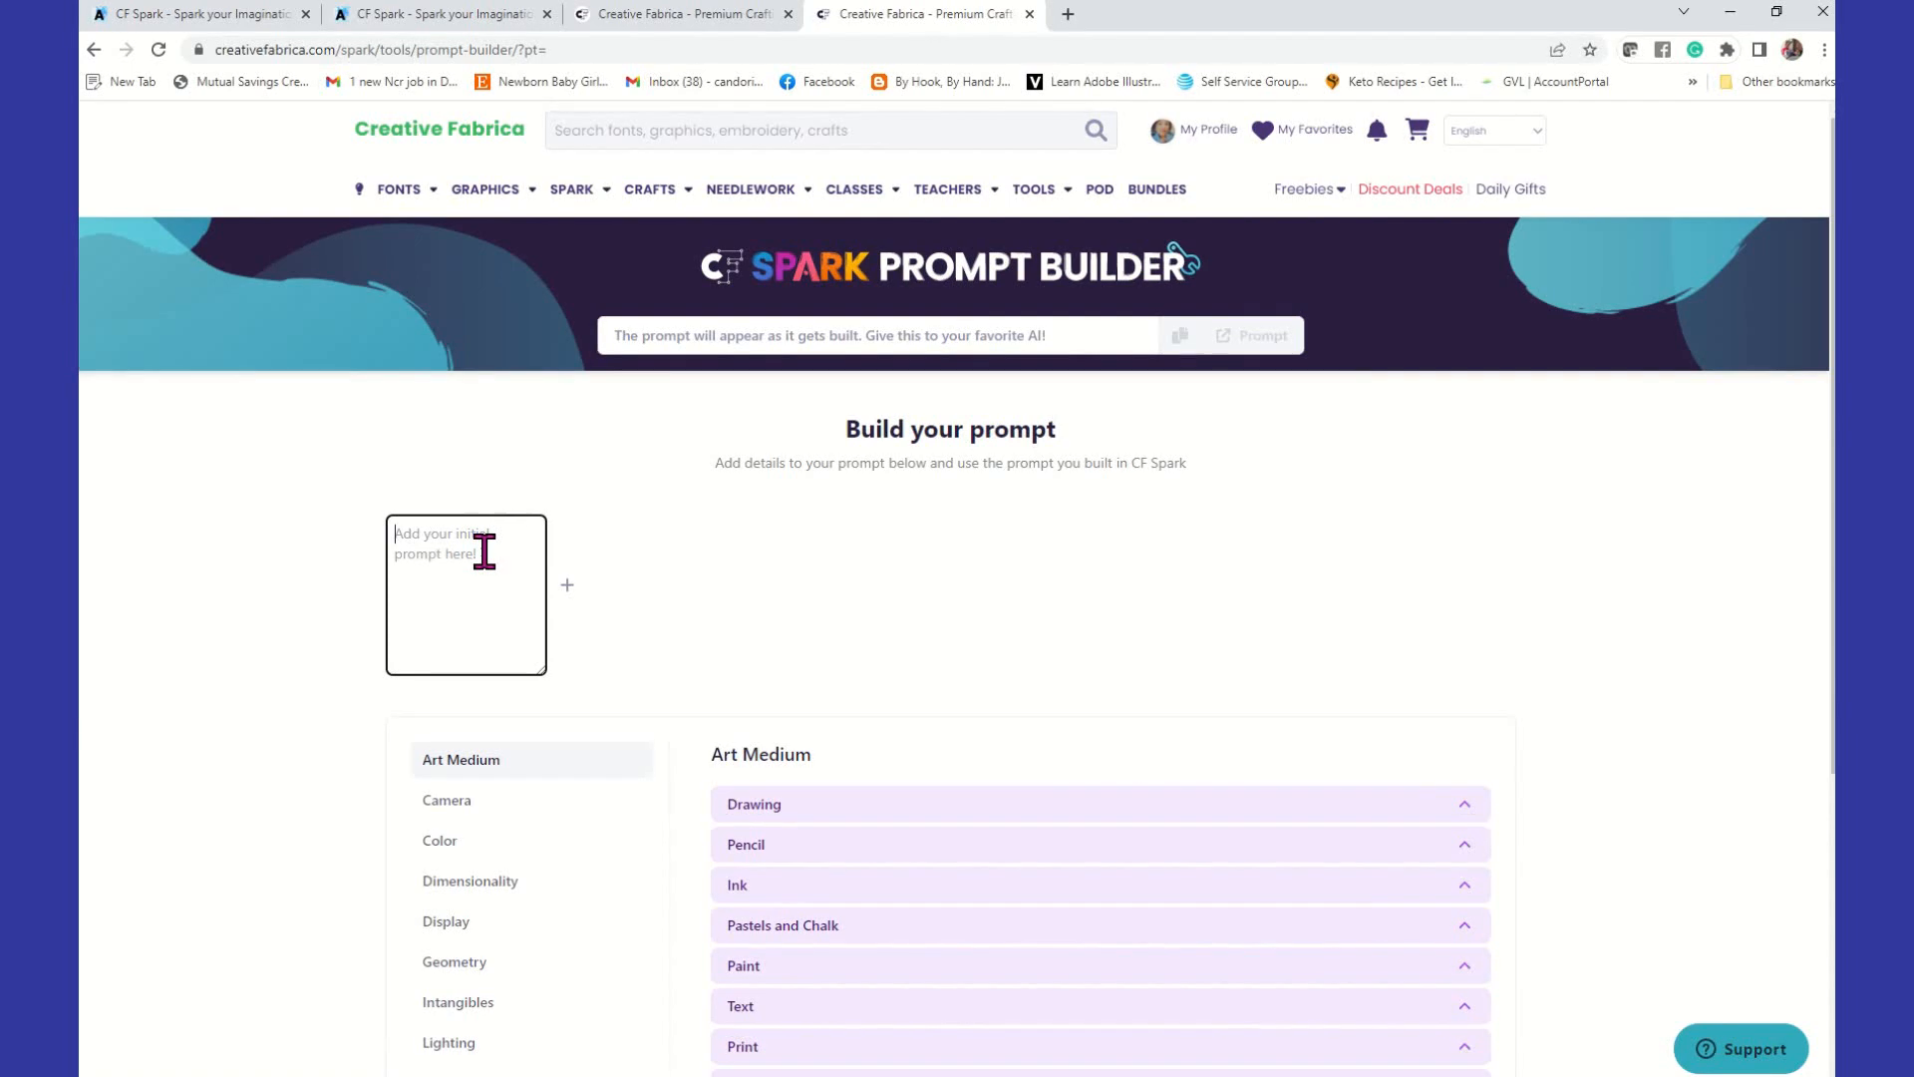
{"action": "left_click", "coordinate": [434, 538]}
{"action": "scroll", "coordinate": [574, 823], "scroll_direction": "down", "scroll_amount": 3}
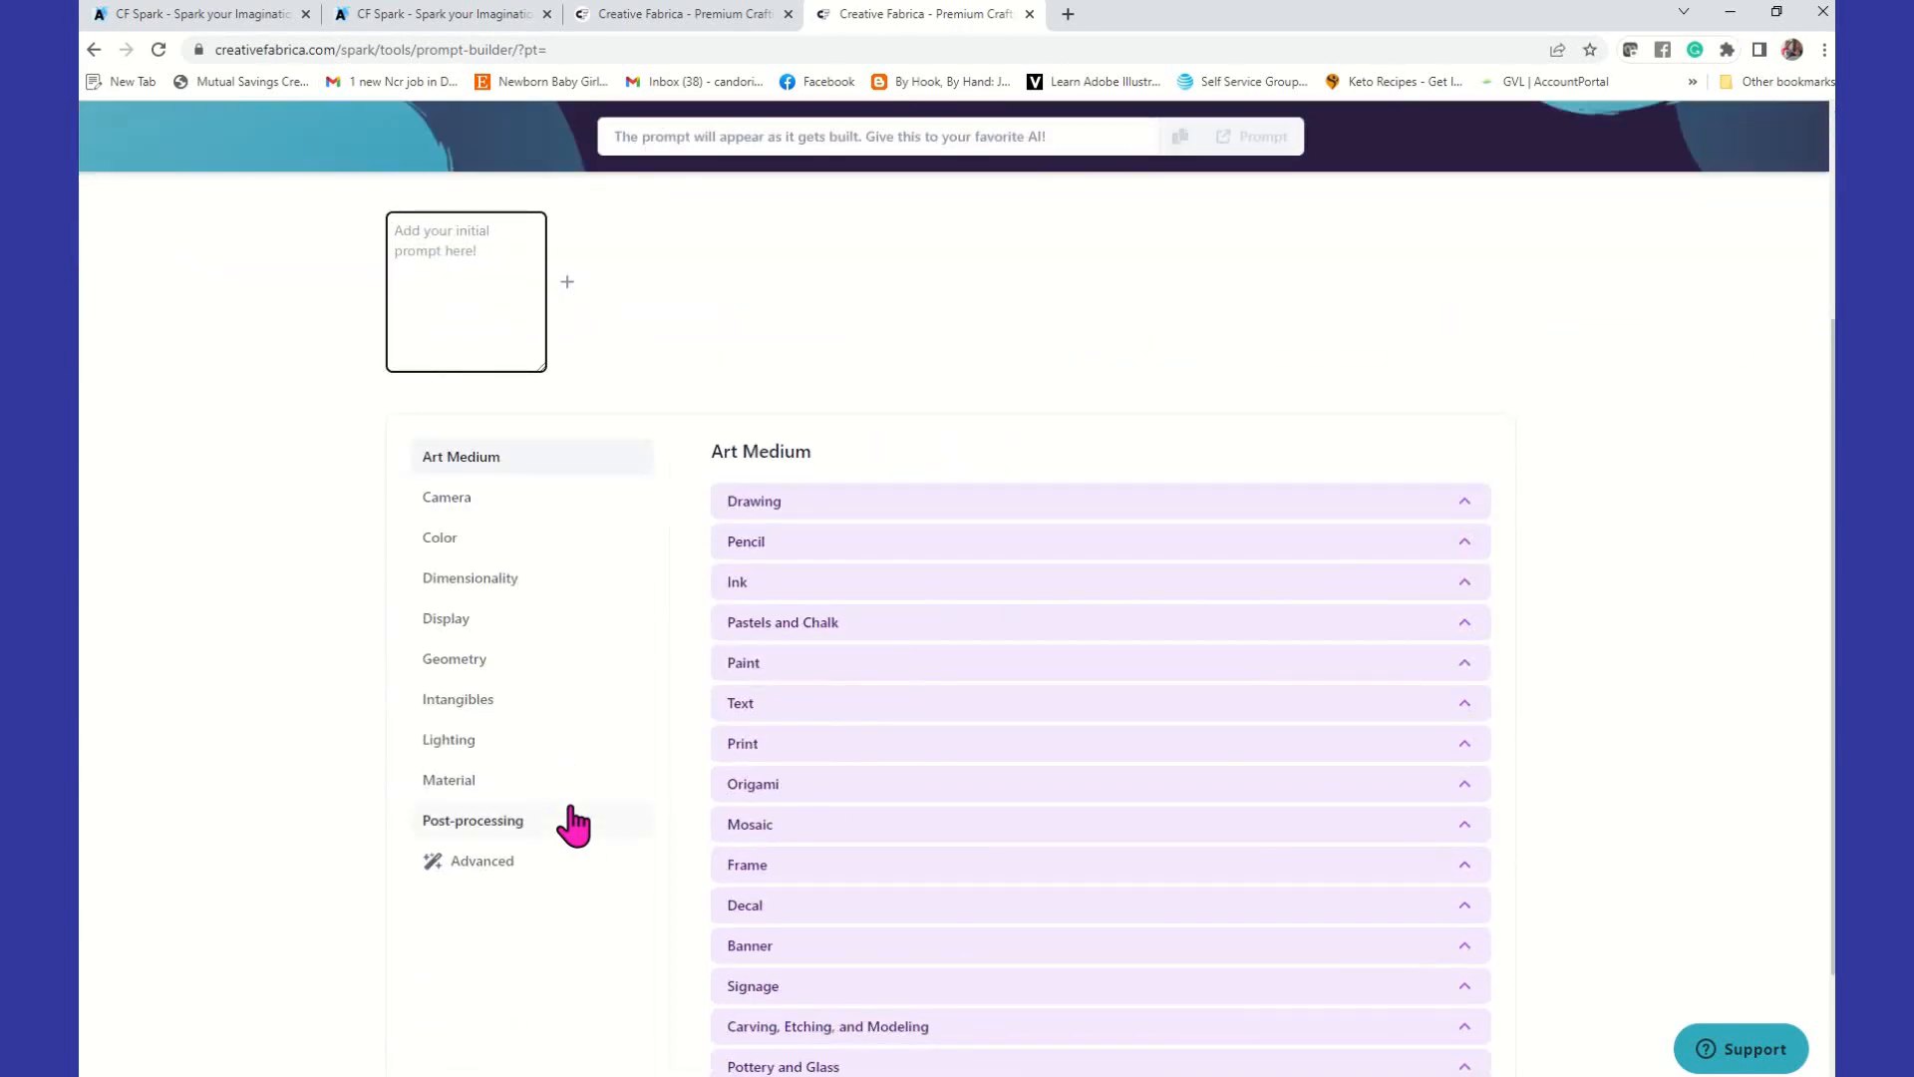
{"action": "scroll", "coordinate": [574, 824], "scroll_direction": "up", "scroll_amount": 3}
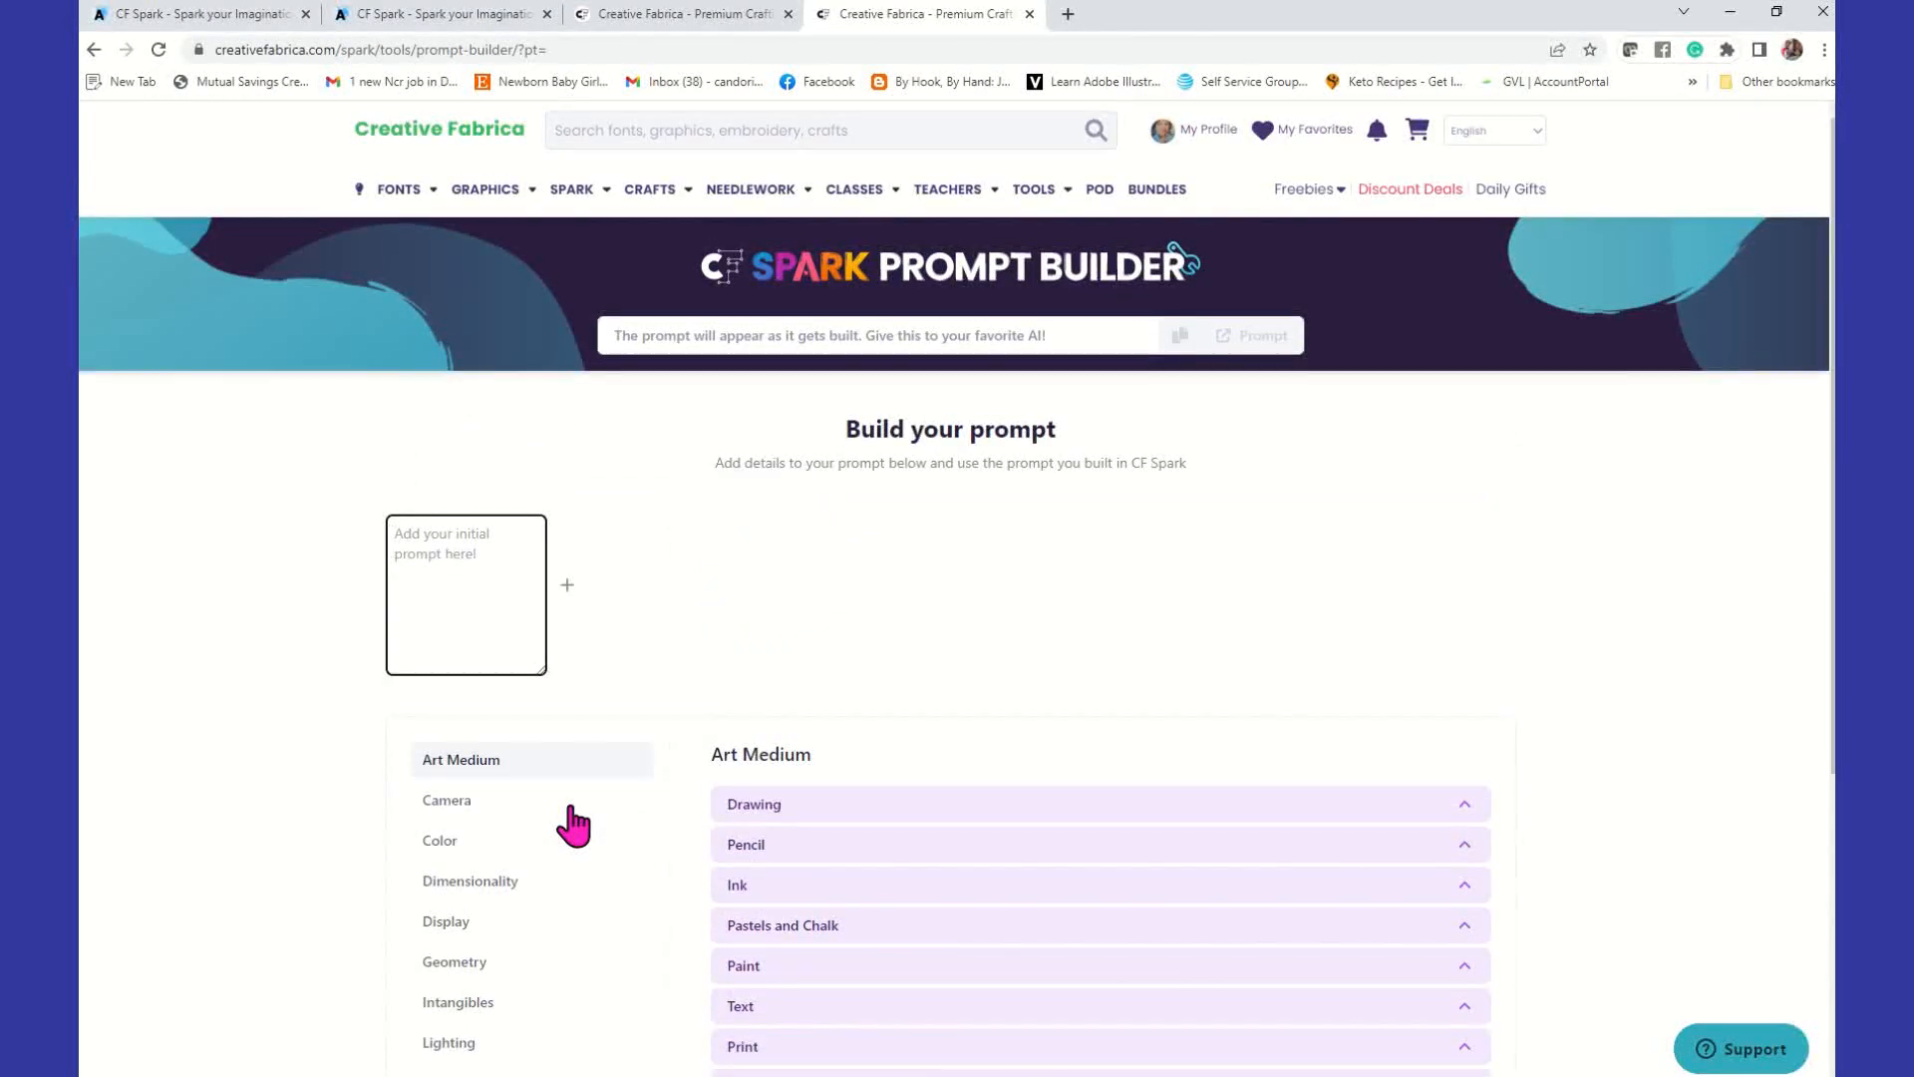
Step: Browse the Scenes and Film Types style samples in the Camera category
{"action": "left_click", "coordinate": [486, 805]}
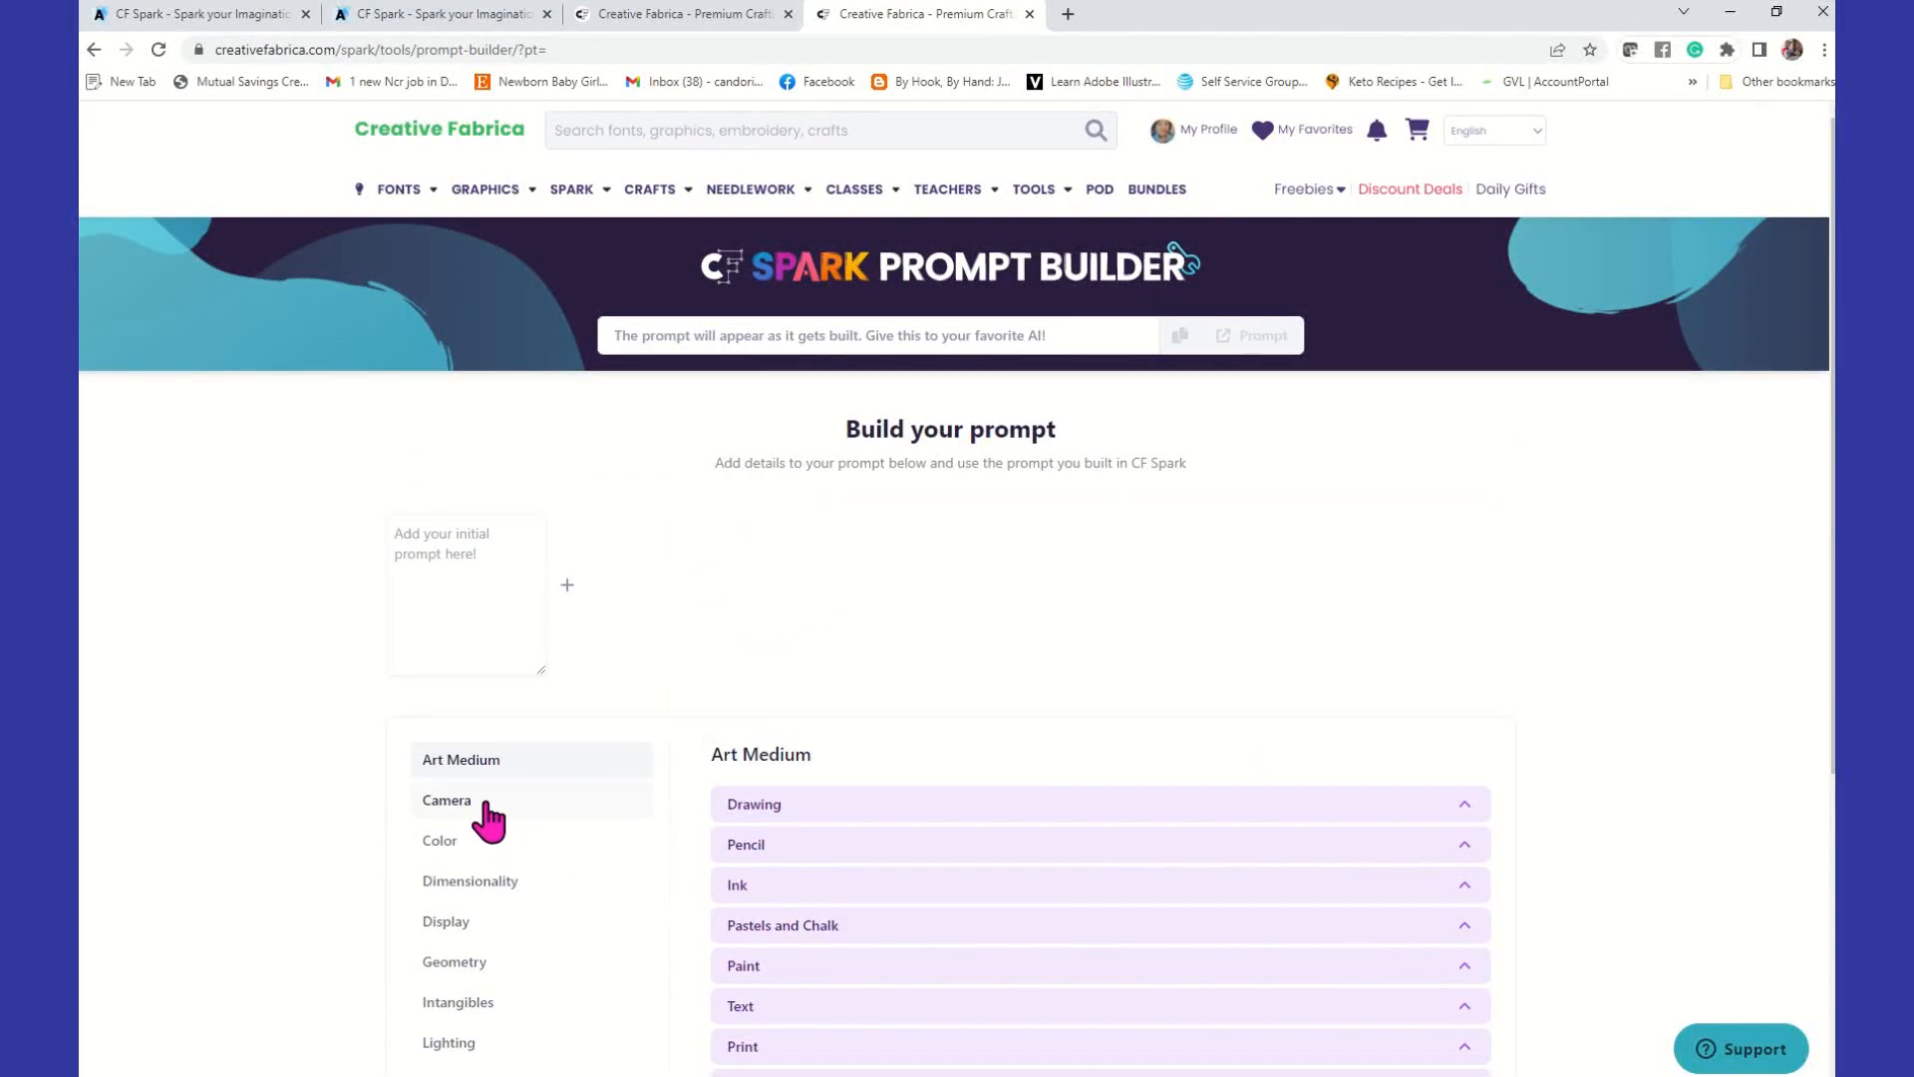
{"action": "left_click", "coordinate": [768, 803]}
{"action": "scroll", "coordinate": [1064, 849], "scroll_direction": "down", "scroll_amount": 2}
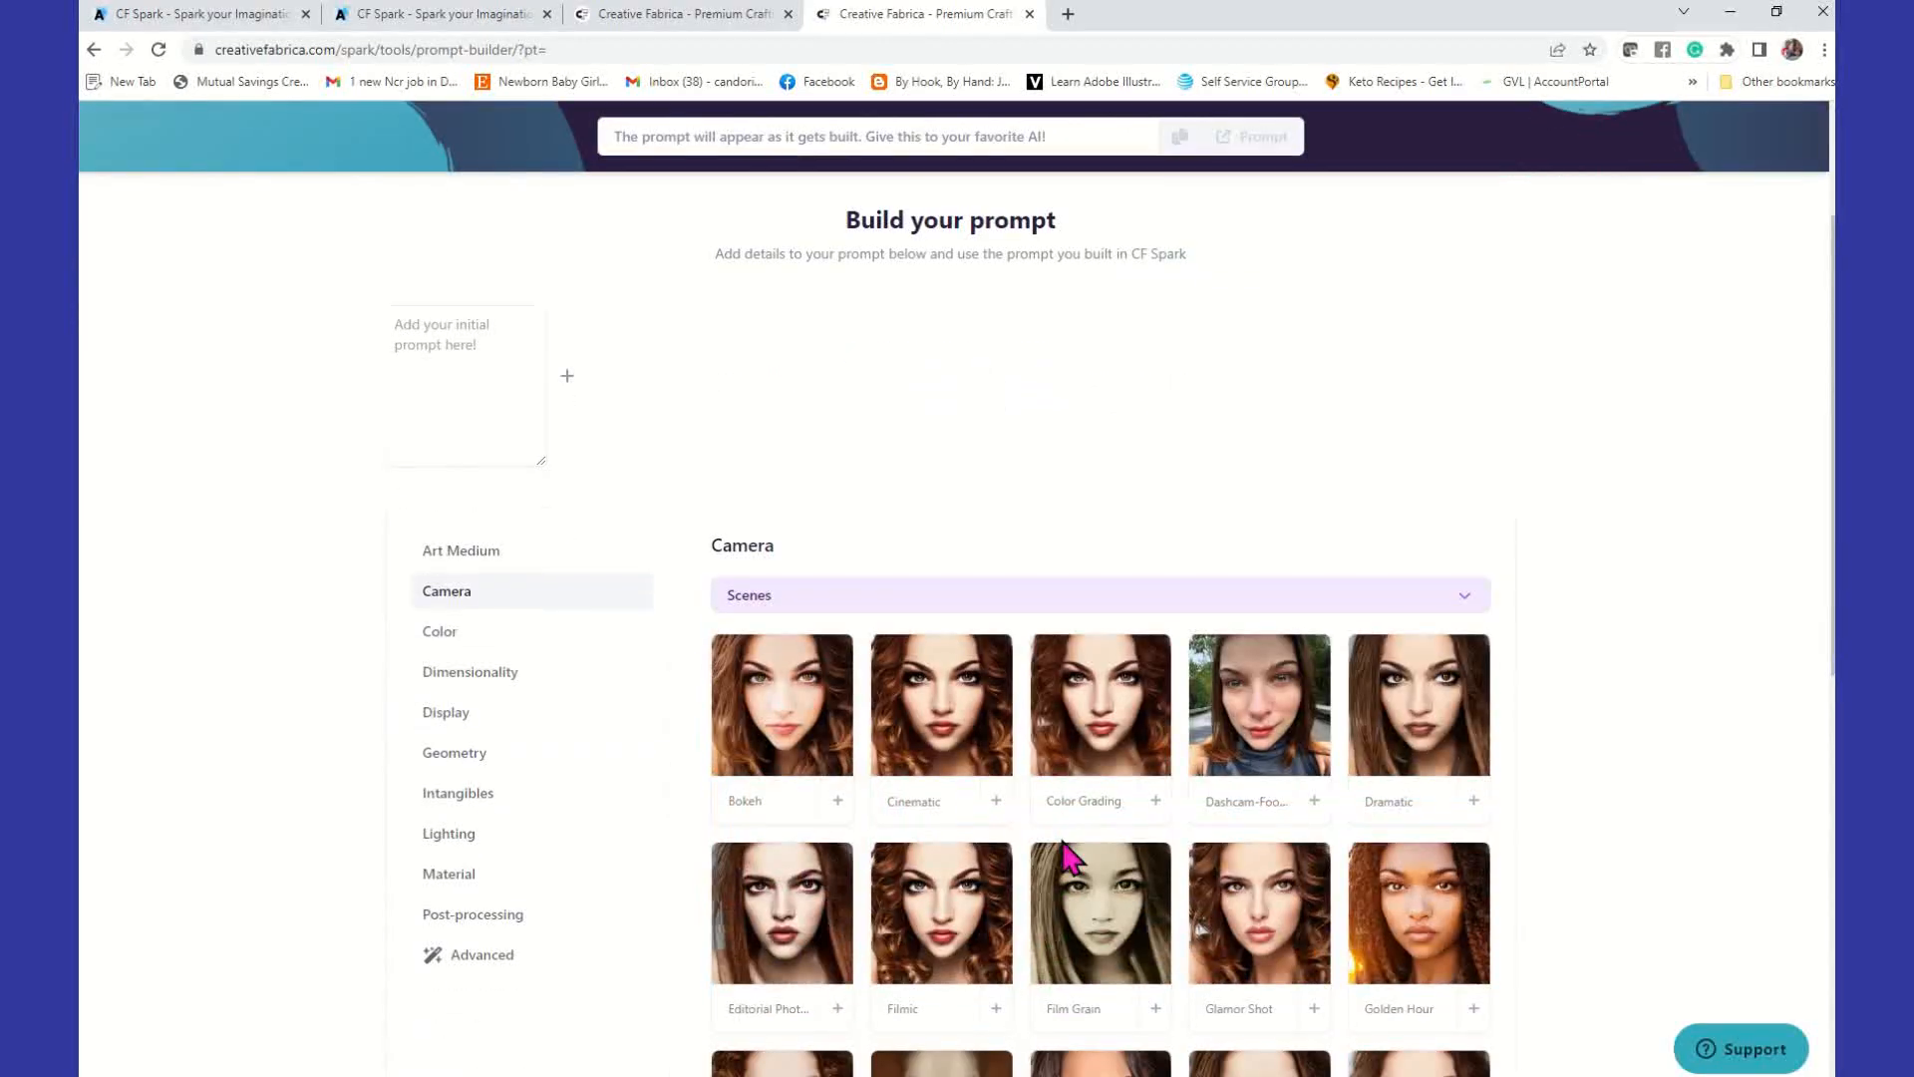
{"action": "scroll", "coordinate": [868, 803], "scroll_direction": "down", "scroll_amount": 8}
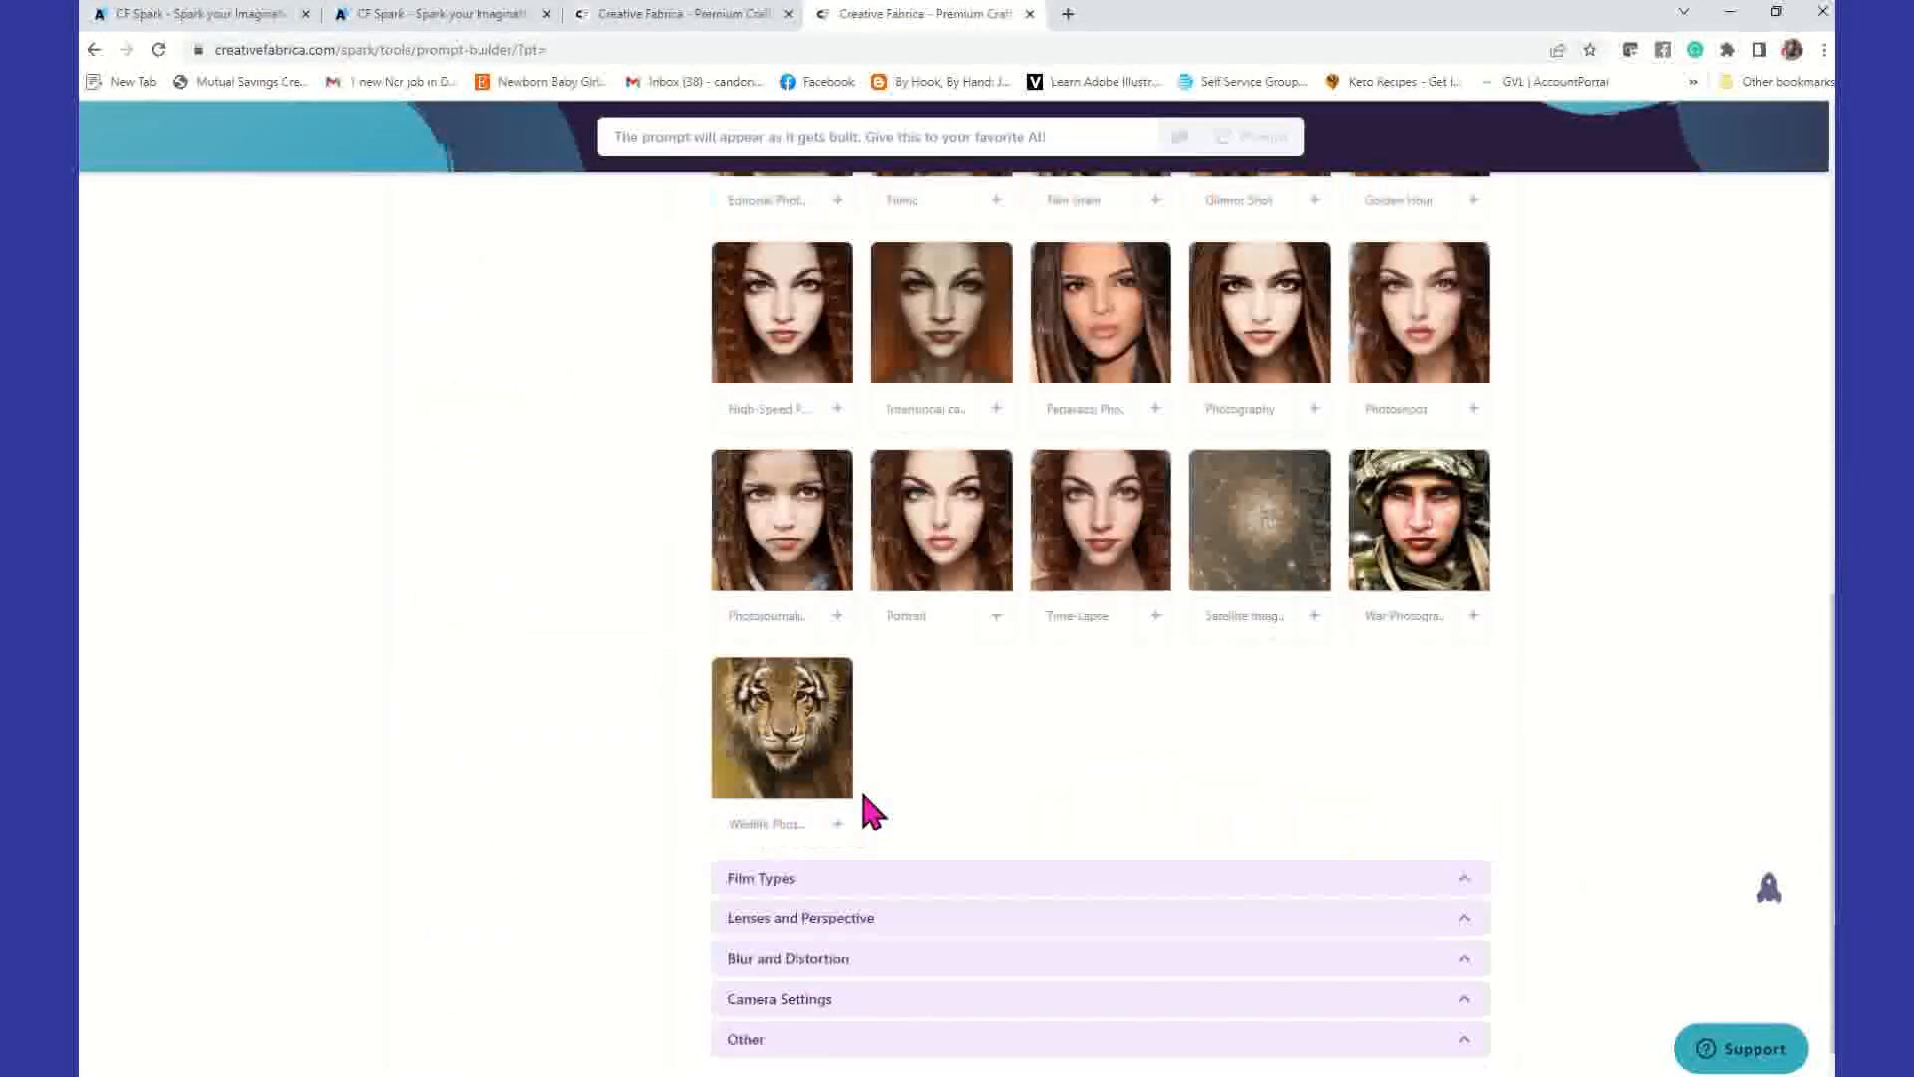
{"action": "left_click", "coordinate": [801, 879]}
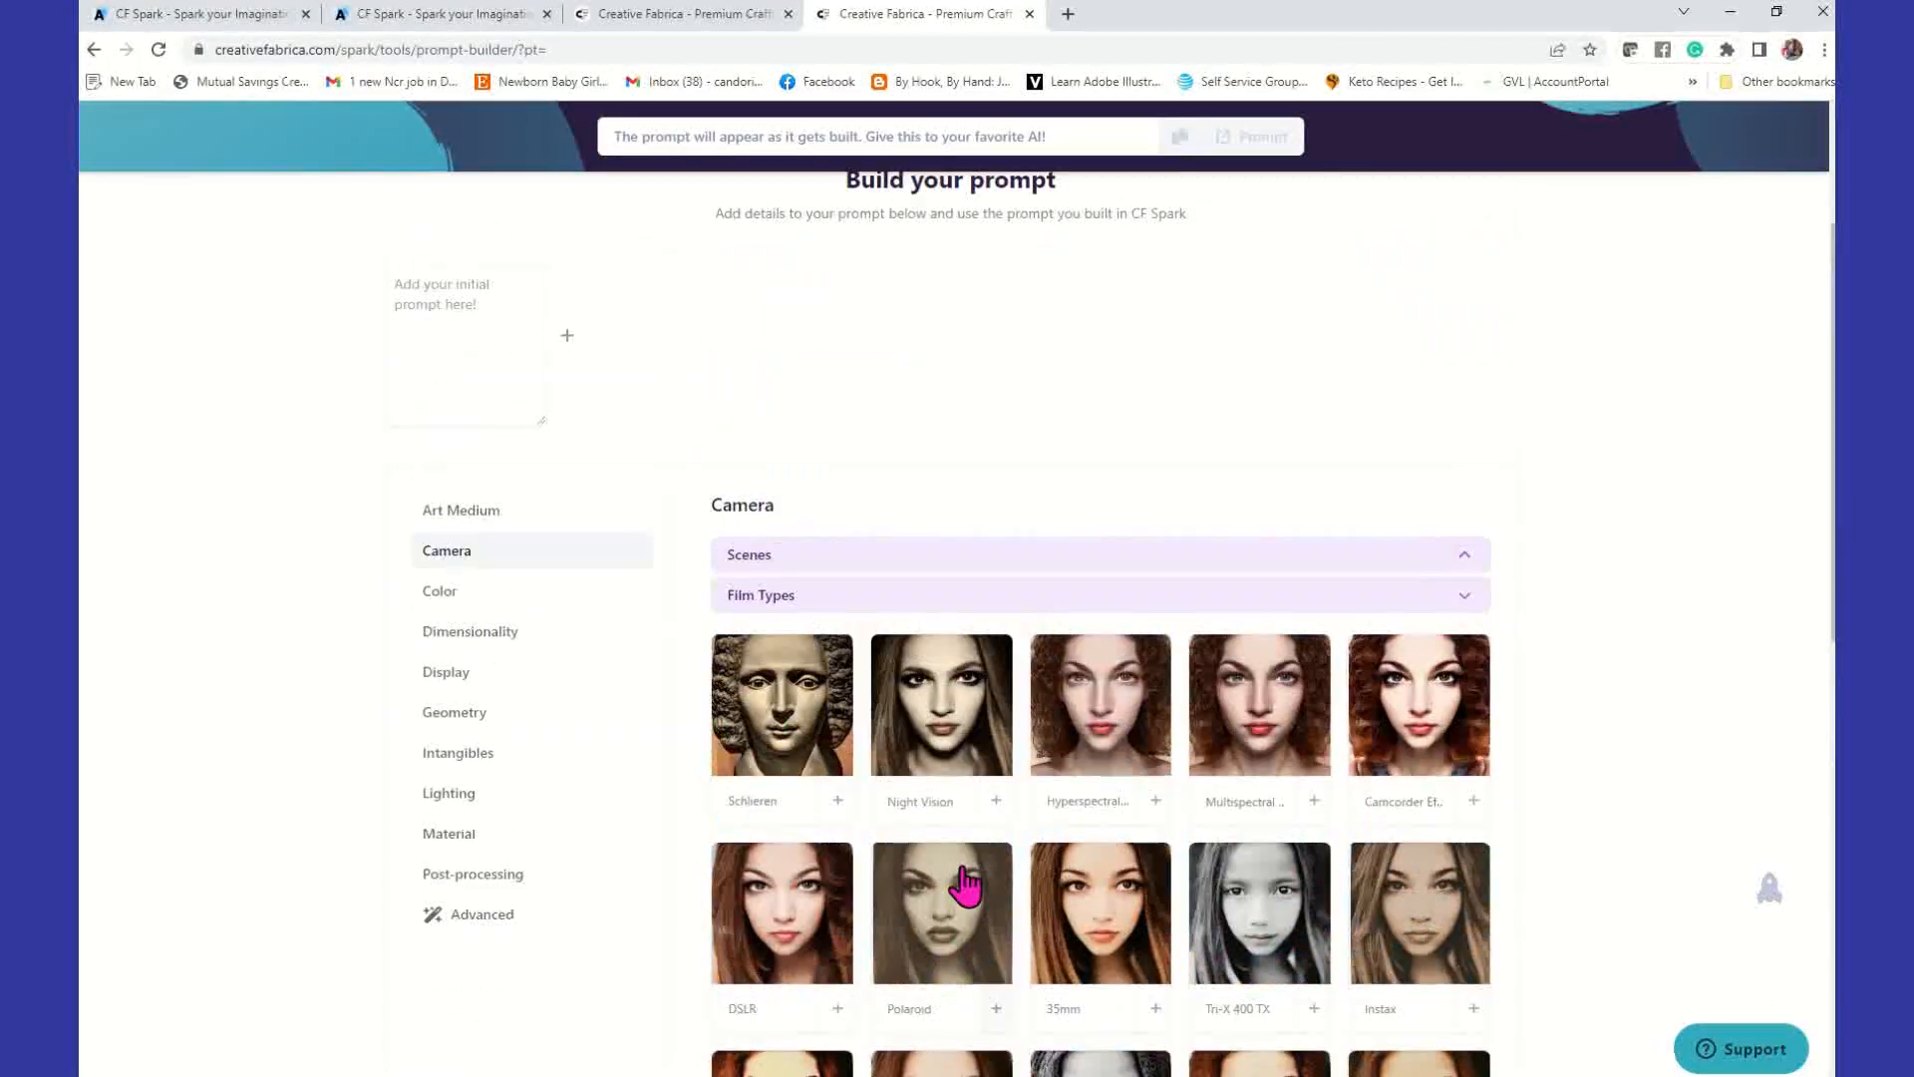
{"action": "scroll", "coordinate": [964, 884], "scroll_direction": "down", "scroll_amount": 12}
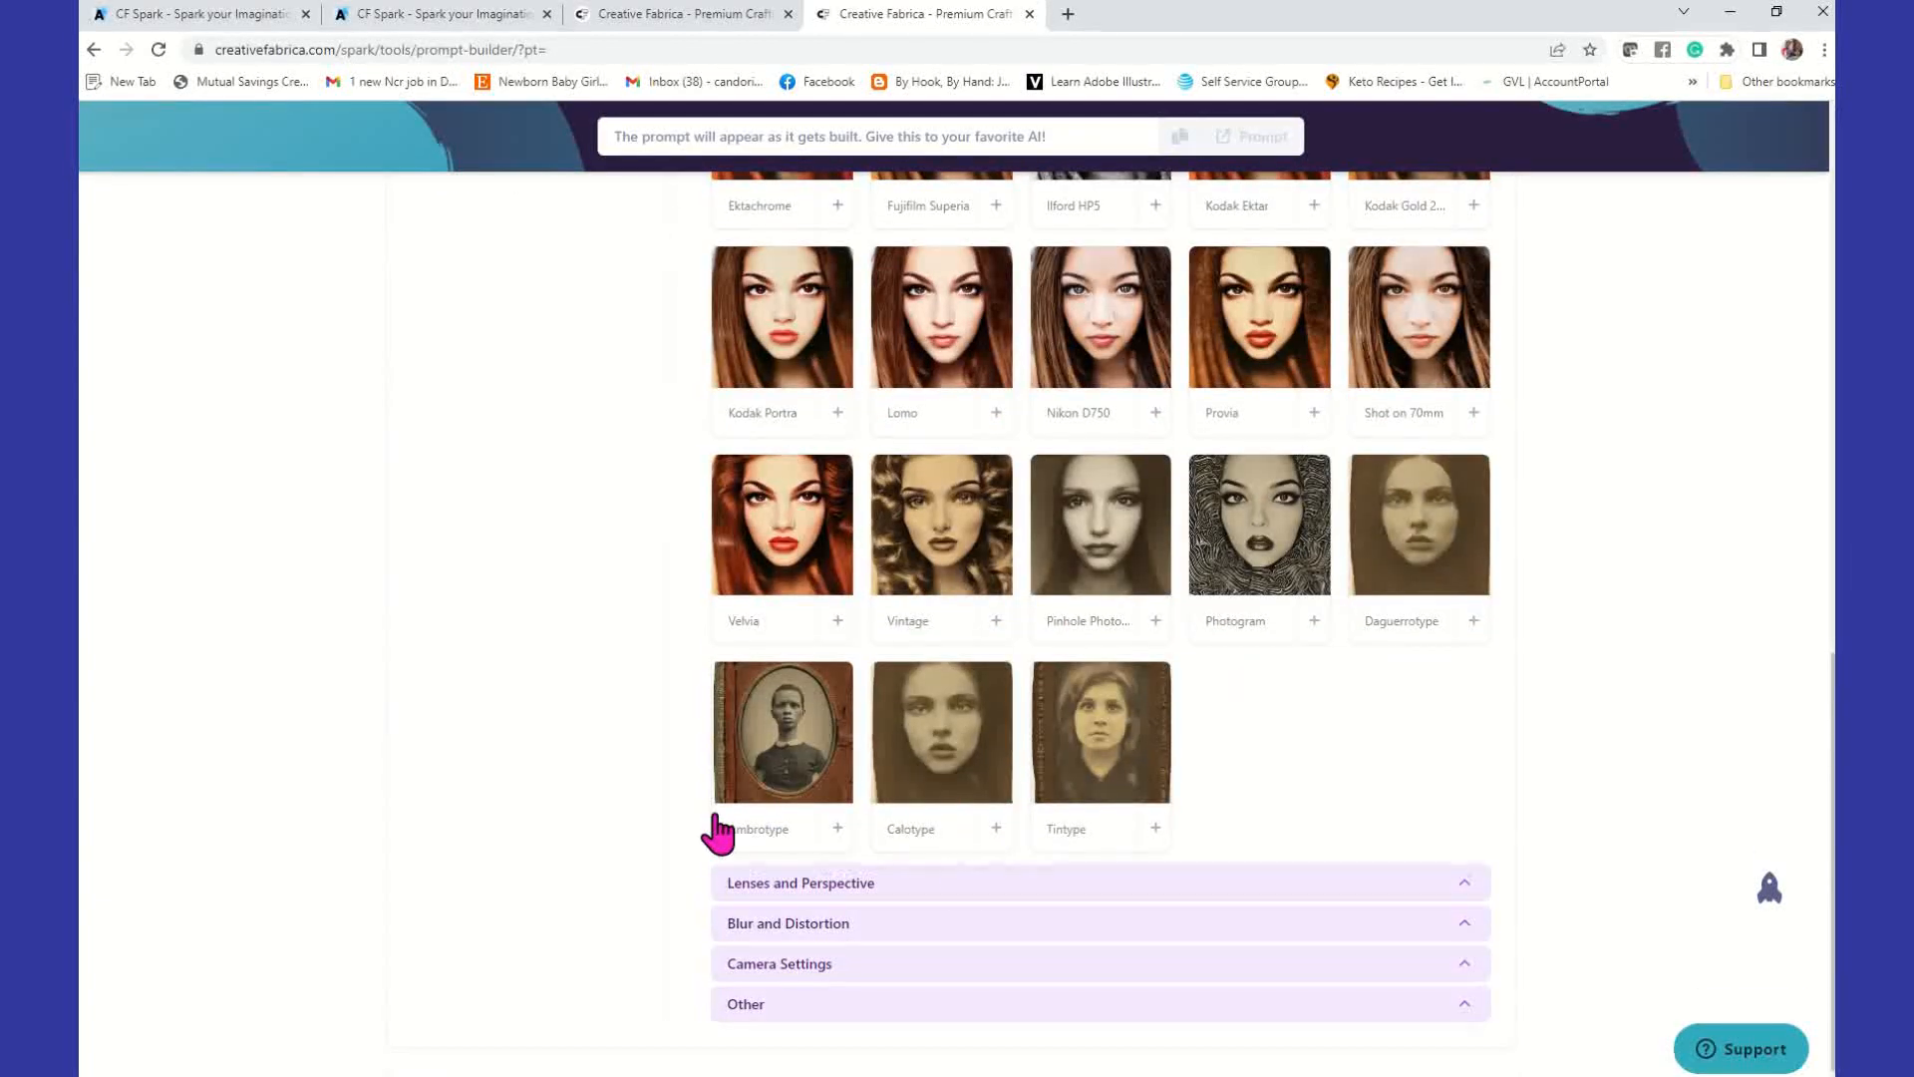
Step: Browse the Lenses and Perspective, Blur and Distortion, Camera Settings and Other samples in the Camera category
{"action": "left_click", "coordinate": [769, 884]}
{"action": "scroll", "coordinate": [772, 905], "scroll_direction": "down", "scroll_amount": 6}
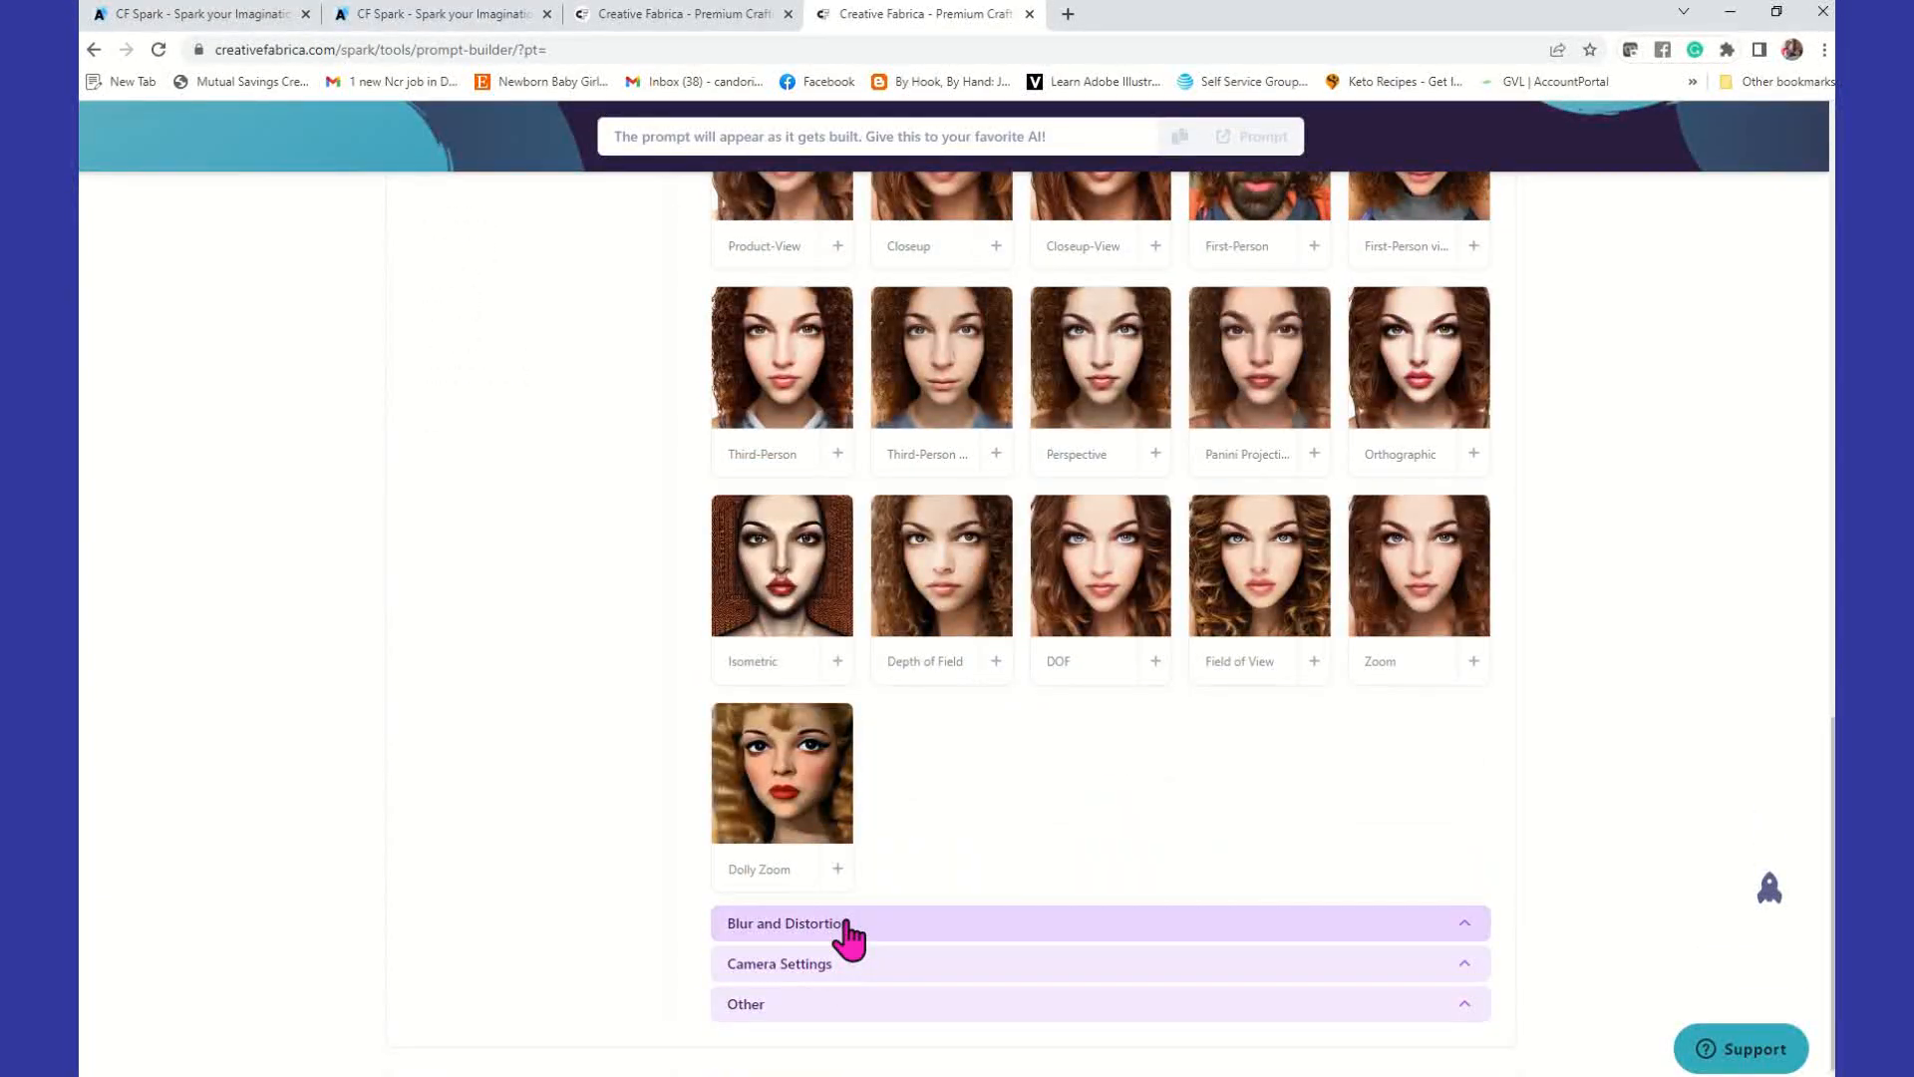
{"action": "left_click", "coordinate": [847, 925]}
{"action": "left_click", "coordinate": [833, 967]}
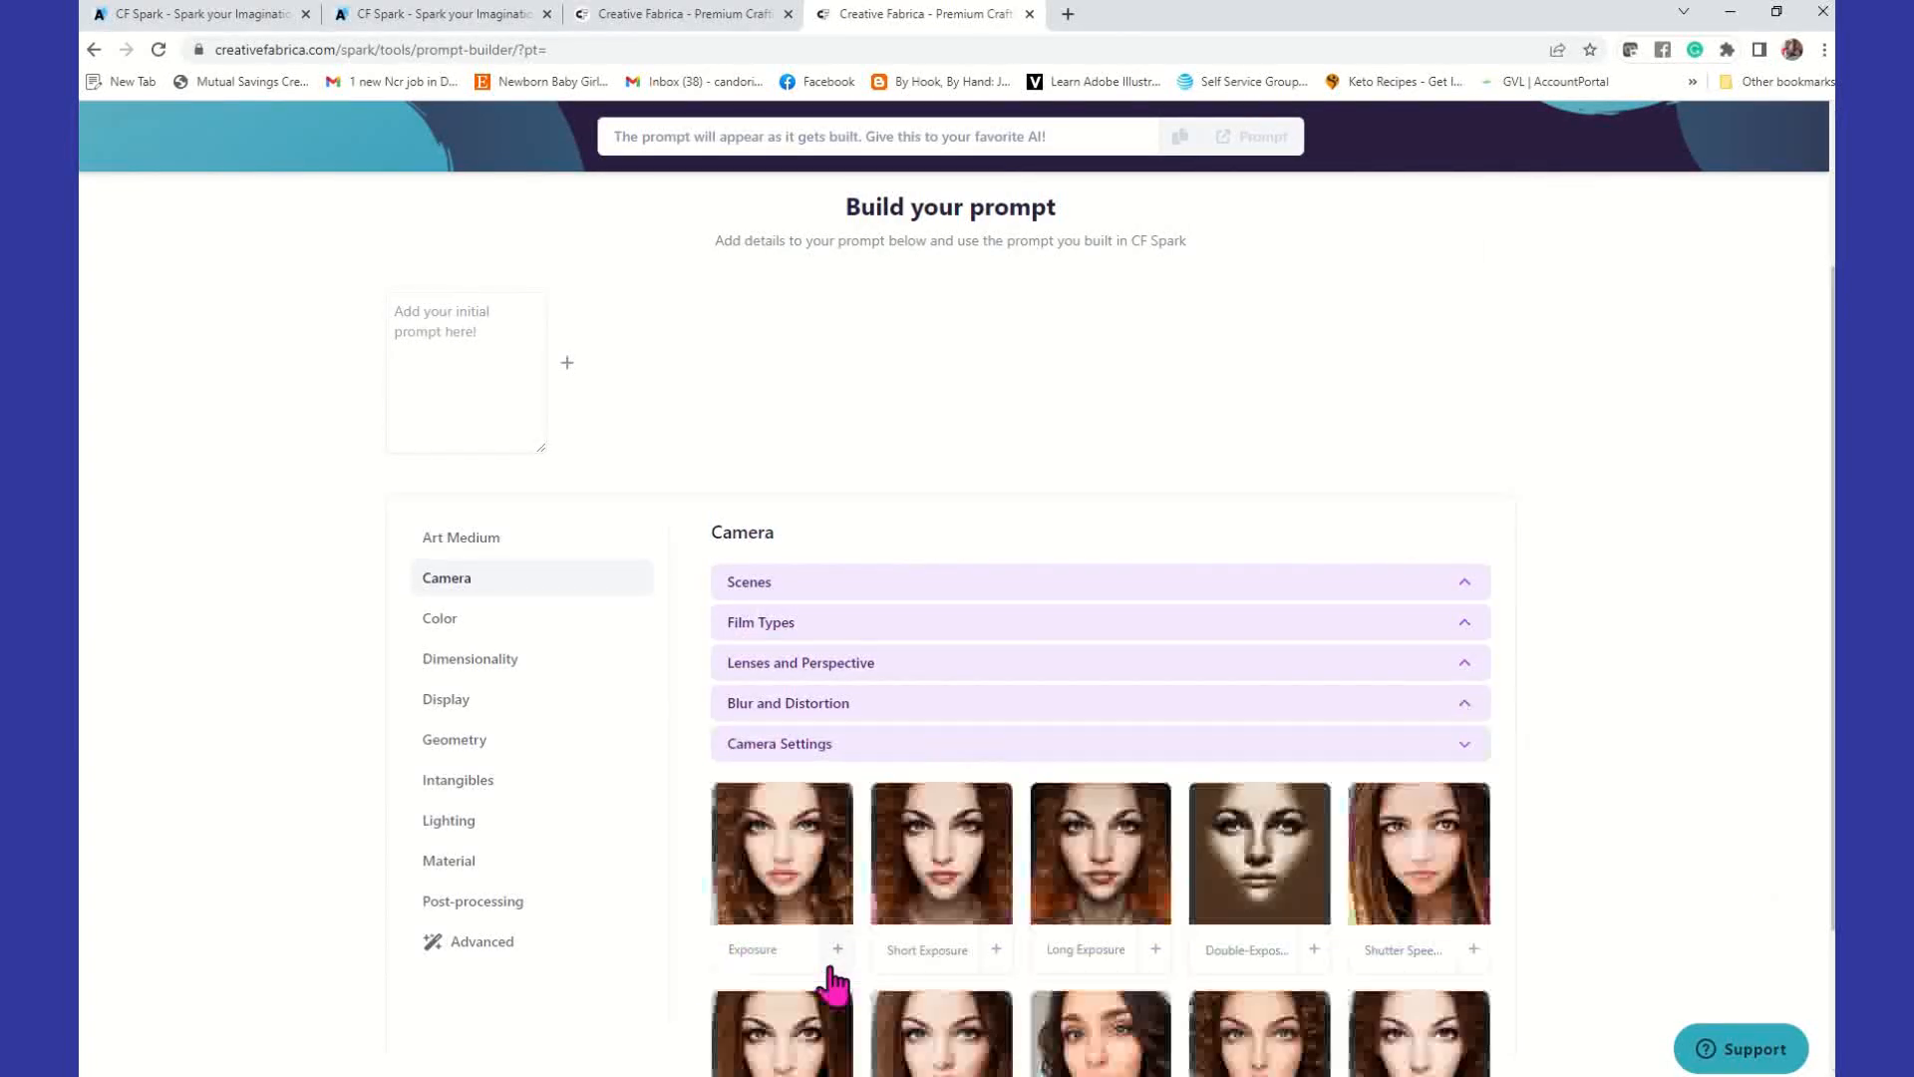
{"action": "scroll", "coordinate": [833, 987], "scroll_direction": "down", "scroll_amount": 2}
{"action": "left_click", "coordinate": [816, 1006]}
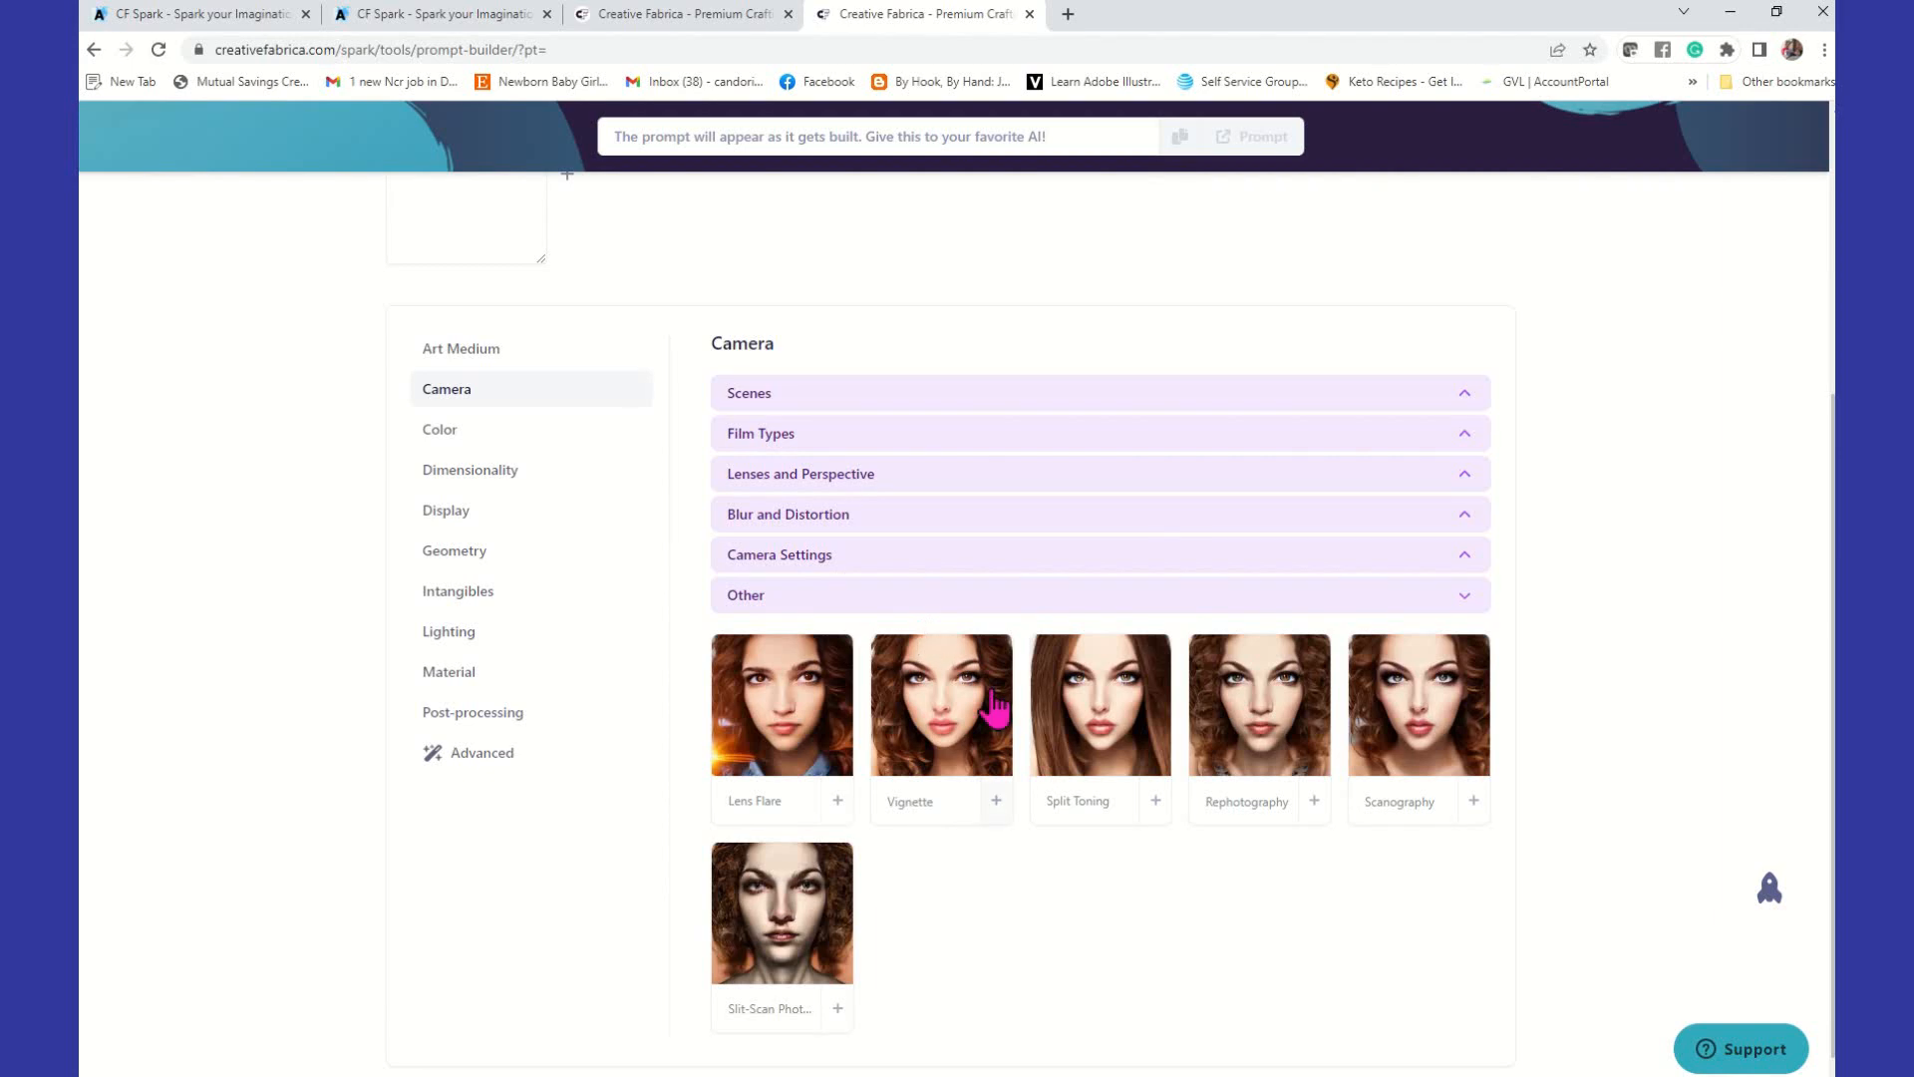
{"action": "scroll", "coordinate": [987, 737], "scroll_direction": "up", "scroll_amount": 4}
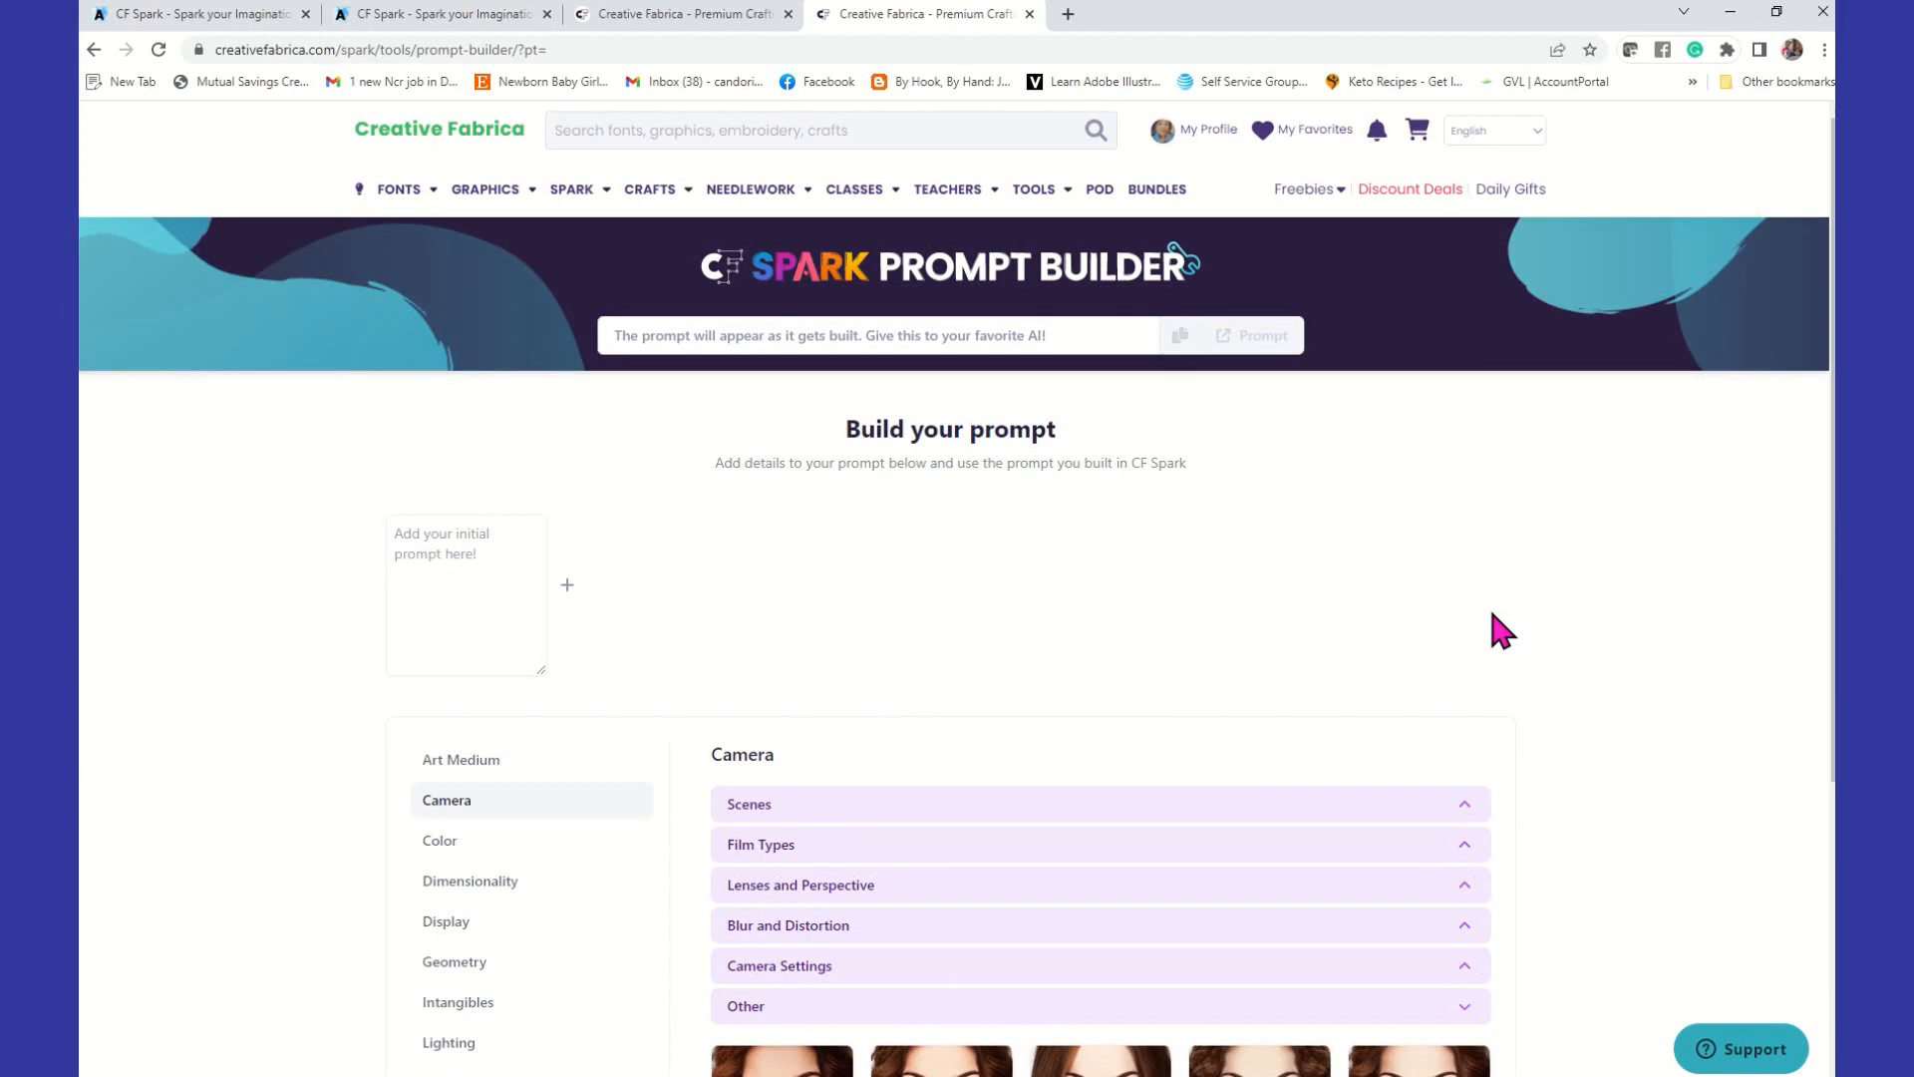
Step: Place the cursor in the empty initial prompt box and review the modifier categories below it
{"action": "left_click", "coordinate": [494, 547]}
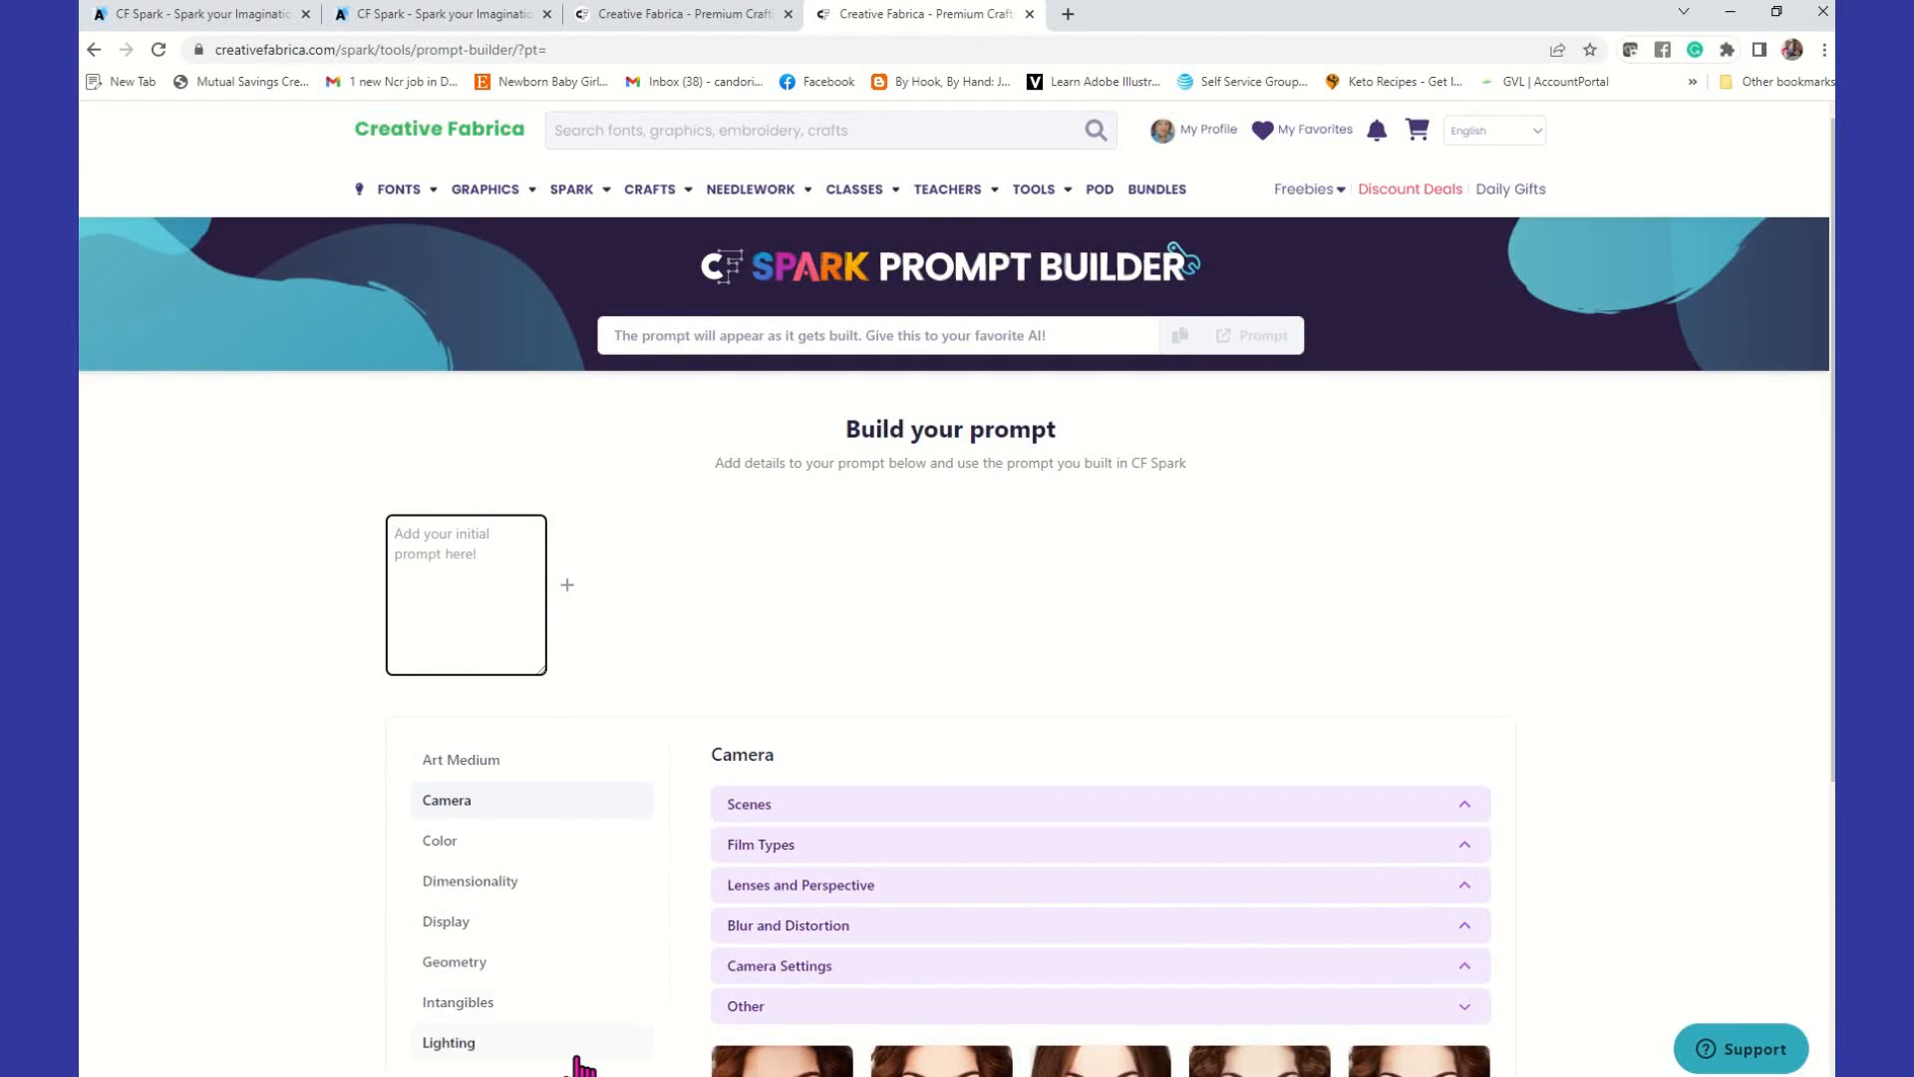
{"action": "scroll", "coordinate": [641, 829], "scroll_direction": "down", "scroll_amount": 3}
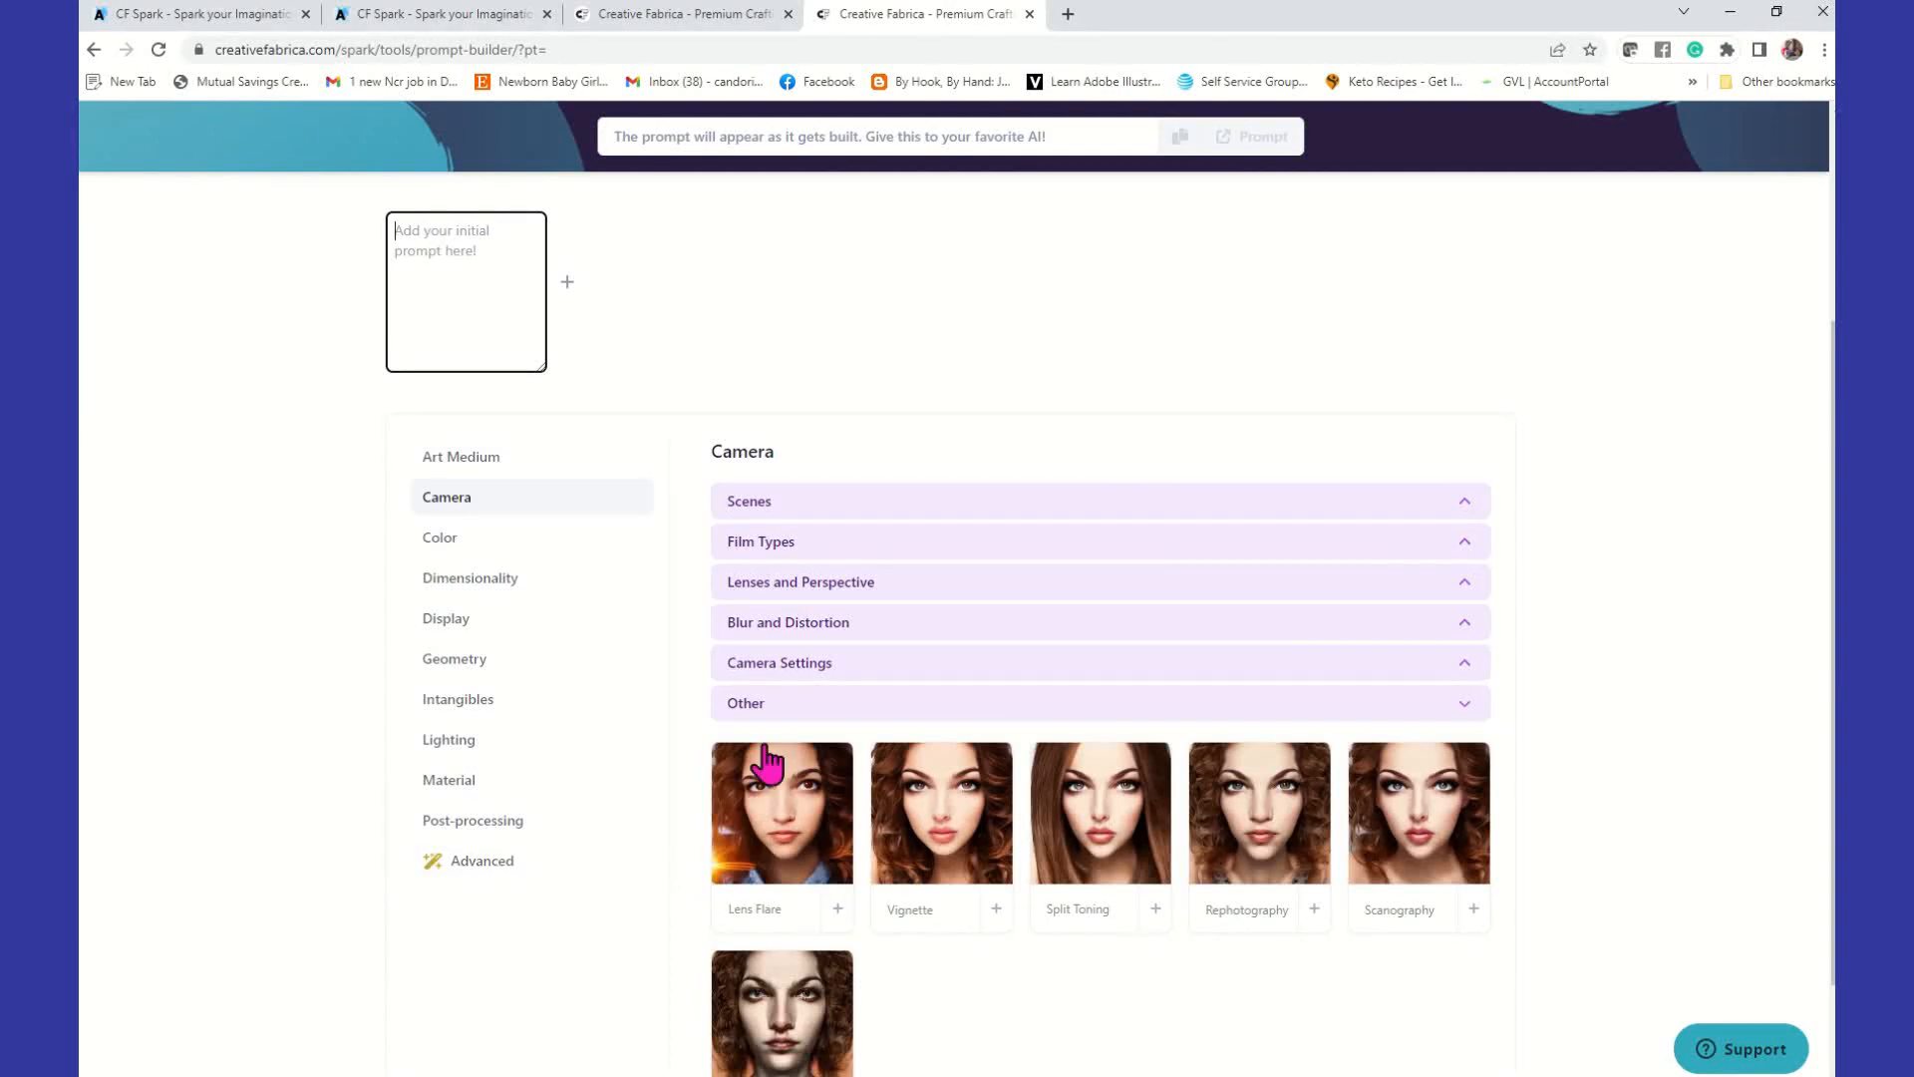
{"action": "left_click", "coordinate": [542, 355]}
{"action": "scroll", "coordinate": [1096, 718], "scroll_direction": "up", "scroll_amount": 3}
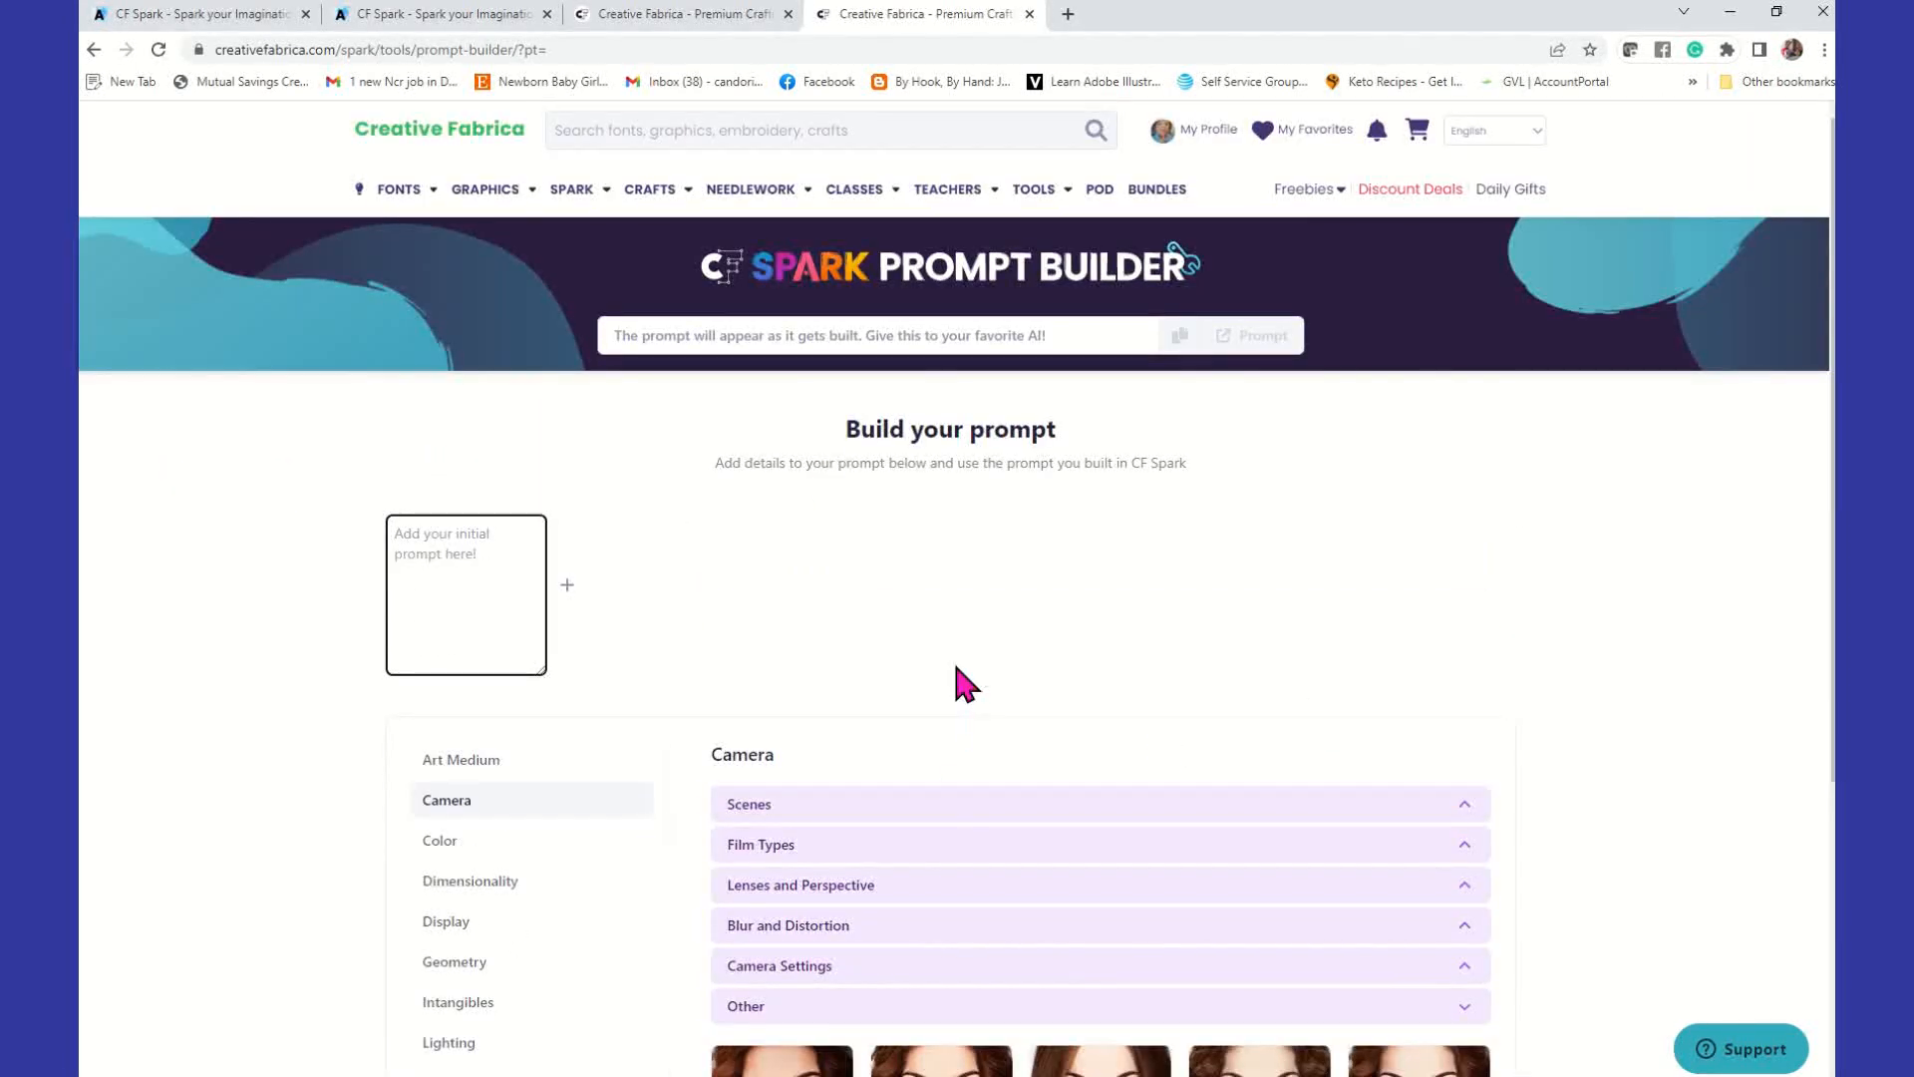